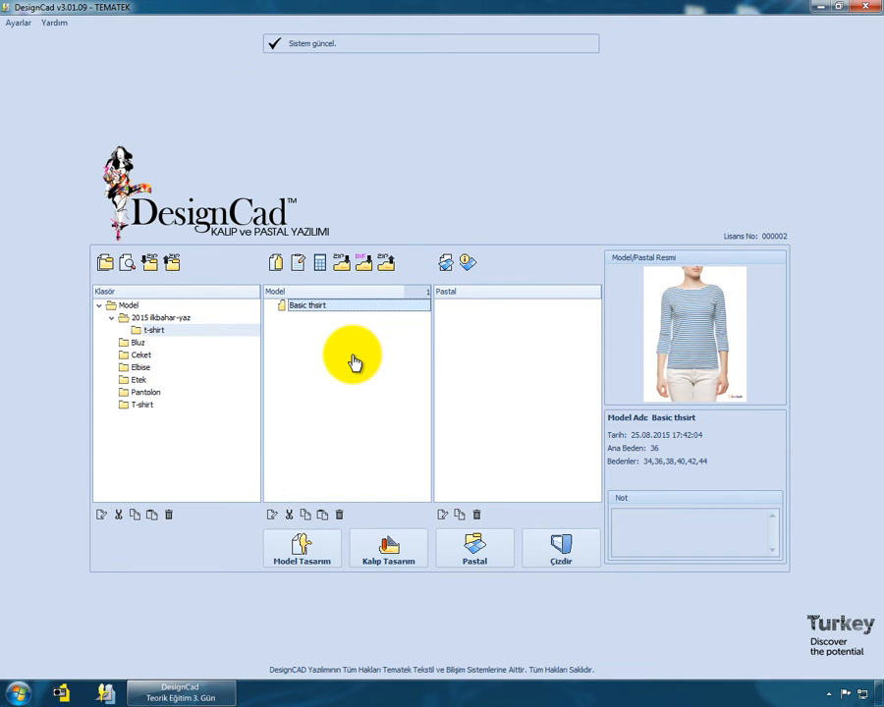
- Open the Basic thsirt model in pattern design and place the "on" piece in the work area
left_click(320, 307)
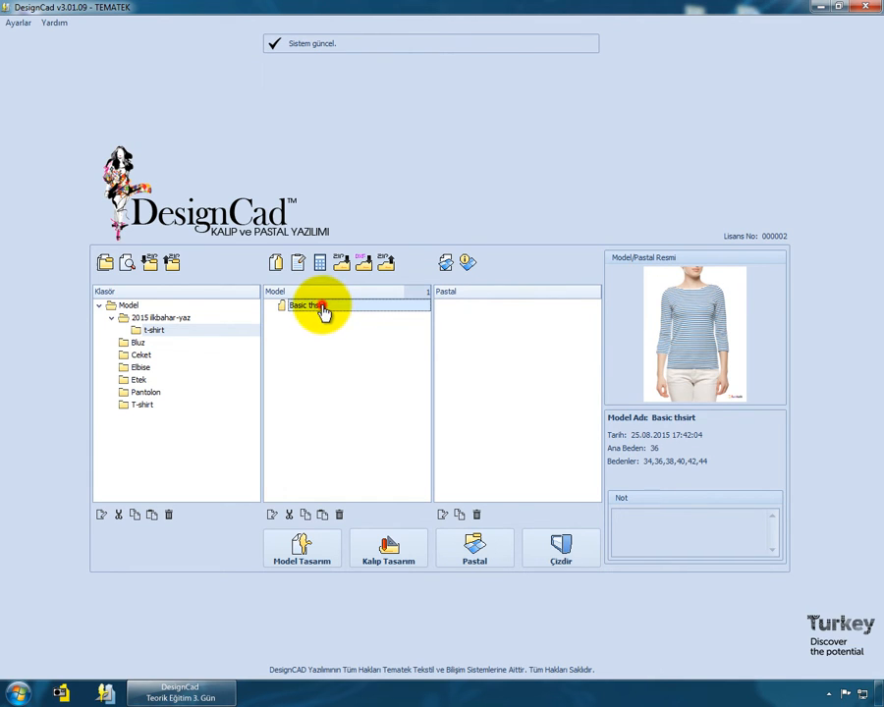
left_click(390, 552)
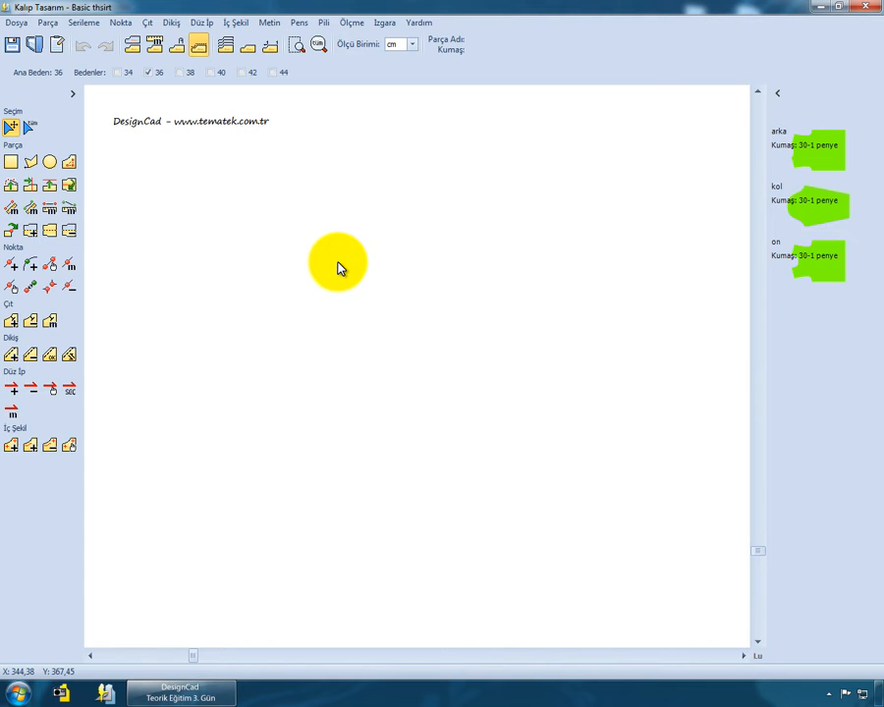
left_click(814, 271)
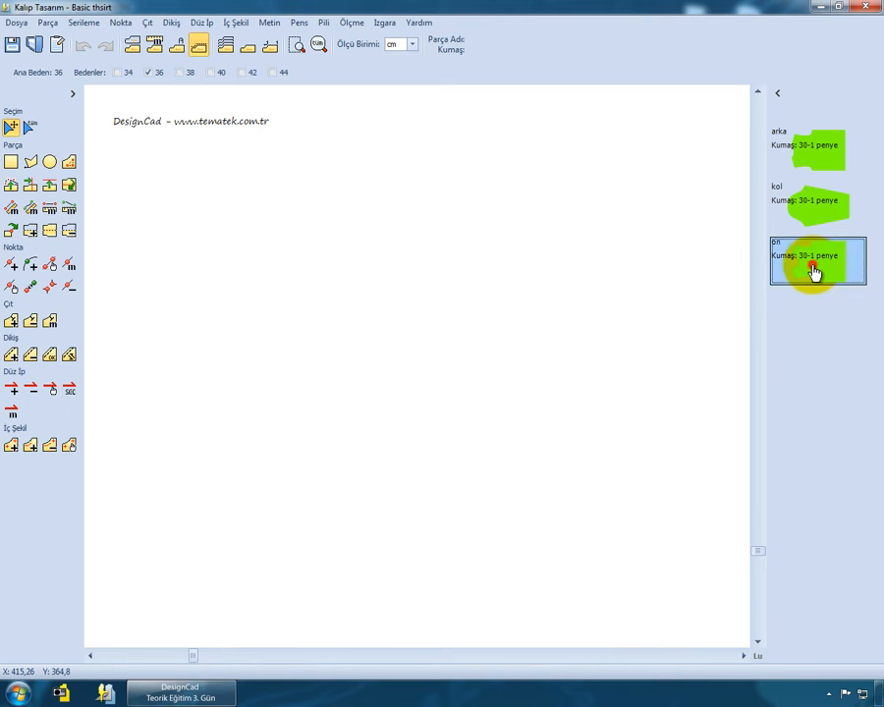
left_click_drag(475, 316, 461, 321)
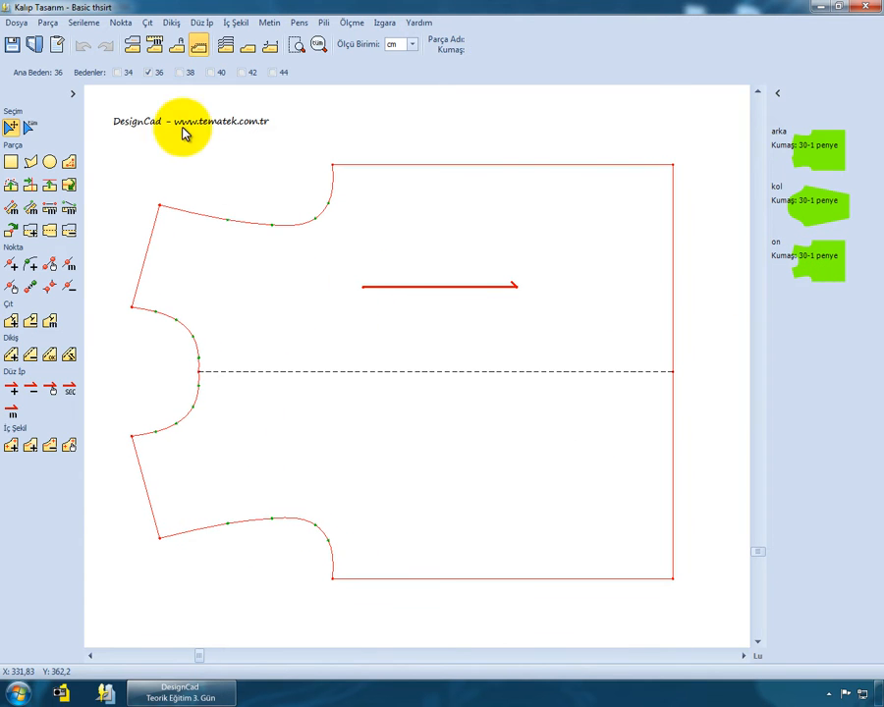
- Add 1 equally spaced point to the front piece's side seam, between the underarm corner and the hem
left_click(120, 25)
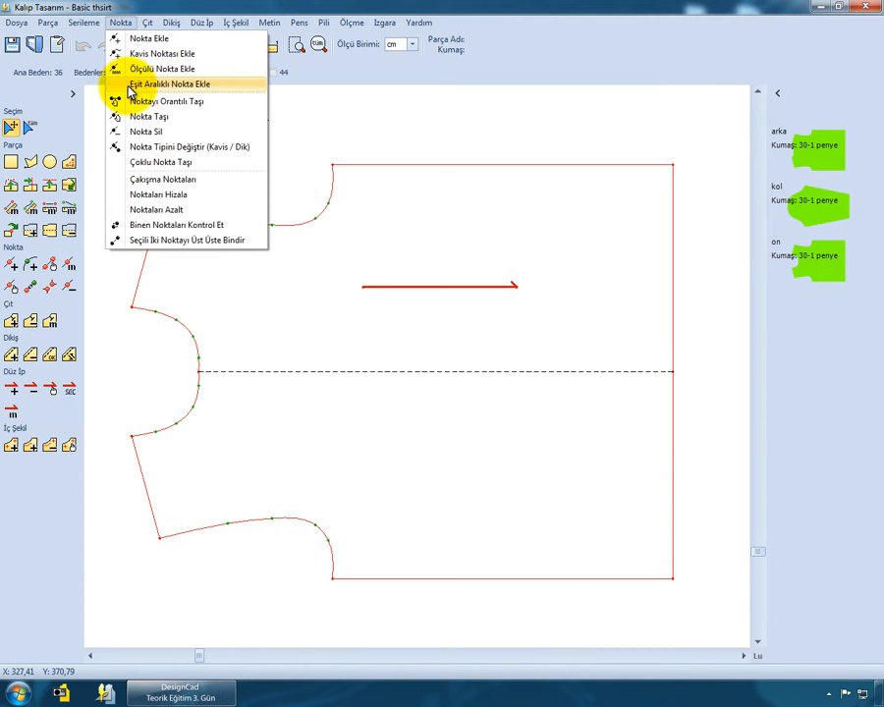
left_click(157, 84)
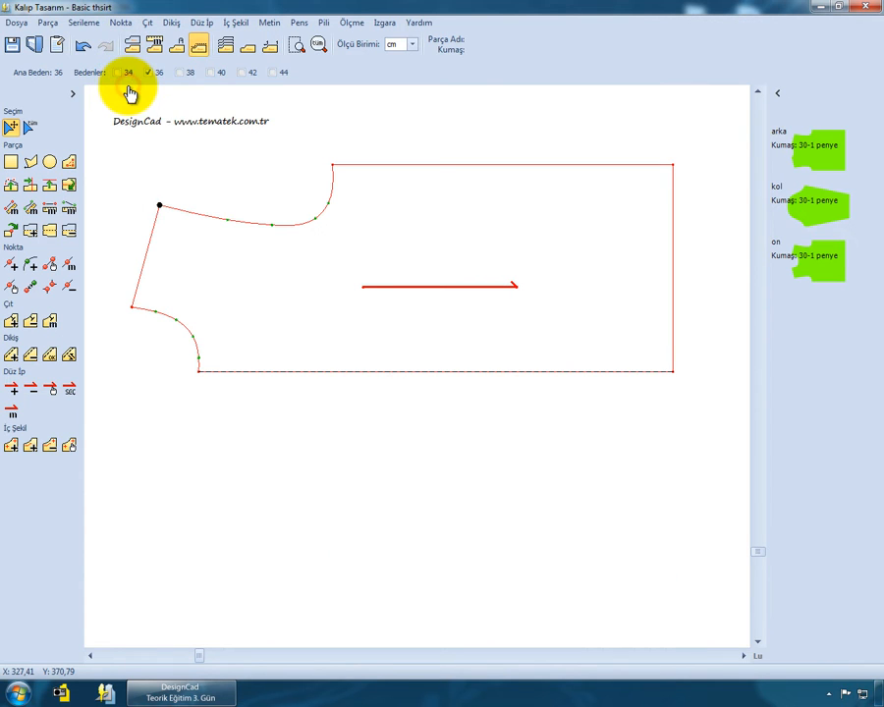
left_click(333, 165)
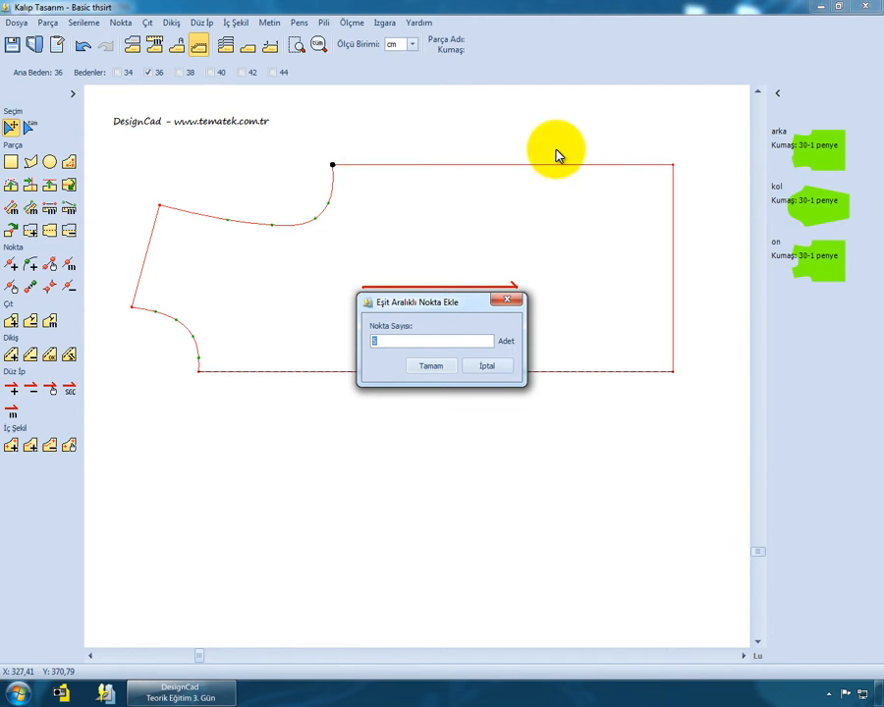
left_click(403, 339)
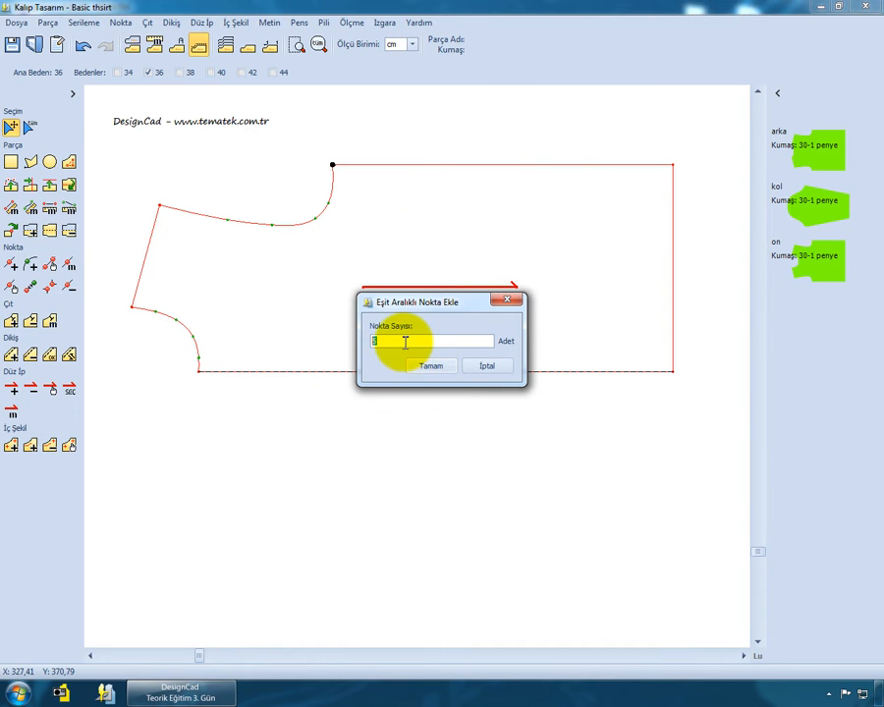
type("1")
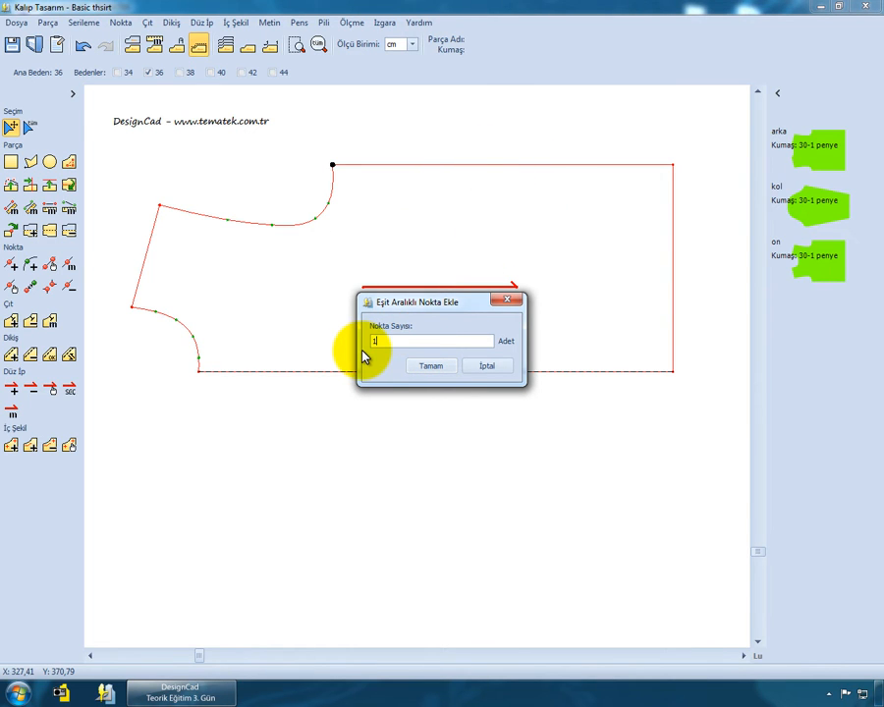
left_click(444, 367)
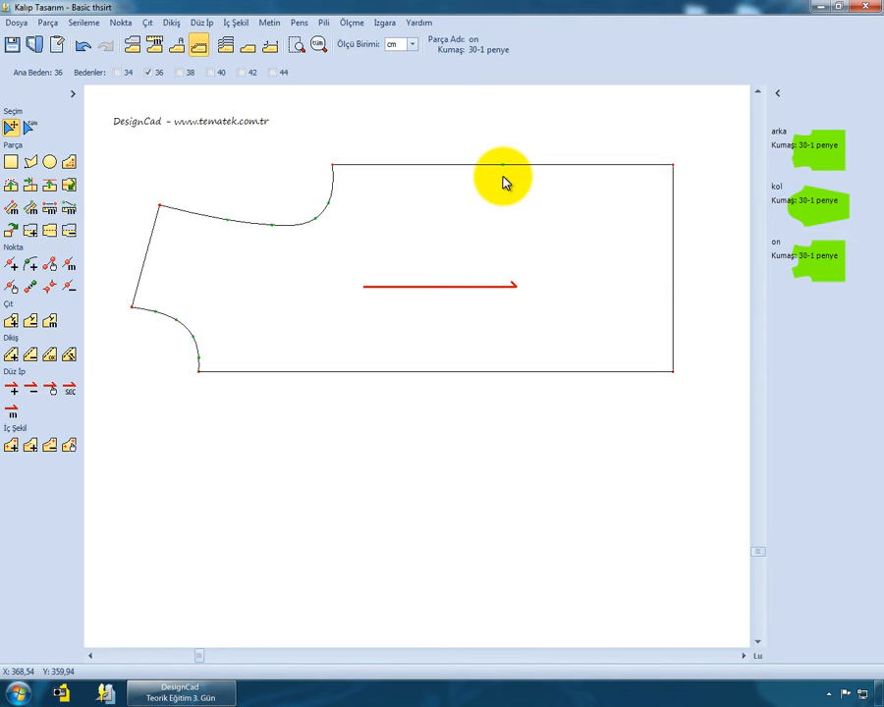
- Show the edge measurements and convert the side seam's midpoint from a curve point to a corner point
key("m")
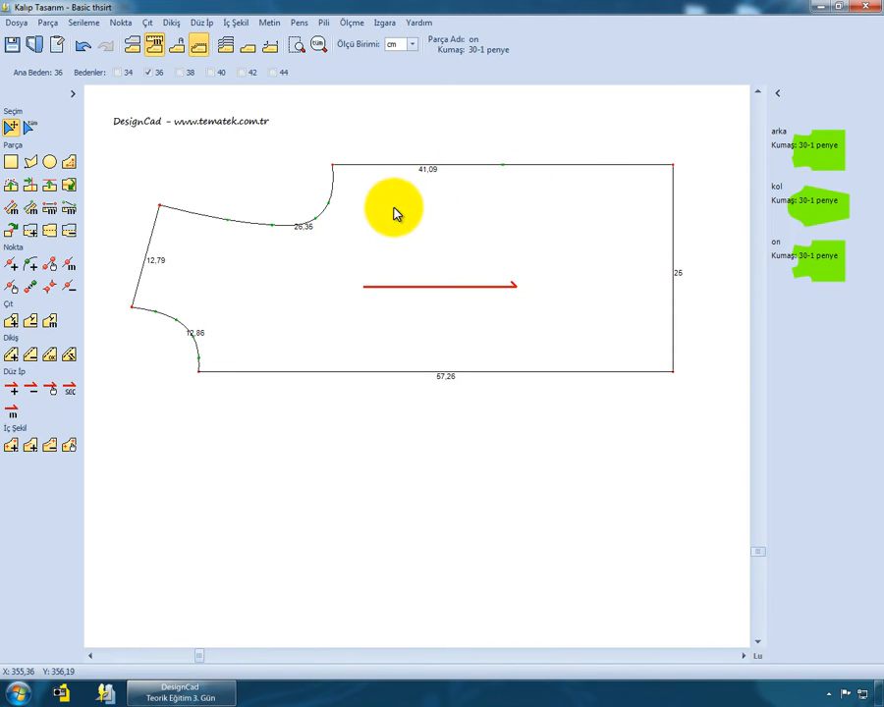
left_click(30, 285)
left_click(482, 166)
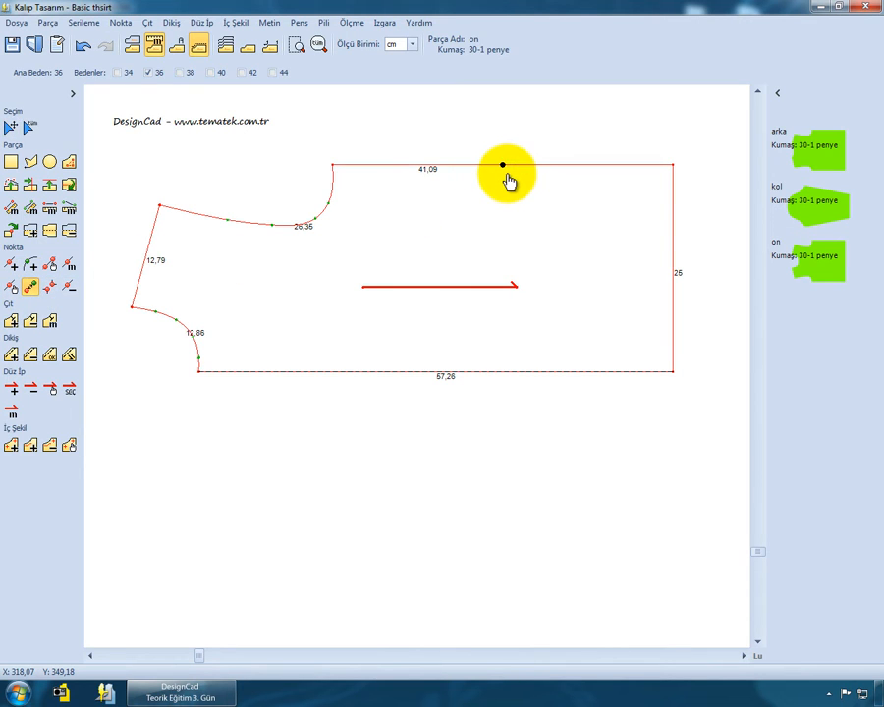
left_click(503, 165)
left_click(502, 166)
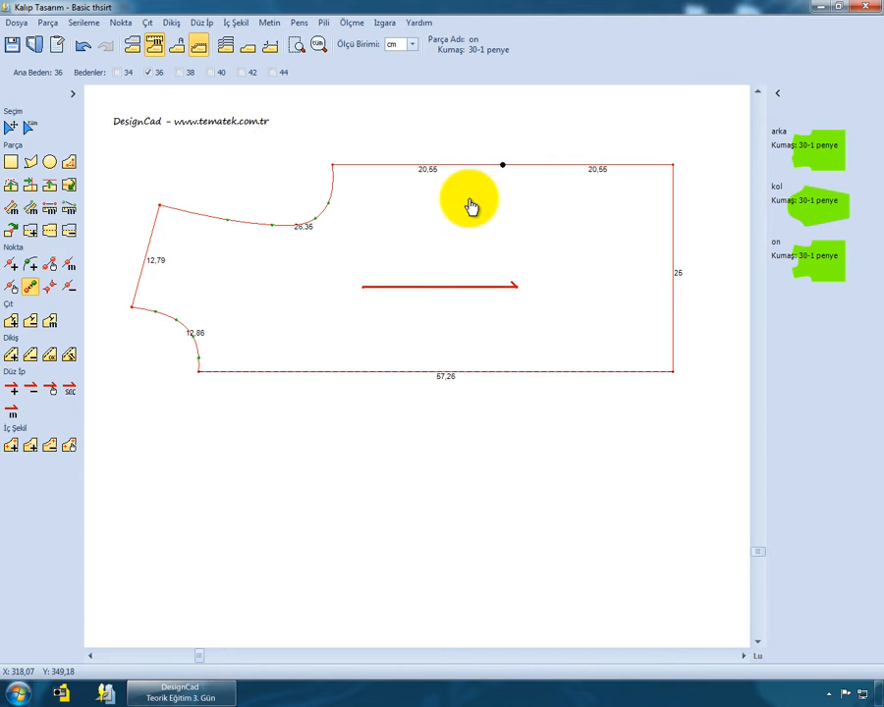
- Delete the midpoint from the side seam and hide the edge measurements
left_click(69, 286)
left_click(508, 172)
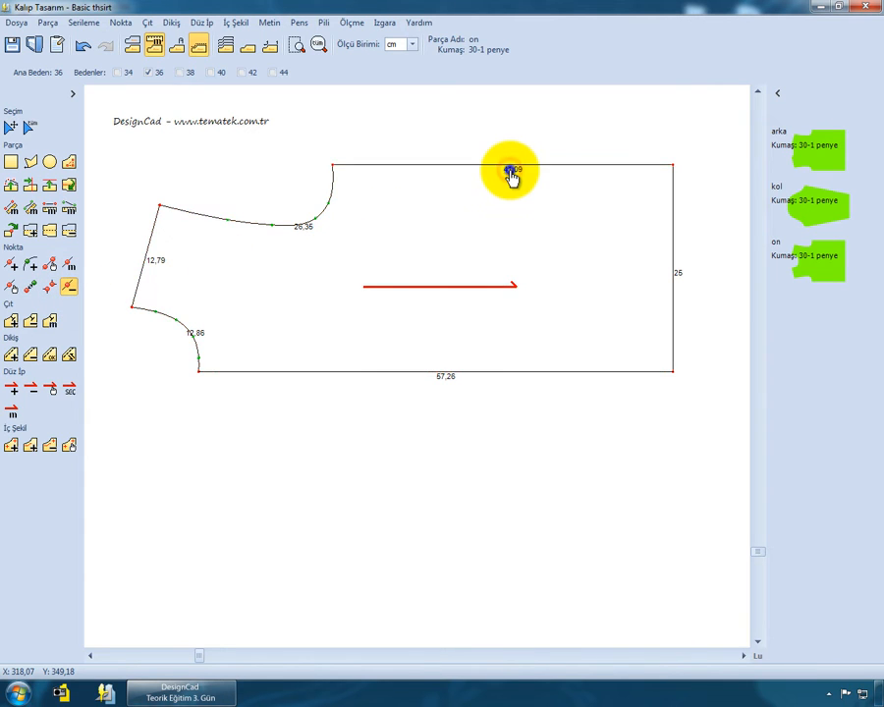
left_click(12, 126)
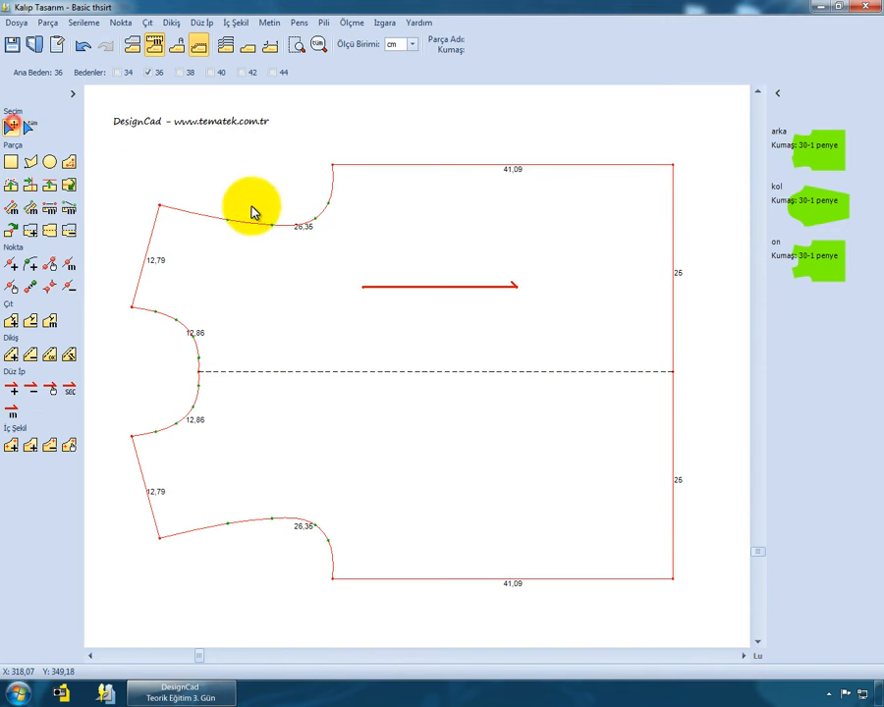
left_click(369, 224)
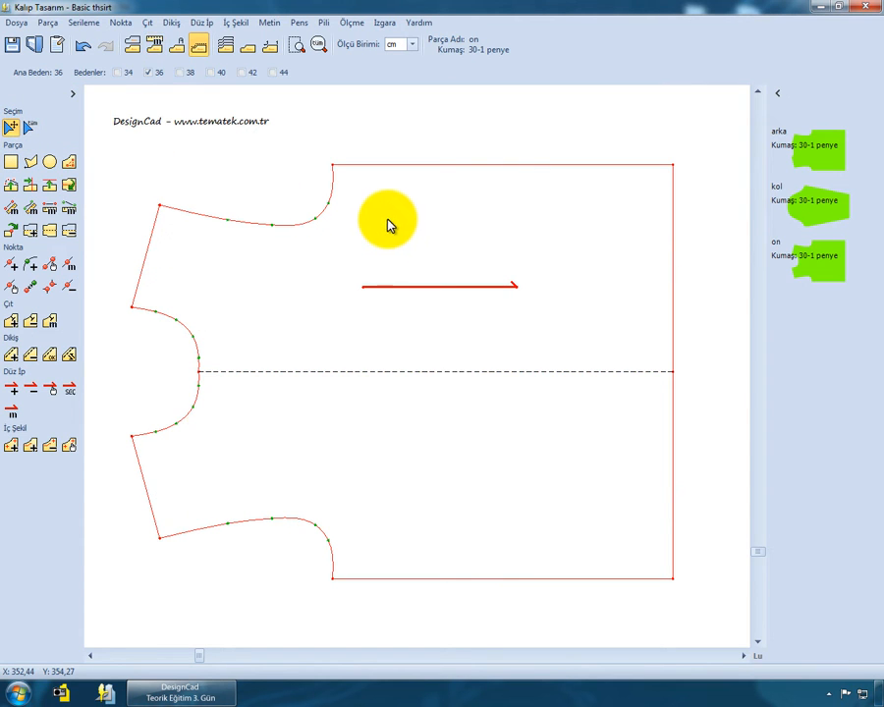
left_click(405, 213)
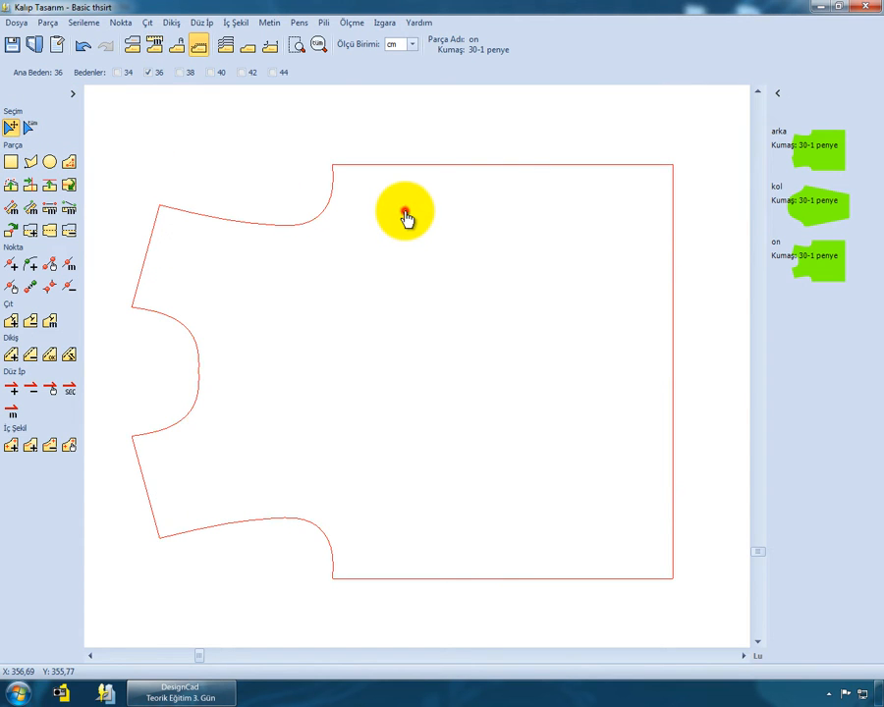
- Add 4 equally spaced points along the front piece's side seam, starting at the underarm corner
left_click(121, 22)
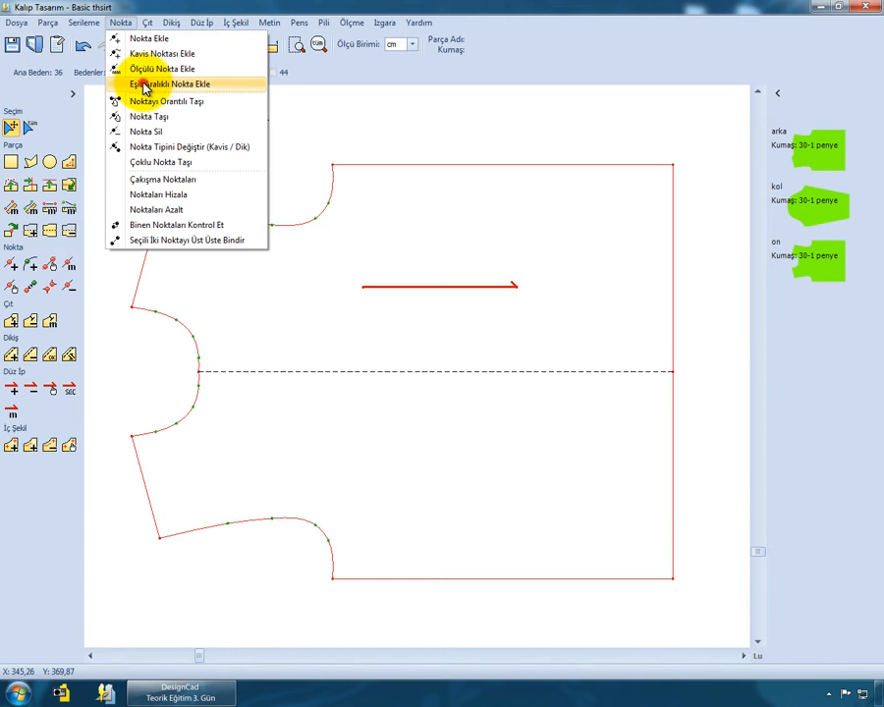
left_click(145, 84)
left_click(333, 165)
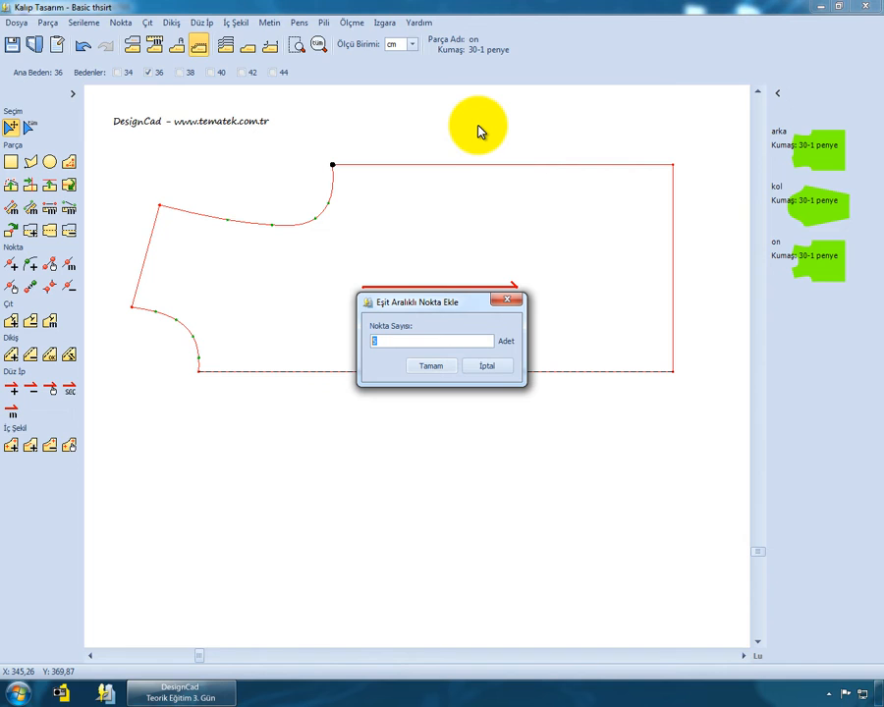
type("4")
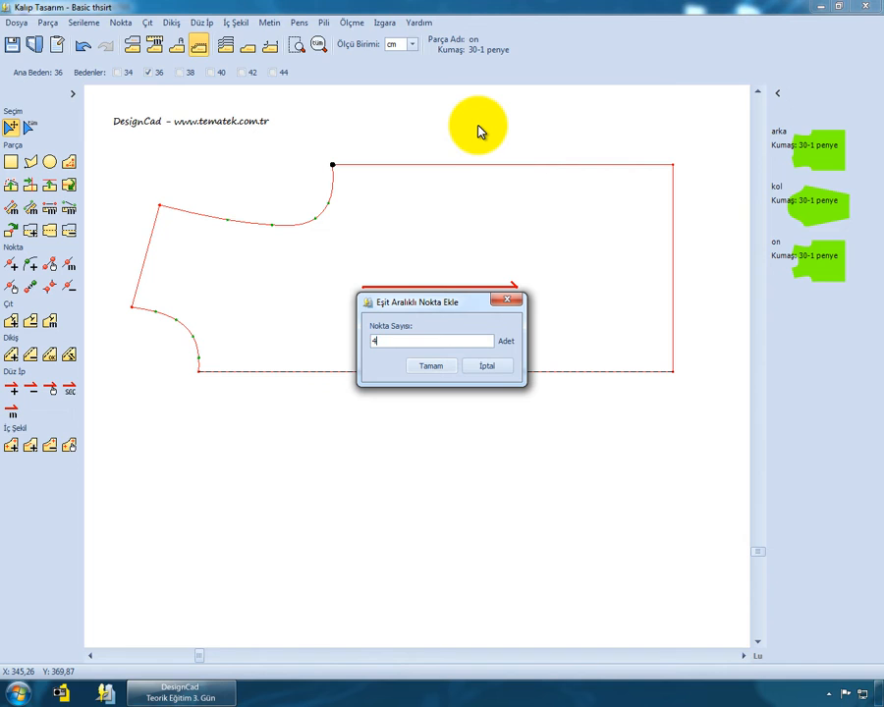
left_click(436, 369)
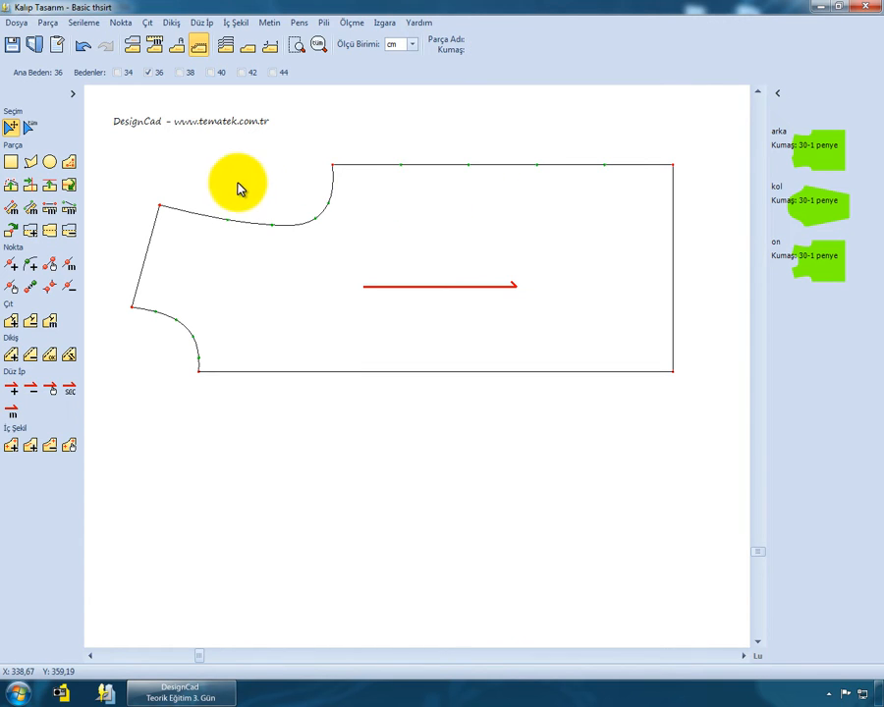
- Curve the side seam inward 2 cm at the second point from the underarm, keeping the underarm and hem corners fixed
left_click(11, 186)
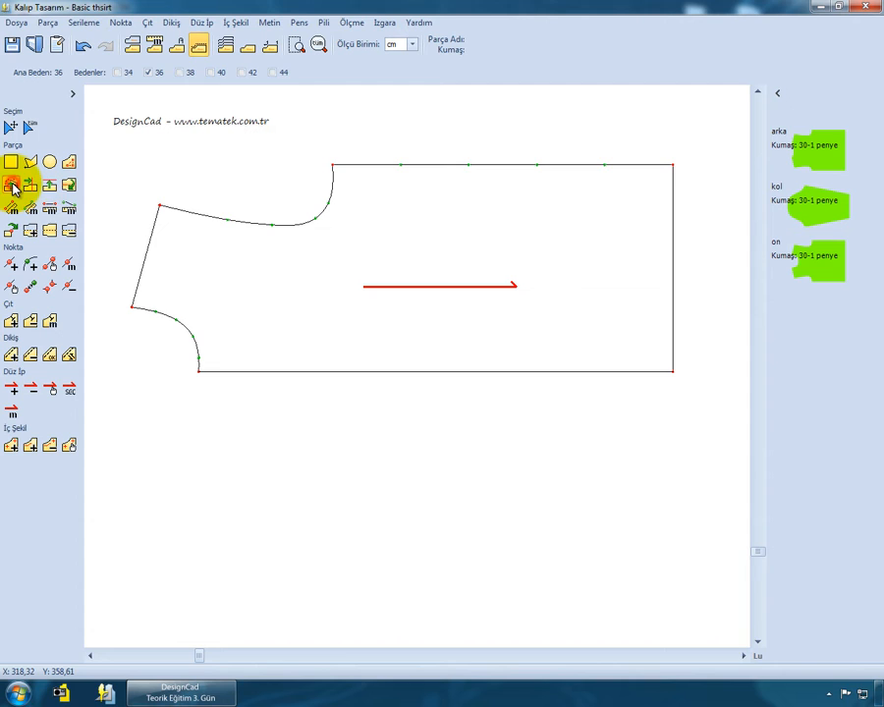
left_click(332, 165)
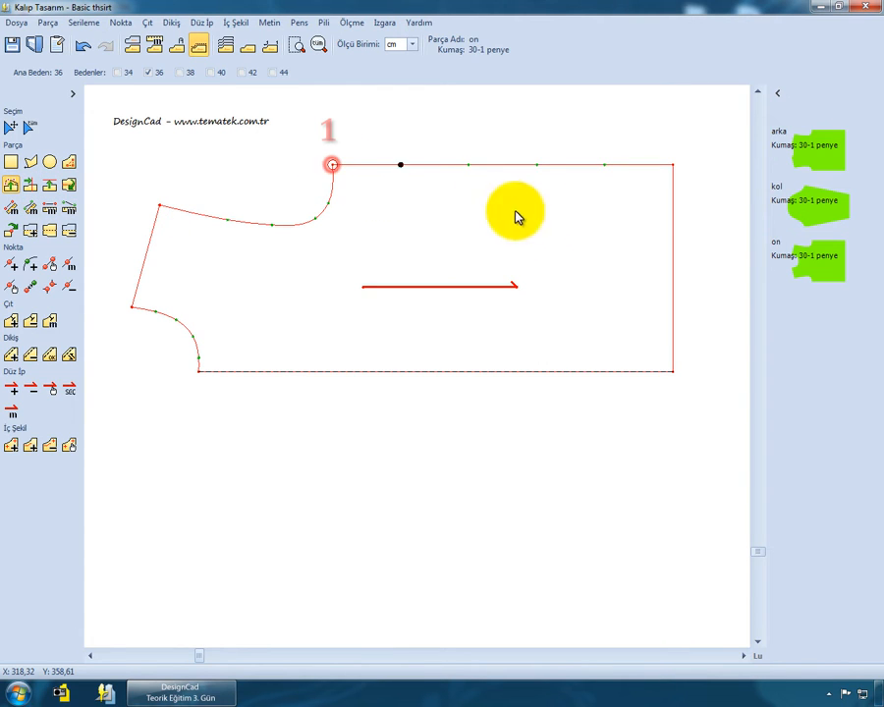
left_click(673, 165)
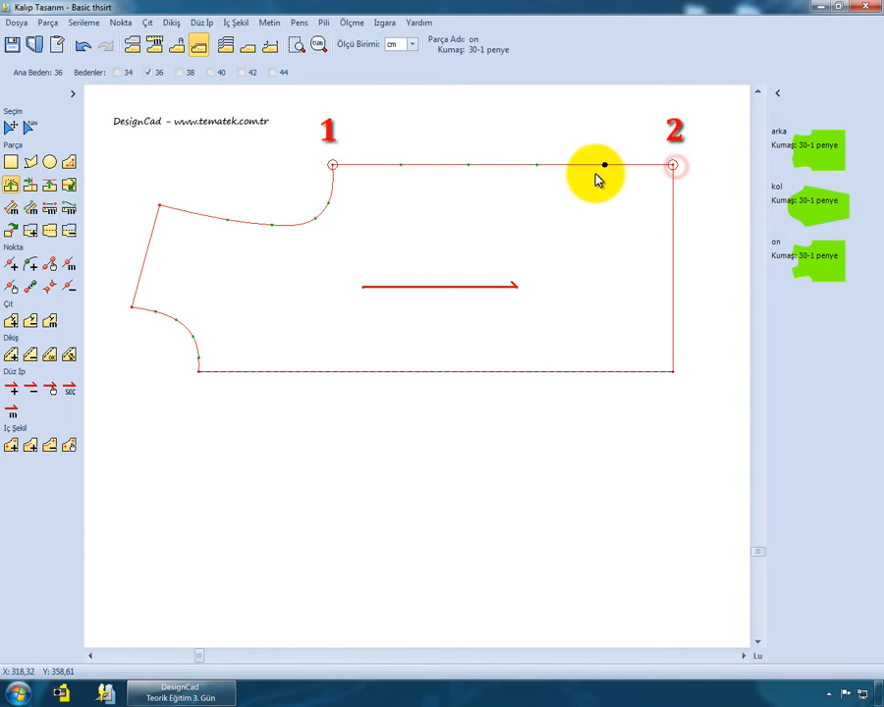
left_click(468, 166)
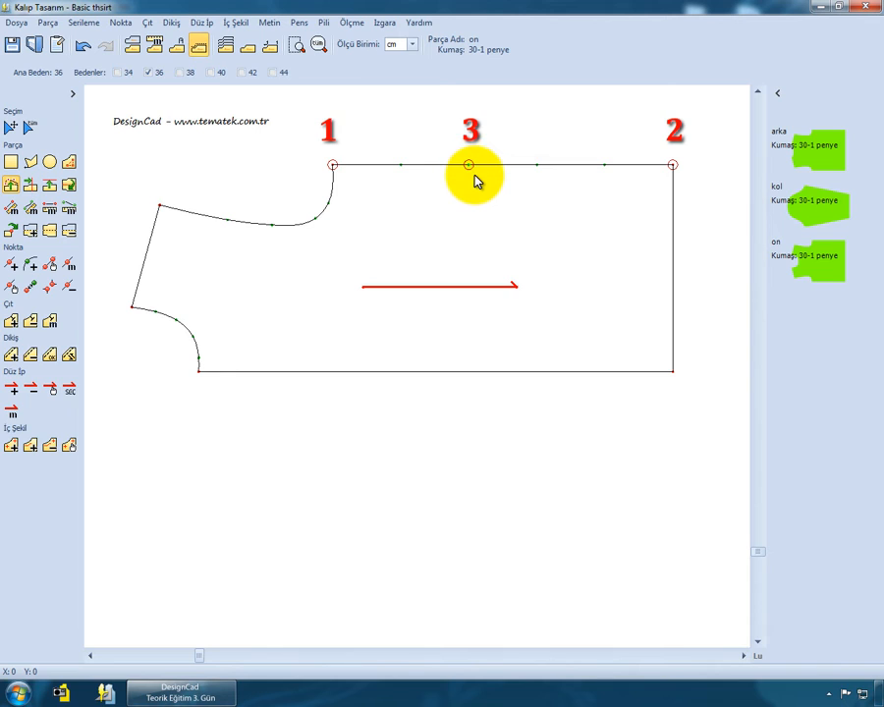
left_click_drag(474, 175, 474, 183)
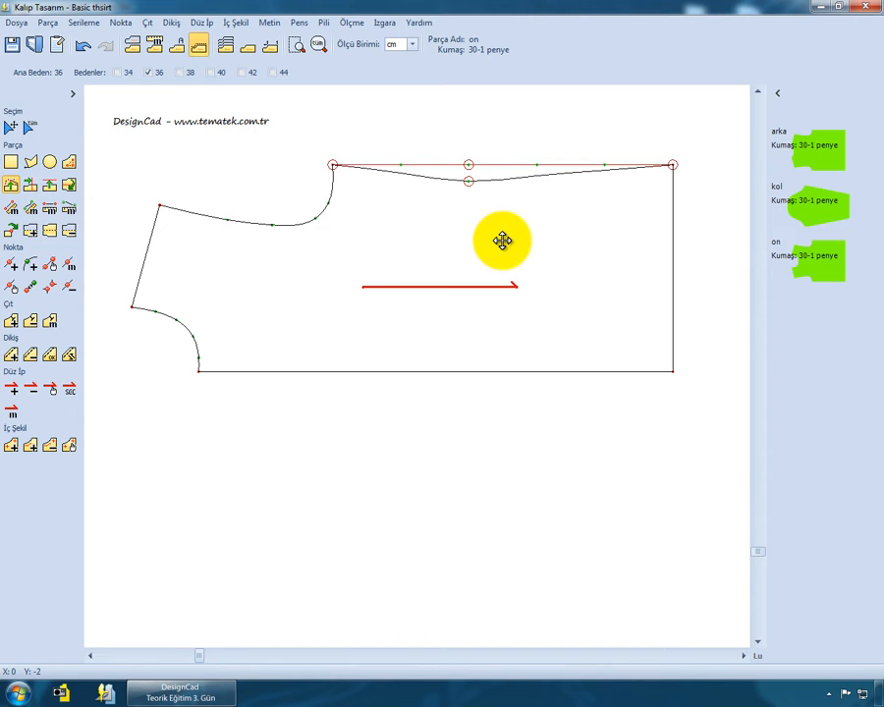
right_click(502, 240)
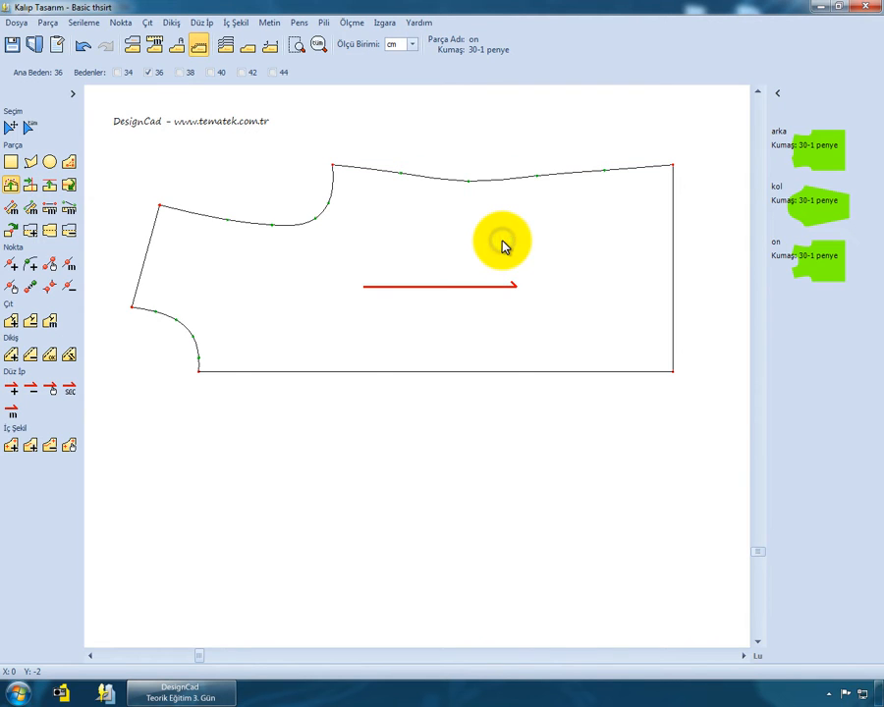
- Reshape the side seam between waist and hem by moving the point nearest the hem outward about 0.24 cm
left_click(468, 188)
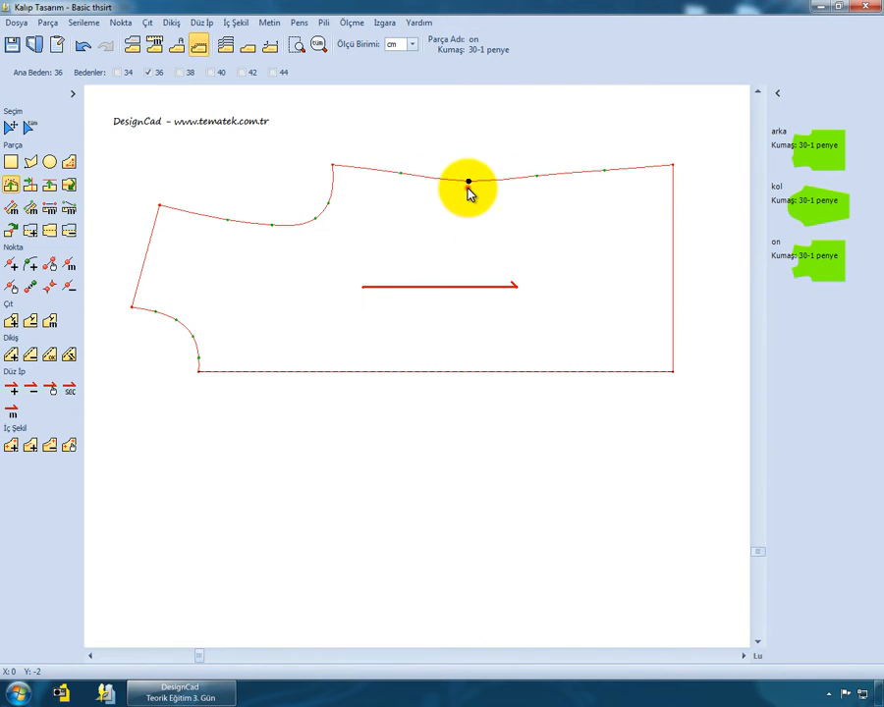
left_click(673, 166)
left_click(604, 173)
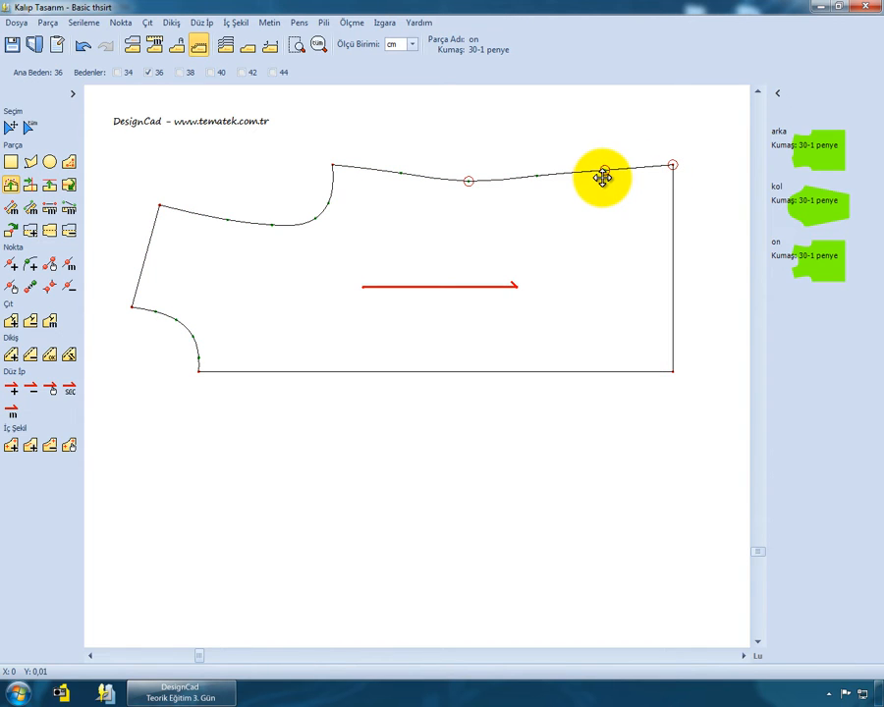
left_click_drag(602, 177, 602, 175)
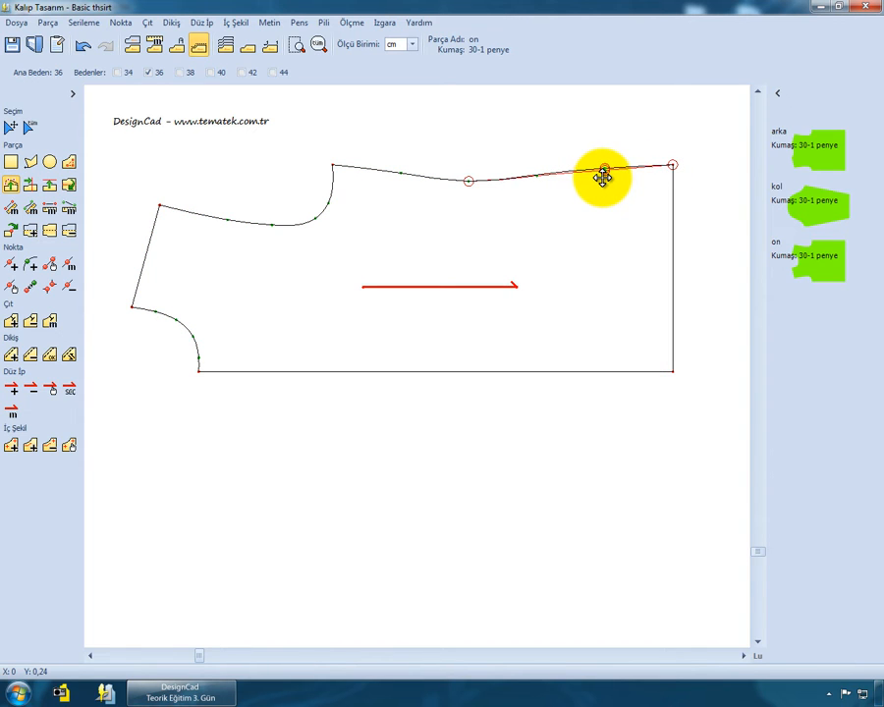
left_click(602, 178)
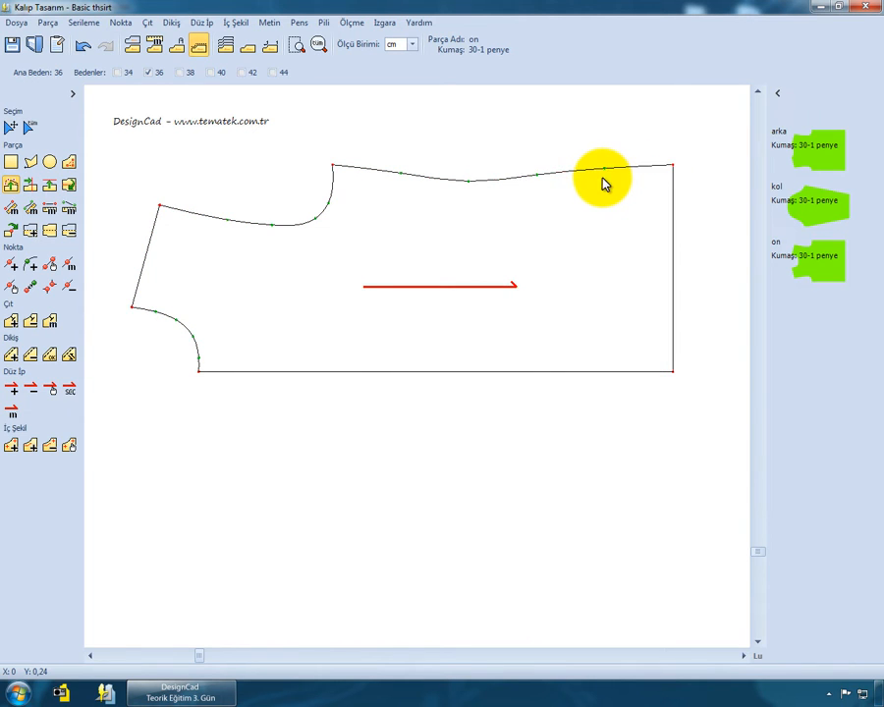
- Move the side seam point between underarm and waist inward about 0.32 cm, and return to the selection tool with the whole piece unfolded
left_click(331, 165)
left_click(469, 181)
left_click(400, 173)
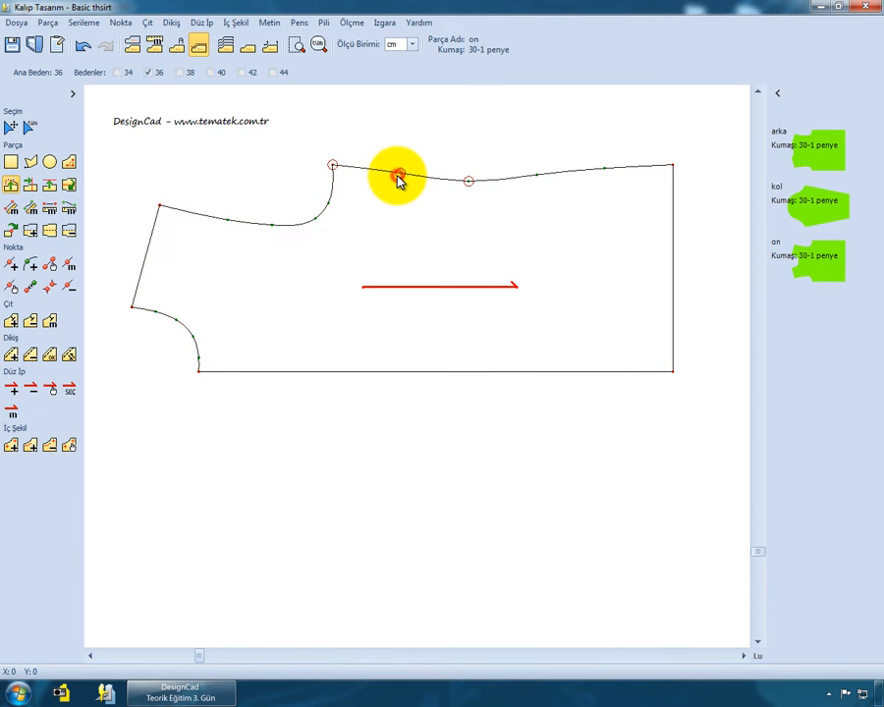
left_click_drag(398, 175, 396, 177)
left_click(397, 176)
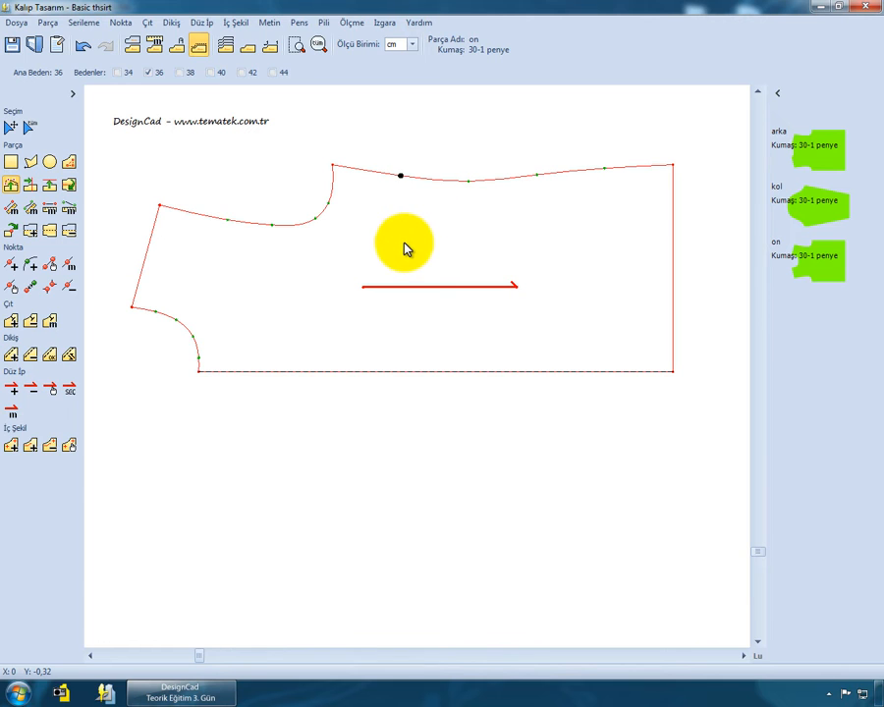
left_click(10, 128)
left_click(249, 247)
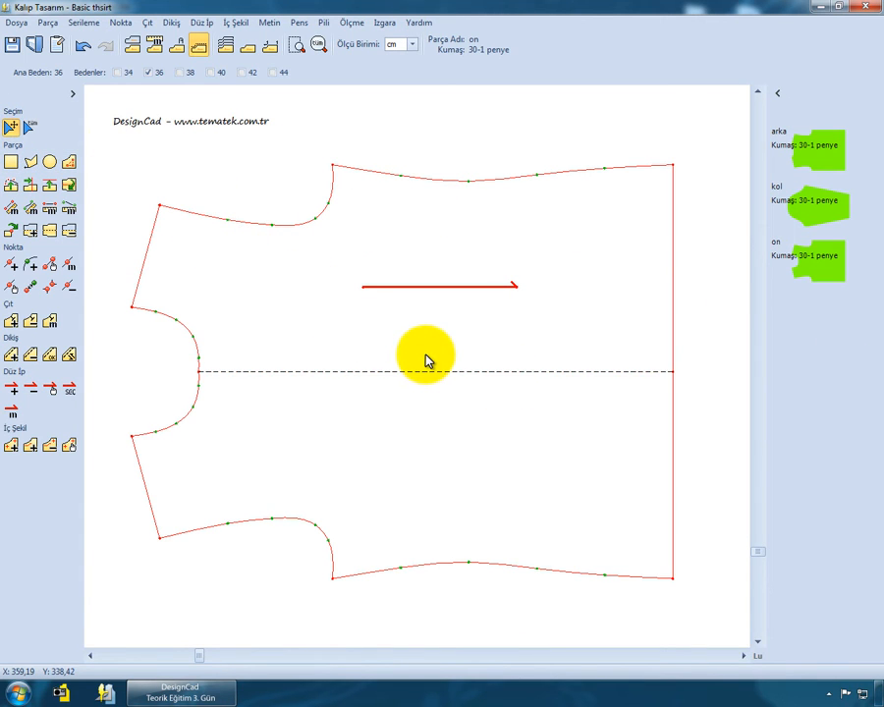
scroll(432, 355, "down", 1)
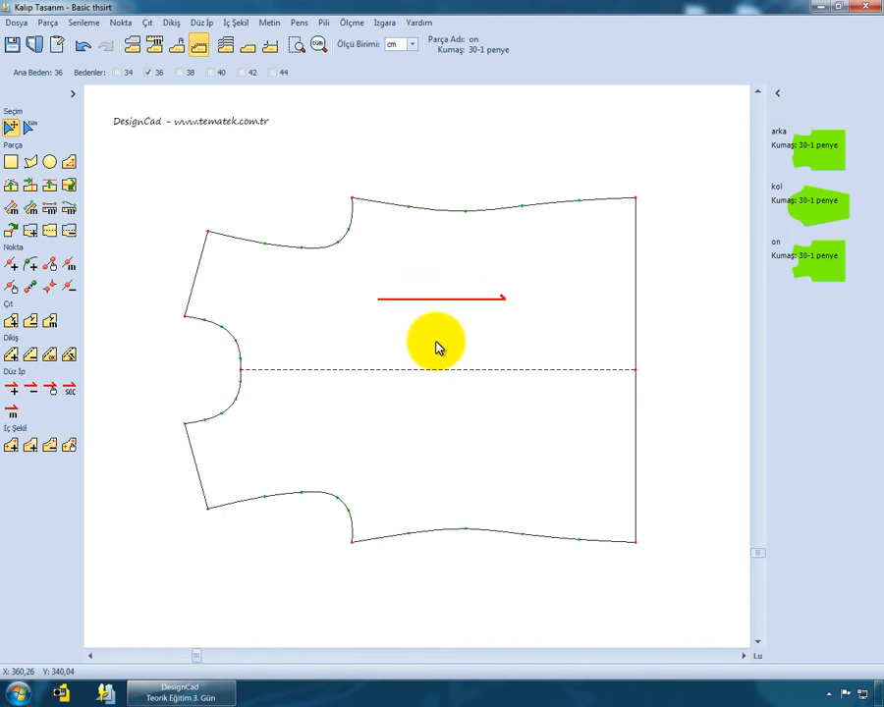
- Save the reshaped T-shirt front piece and reposition it on the work area
left_click_drag(438, 348, 432, 346)
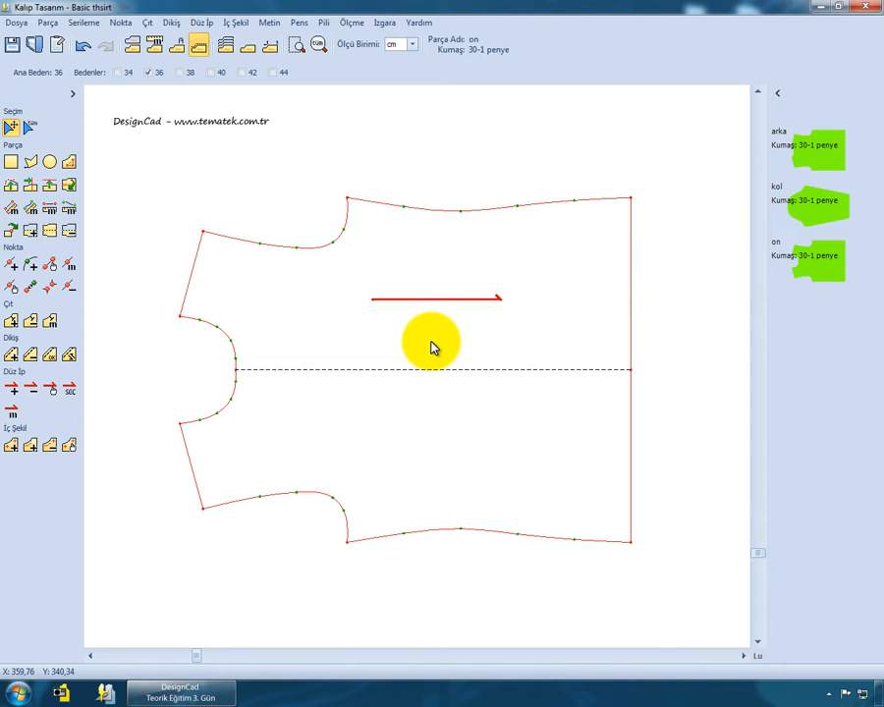
right_click(414, 330)
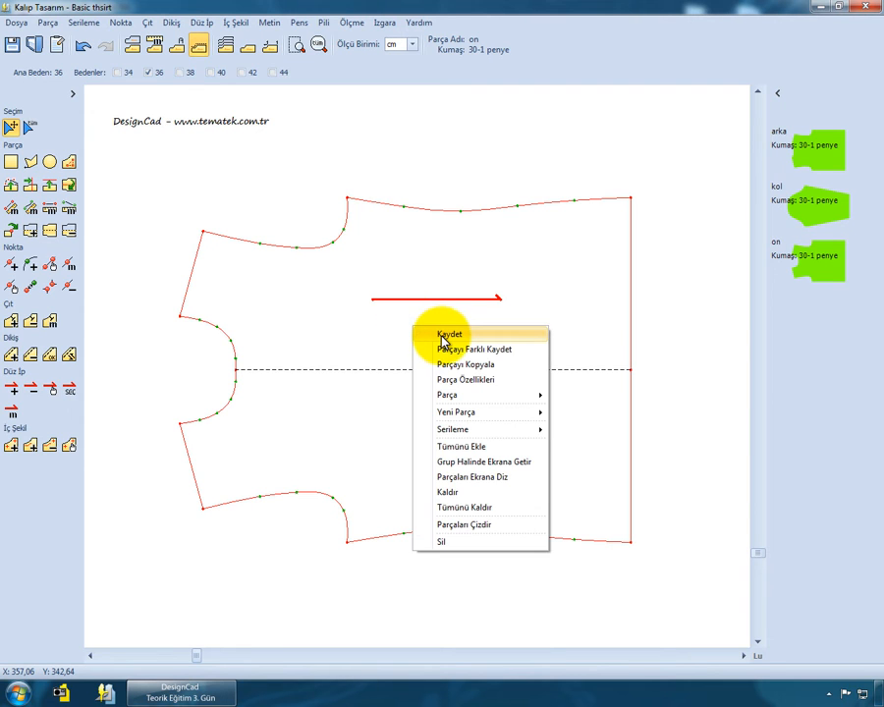
left_click(443, 336)
left_click_drag(405, 331, 407, 316)
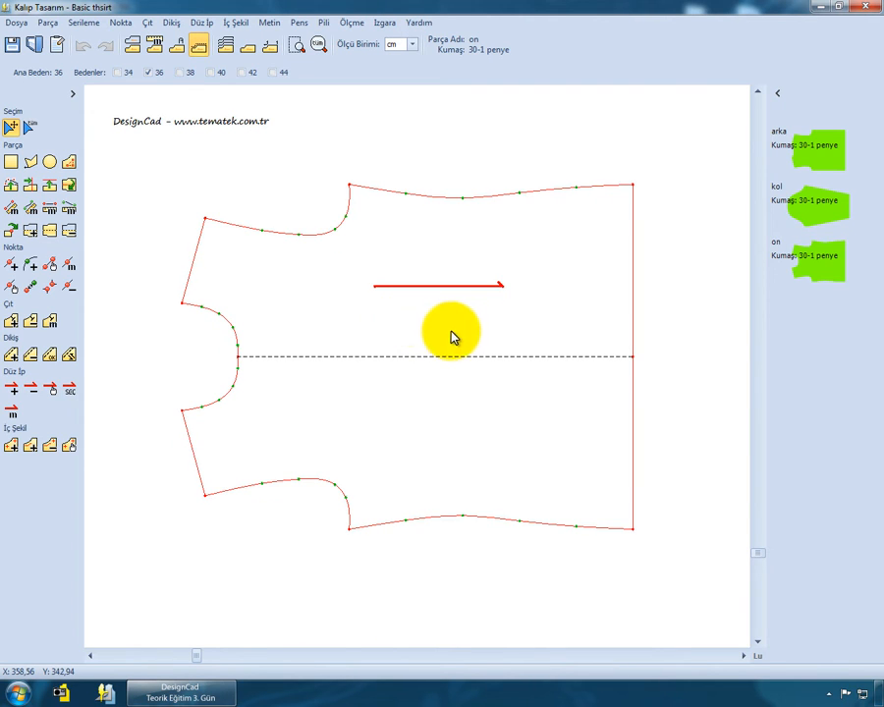
left_click(123, 24)
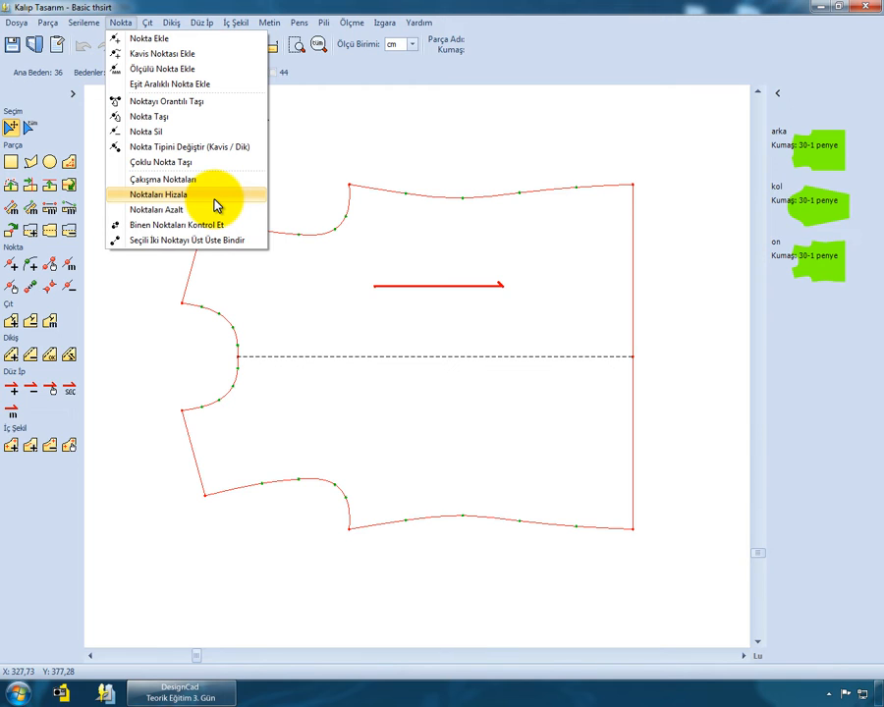
left_click(336, 153)
- Fold the front piece to a half piece along its centre line and enlarge the view of it
left_click(448, 287)
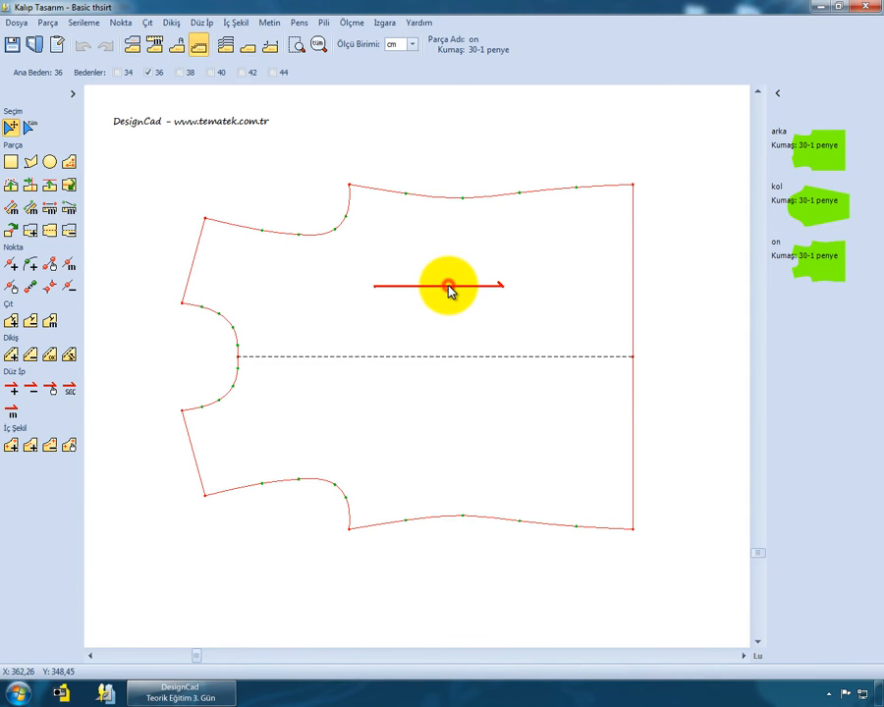
left_click(69, 229)
left_click_drag(283, 288, 286, 322)
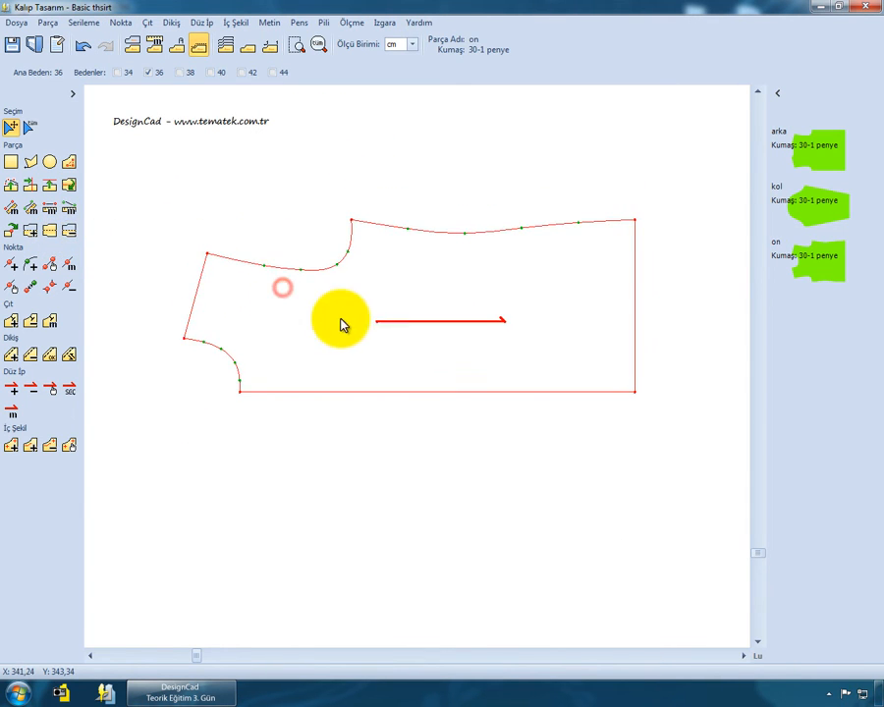
scroll(407, 300, "up", 1)
left_click(414, 310)
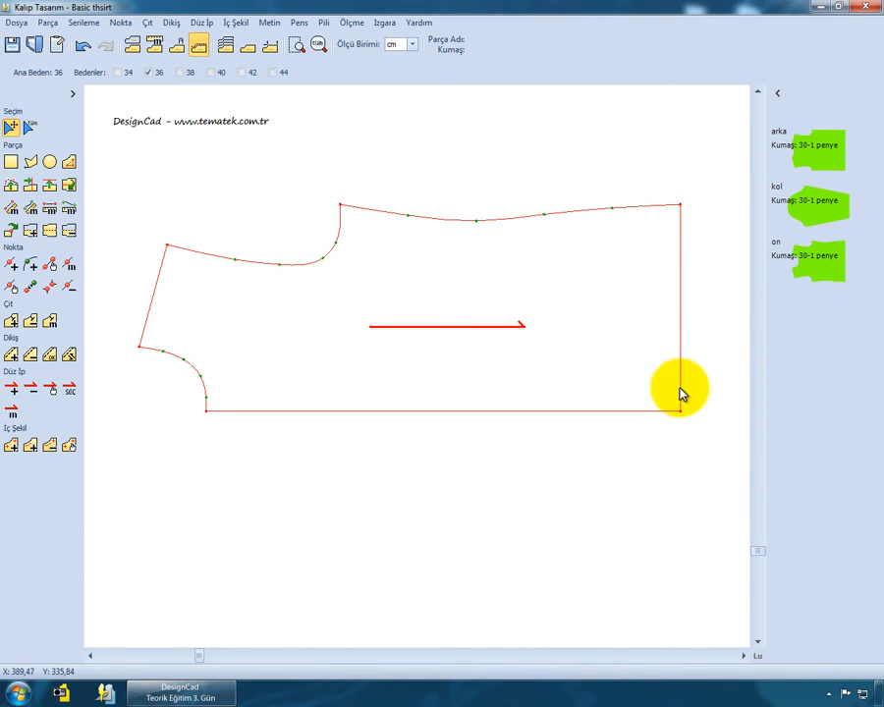
- Move the front piece's hem corner at the side seam about 0.37 cm lengthwise beyond the hem line, and return to the selection tool
left_click(11, 286)
left_click(678, 209)
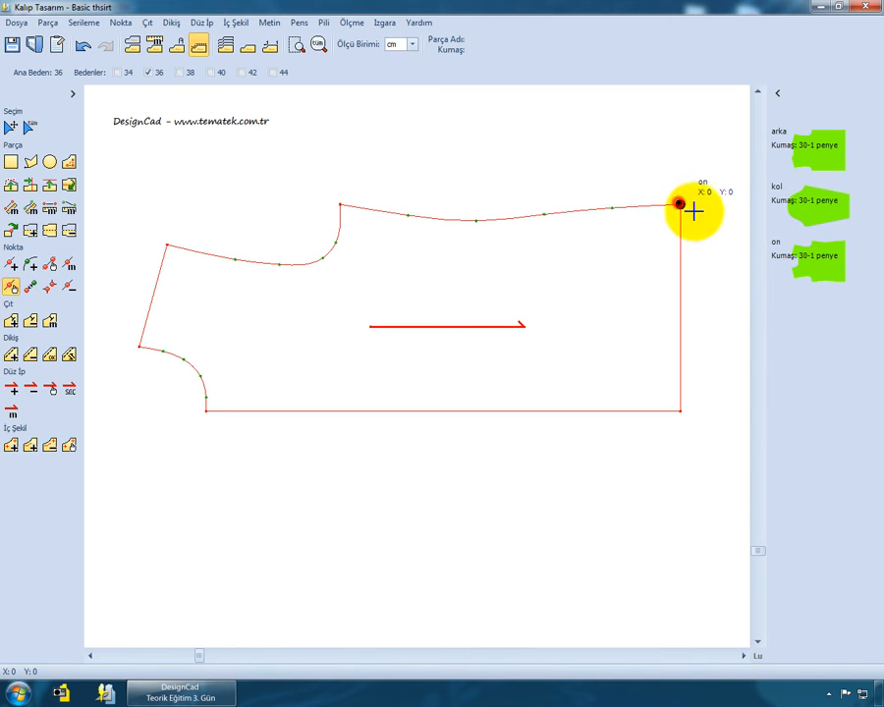
key("Right")
key("Right")
key("Right")
key("Right")
key("Right")
key("Right")
key("Right")
key("Right")
key("Right")
key("Right")
key("Right")
key("Right")
key("Right")
key("Right")
key("Right")
key("Right")
key("Right")
key("Right")
key("Right")
key("Right")
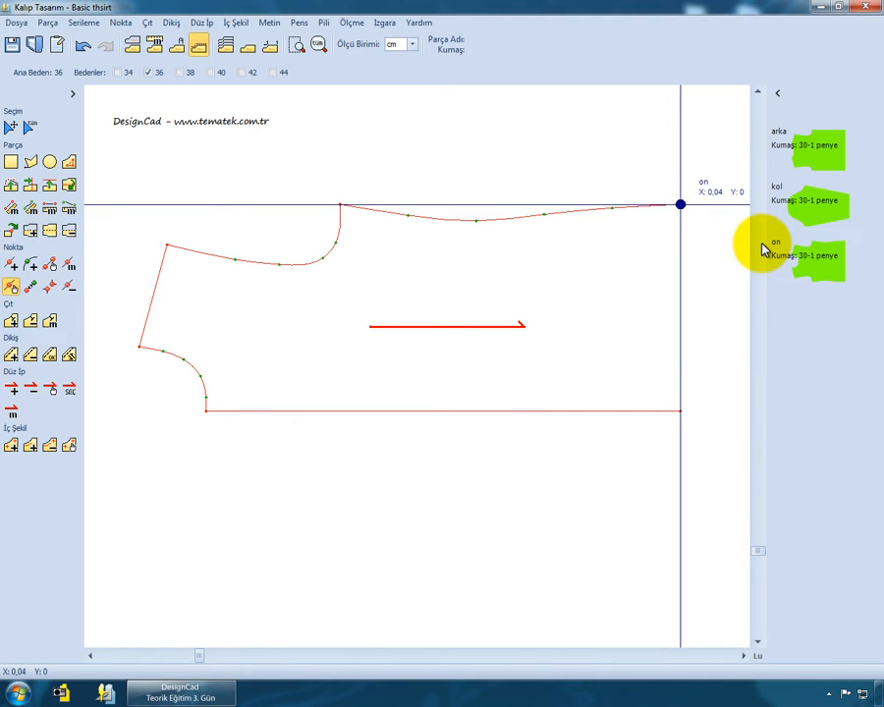
key("Right")
key("Right")
key("Right")
key("Right")
key("Right")
key("Right")
key("Right")
key("Right")
key("Right")
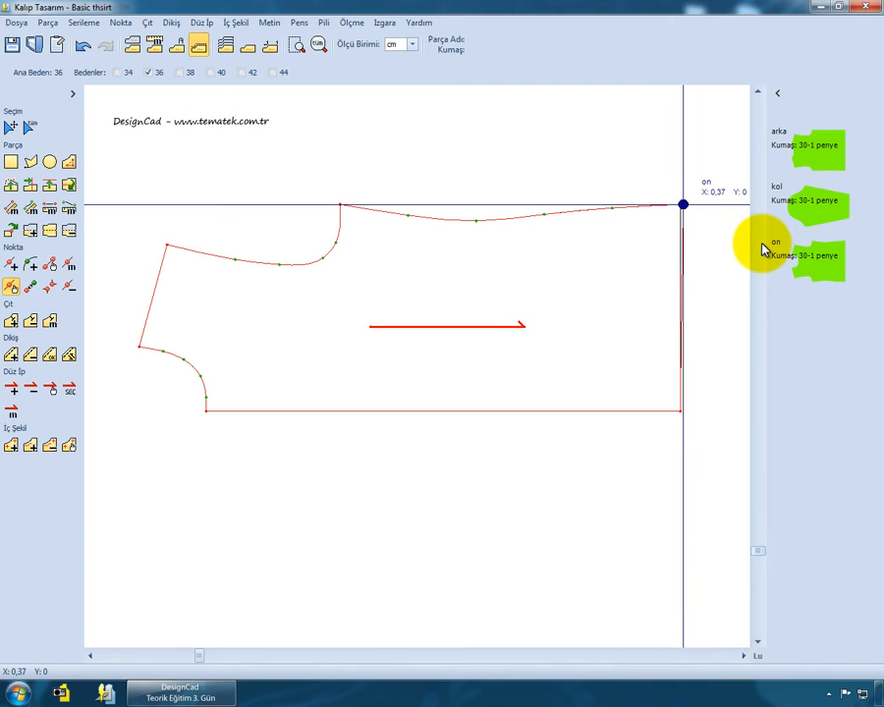
key("Return")
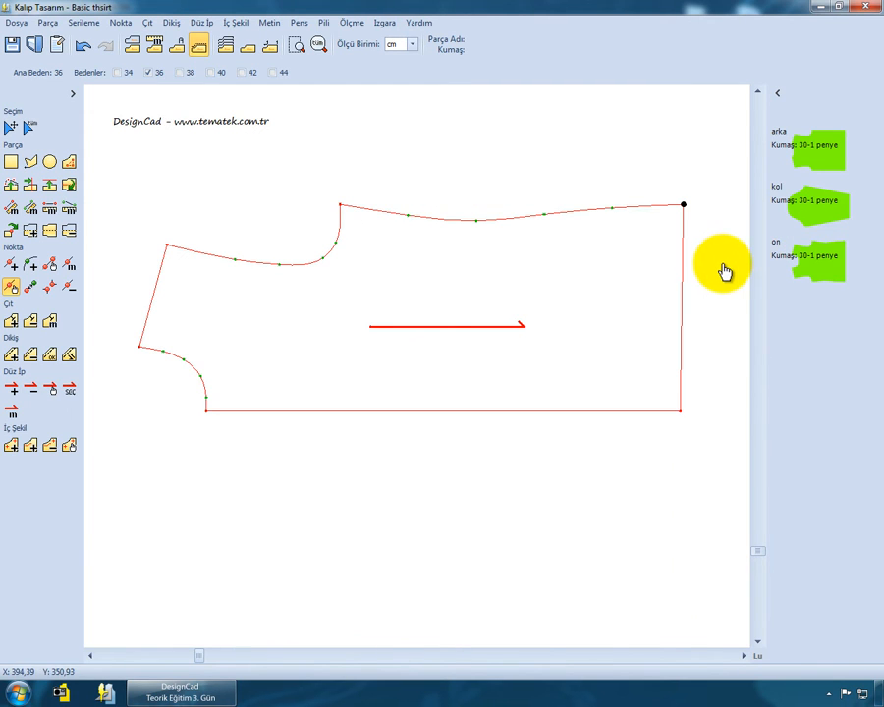
left_click(12, 126)
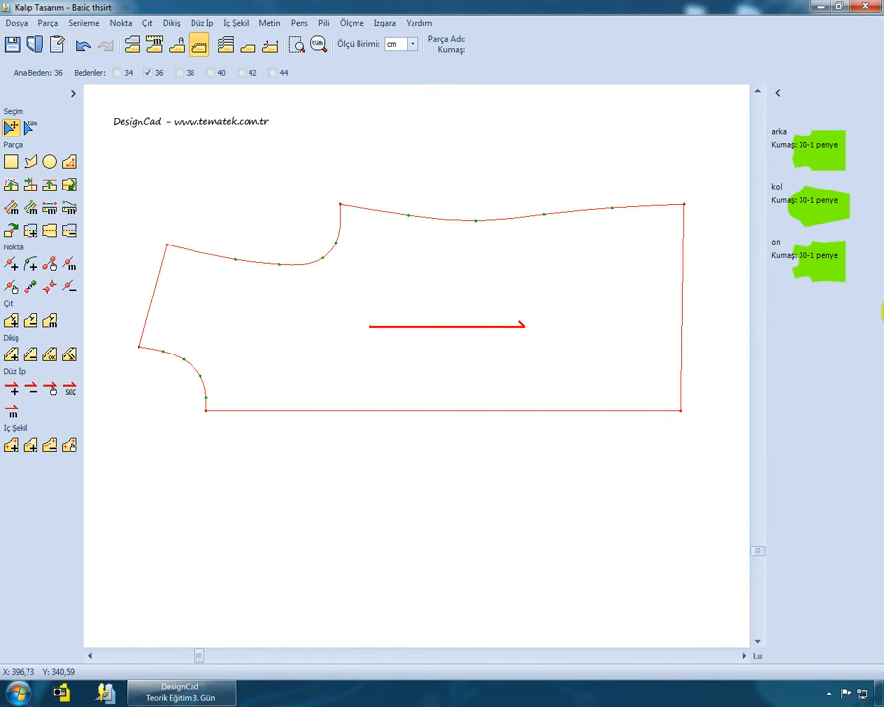
- Straighten the hem by aligning its side seam corner with the centre front corner, keeping the centre front corner fixed
left_click(120, 22)
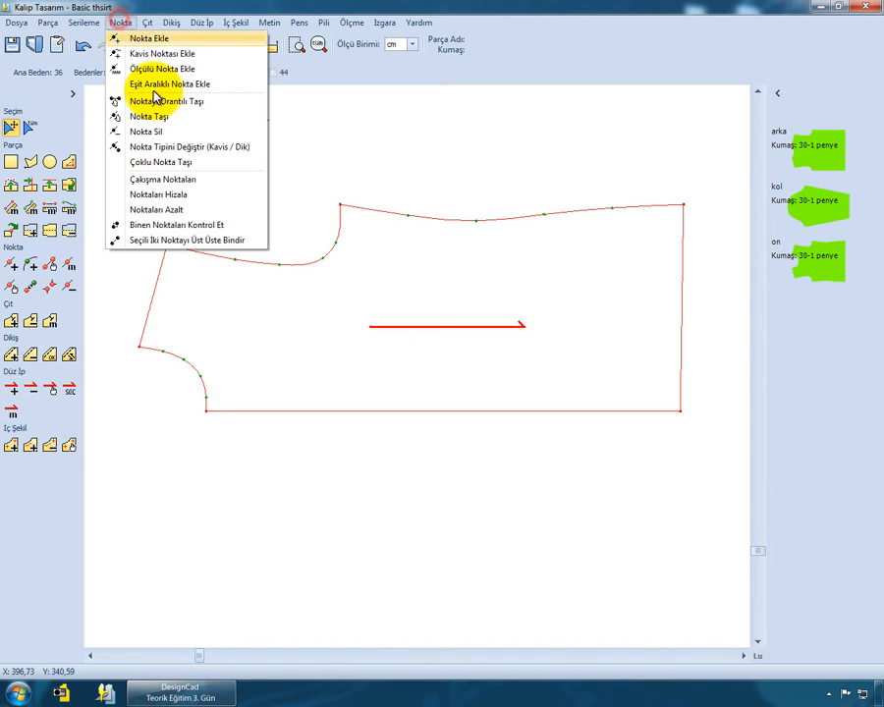
left_click(207, 196)
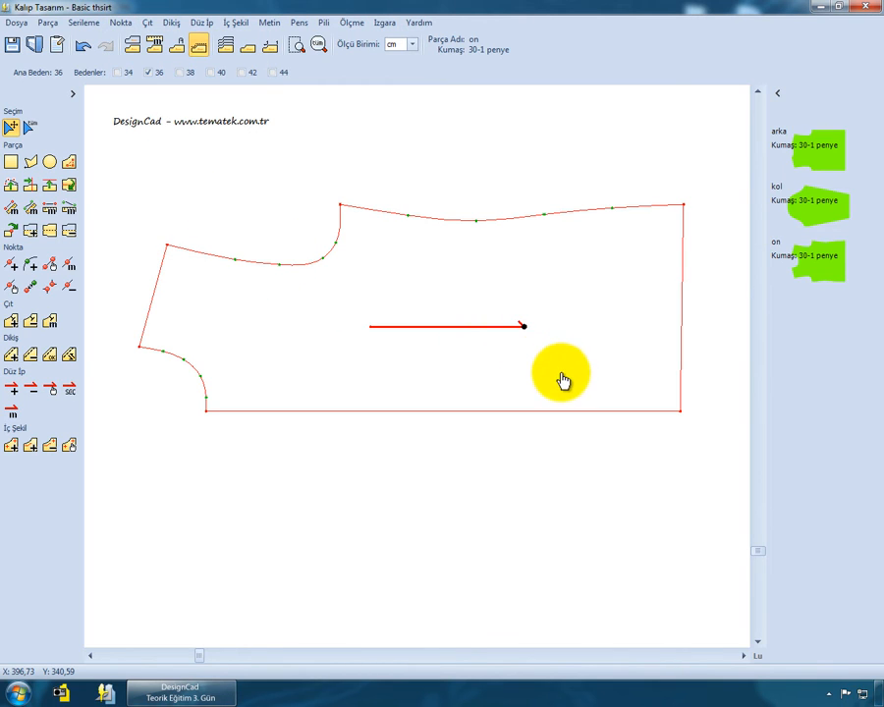
left_click(680, 411)
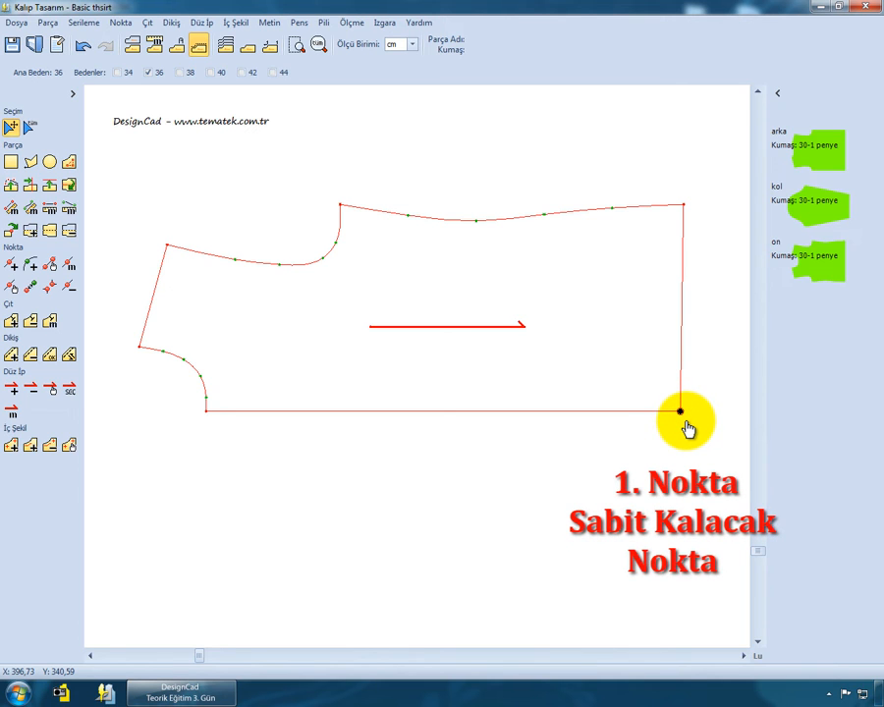
left_click(684, 206)
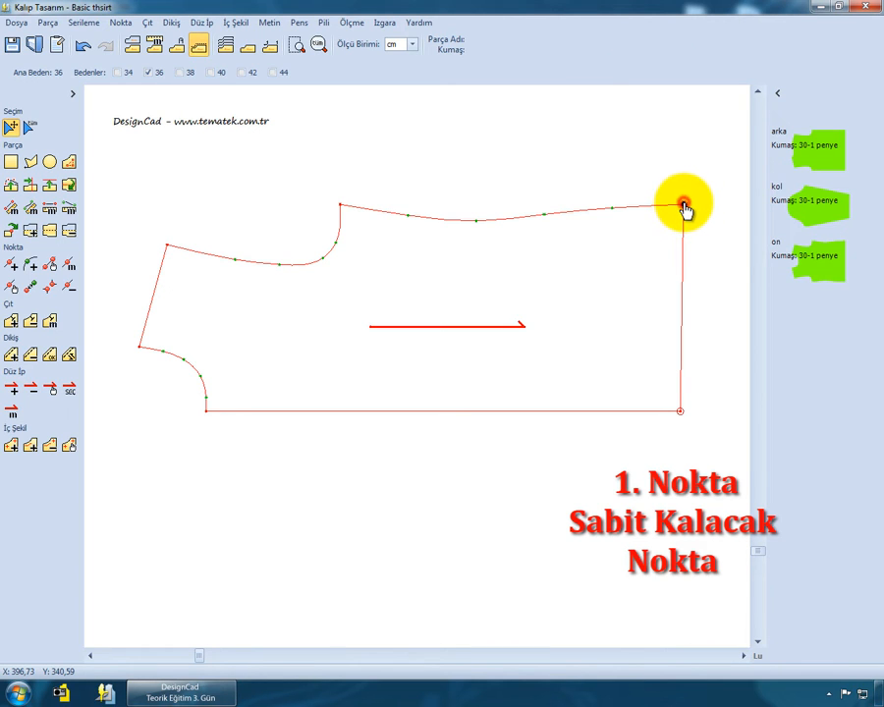
left_click(707, 288)
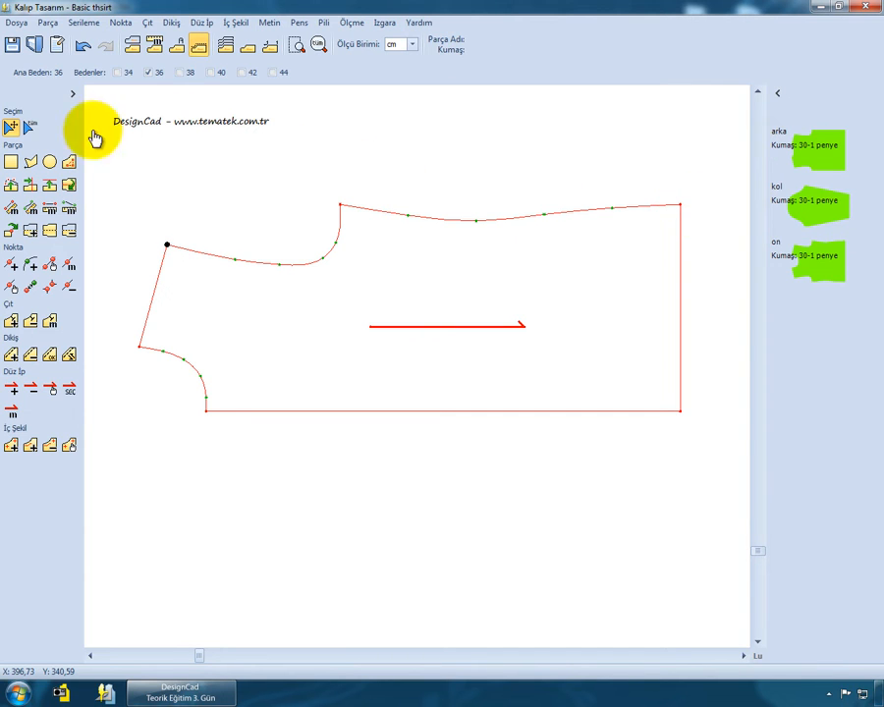
left_click(12, 128)
left_click(341, 300)
left_click_drag(341, 300, 342, 292)
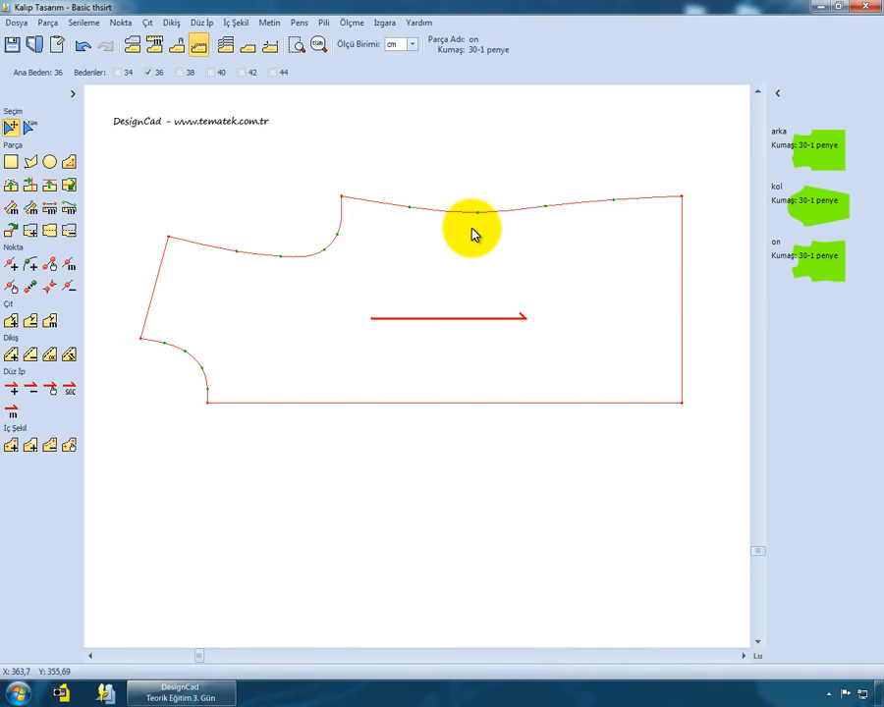
- Add a measured point on the centre front line, 20 cm from the hem corner
left_click(479, 225)
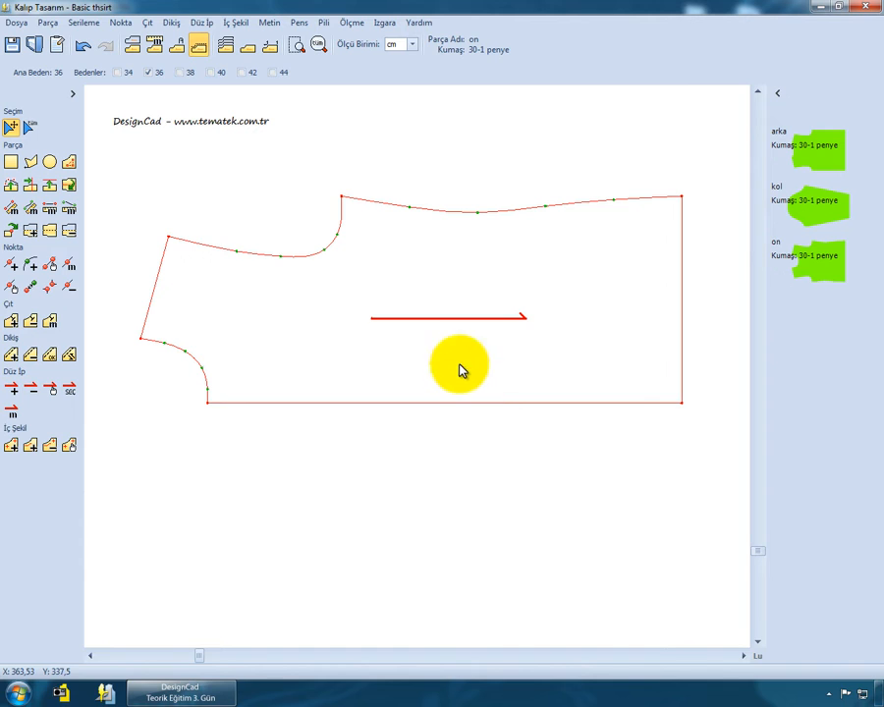
left_click(69, 266)
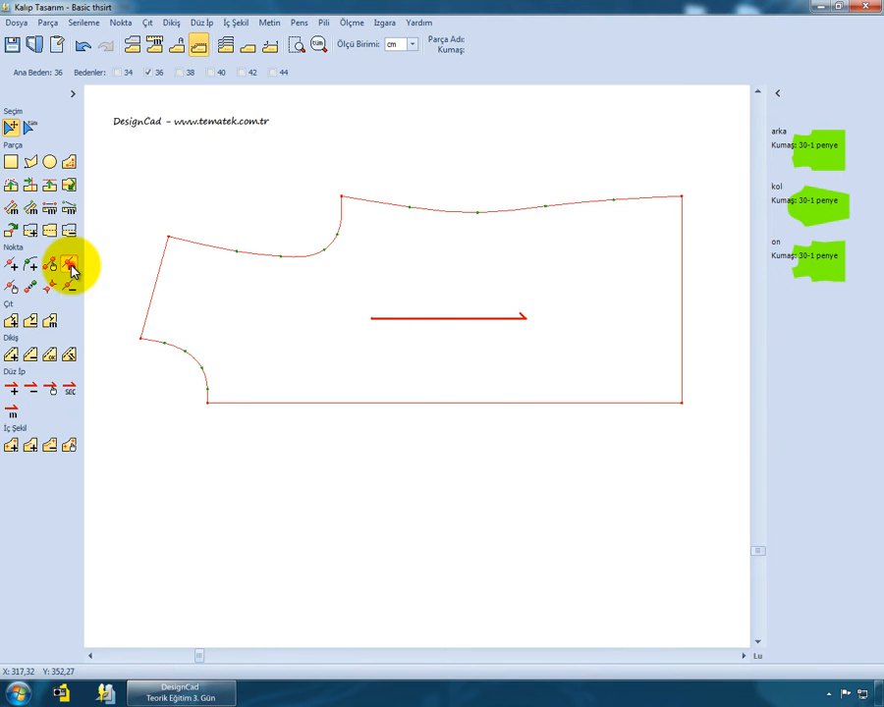
left_click(681, 404)
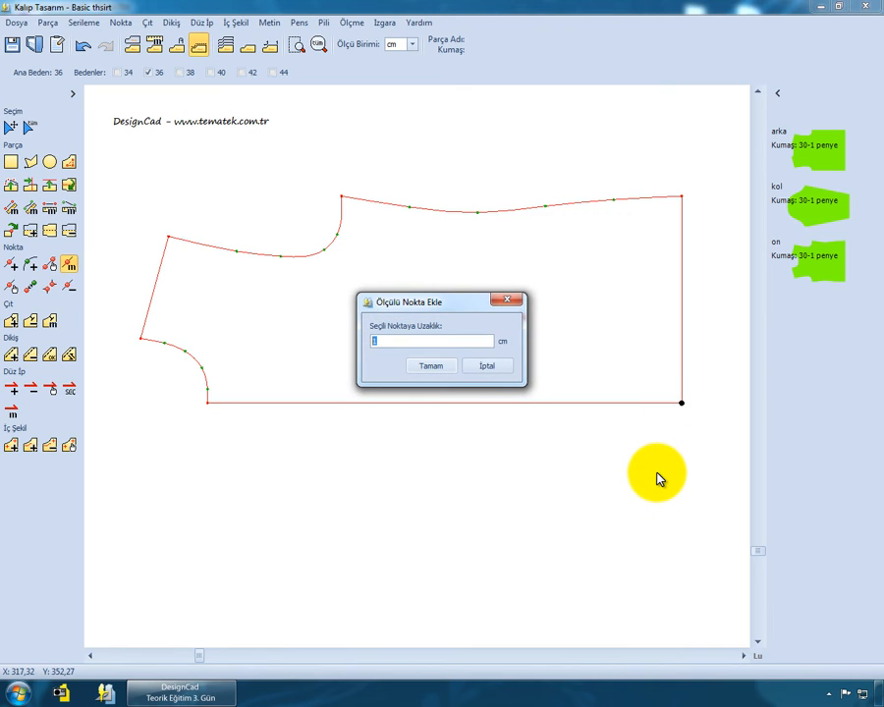
type("20")
left_click(431, 367)
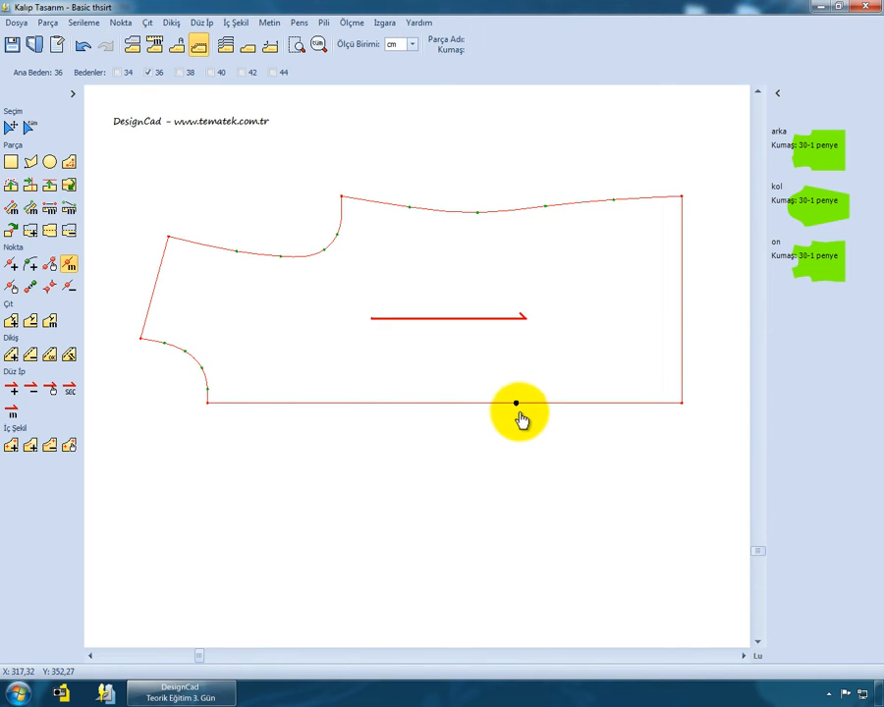
- Align the added centre front point with the side seam's waist point, keeping the waist point fixed
left_click(122, 22)
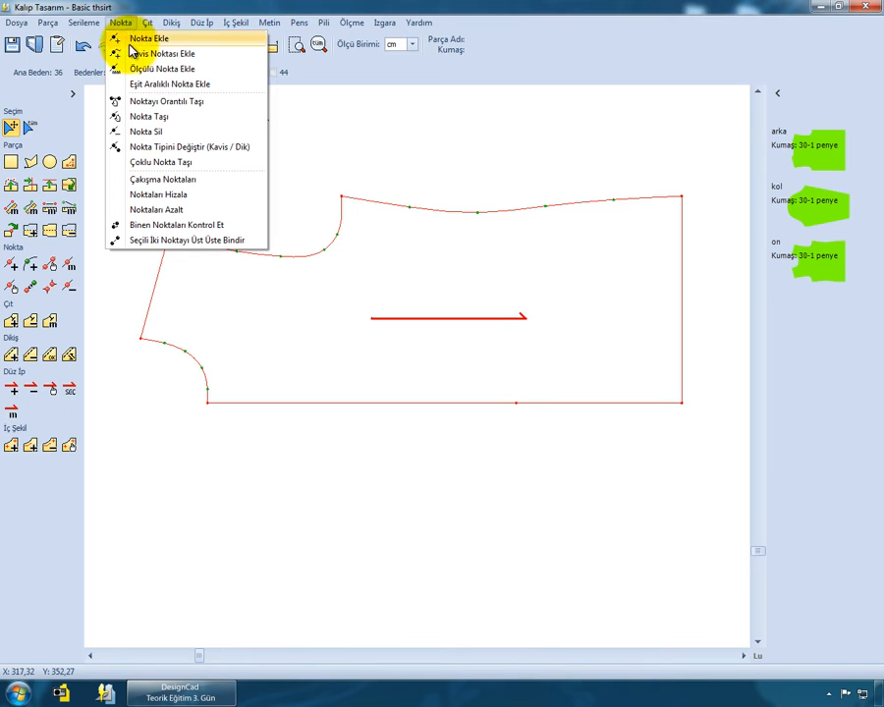
left_click(207, 197)
left_click(327, 226)
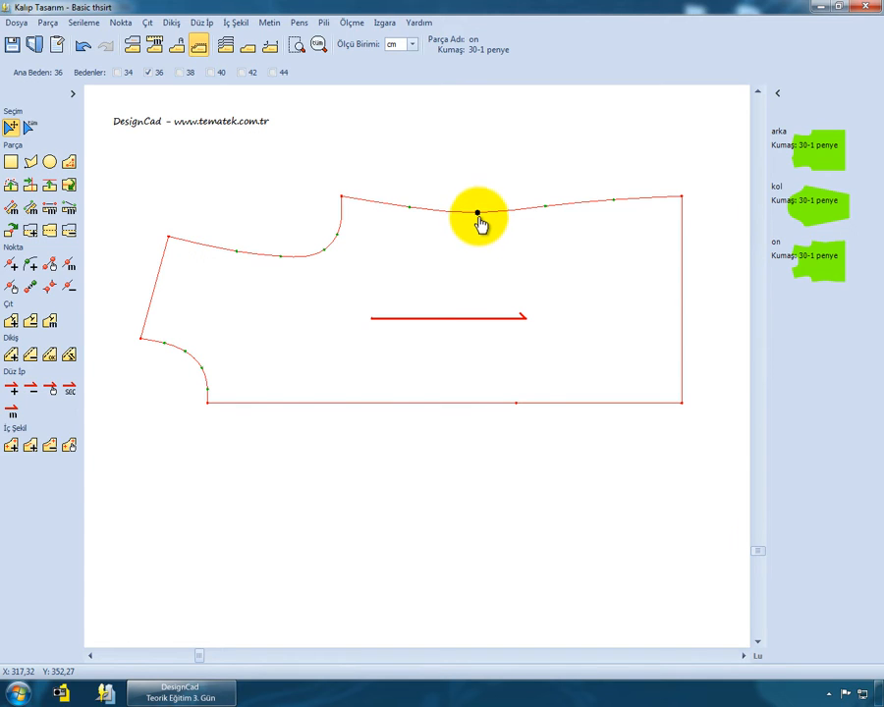
left_click(478, 214)
left_click(478, 213)
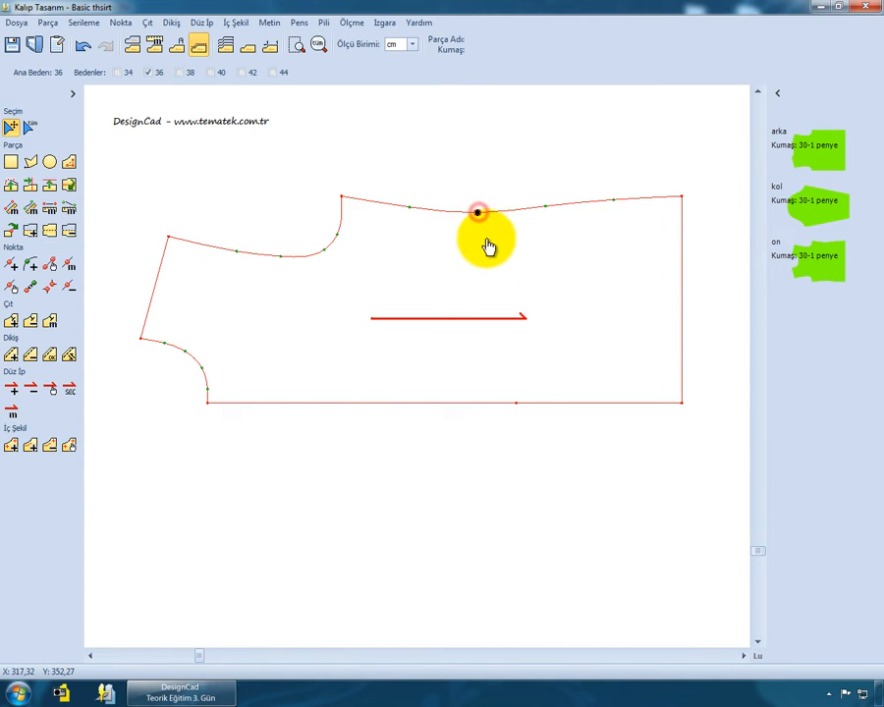
left_click(515, 404)
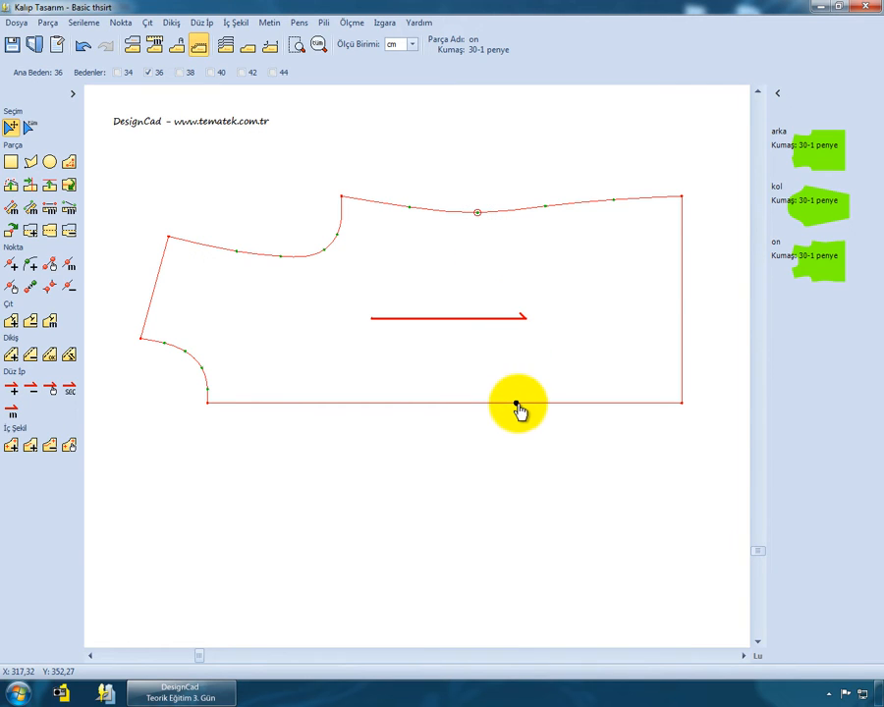
left_click(516, 404)
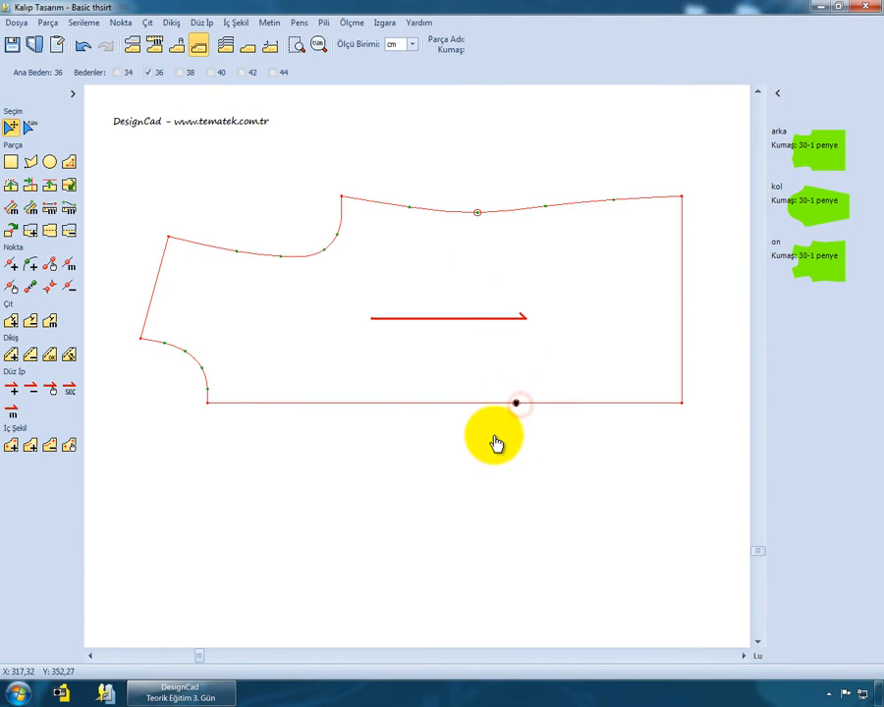
left_click(490, 434)
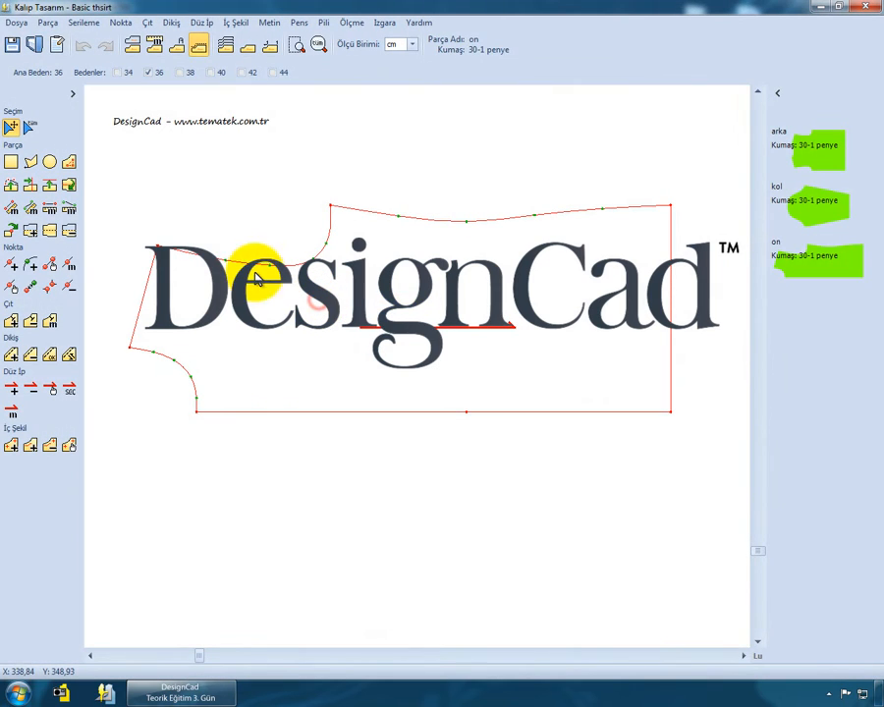
- Cut the front piece in two at the waist, from the side seam's waist point to the aligned centre front point
left_click(48, 23)
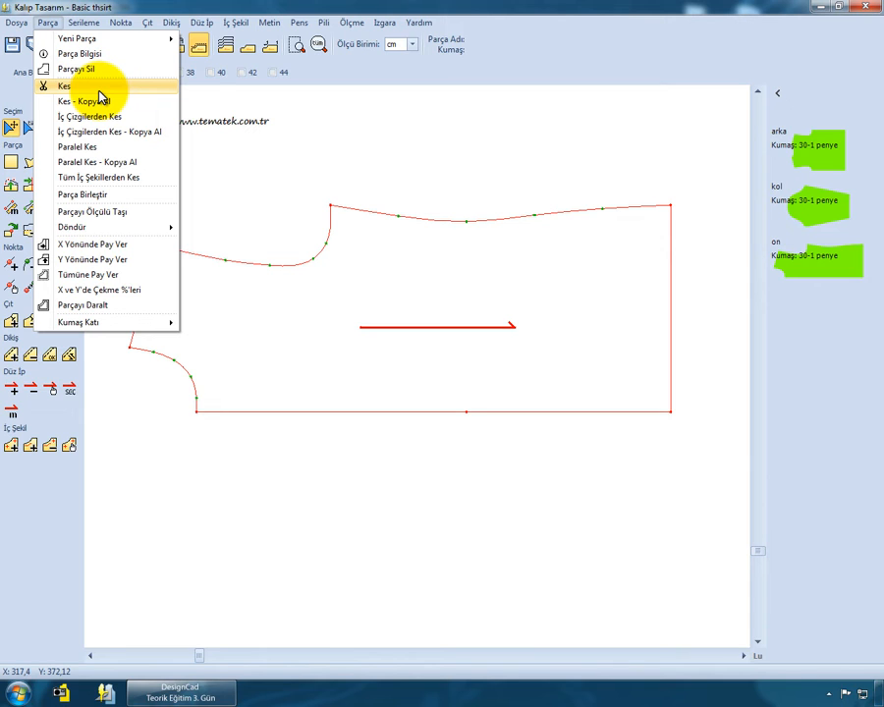
left_click(350, 271)
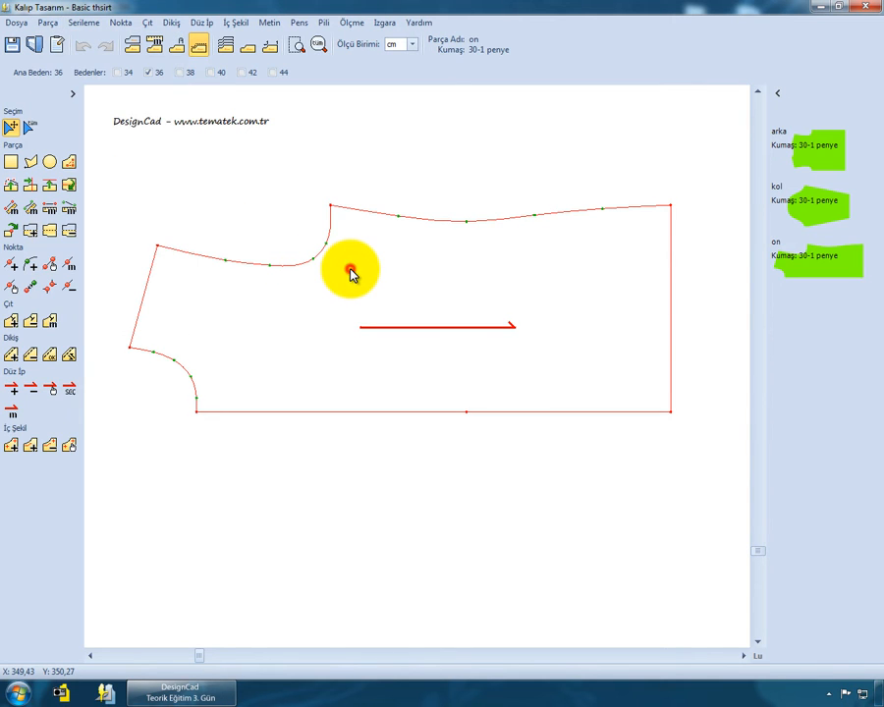
left_click(49, 22)
left_click(67, 90)
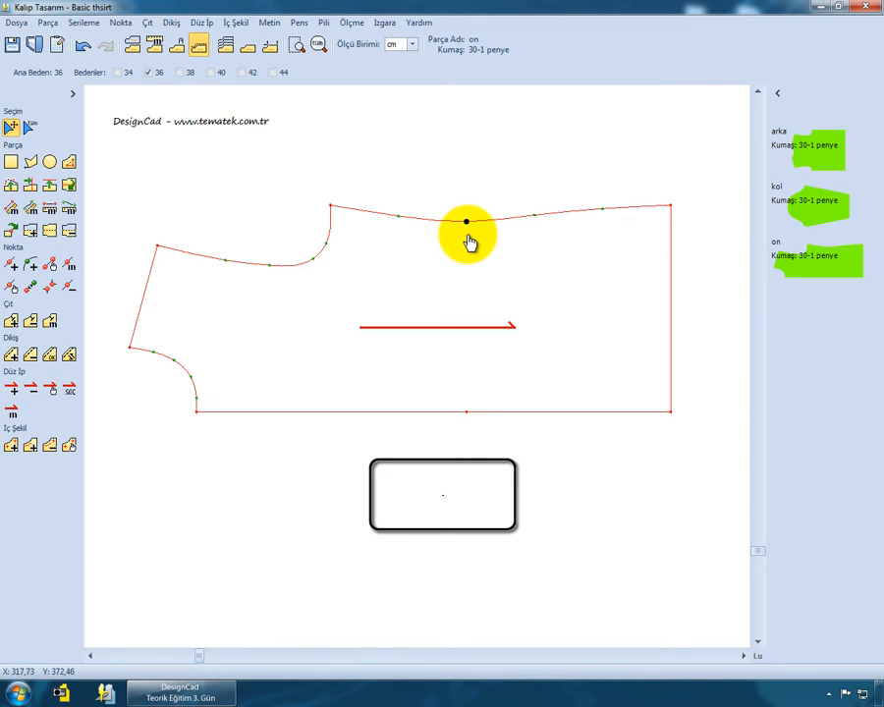
left_click(468, 238)
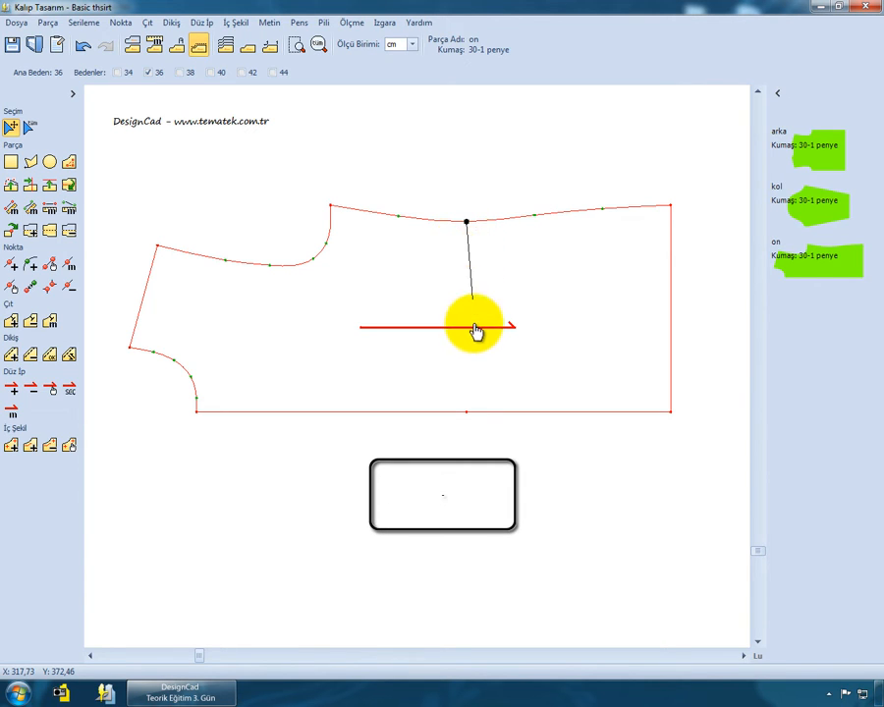
left_click(471, 415)
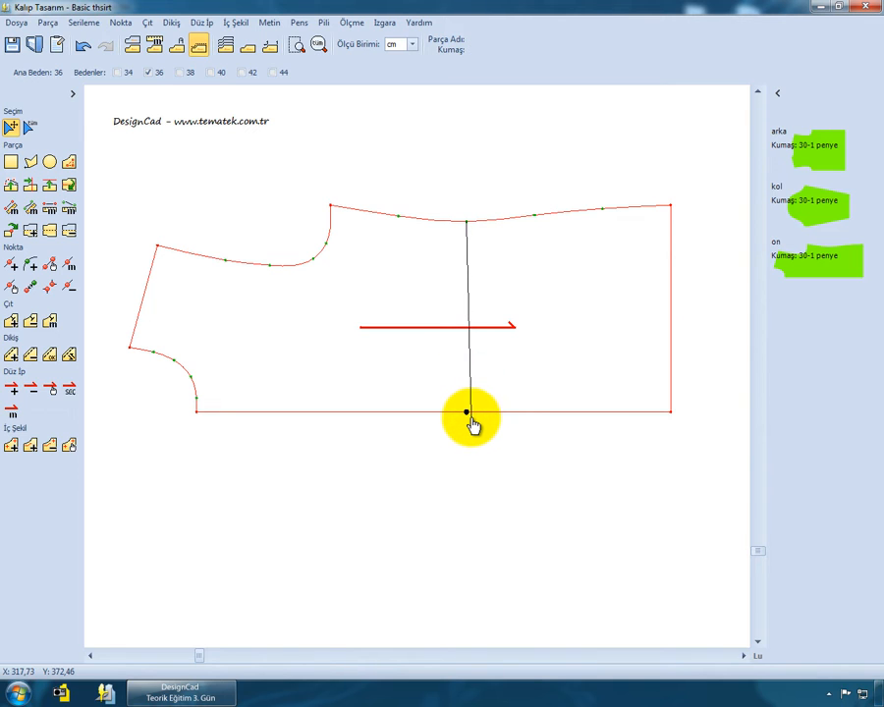
left_click(471, 417)
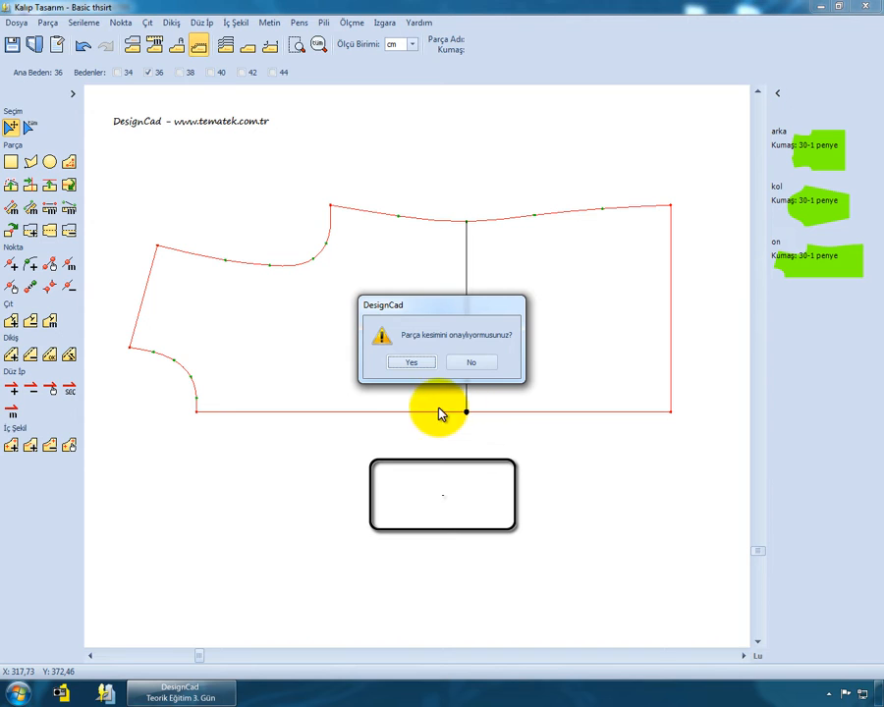
left_click(412, 365)
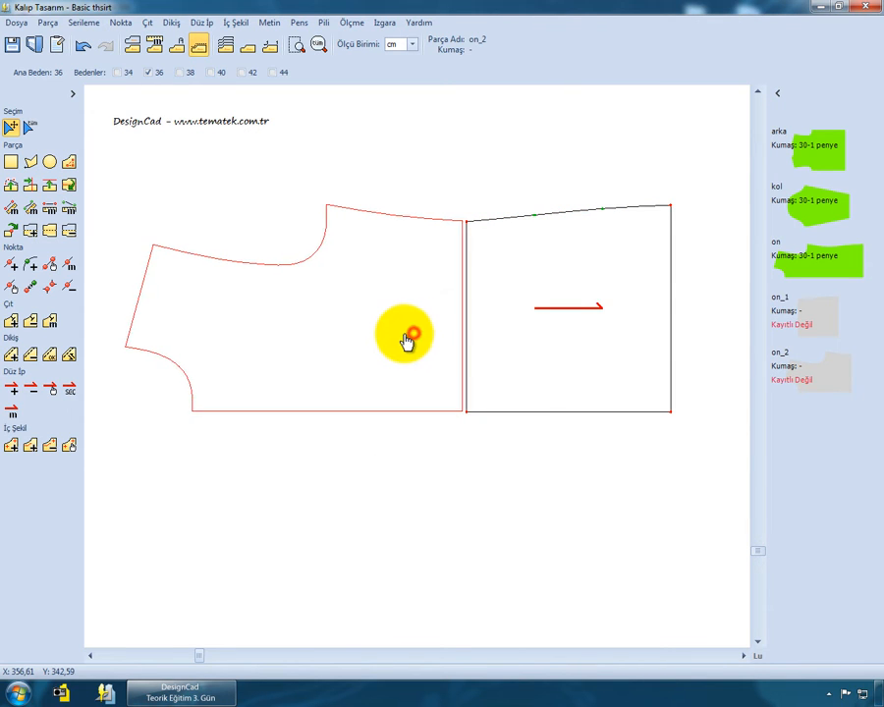
- Separate the upper and lower cut pieces and arrange them side by side in the lower part of the workspace
left_click(505, 324)
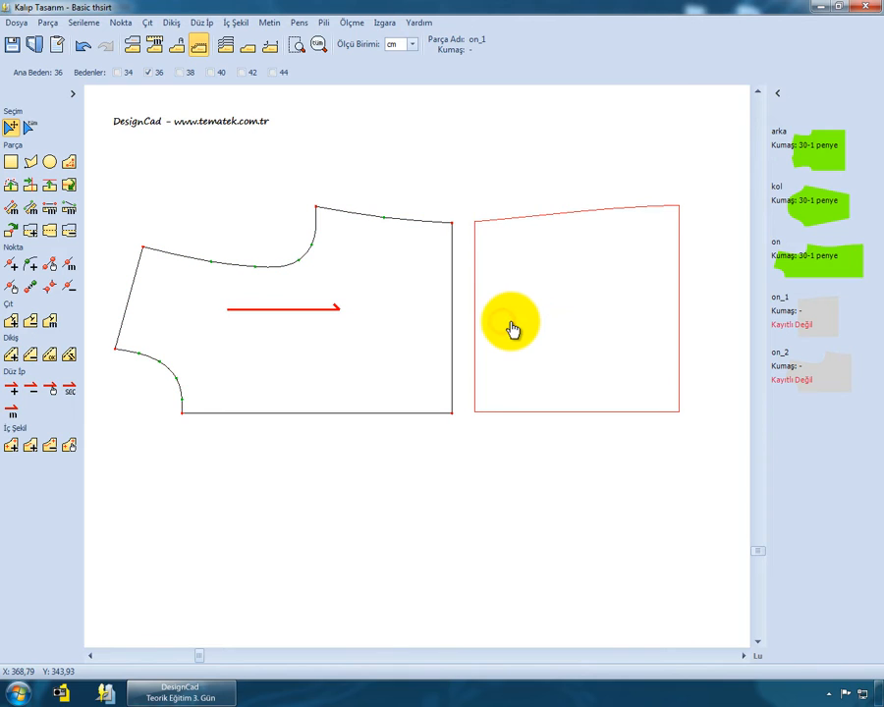
left_click(477, 444)
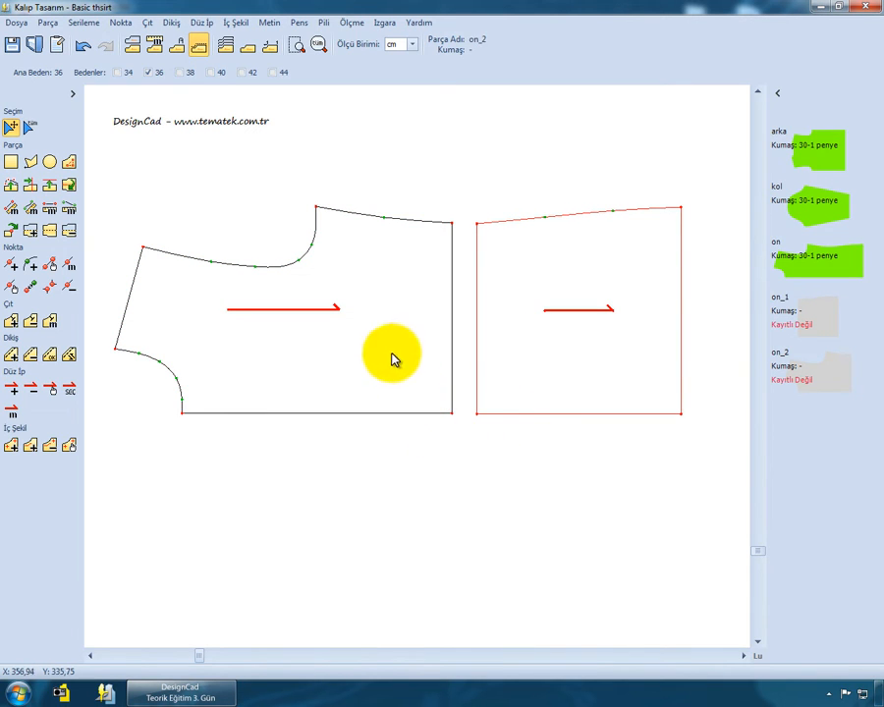
left_click_drag(381, 329, 375, 505)
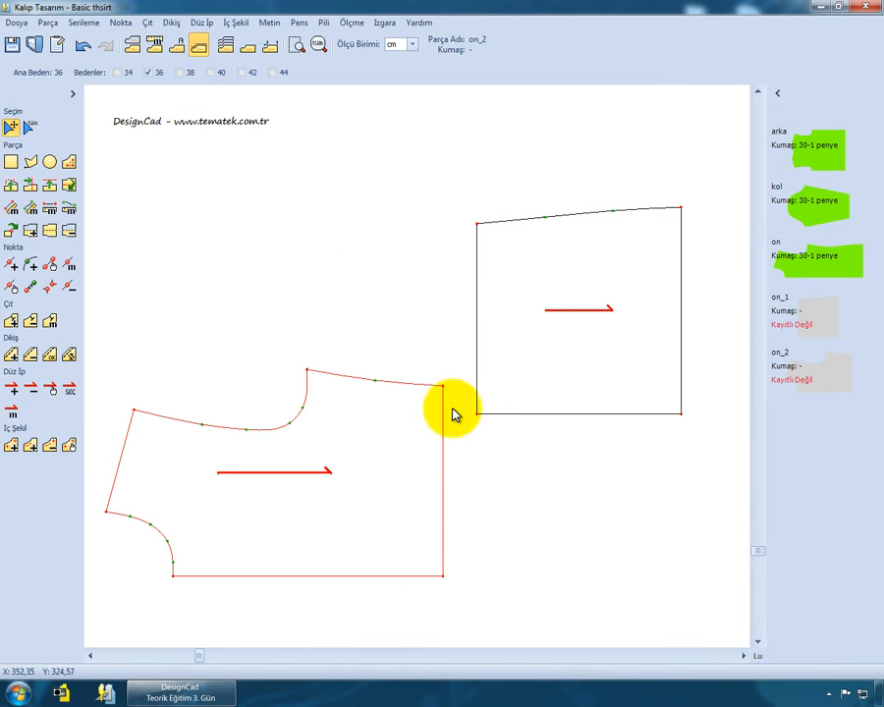
left_click_drag(514, 336, 505, 494)
left_click_drag(425, 454, 424, 463)
left_click_drag(487, 458, 486, 469)
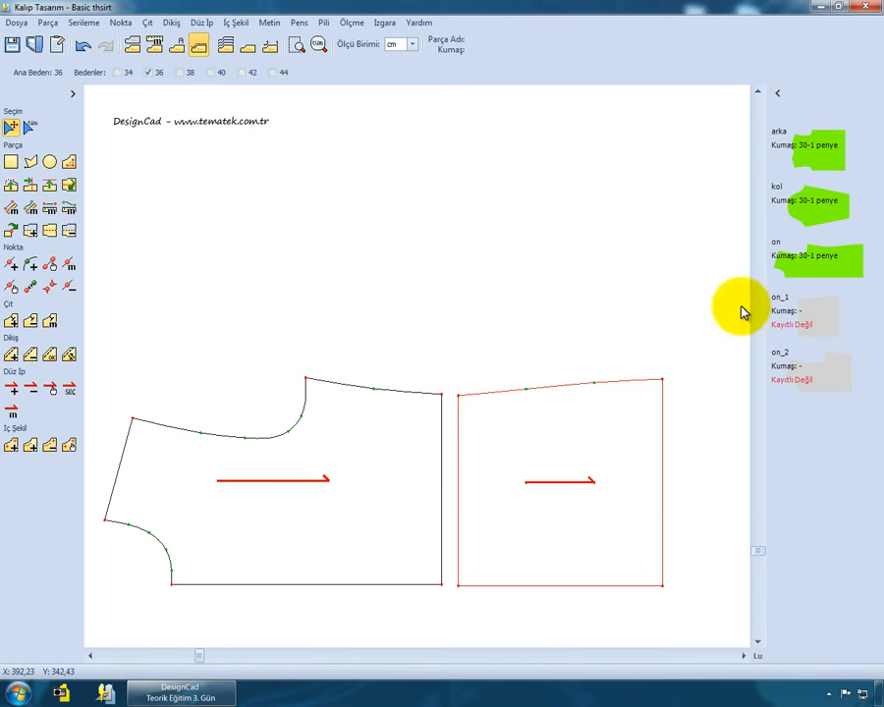
- Bring the saved original front piece "on" into the workspace and place it above the two cut pieces
left_click(831, 263)
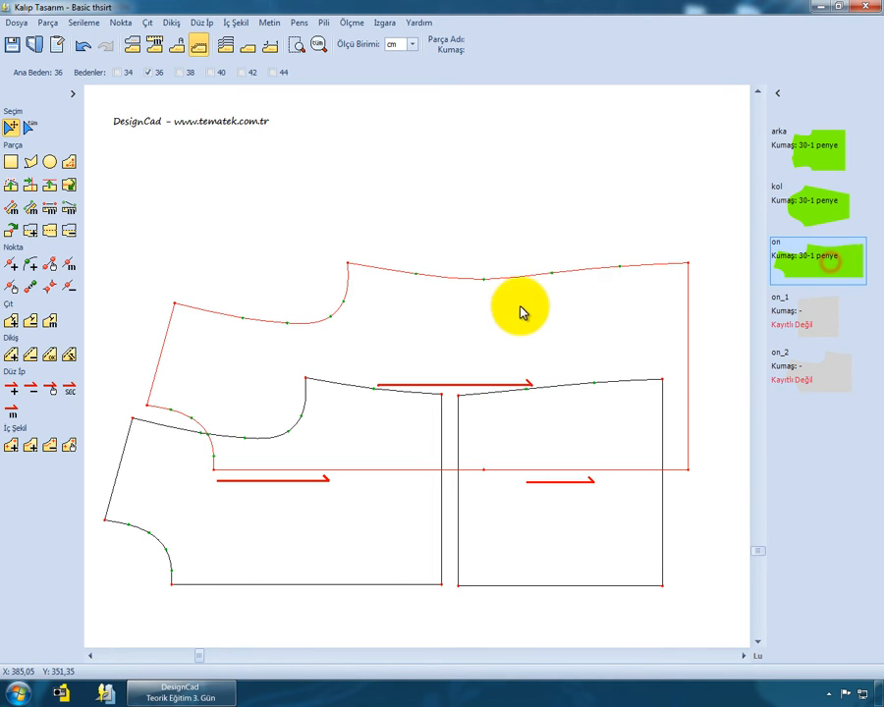
left_click_drag(490, 325, 468, 199)
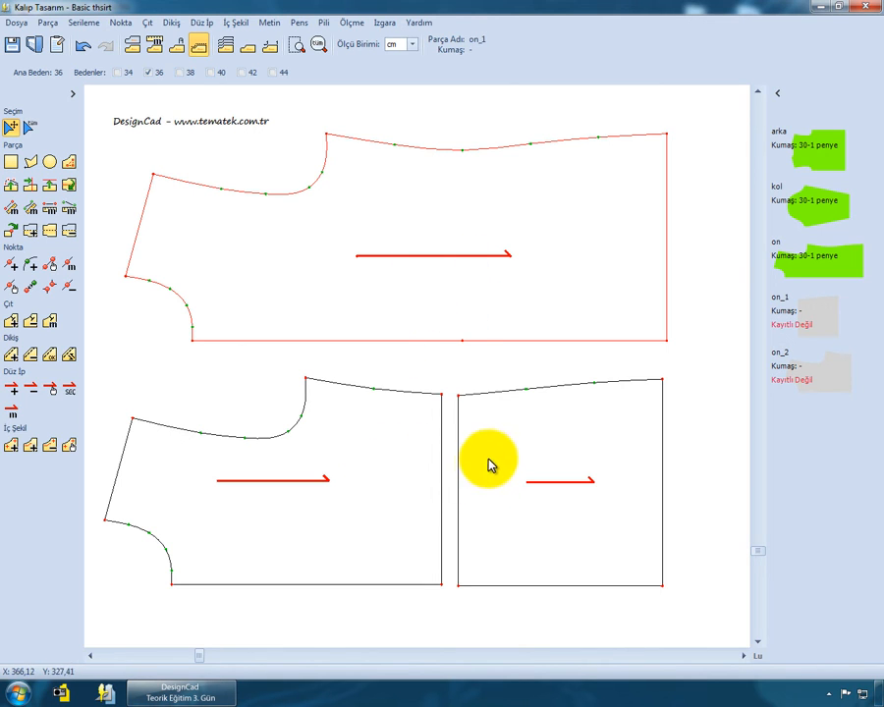
- Delete both unsaved cut pieces, on_2 and on_1, leaving the original front piece
left_click(393, 469)
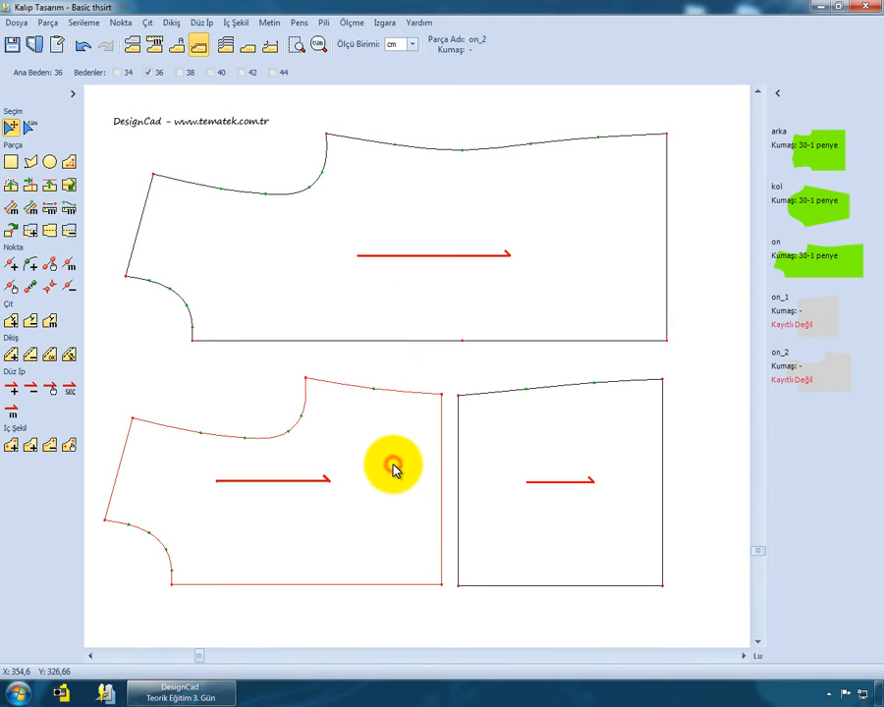
key("Delete")
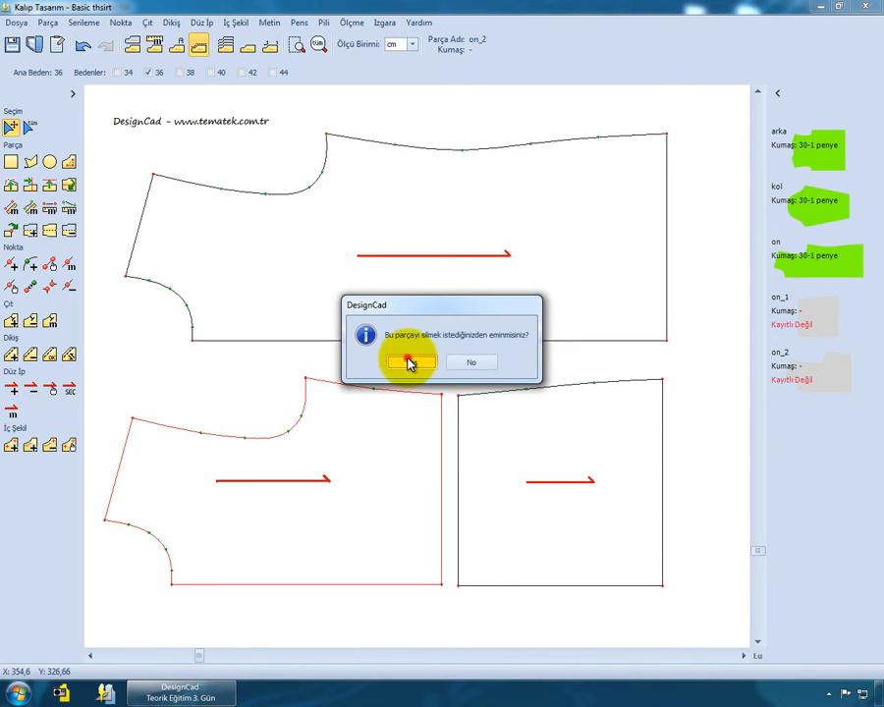
left_click(408, 359)
key("Delete")
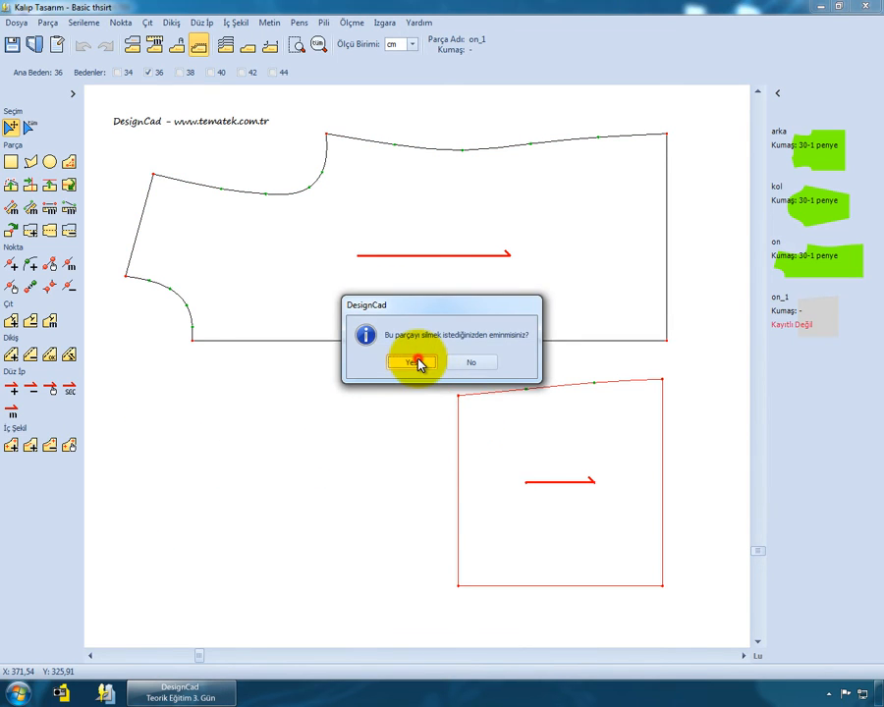
left_click(418, 360)
- Cut the front piece with Kes from a point on the neckline curve to a point on the armhole curve
left_click(277, 349)
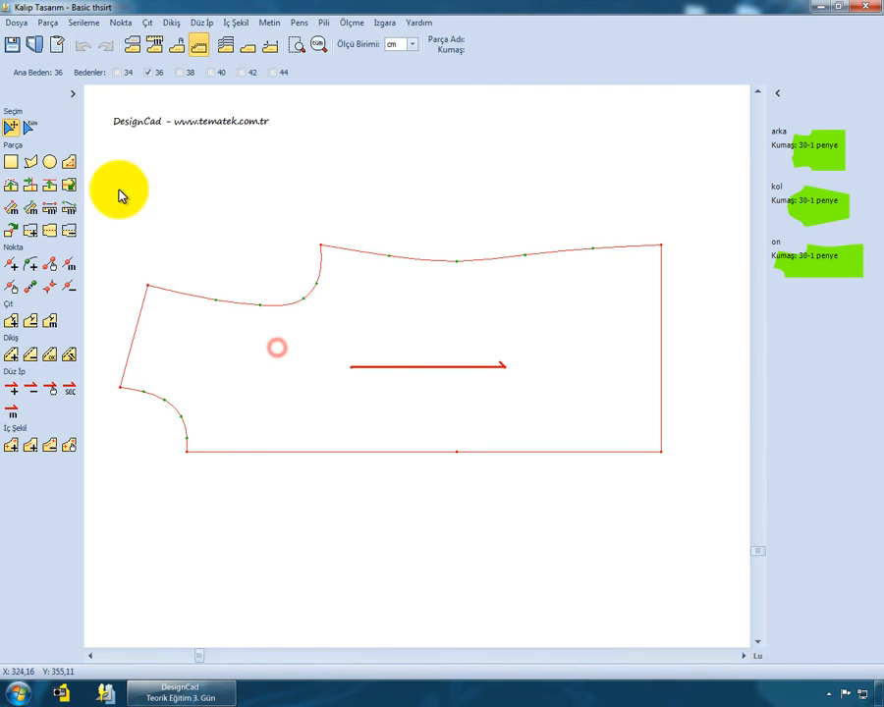
left_click(43, 23)
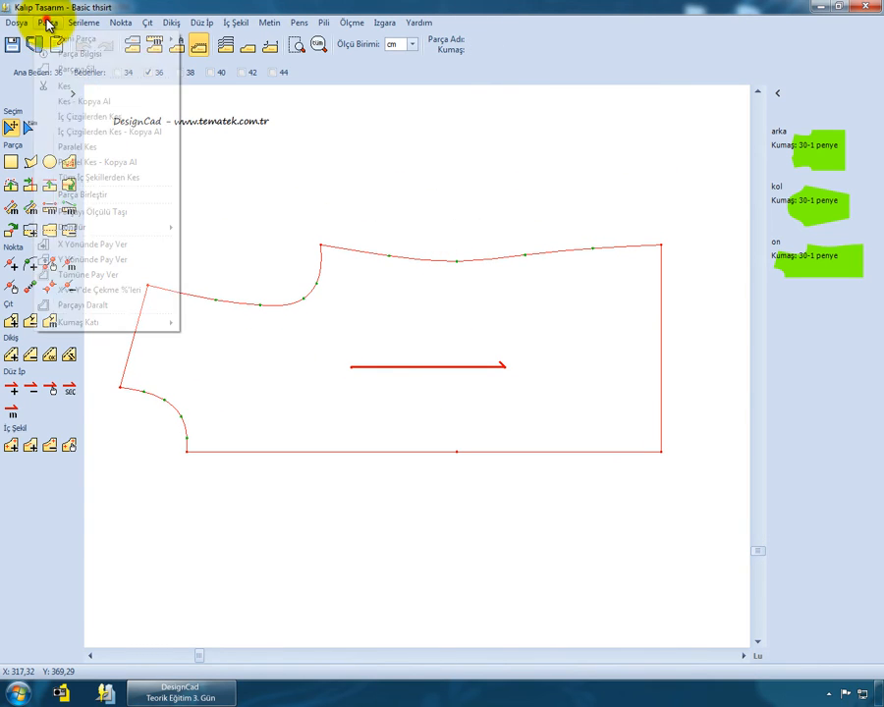
left_click(70, 89)
left_click(182, 415)
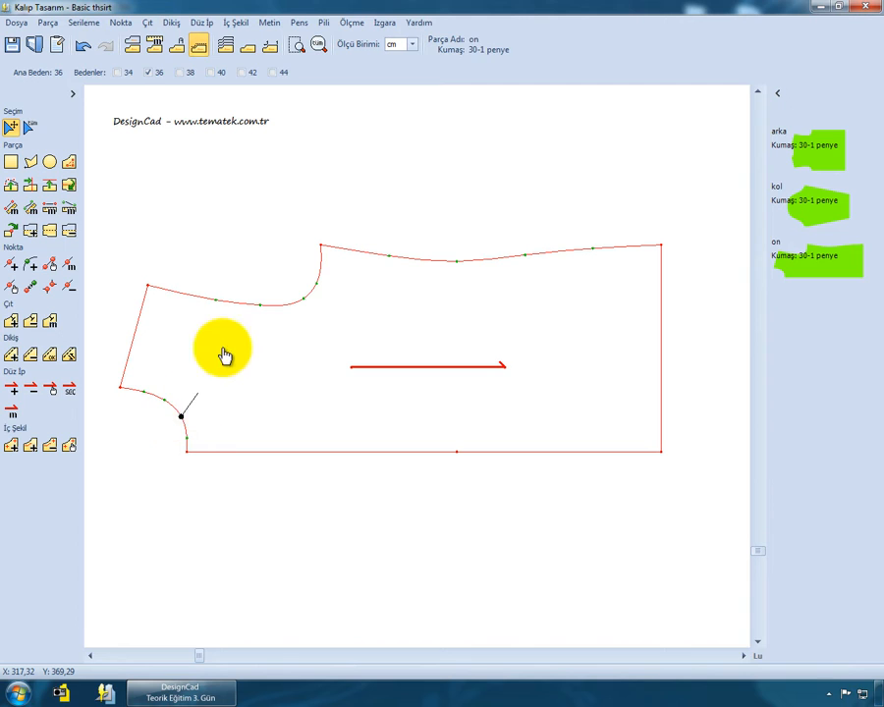
left_click(260, 310)
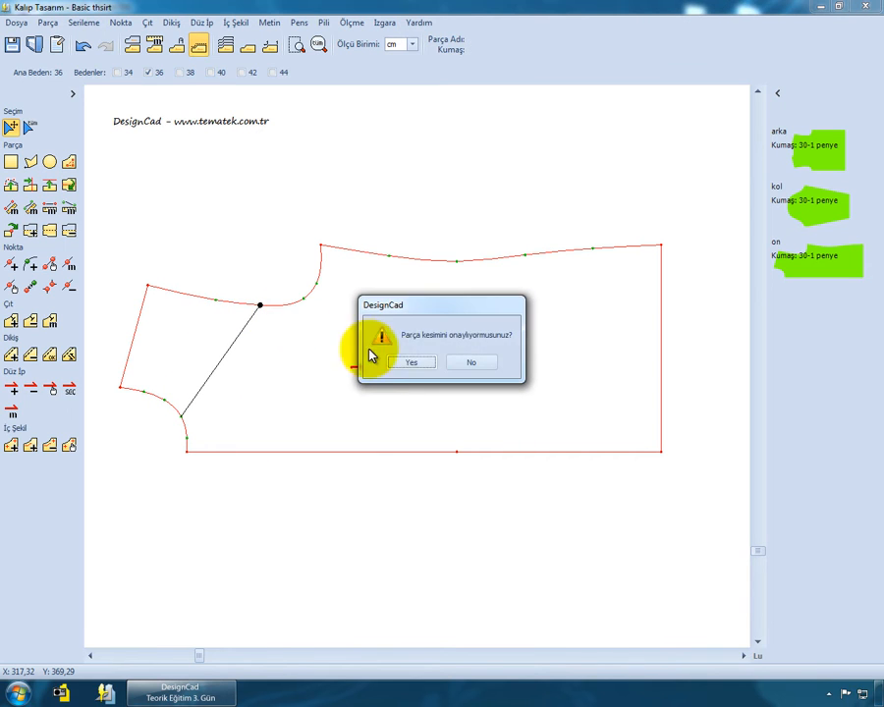
left_click(417, 364)
- Move the cut shoulder section and the remaining body section apart
left_click_drag(209, 331, 196, 321)
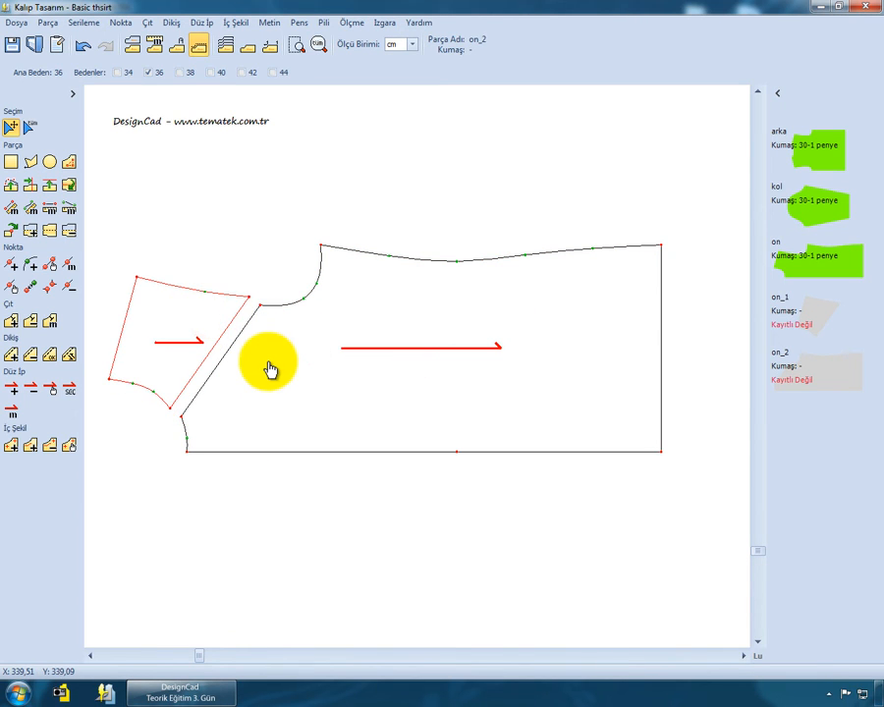
left_click(269, 363)
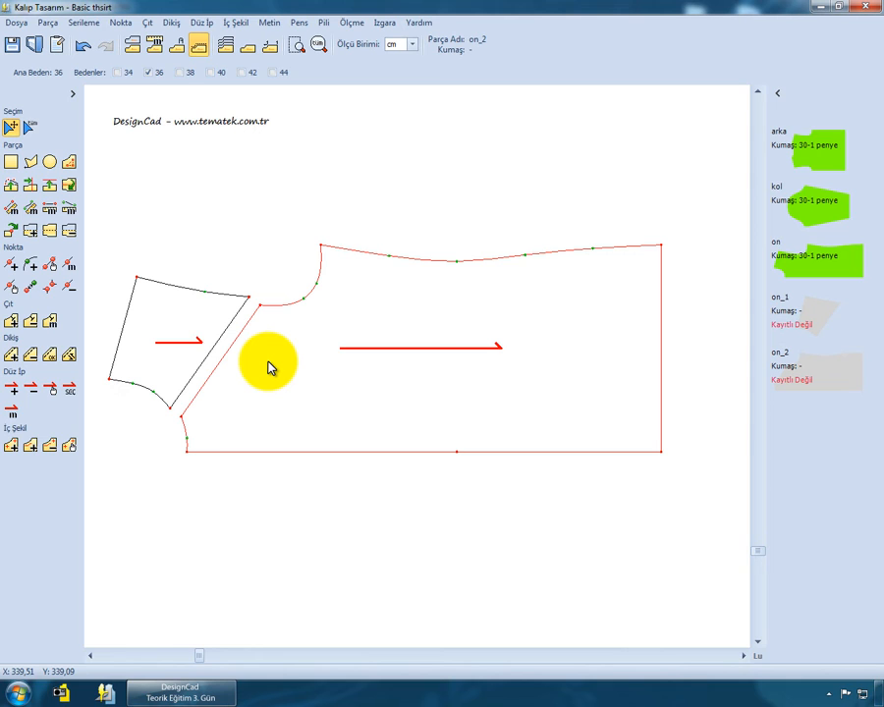
left_click_drag(207, 342, 203, 336)
left_click(266, 373)
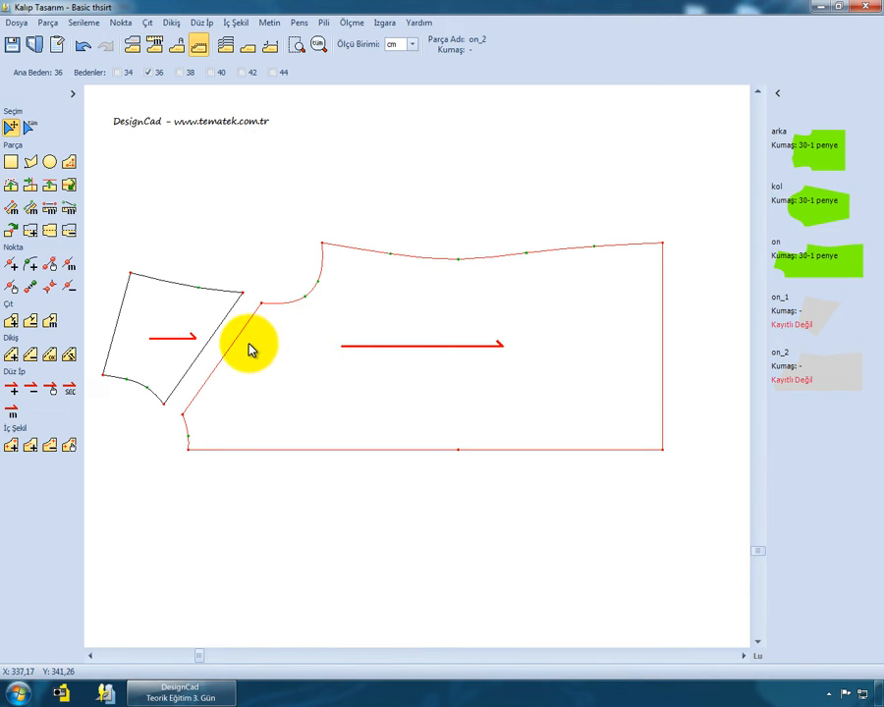
- Undo the neckline-to-armhole cut and reposition the whole front piece
left_click(82, 46)
left_click(82, 46)
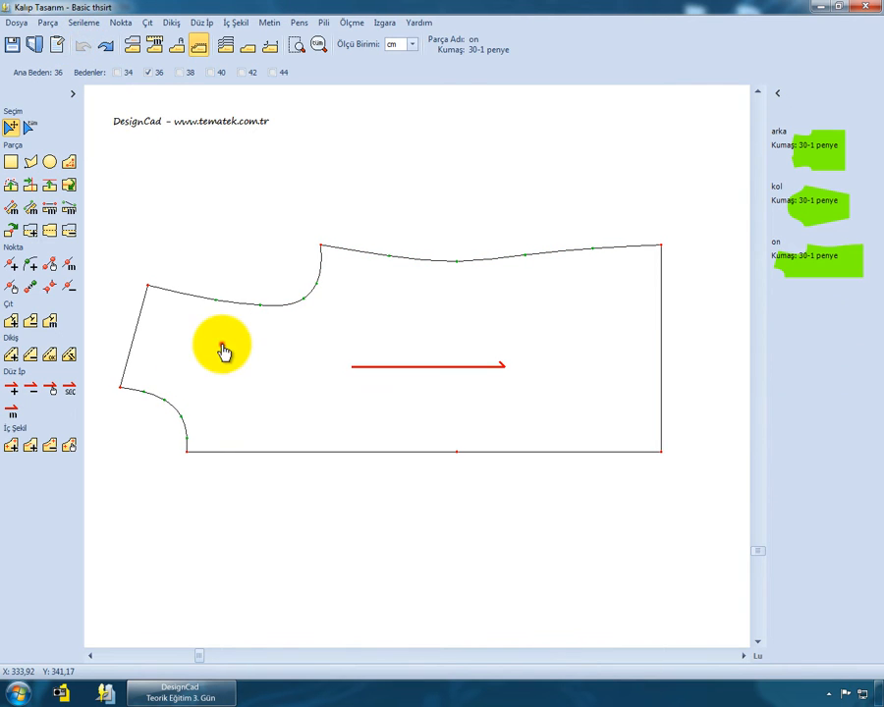
mouse_move(223, 351)
left_mouse_down()
mouse_move(242, 325)
mouse_move(234, 334)
left_mouse_up()
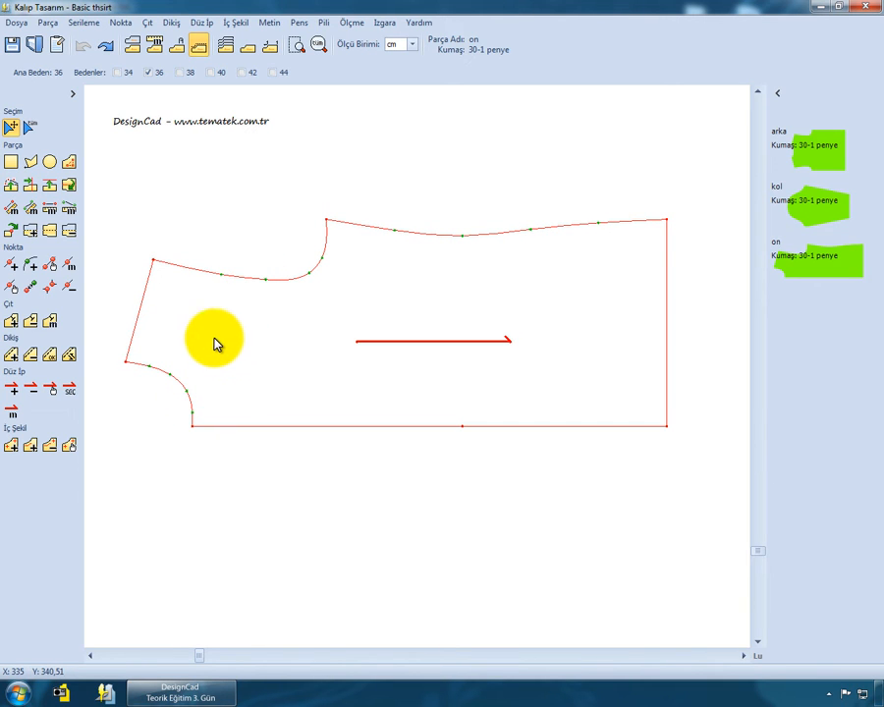
- Cut a copy of the upper body with Kes - Kopya Al, from the centre front waist point to the side seam's waist point
left_click(50, 24)
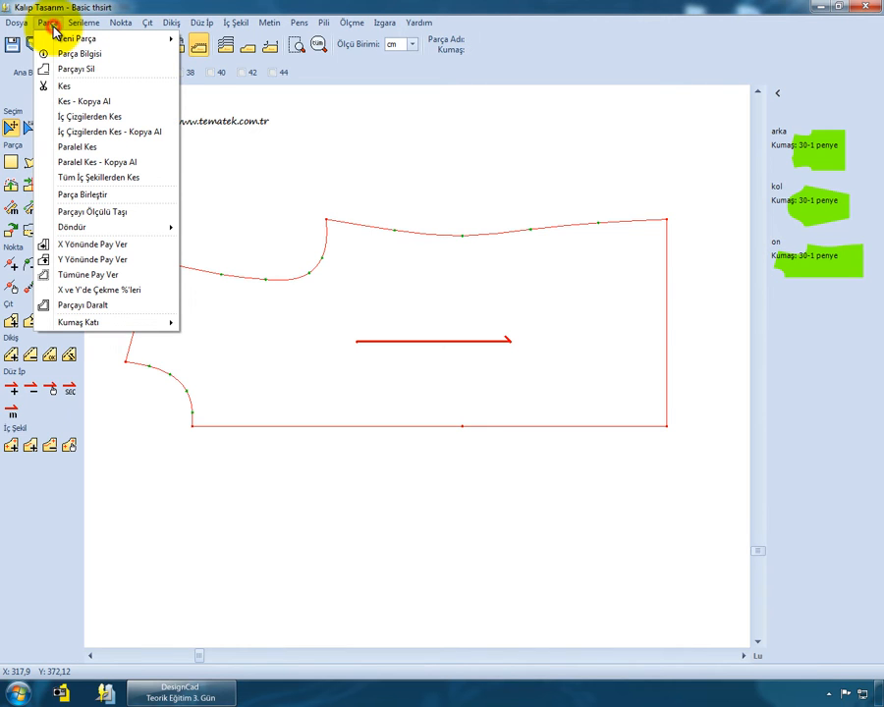
left_click(126, 104)
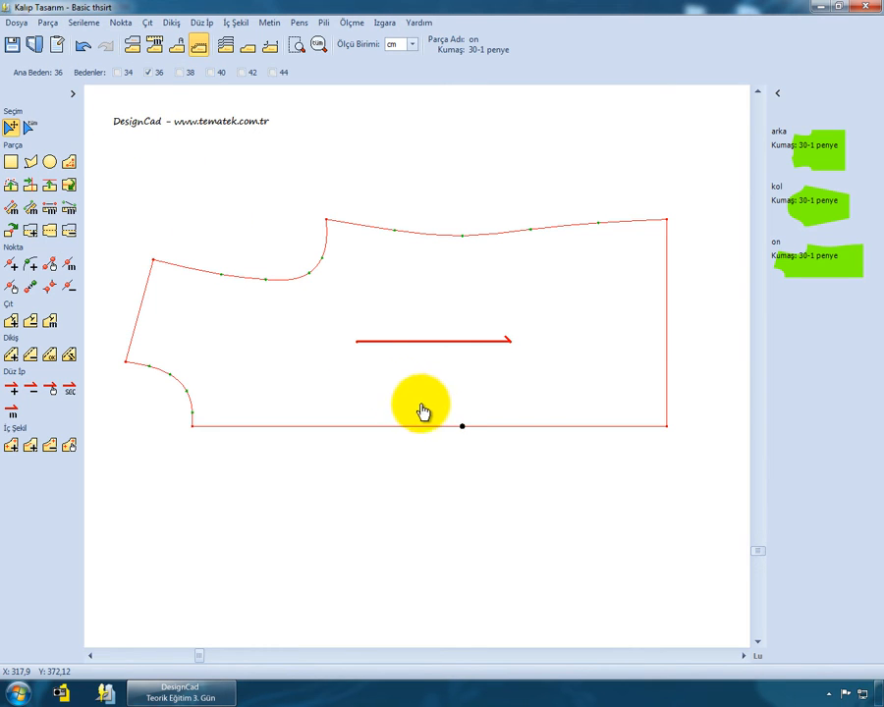
left_click(464, 442)
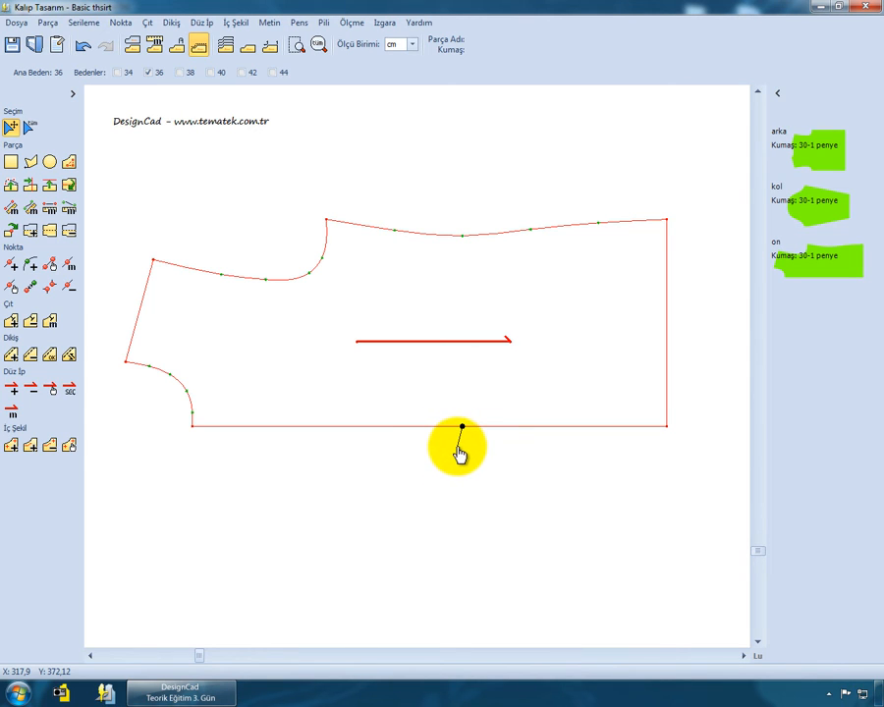
left_click(464, 242)
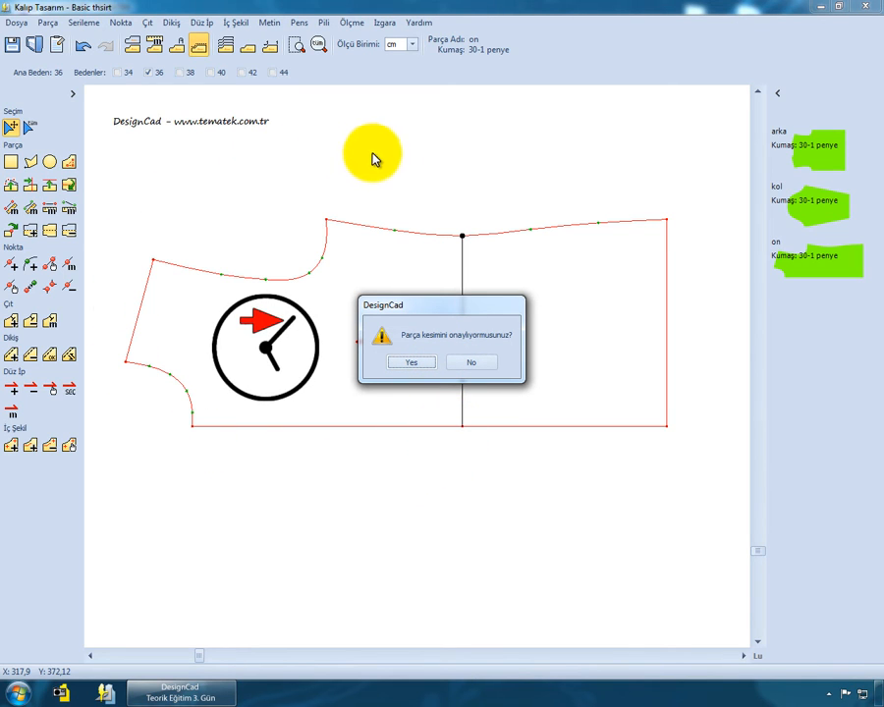
left_click(410, 363)
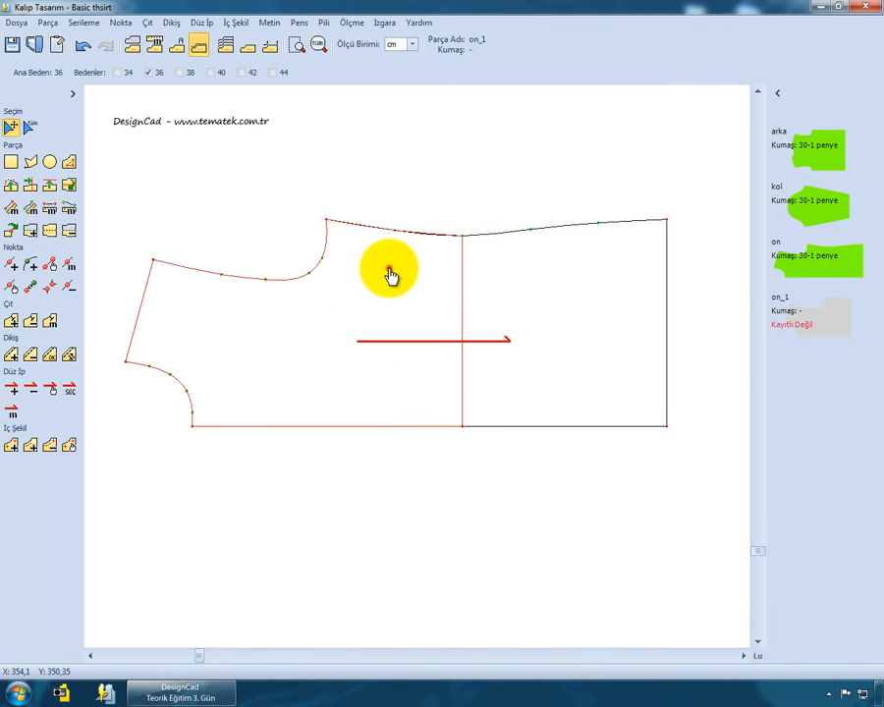
- Place the copied upper section below the original front piece, shifting the original up to make room
left_click_drag(389, 269, 377, 474)
left_click_drag(383, 343, 388, 291)
mouse_move(373, 518)
left_mouse_down()
mouse_move(375, 473)
mouse_move(368, 515)
left_mouse_up()
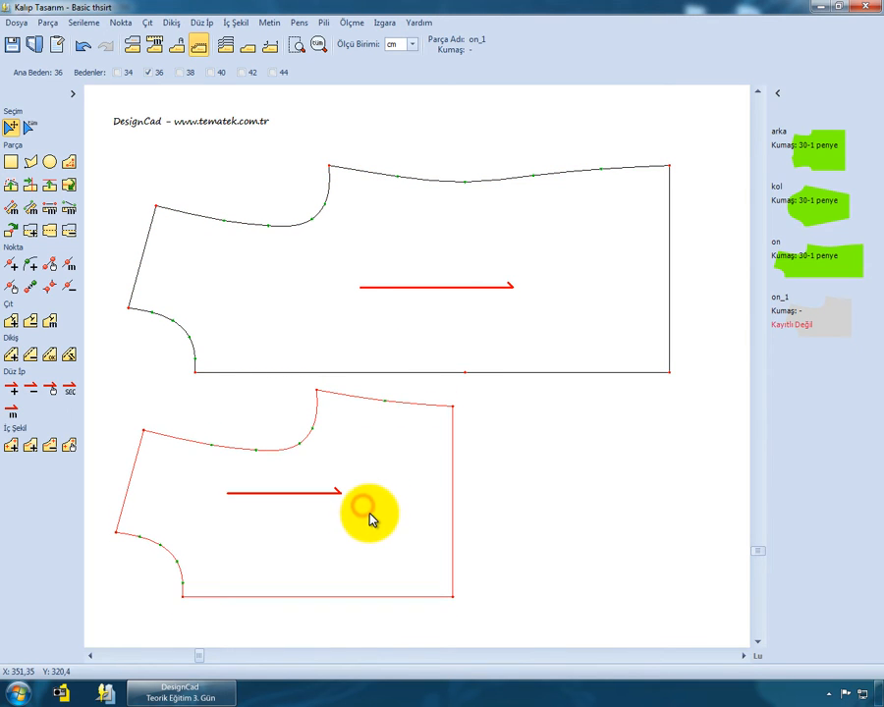
- Cut a copy of the lower section from the side seam's waist point to the centre front point and place it beside the upper copy
left_click(404, 320)
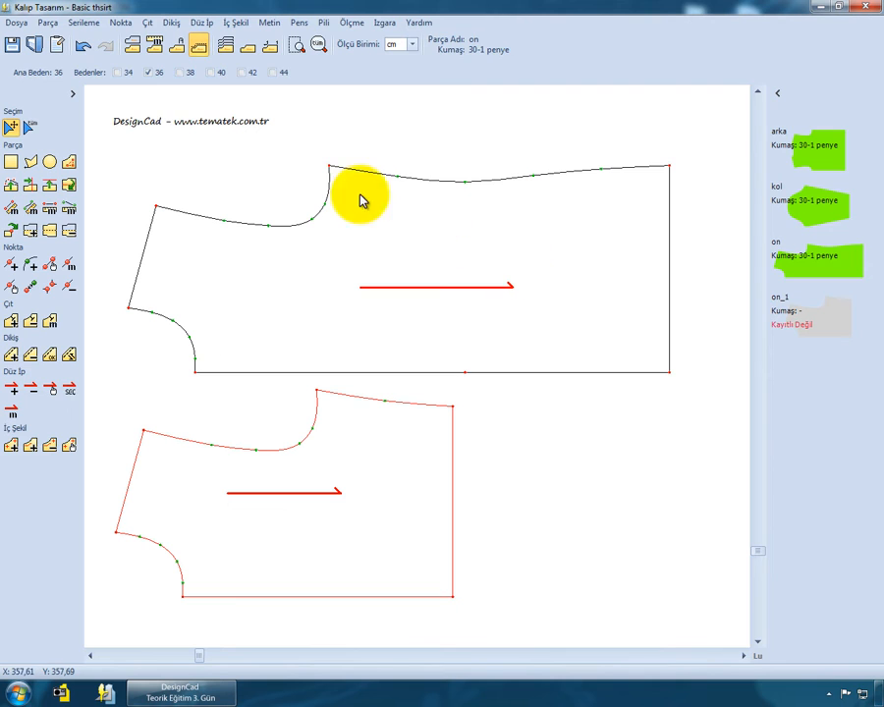
left_click(309, 234)
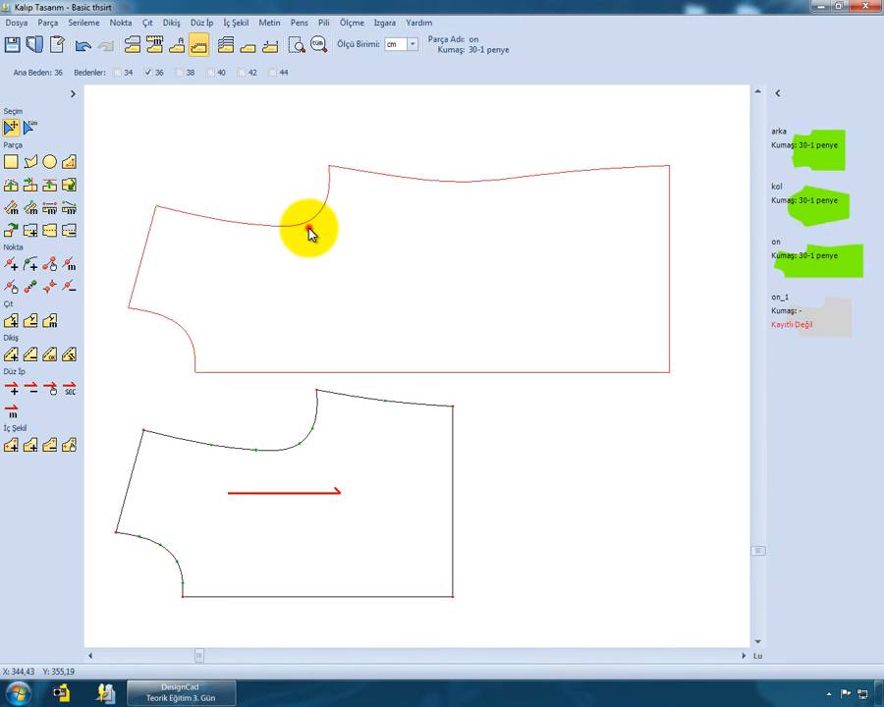
left_click(47, 22)
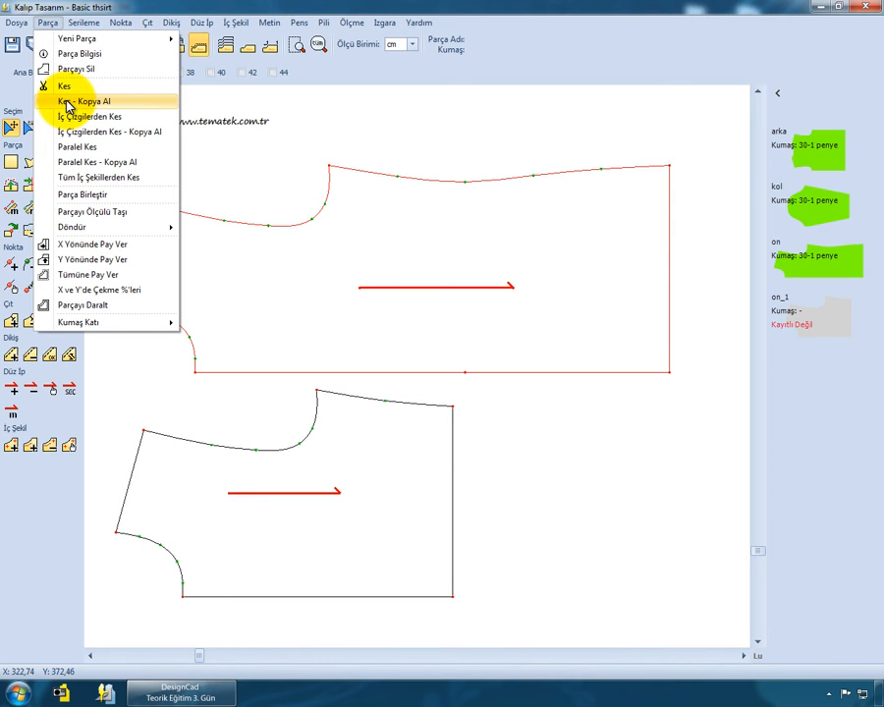
left_click(66, 102)
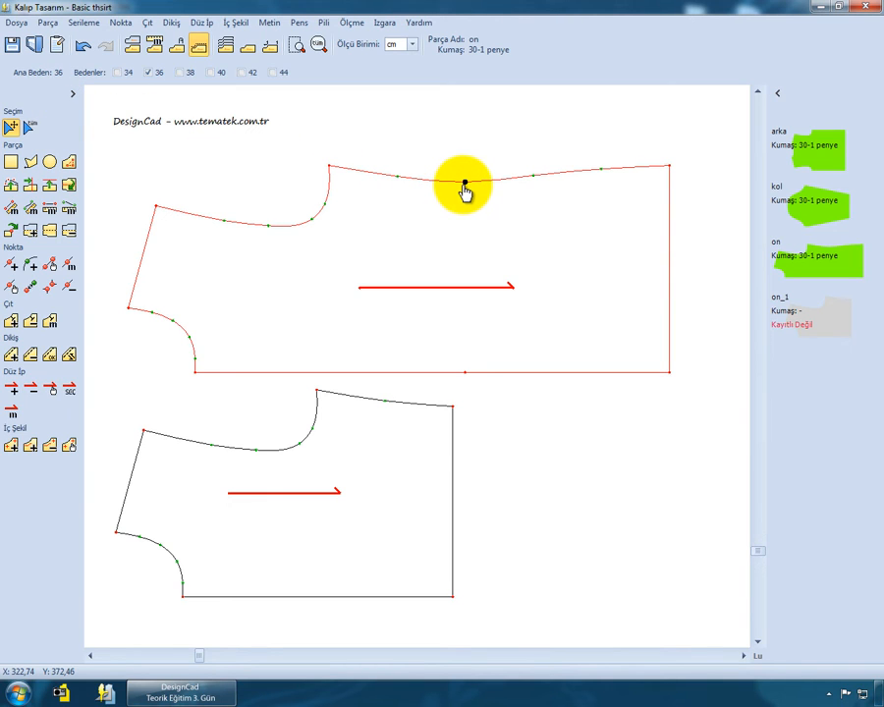
left_click(465, 183)
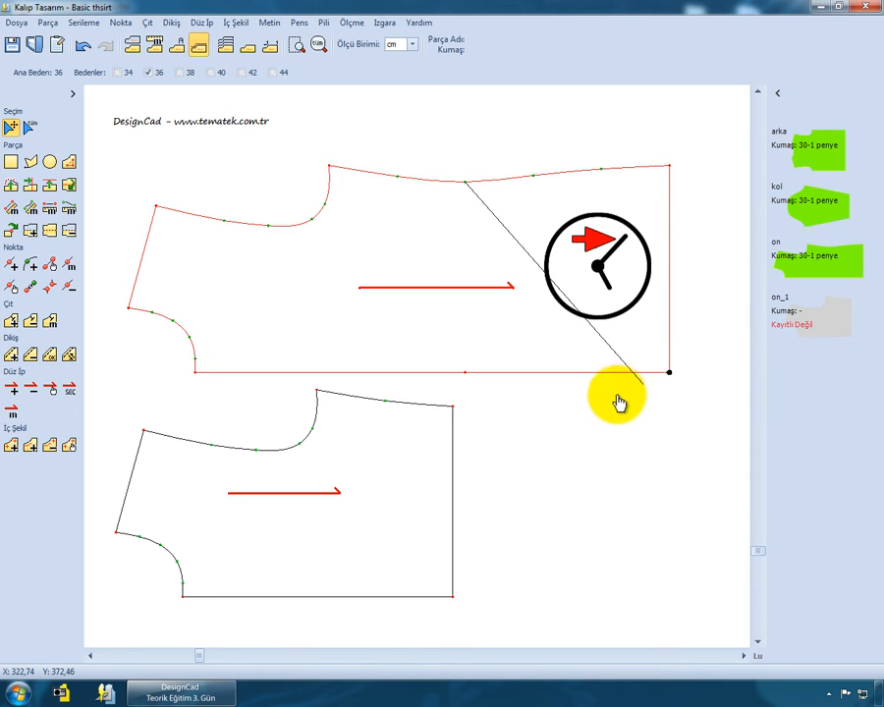
left_click(467, 375)
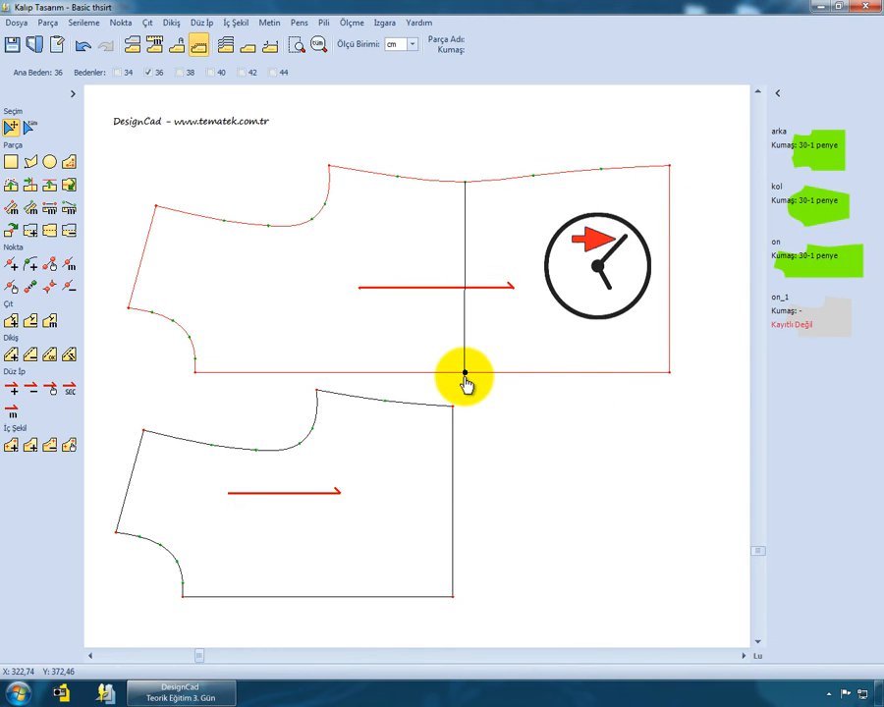
left_click(410, 362)
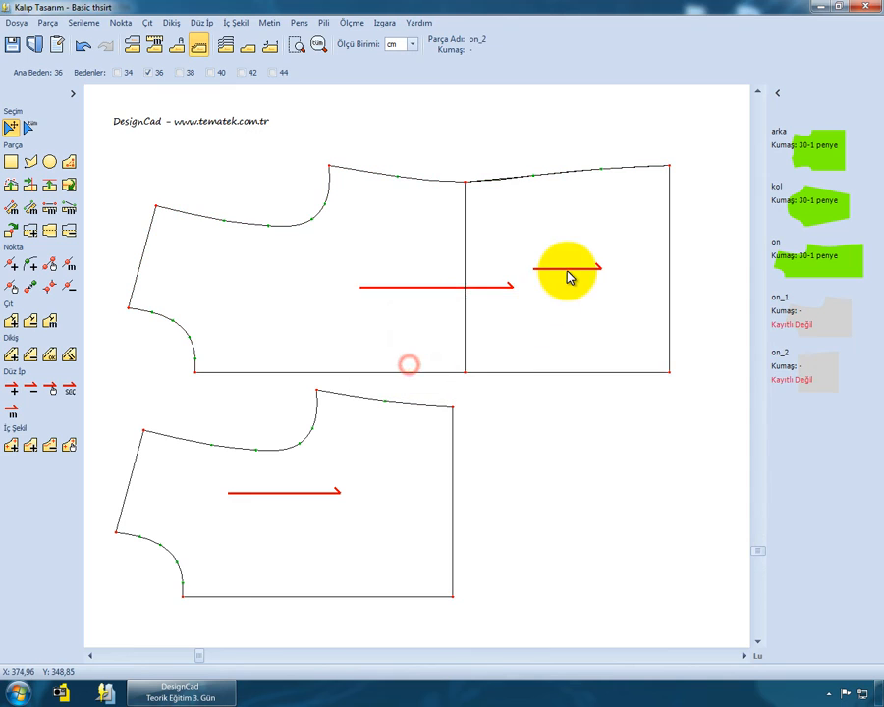
left_click_drag(568, 269, 576, 502)
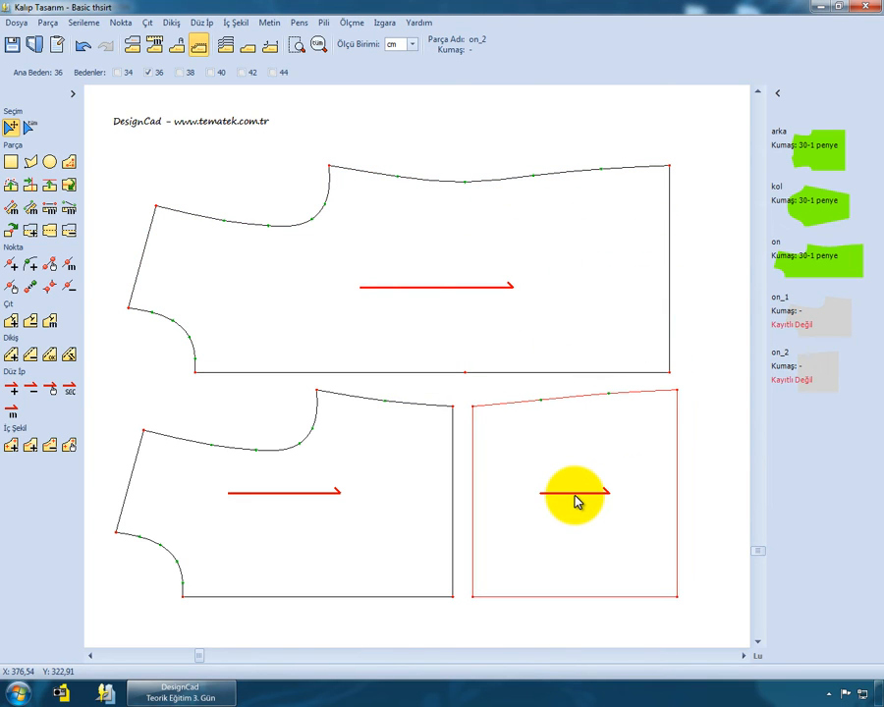
- Cut a copy of the shoulder section with Kes - Kopya Al, from the neckline curve point to the armhole point, and place it above the front piece
left_click(310, 302)
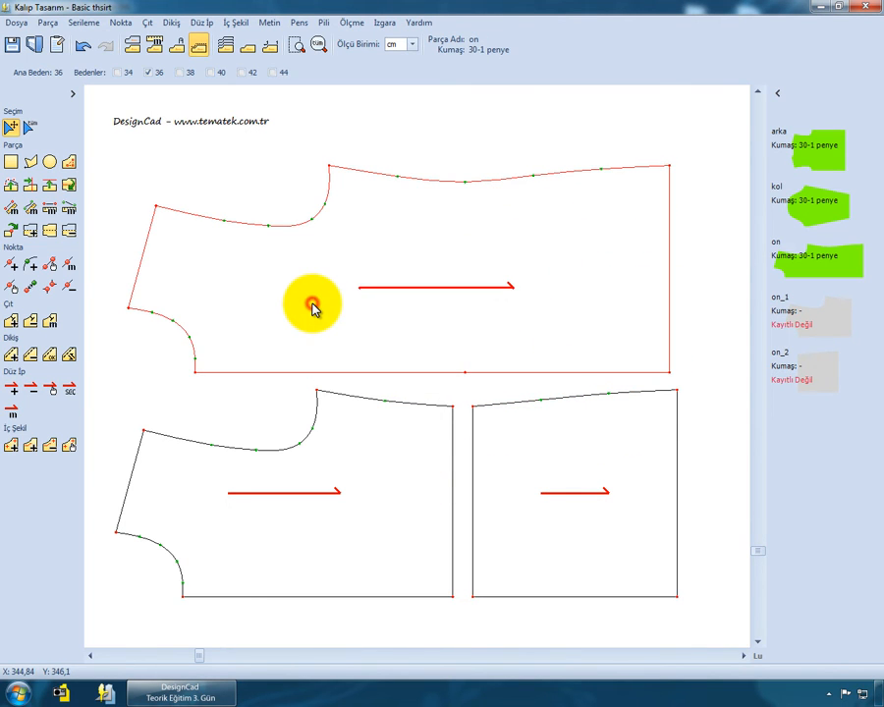
left_click(51, 24)
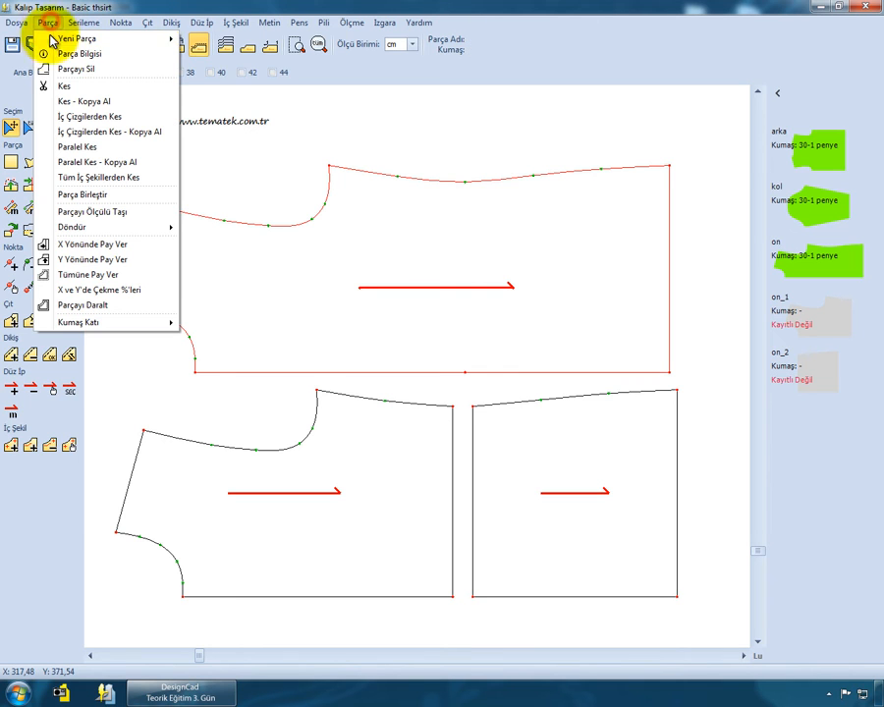
left_click(71, 102)
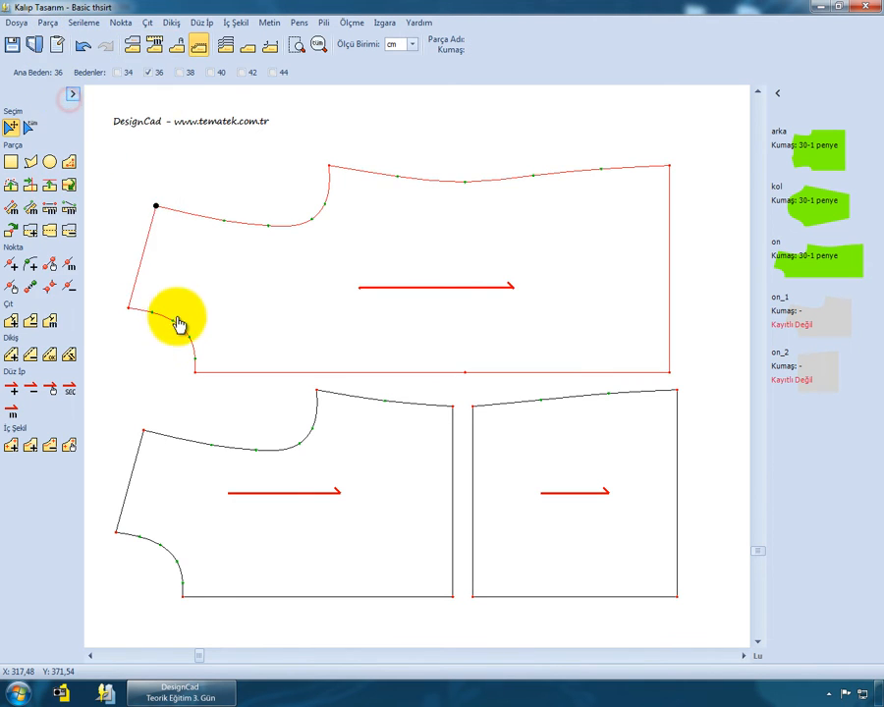
left_click(189, 339)
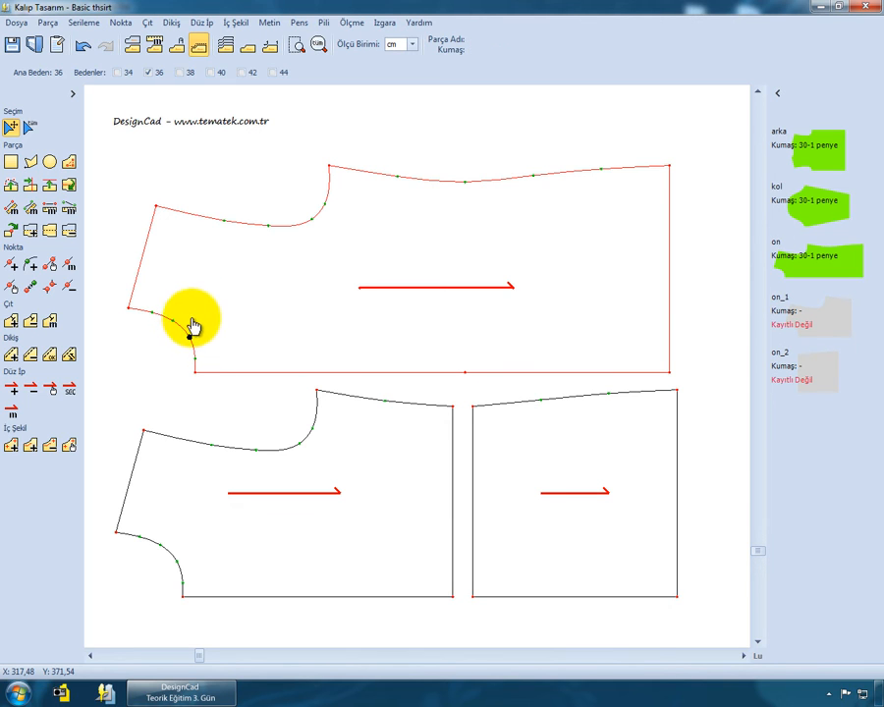
left_click(268, 227)
left_click(416, 364)
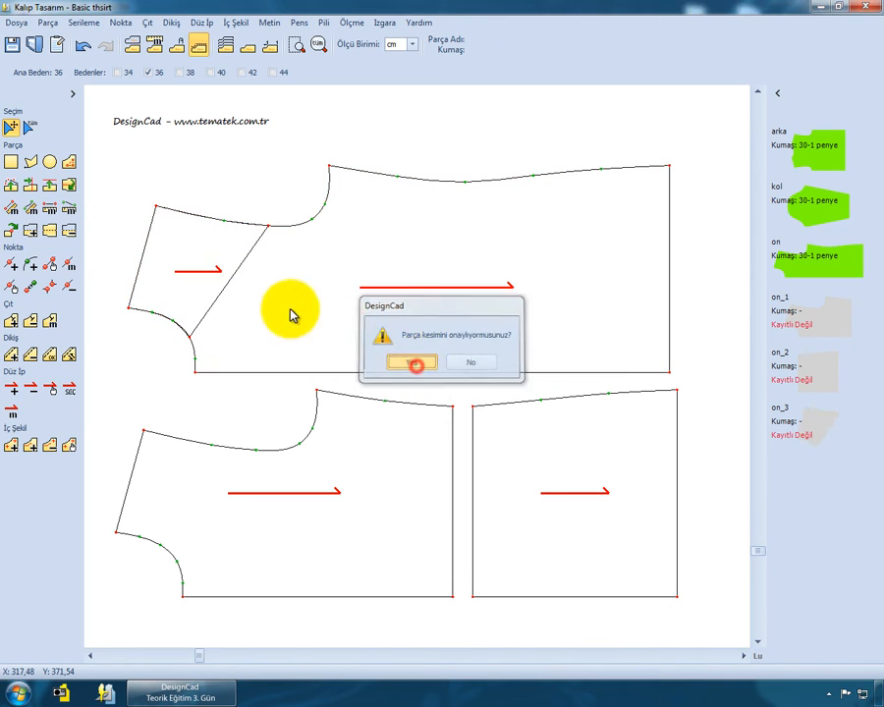
left_click_drag(207, 265, 301, 164)
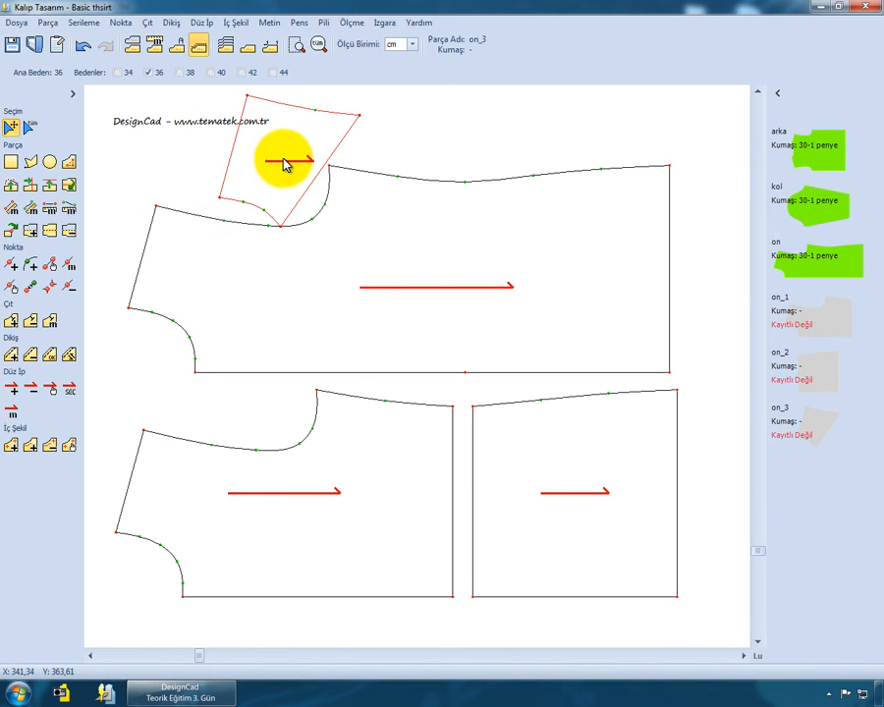
- Delete the copied shoulder, upper and lower sections, and move the original front piece down to the middle of the drawing area
key("Delete")
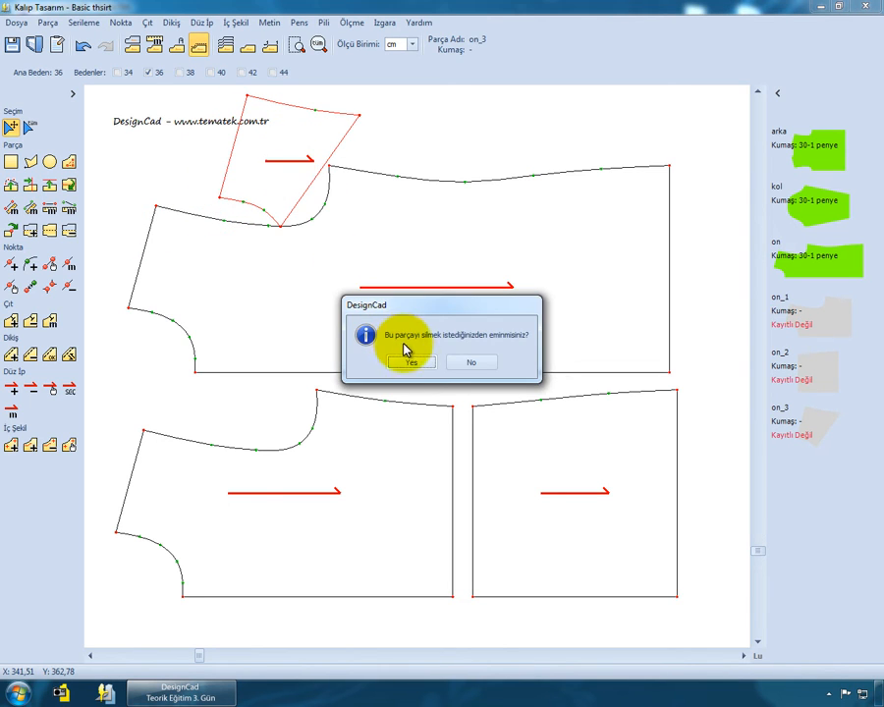
left_click(409, 360)
left_click(389, 459)
key("Delete")
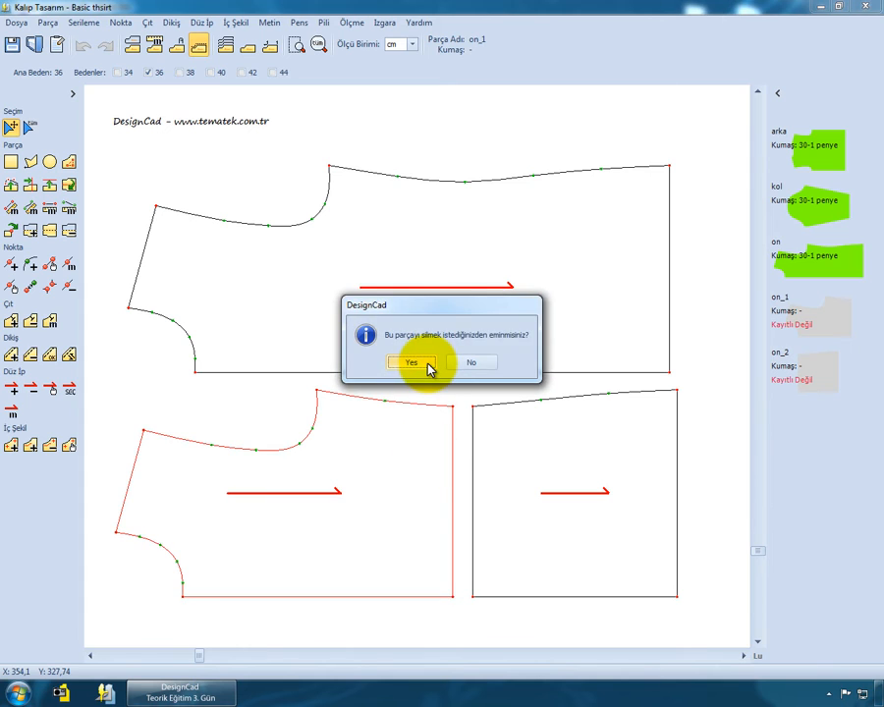
left_click(429, 365)
left_click(494, 429)
key("Delete")
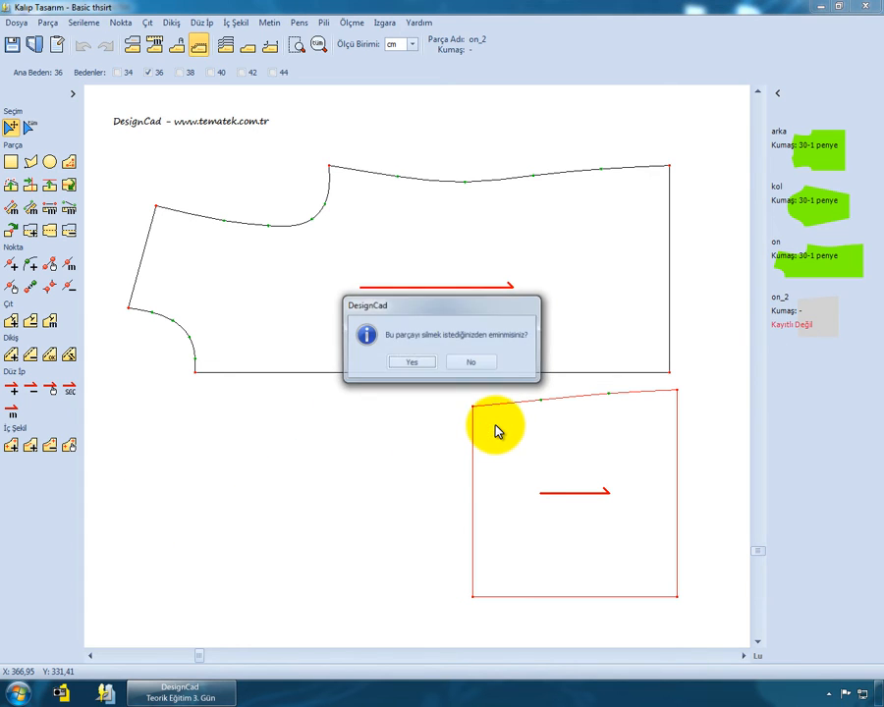
left_click(416, 360)
left_click(389, 272)
left_click(391, 346)
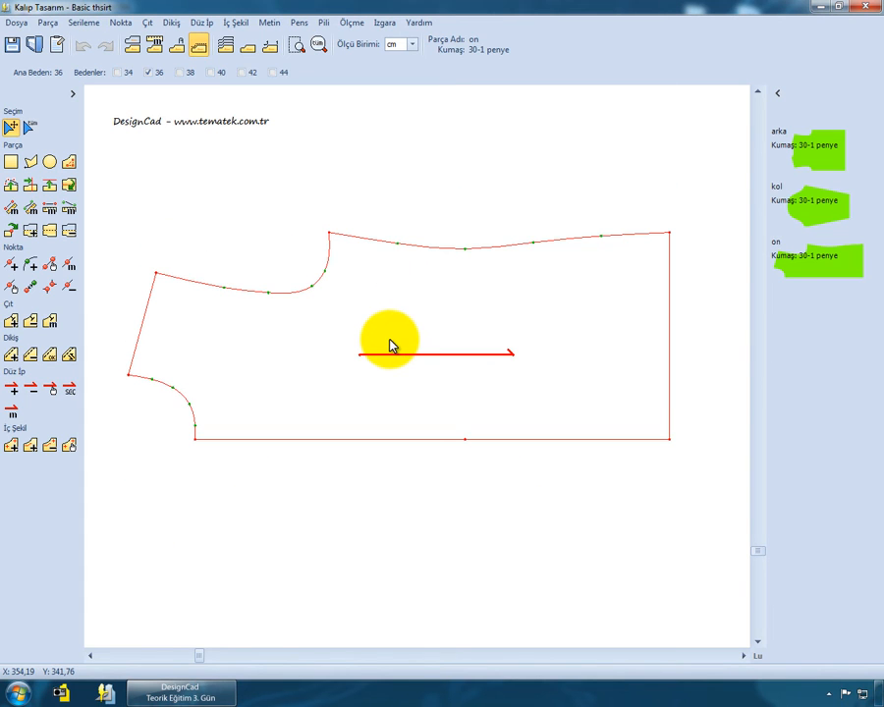
left_click(46, 21)
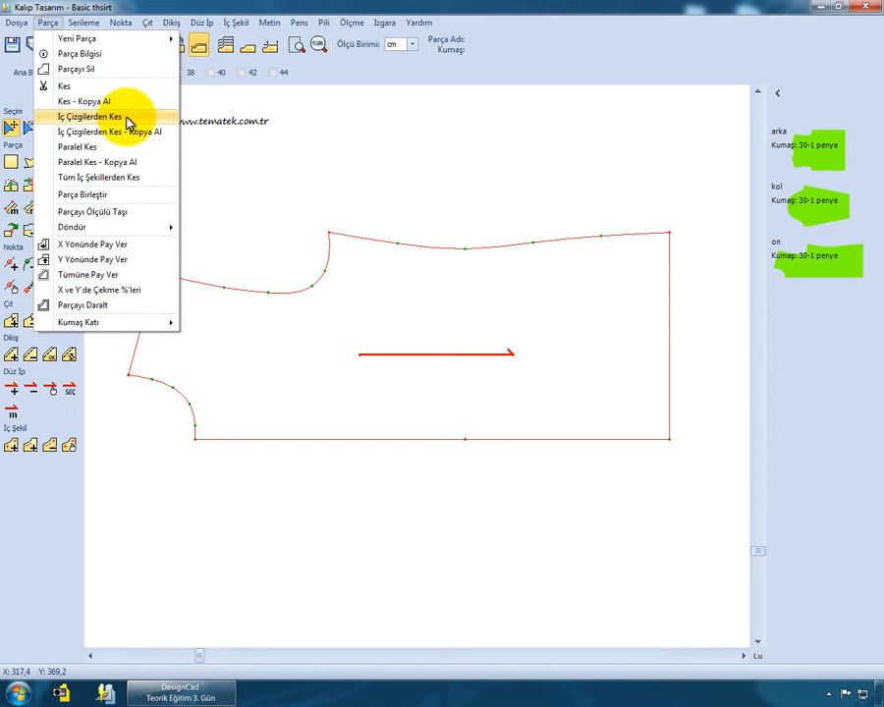
left_click(232, 321)
left_click(229, 313)
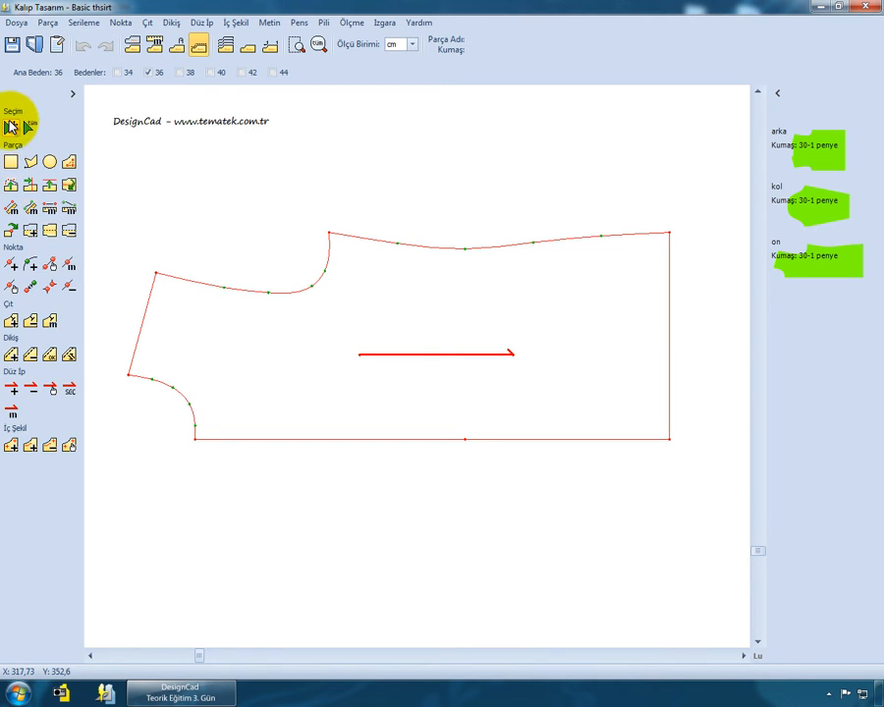
- Start an internal shape line on the front piece with İç Şekil Yap, from the lower armhole curve point, curving inward towards the waist
left_click(234, 372)
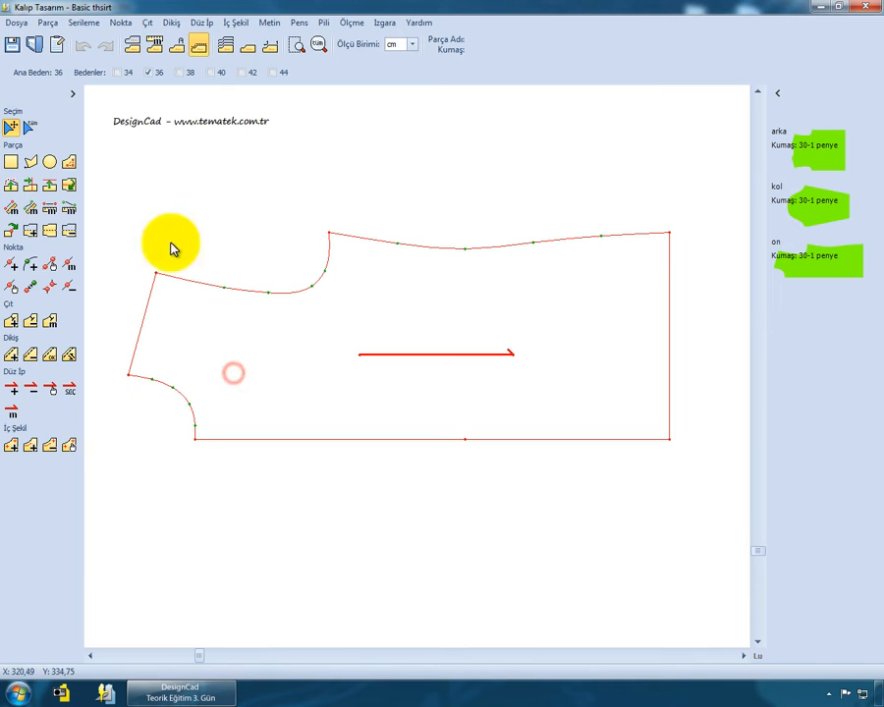
left_click(232, 23)
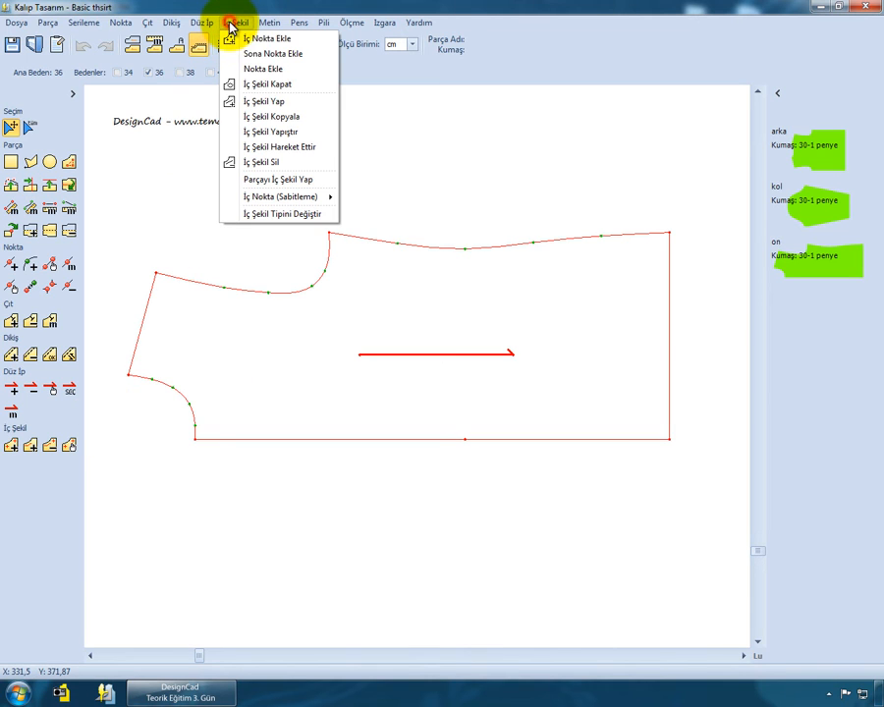
left_click(265, 103)
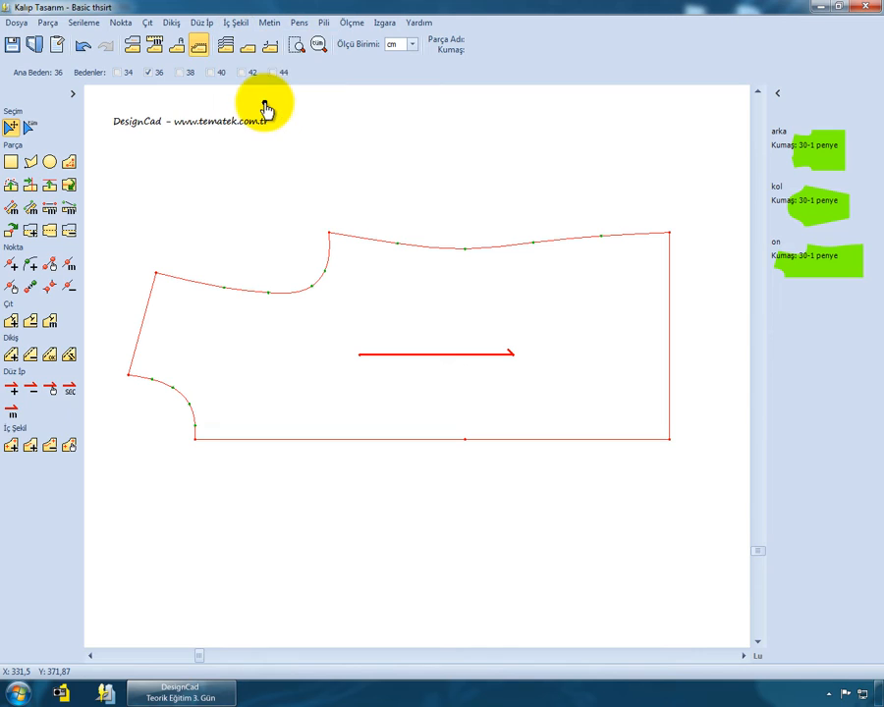
left_click(312, 286)
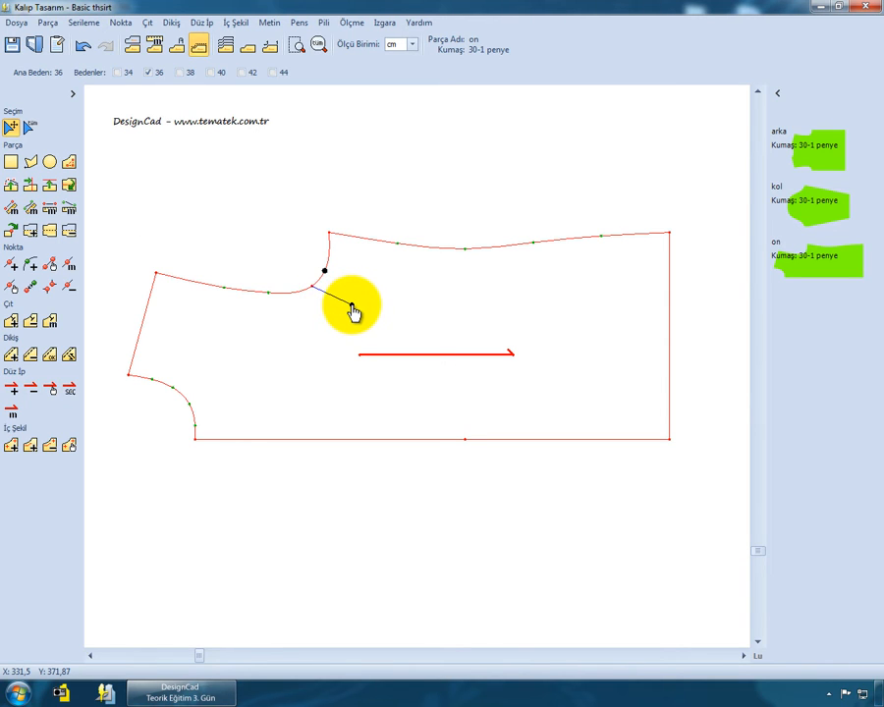
left_click(352, 305)
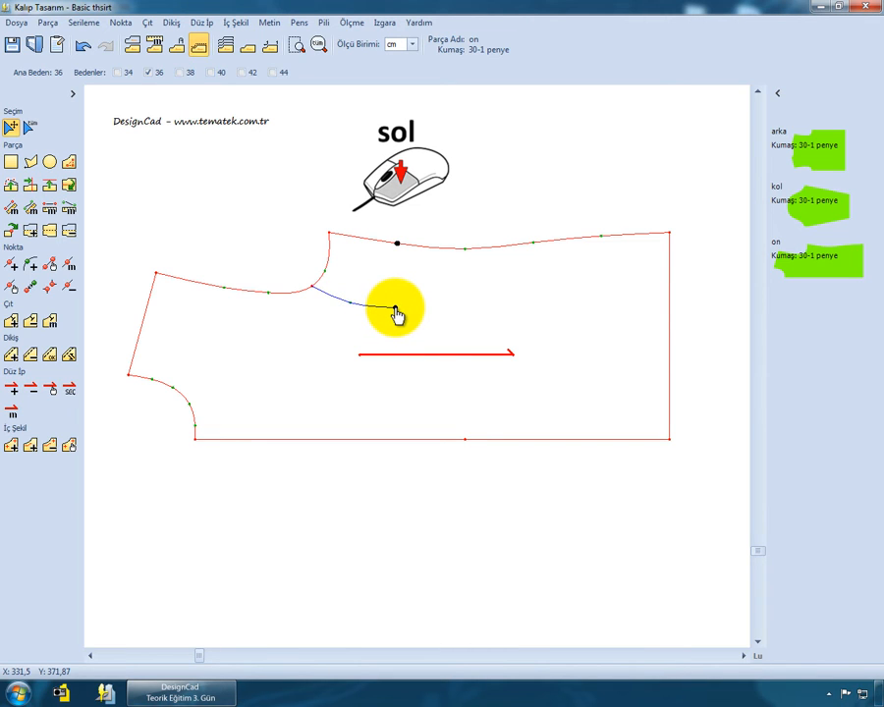
left_click(396, 310)
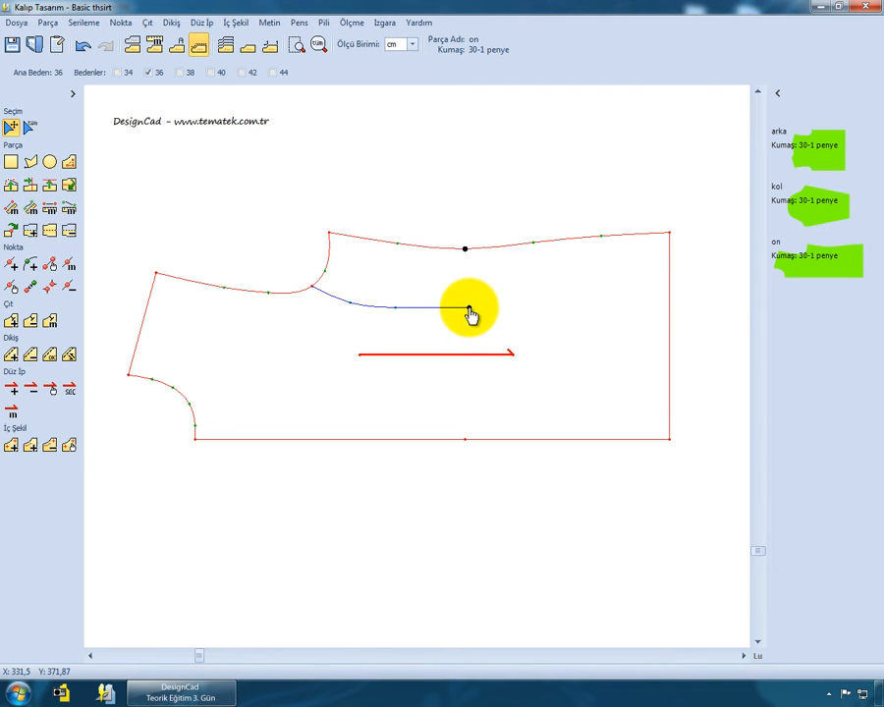
left_click(470, 309)
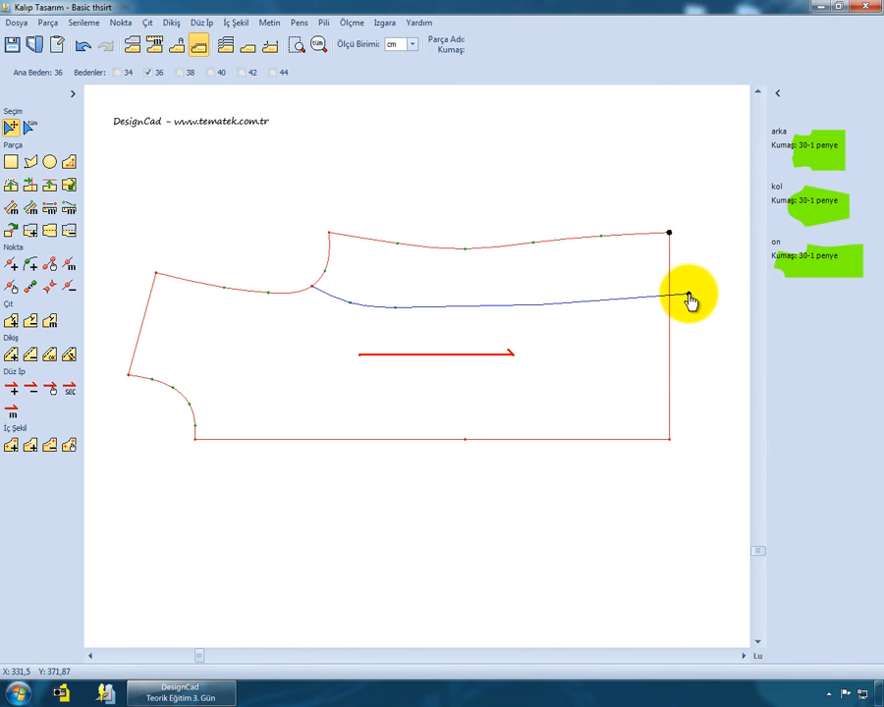
left_click(673, 300)
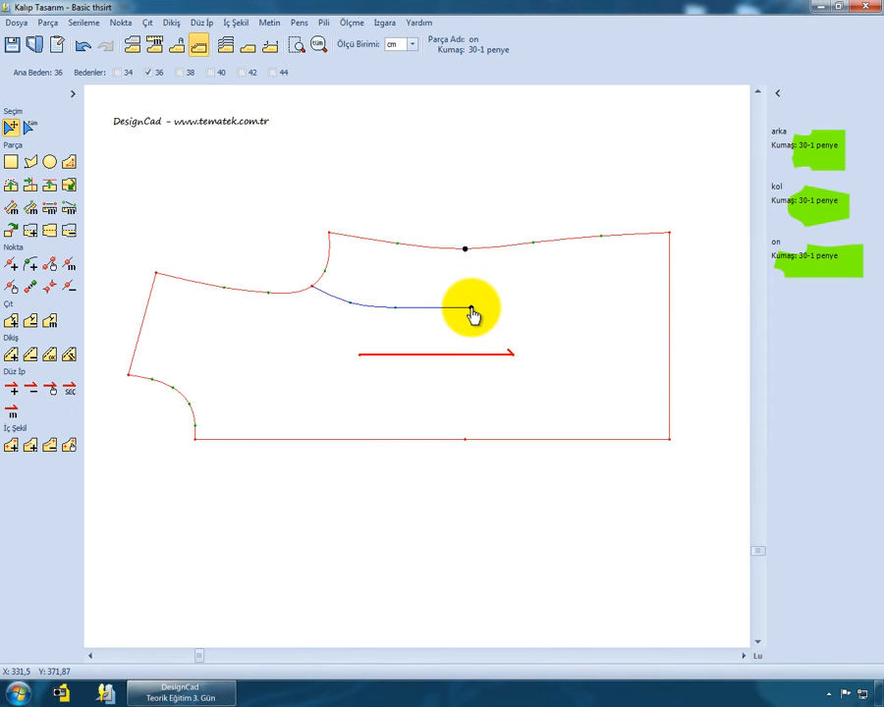
- Add a corner point to the internal line at waist level, extend it horizontally past the hem and finish the shape
left_click(470, 307)
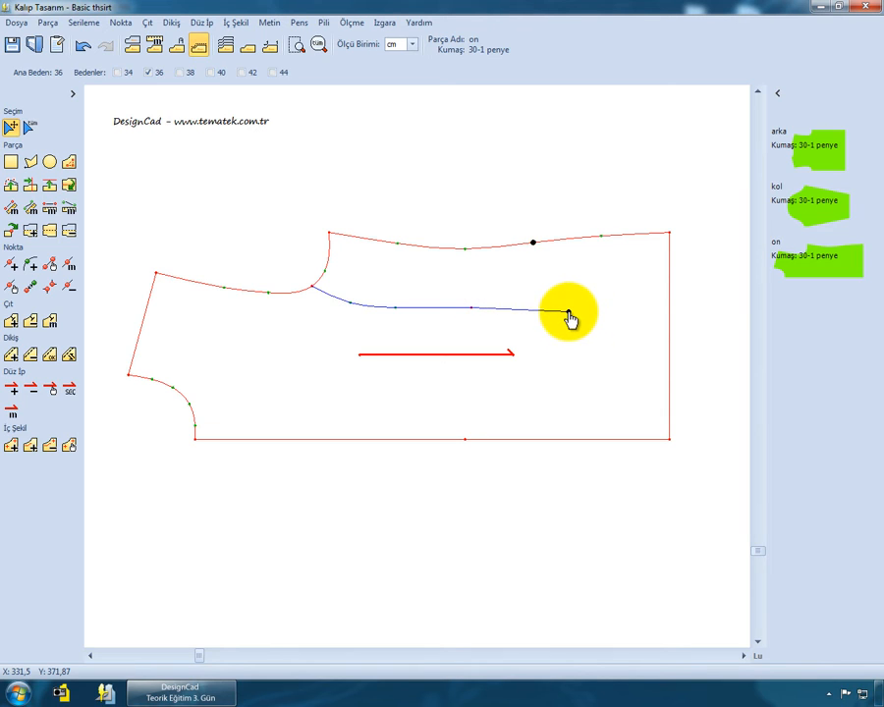
key("y")
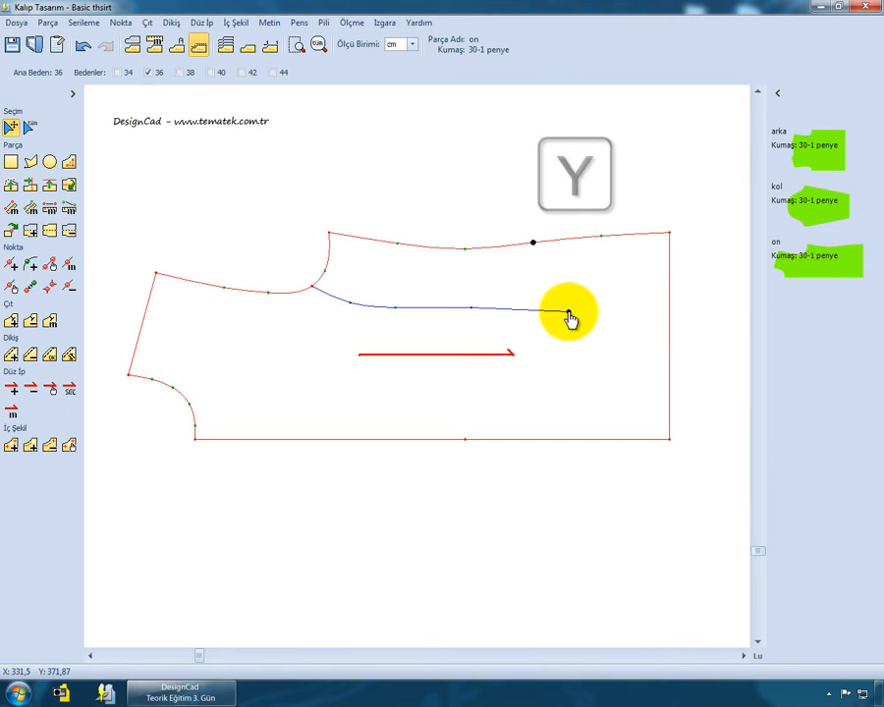
left_click(692, 308)
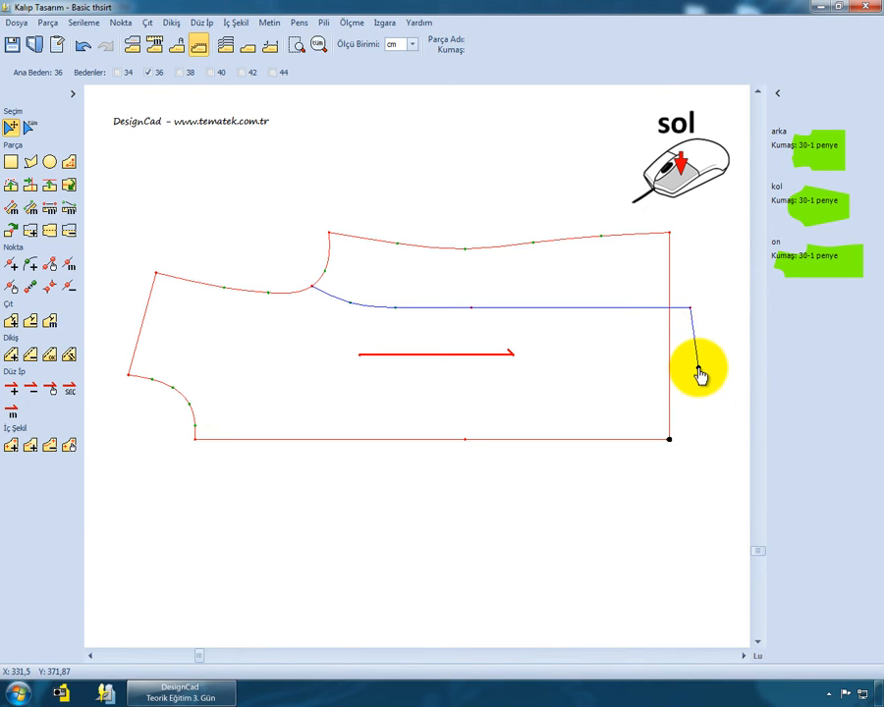
key("Escape")
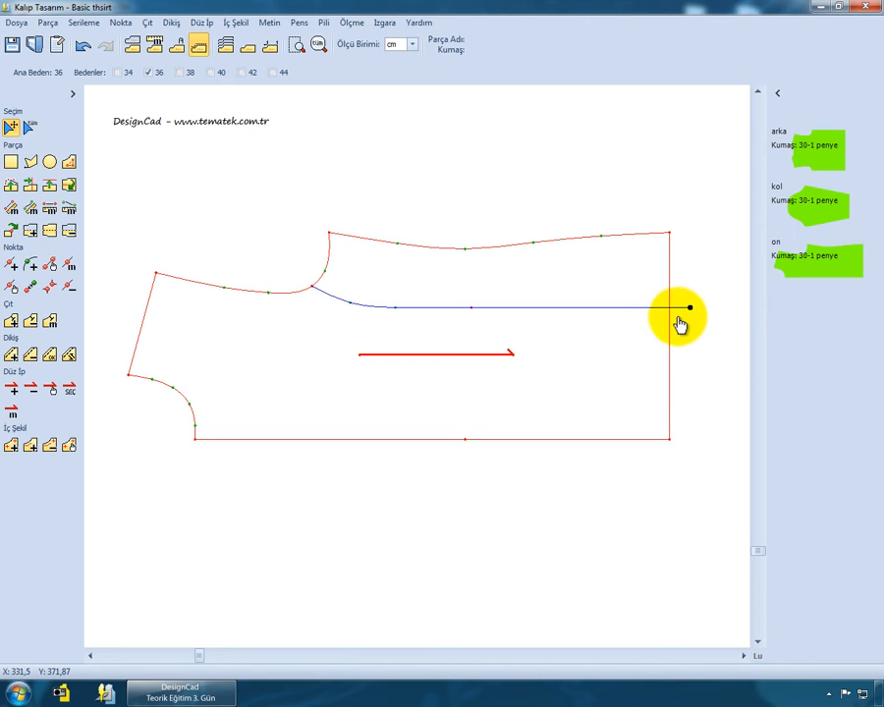
- Cut the front piece along the armhole-to-hem internal line with İç Çizgilerden Kes
left_click(17, 127)
left_click(276, 318)
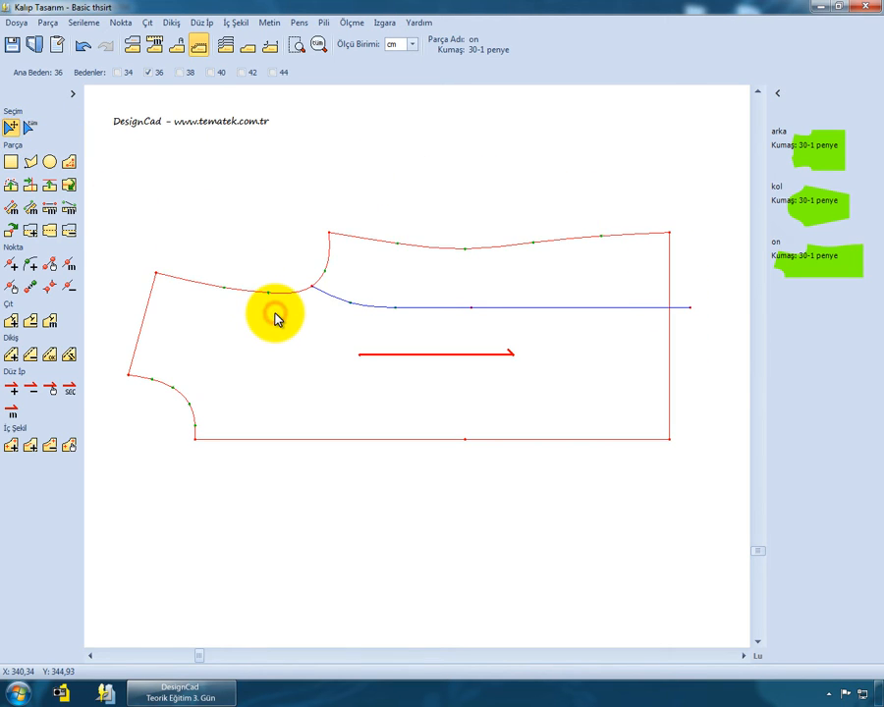
left_click(49, 22)
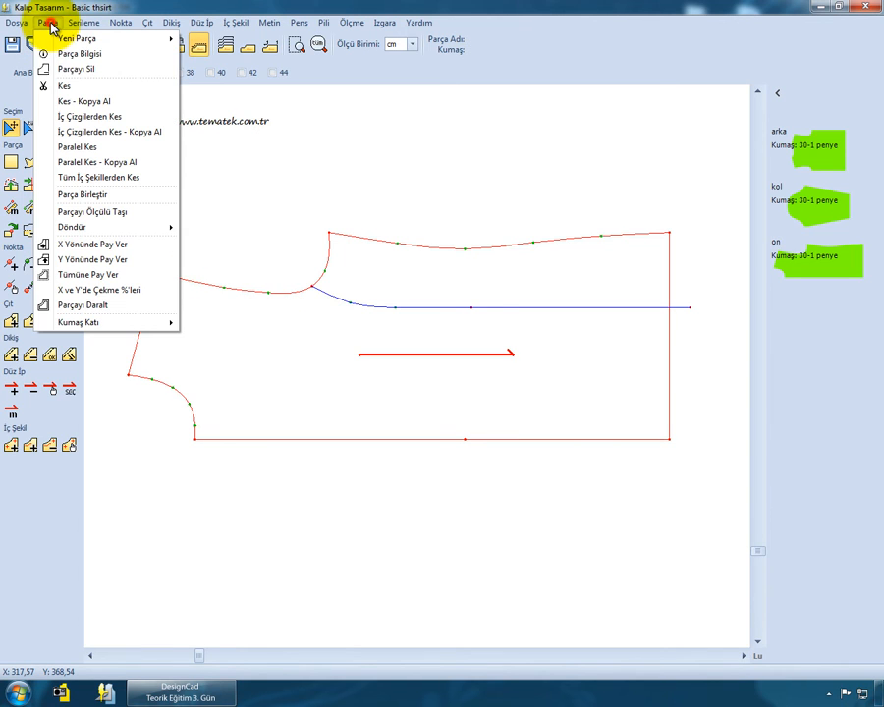
left_click(81, 119)
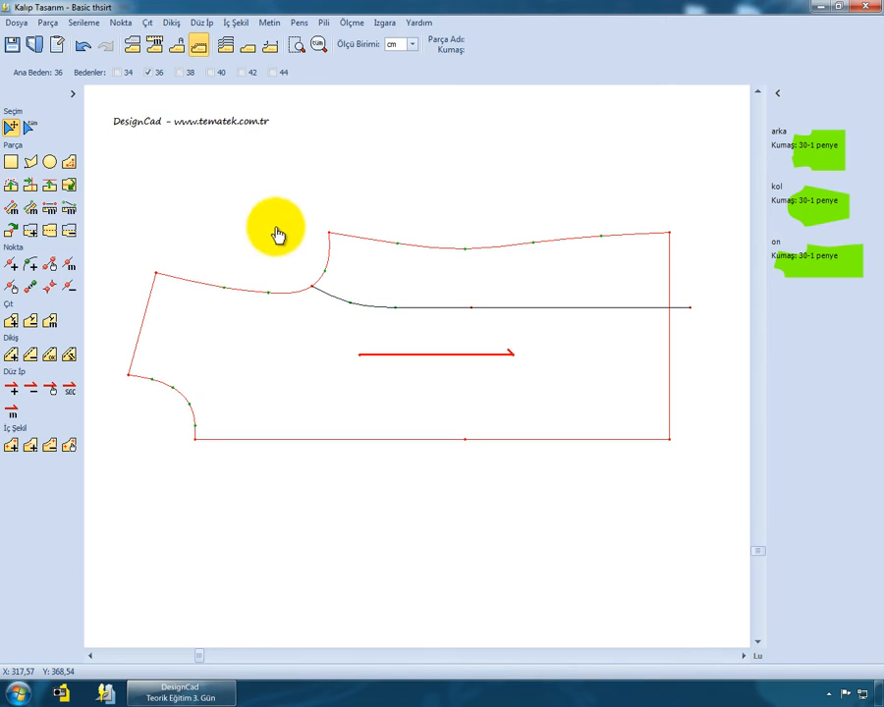
left_click(408, 307)
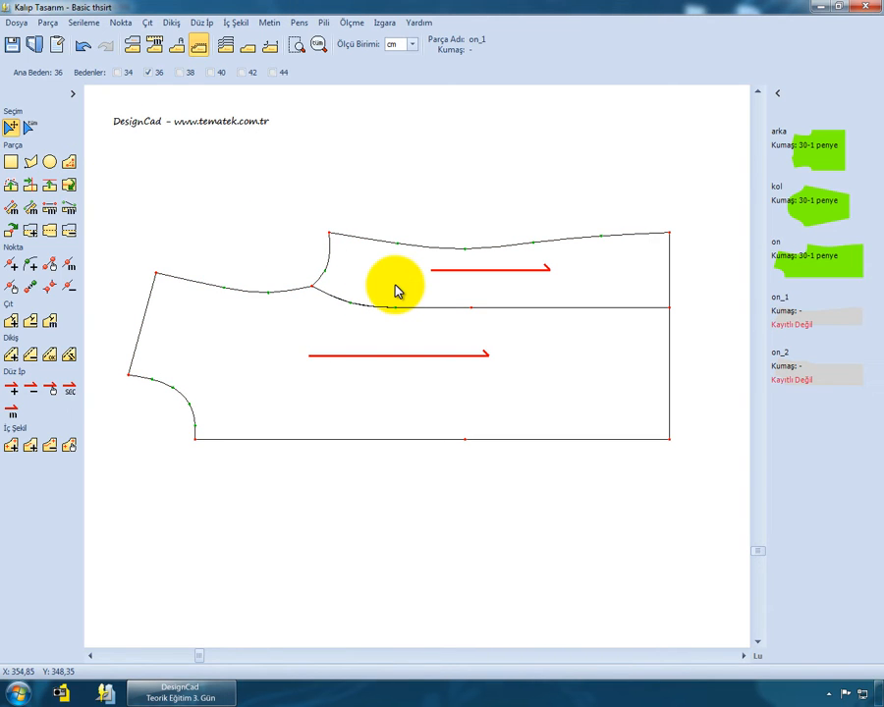
- Separate the two cut pieces, placing the narrow side panel above the main front panel
left_click_drag(396, 290, 396, 249)
left_click(398, 334)
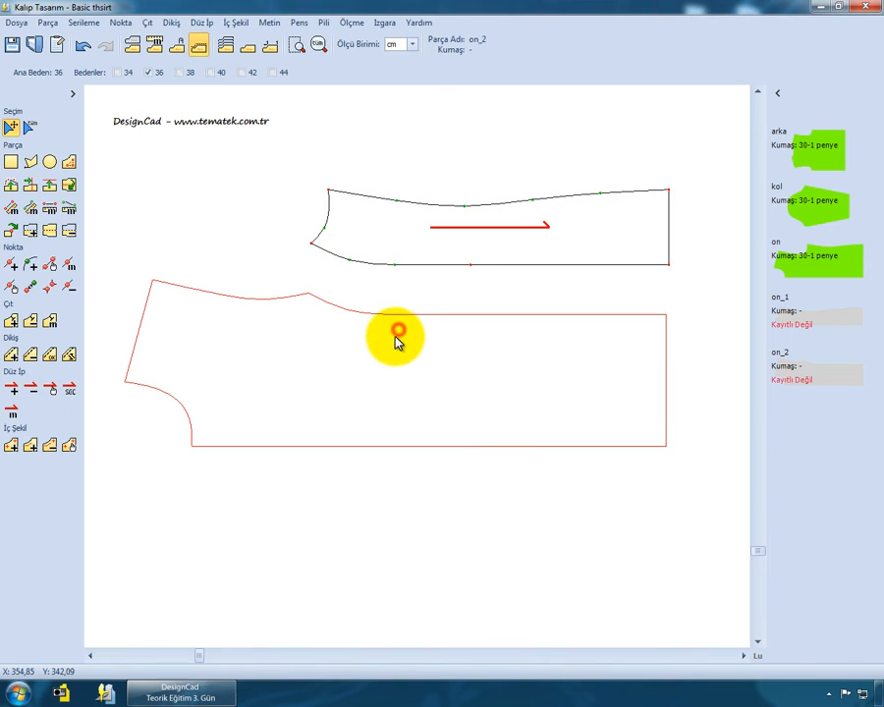
left_click(602, 257)
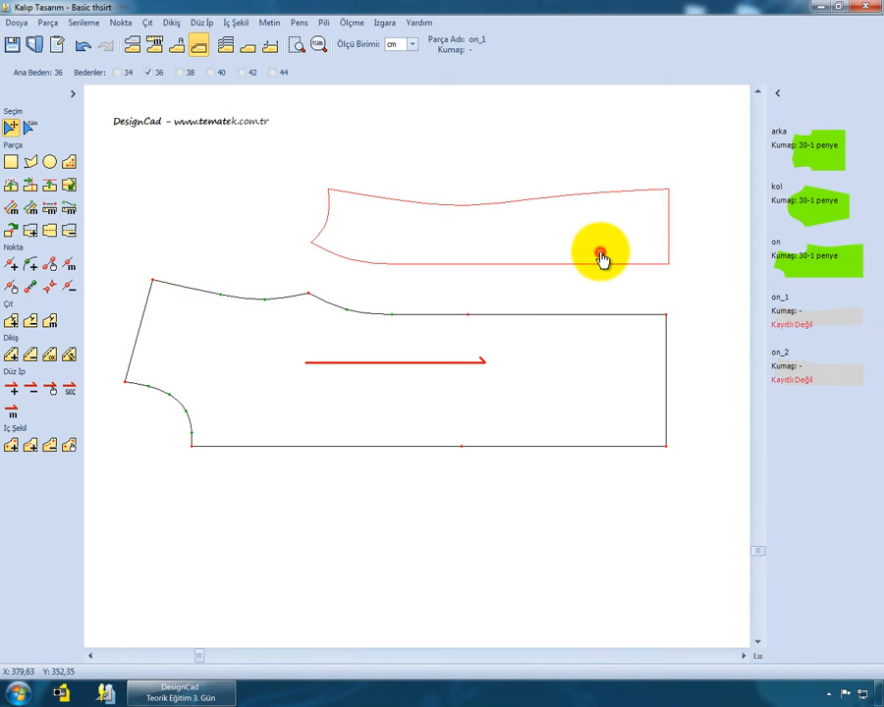
left_click_drag(601, 257, 585, 252)
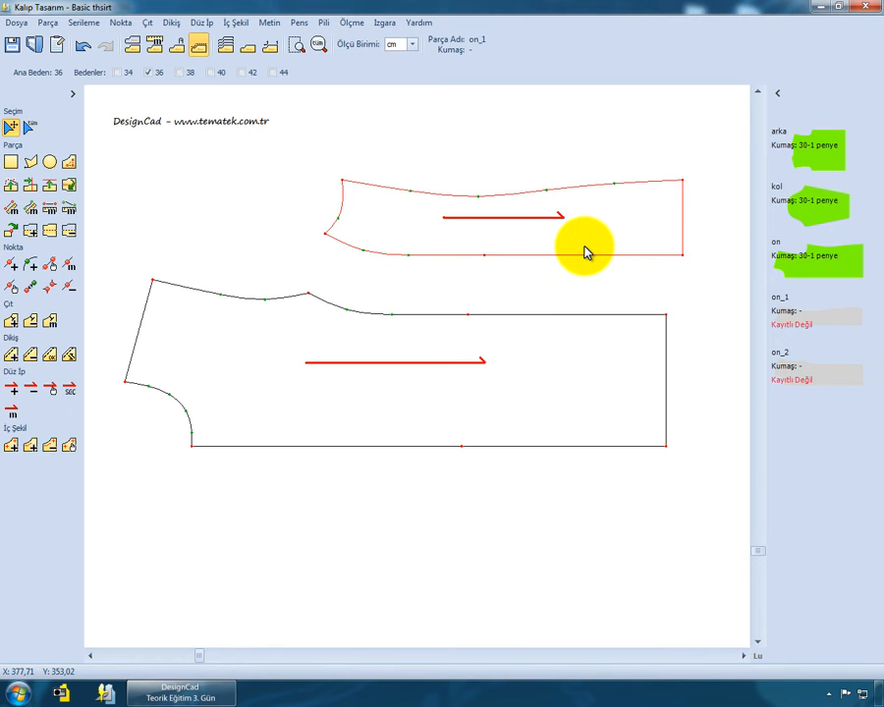
left_click_drag(471, 410, 476, 405)
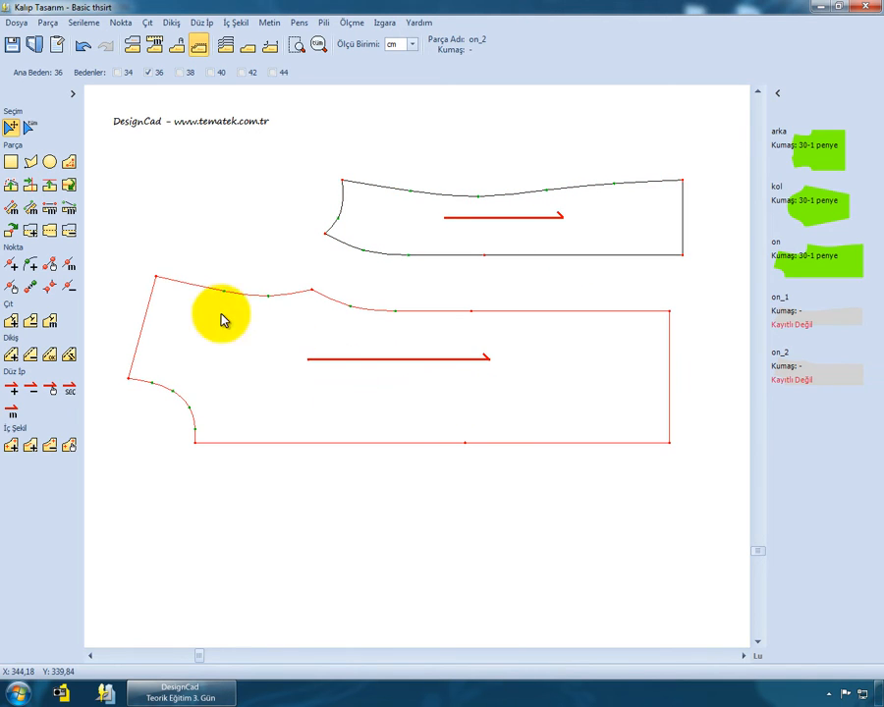
- Draw a straight internal line with İç Şekil Yap across the main front panel, from the neckline curve point to the armhole curve point
left_click(236, 21)
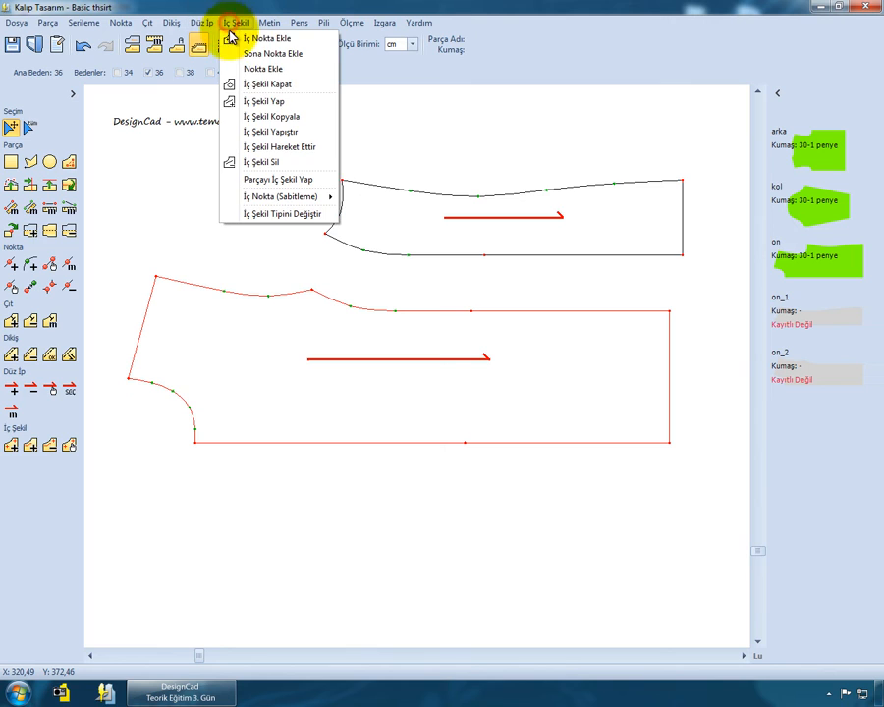
left_click(253, 101)
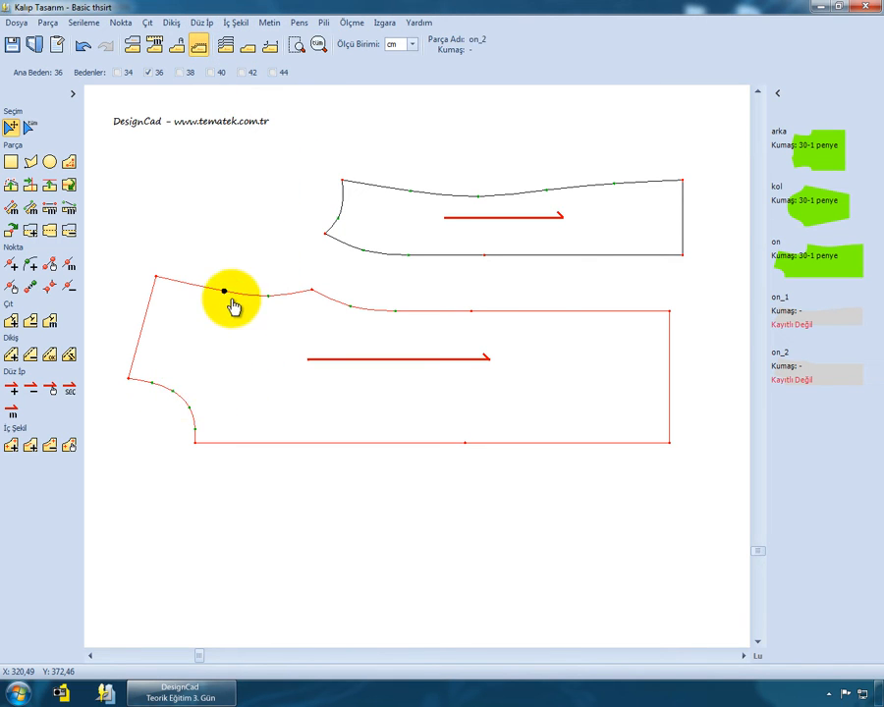
left_click(173, 391)
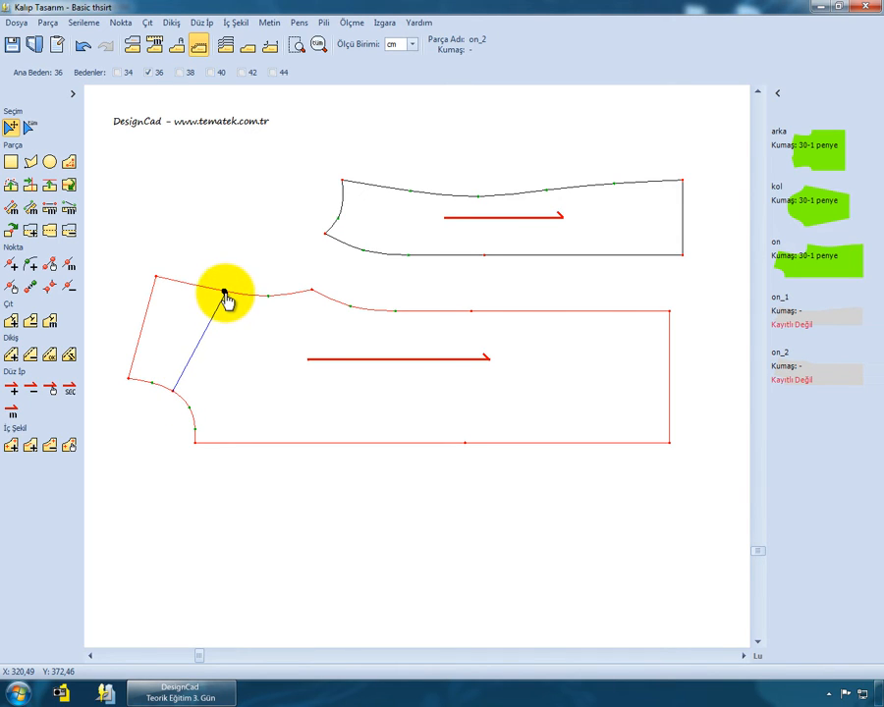
left_click(223, 294)
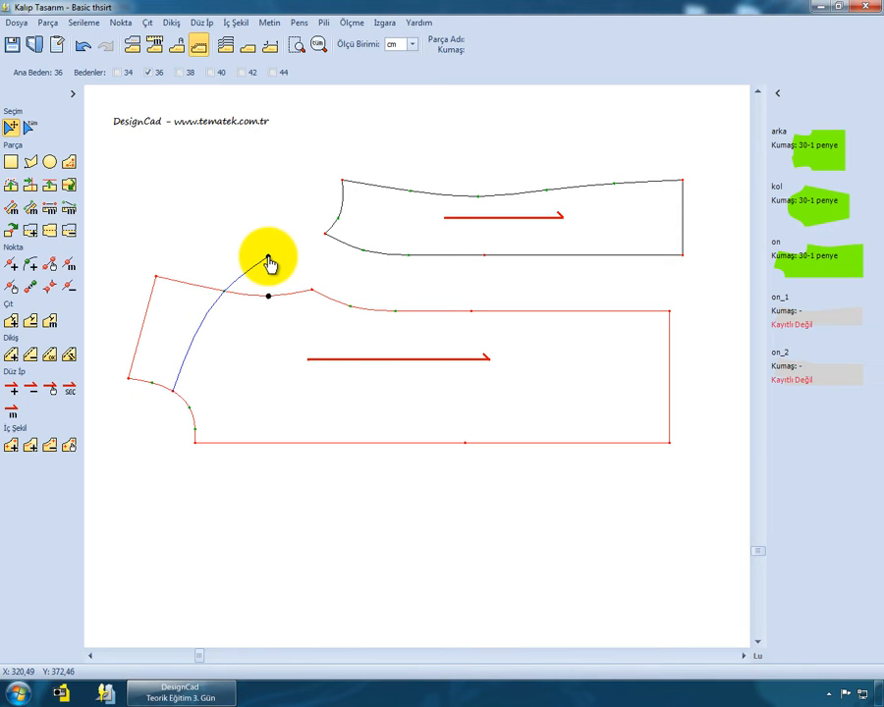
right_click(270, 263)
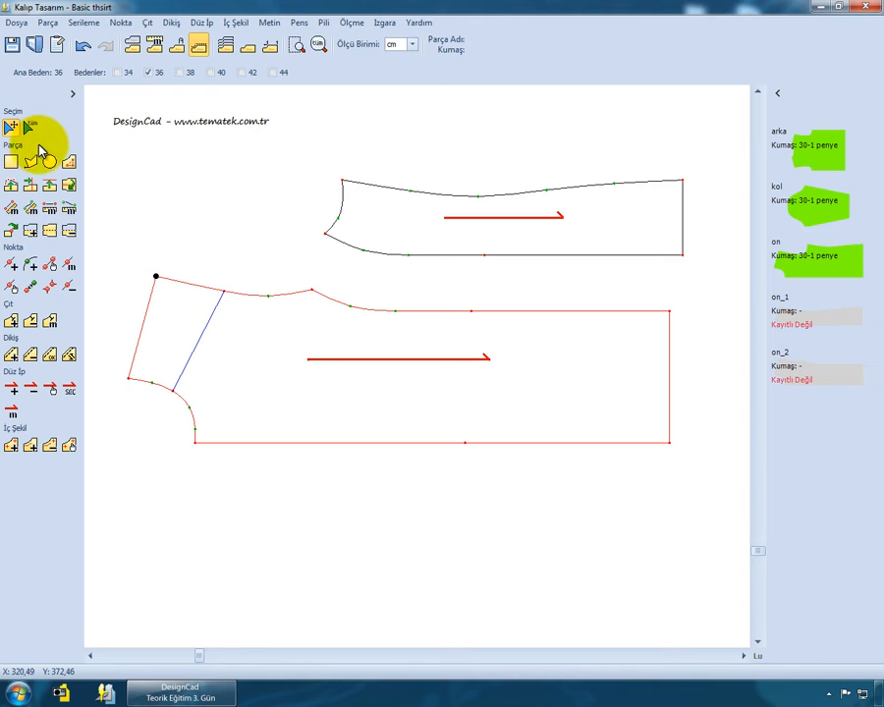
left_click(12, 126)
left_click(225, 351)
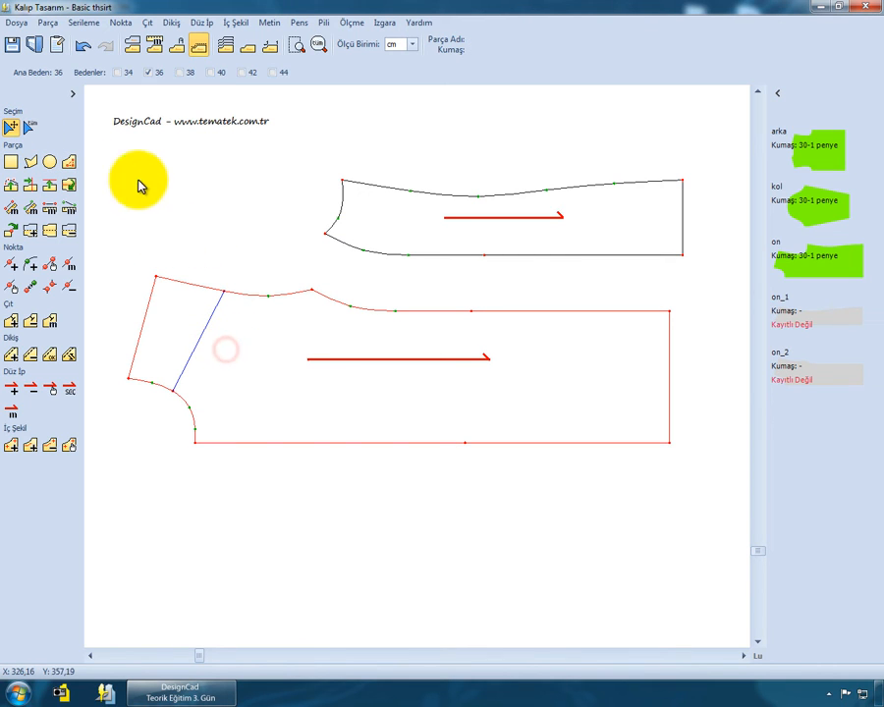
- Cut the main front panel along the neckline-to-armhole line with İç Çizgilerden Kes and move the shoulder piece away from the body
left_click(47, 22)
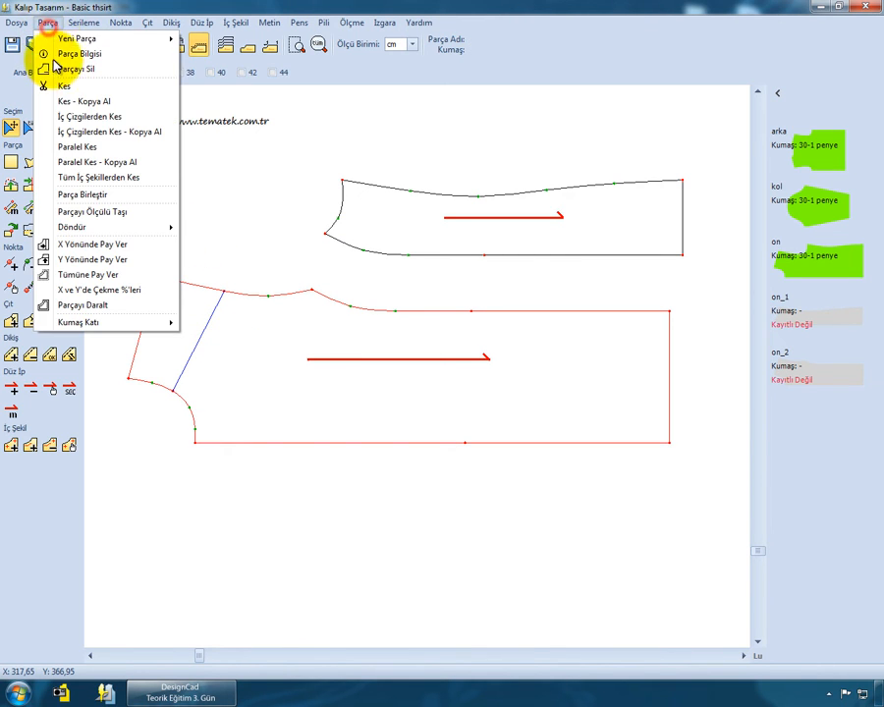
left_click(88, 117)
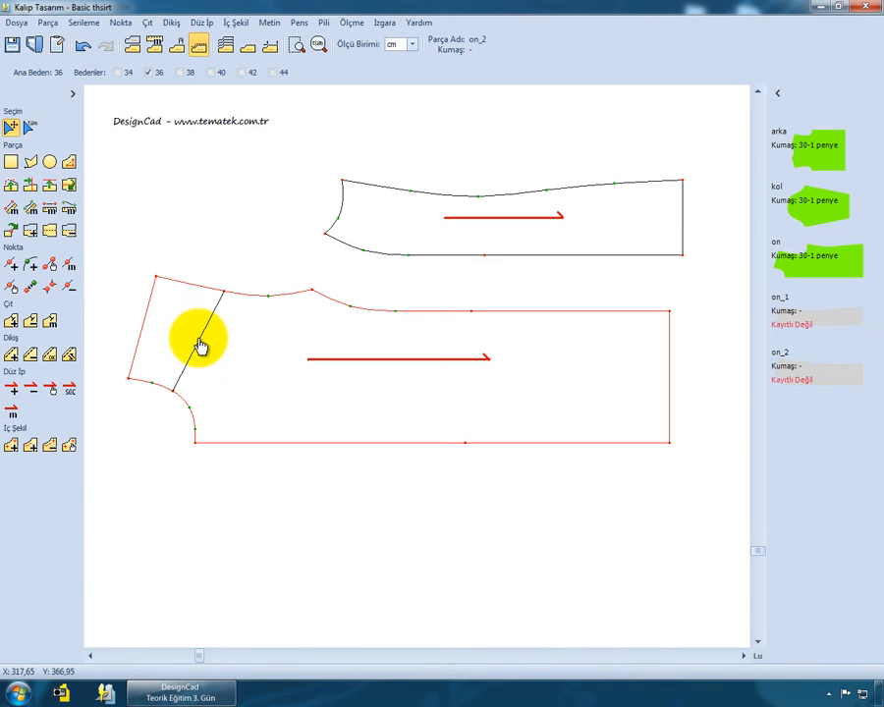
left_click_drag(185, 335, 169, 328)
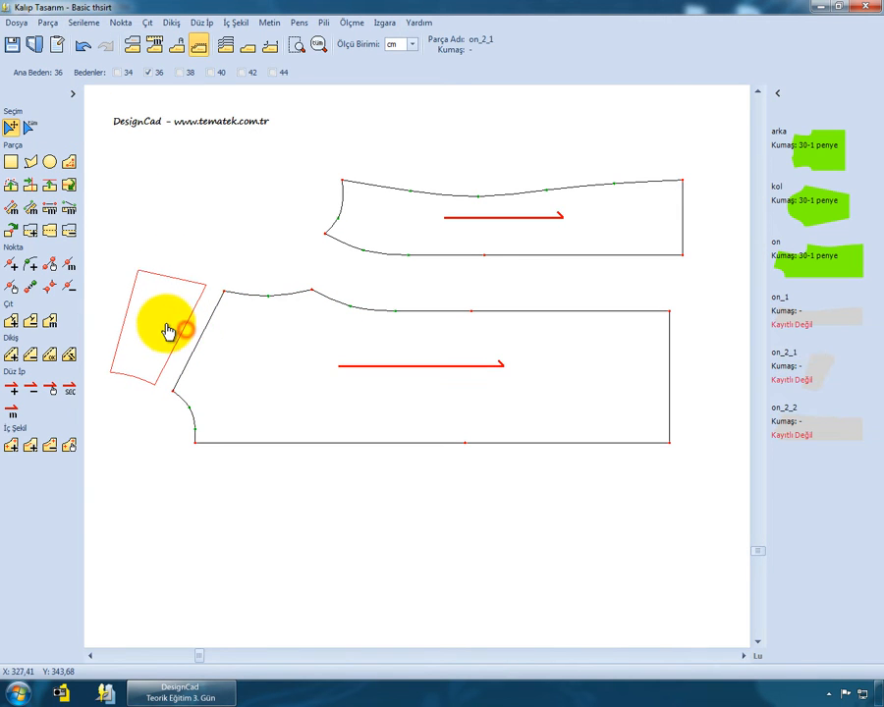
left_click(253, 370)
left_click_drag(252, 364, 256, 370)
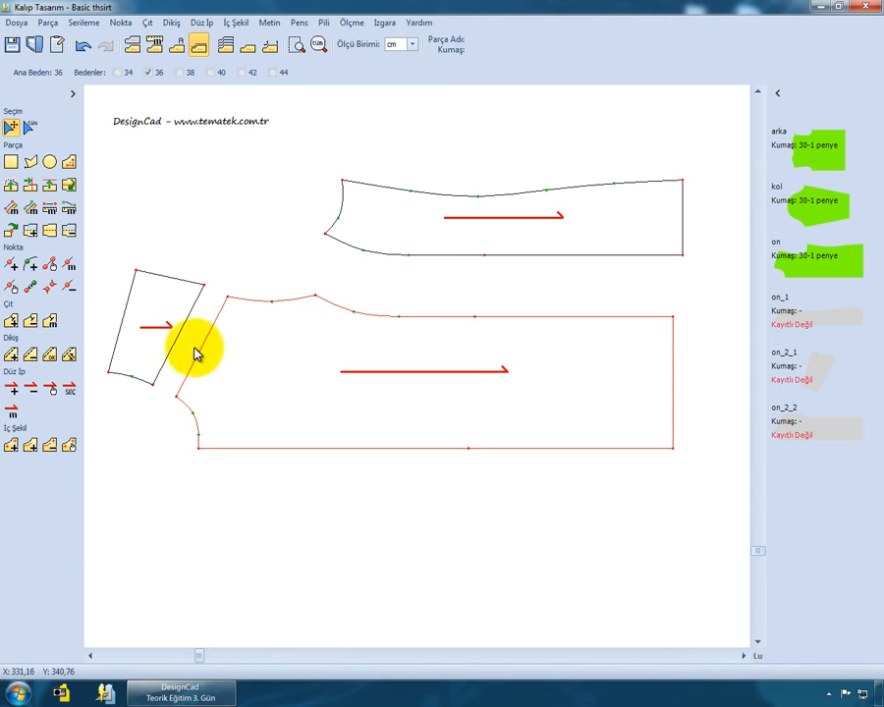
left_click(157, 351)
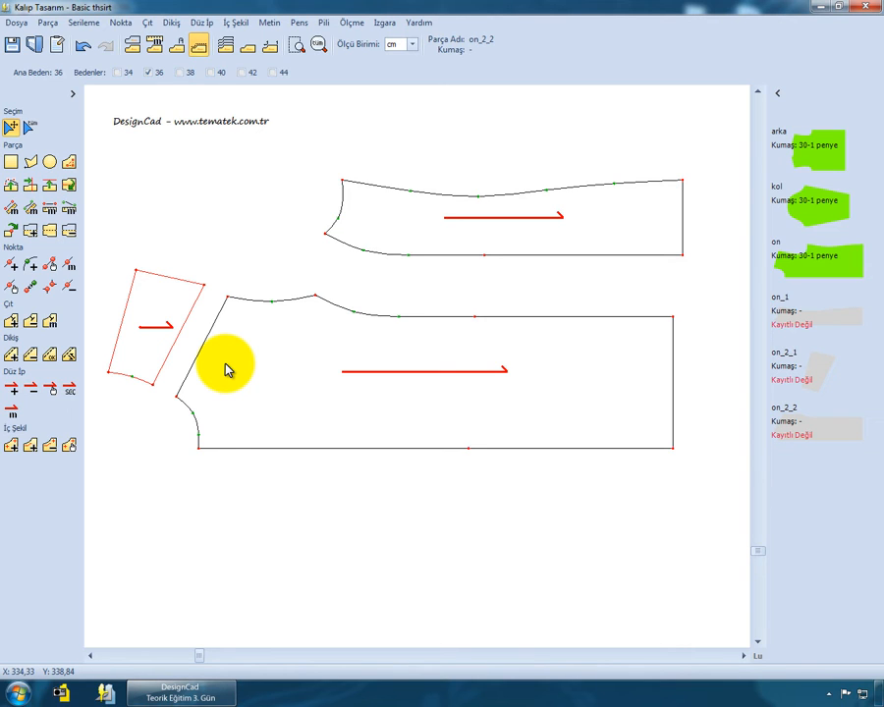
- Undo the cuts back to the whole front piece with its armhole-to-hem internal line, and shift the piece slightly down
left_click(84, 49)
left_click(84, 49)
left_click(83, 49)
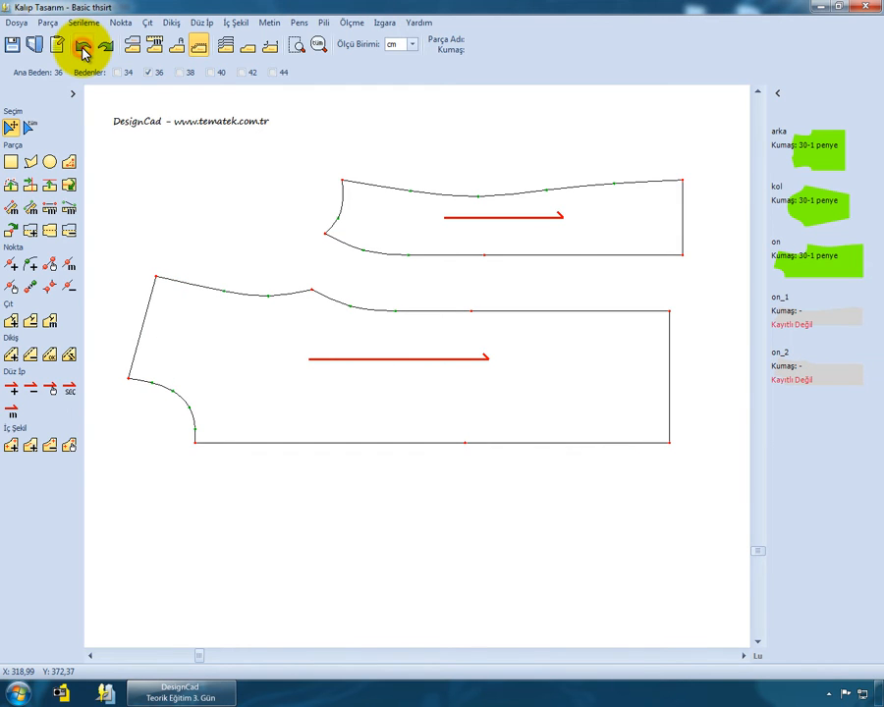
left_click(84, 49)
left_click(84, 49)
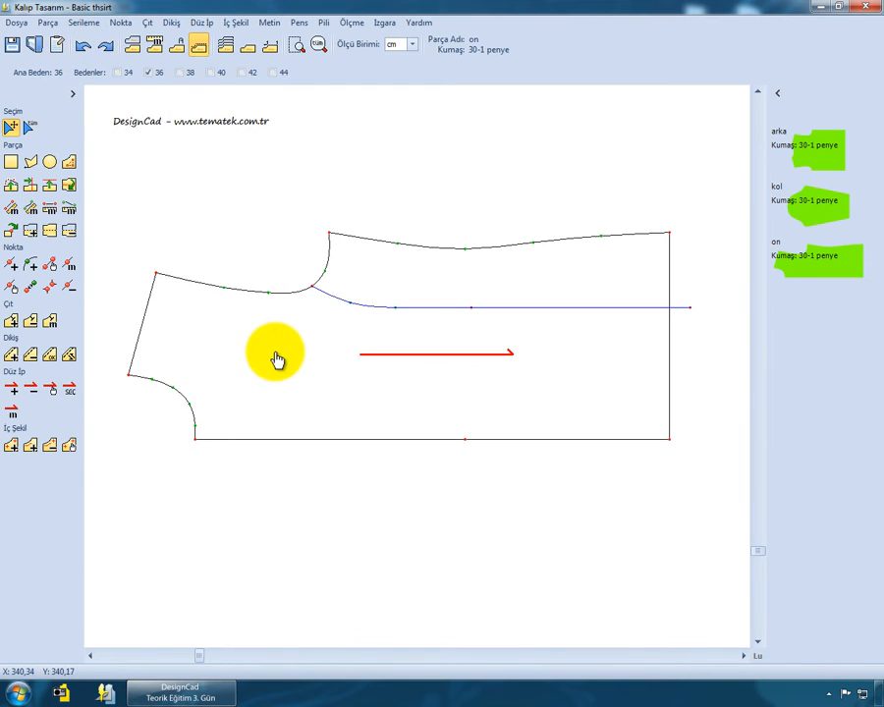
left_click_drag(276, 359, 274, 375)
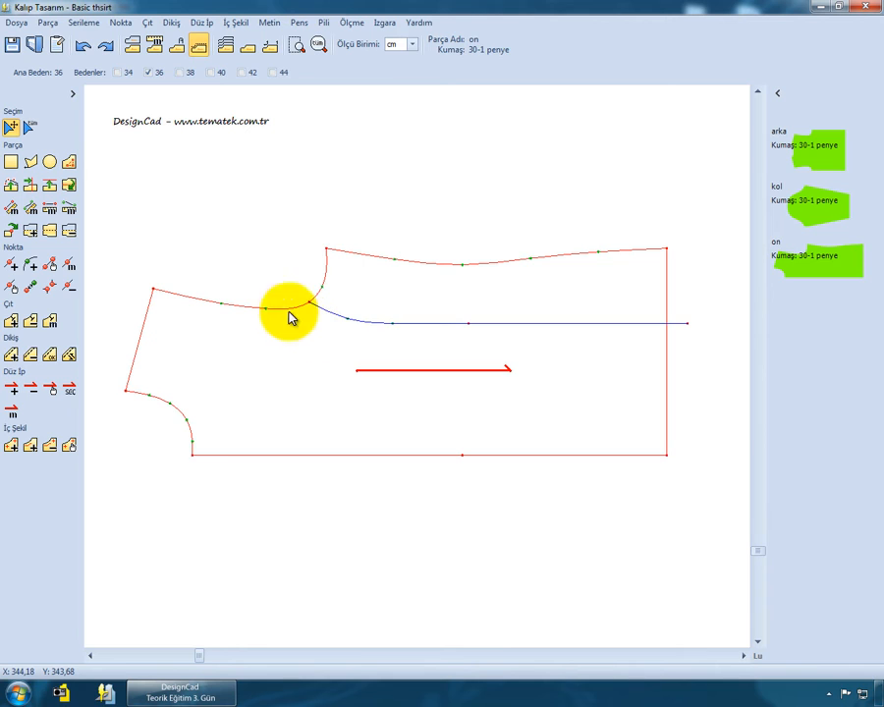
- Cut a copy of the side panel along the armhole-to-hem line with İç Çizgilerden Kes - Kopya Al and place it above the front
left_click(48, 22)
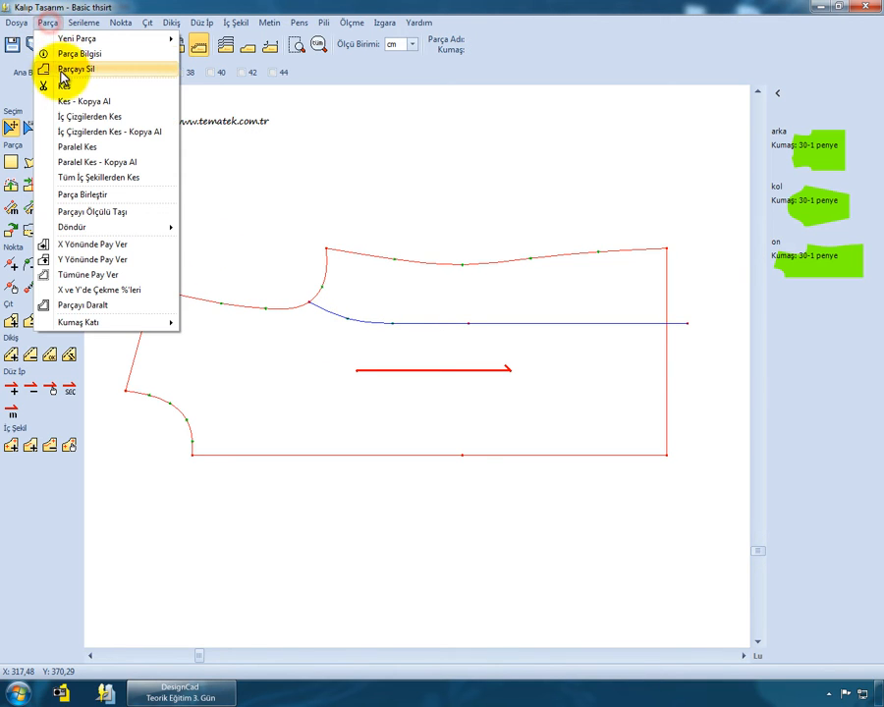
left_click(108, 134)
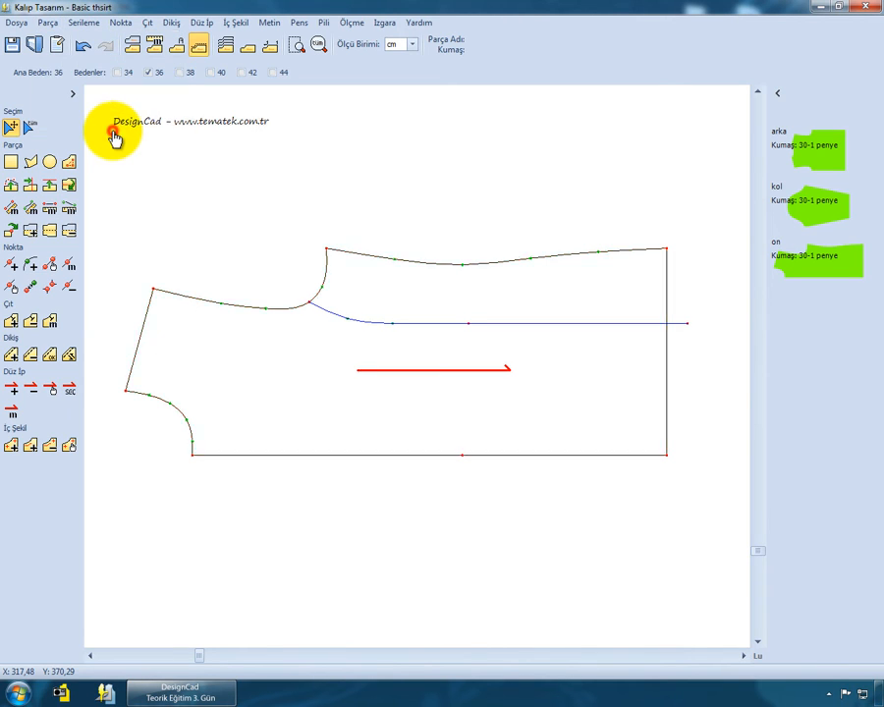
left_click(407, 325)
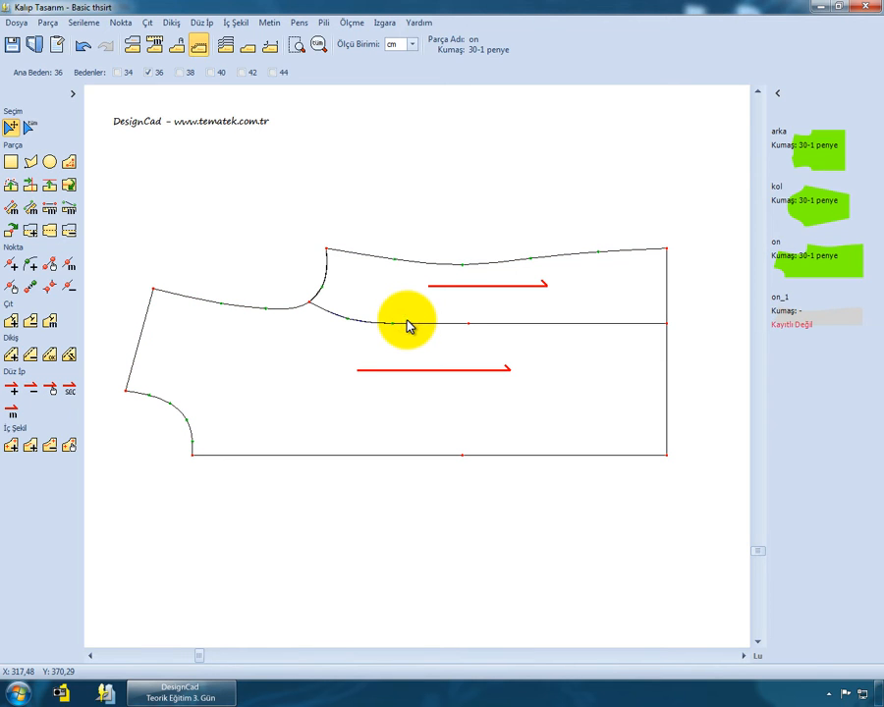
left_click_drag(405, 310, 410, 221)
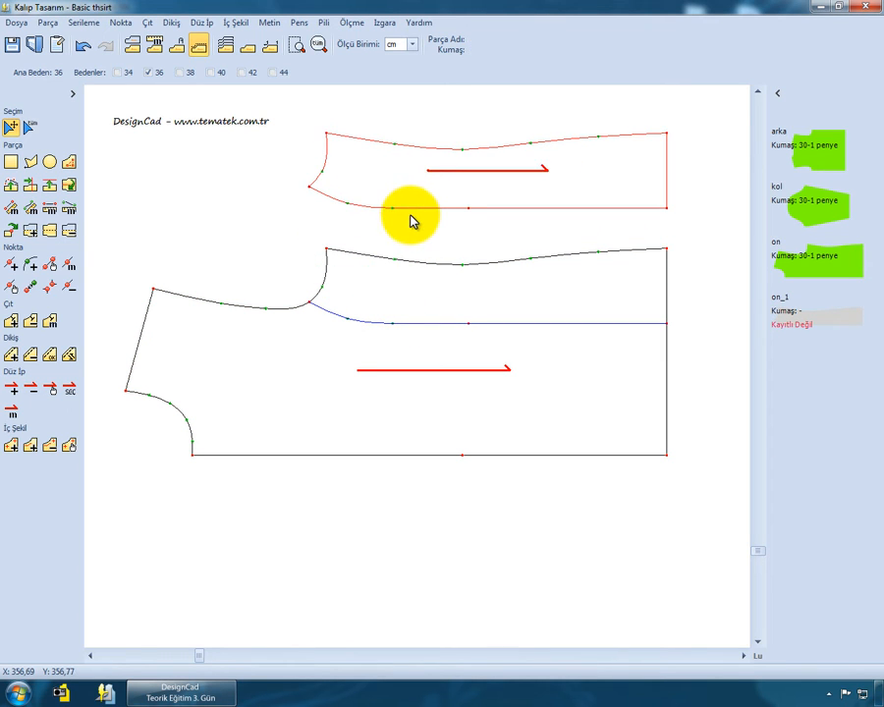
- Draw a straight internal line with İç Şekil Yap on the whole front piece, joining the neckline curve point to the armhole curve point
left_click(450, 298)
left_click(217, 352)
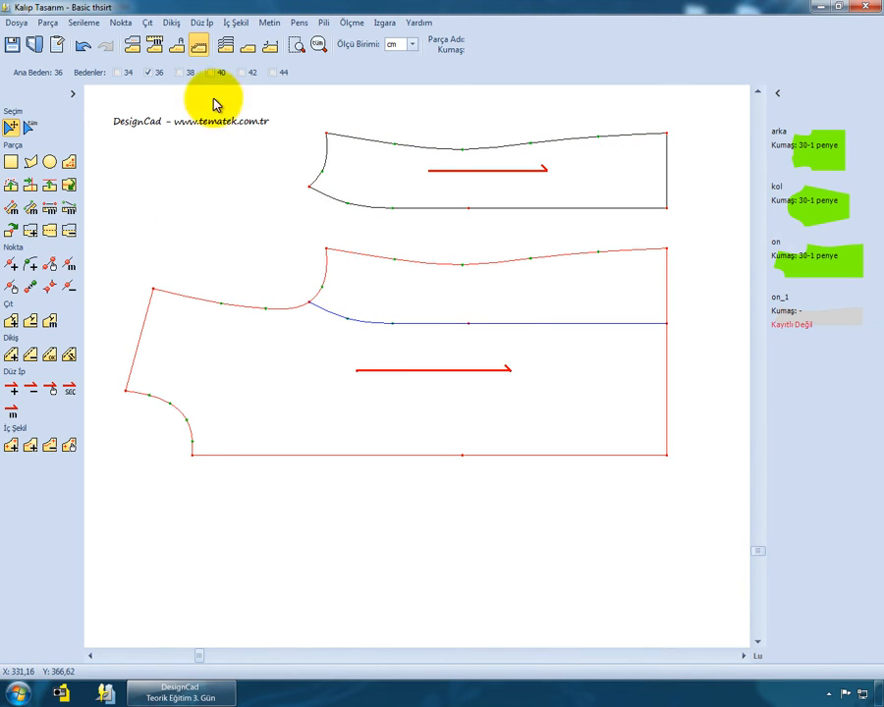
left_click(237, 21)
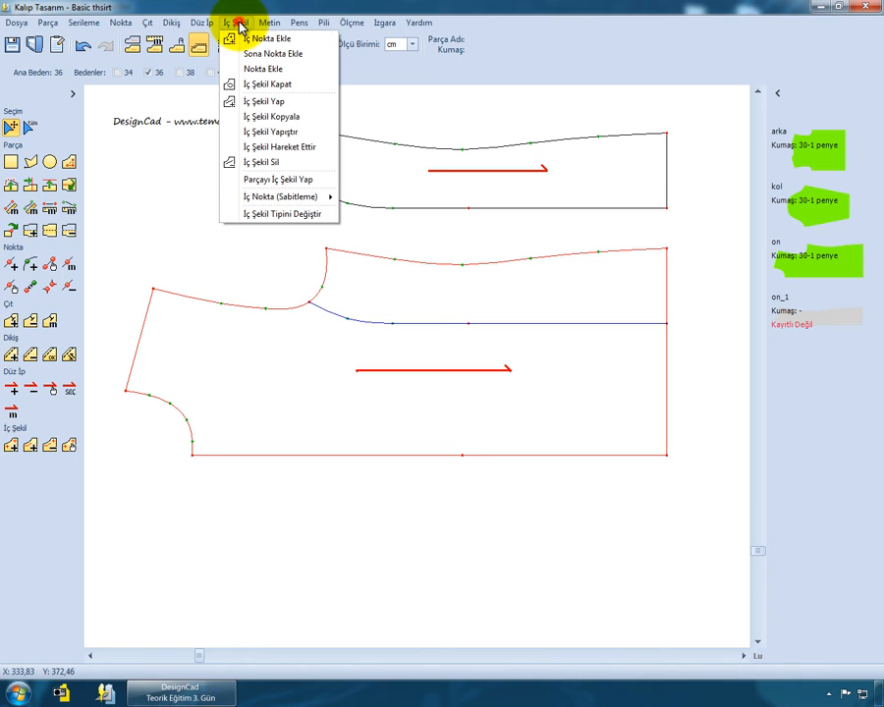
left_click(271, 104)
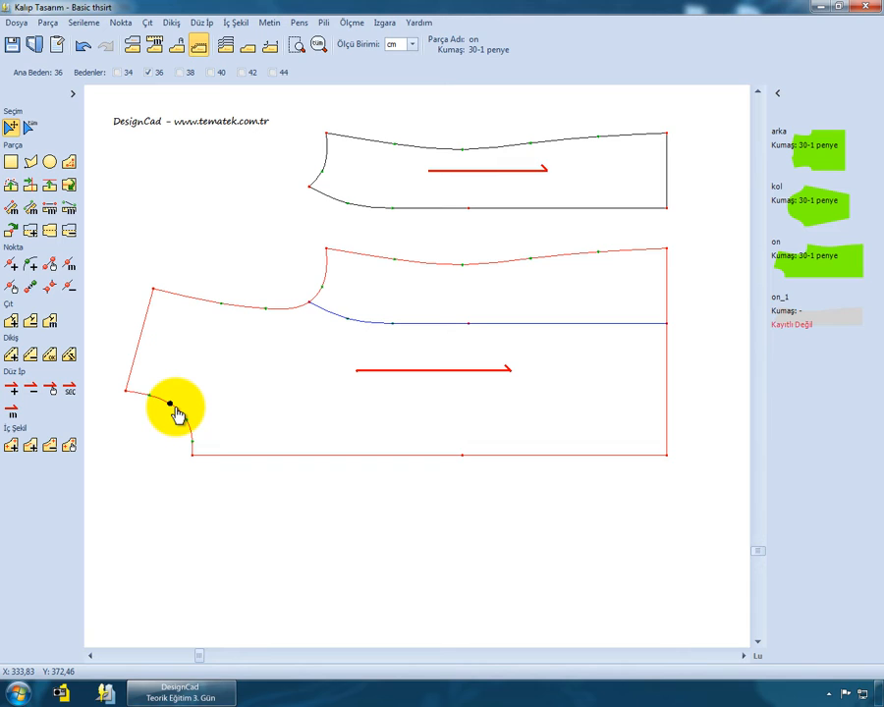
left_click(150, 395)
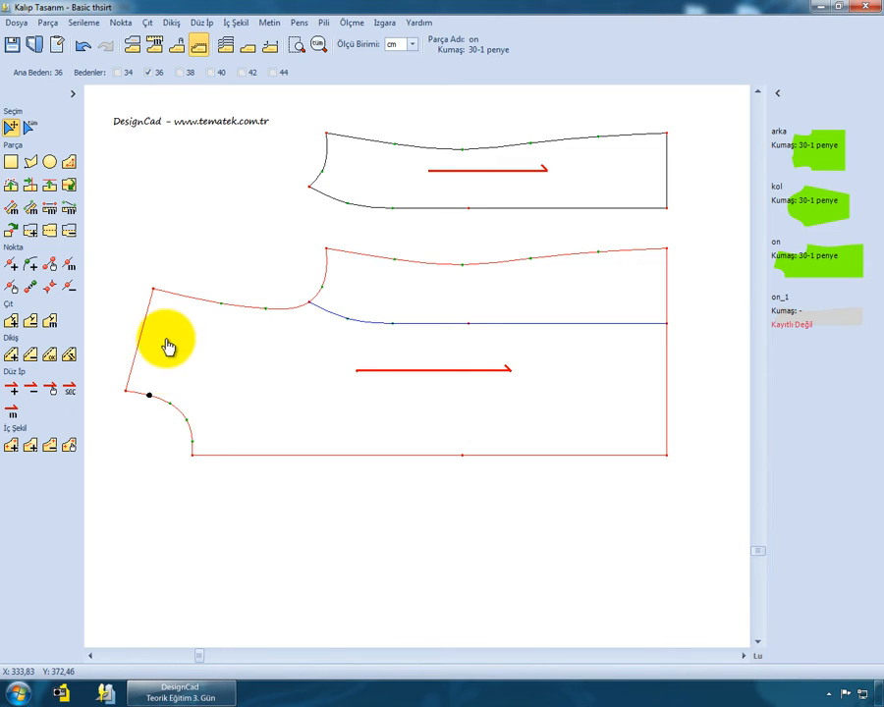
left_click(170, 405)
left_click(222, 307)
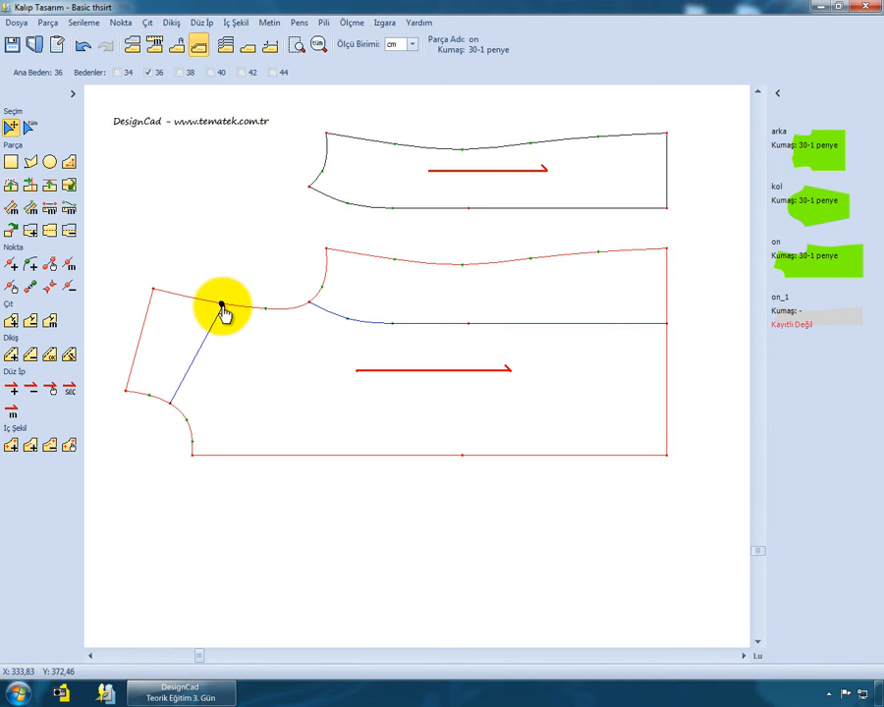
left_click(223, 305)
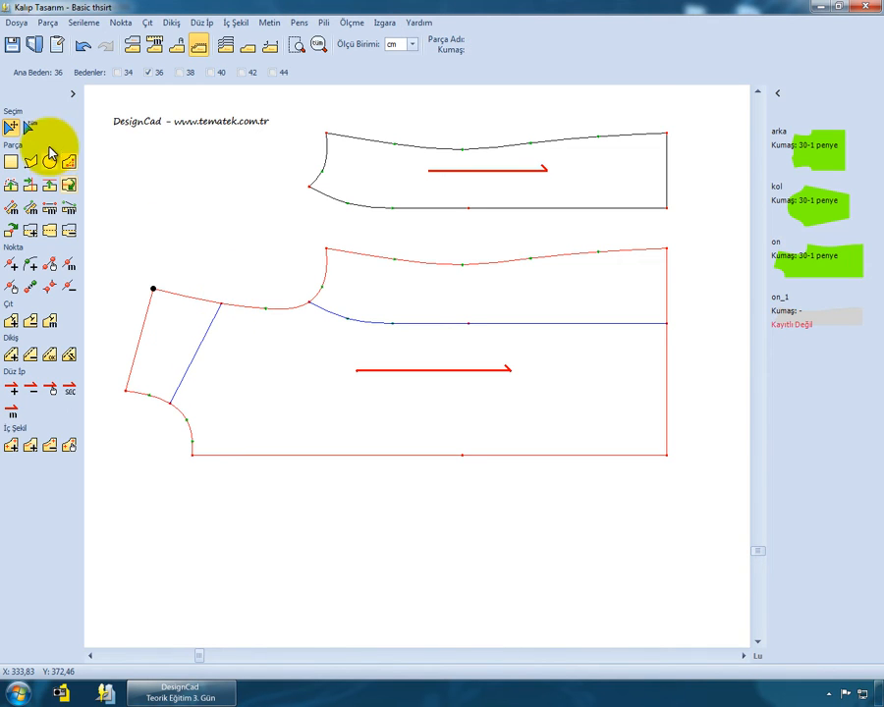
left_click(9, 125)
left_click(221, 347)
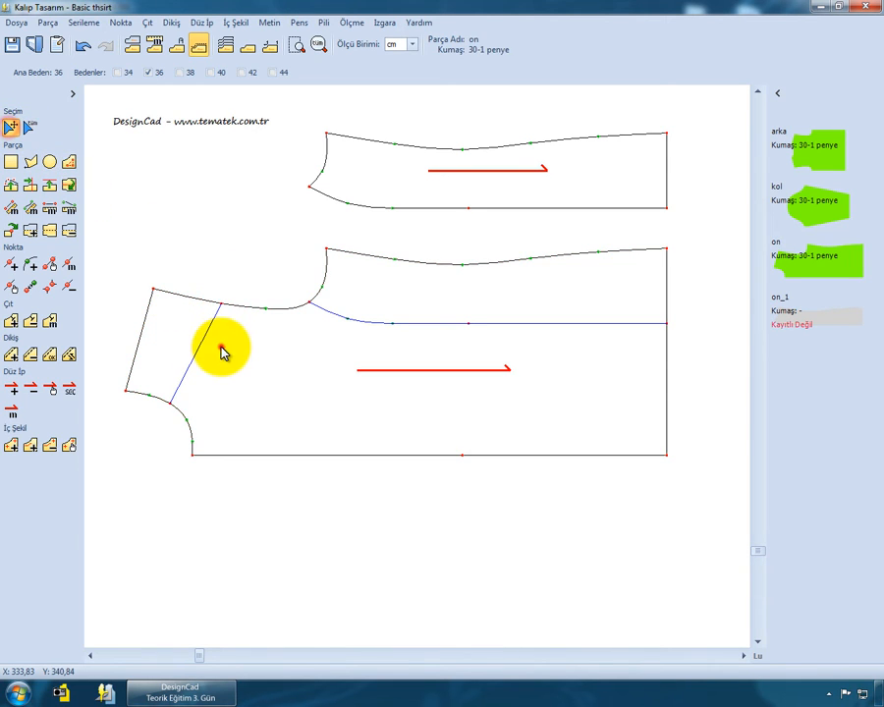
- Cut a copy of the shoulder section along the neckline-to-armhole line with İç Çizgilerden Kes - Kopya Al and place it above the shoulder
left_click(46, 22)
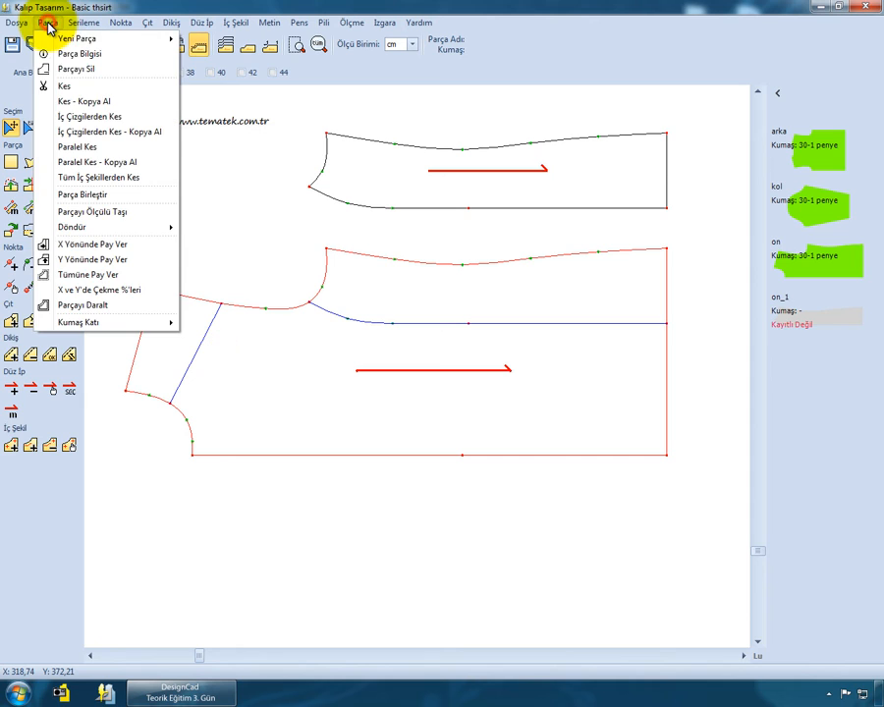
left_click(94, 132)
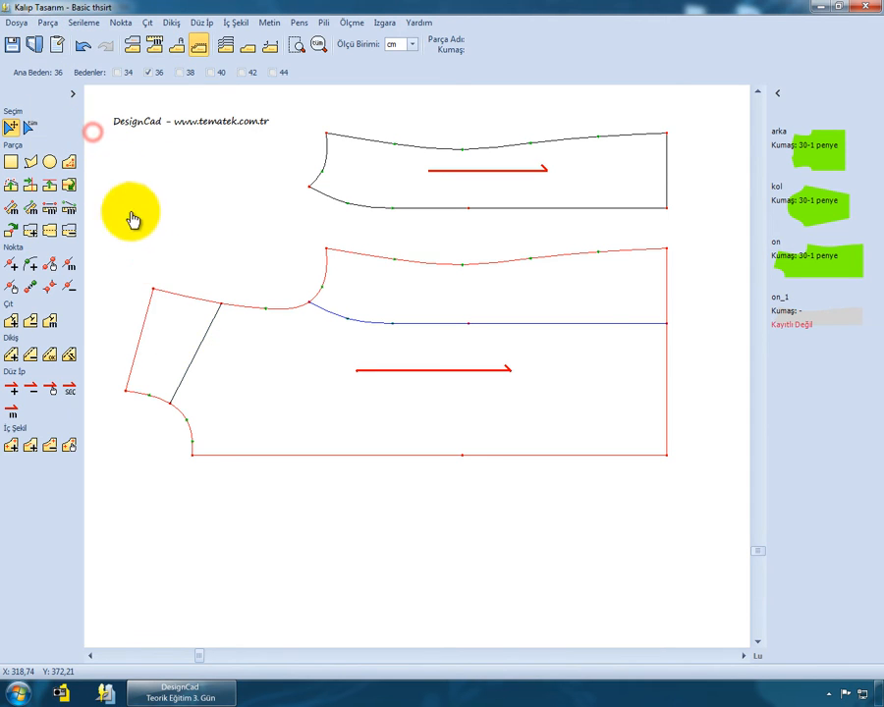
left_click(201, 354)
left_click_drag(178, 339, 201, 203)
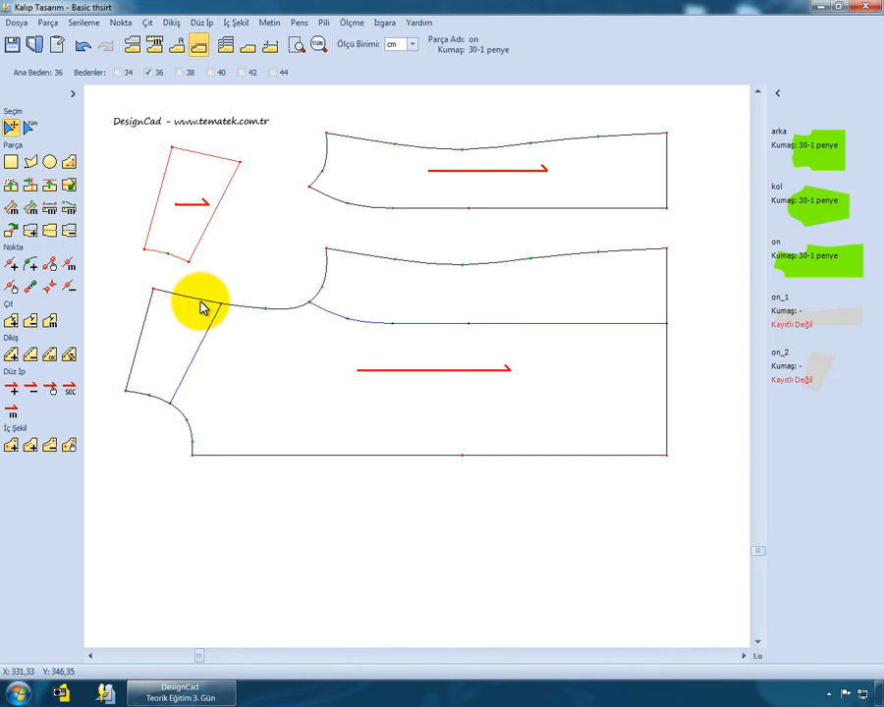
- Delete the copied shoulder section and the copied side panel, keeping the original front piece
left_click(184, 210)
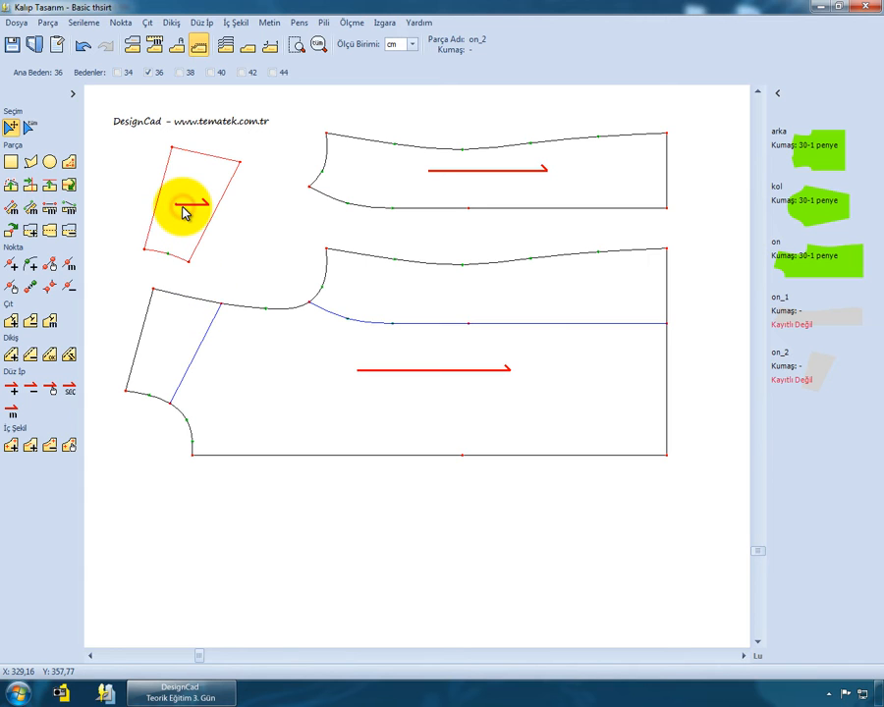
key("Delete")
left_click(417, 363)
left_click(403, 180)
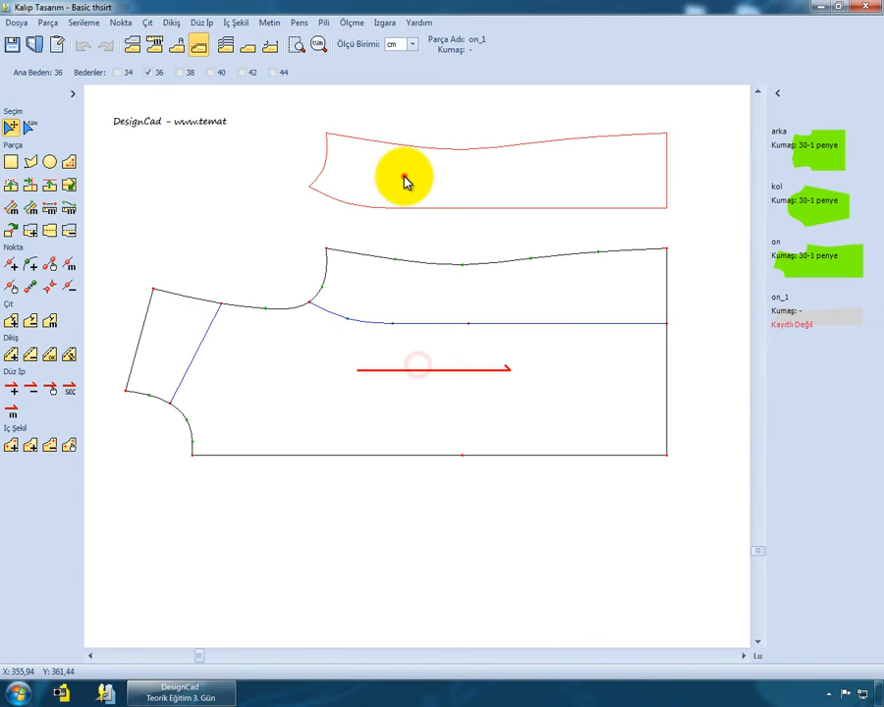
key("Delete")
- Delete the neckline-to-armhole and armhole-to-hem internal lines from the front piece
left_click(412, 364)
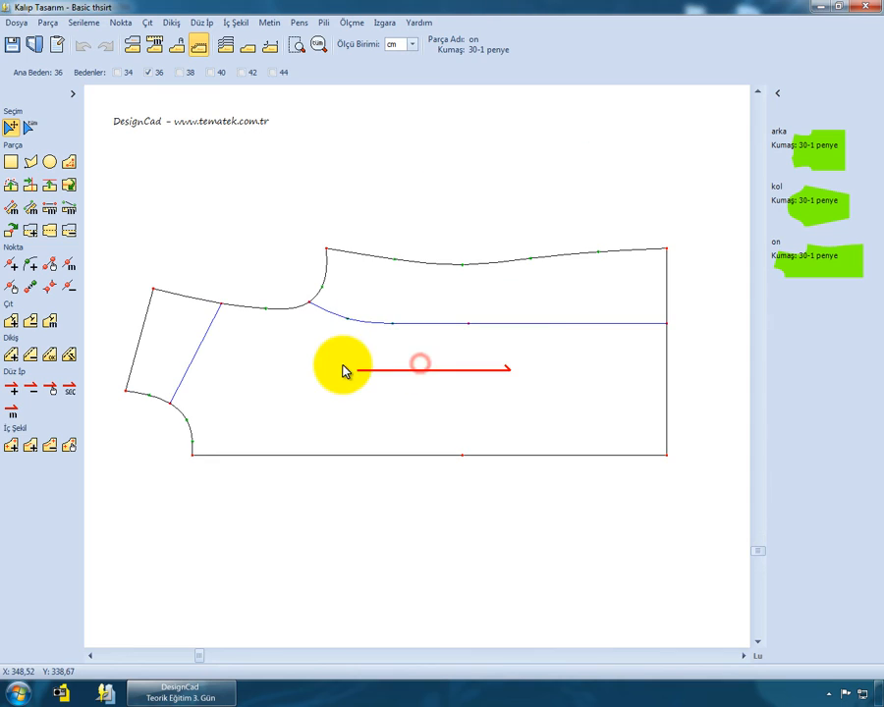
left_click(341, 365)
left_click(49, 445)
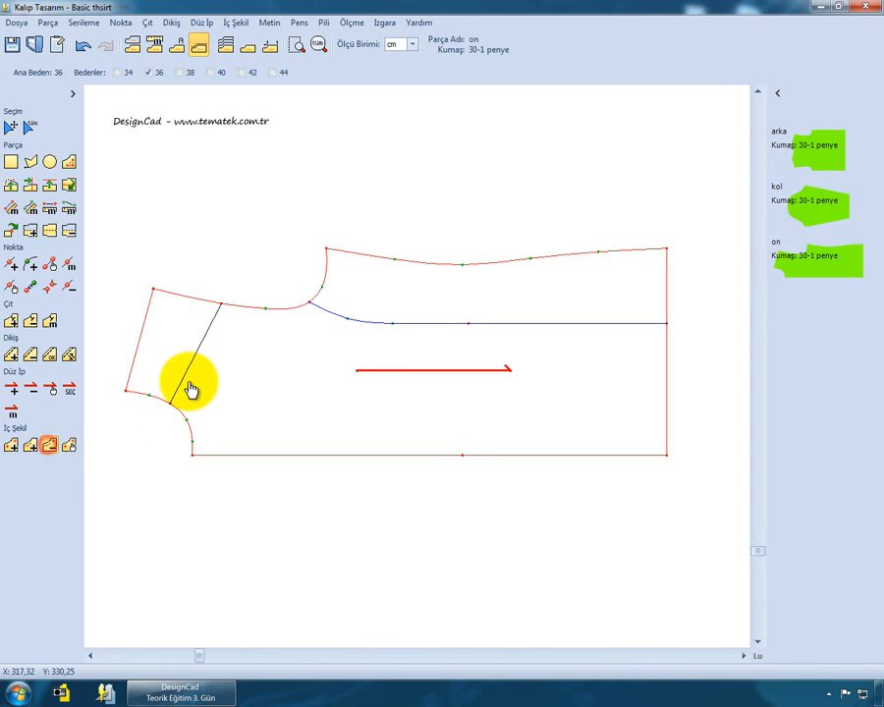
left_click(188, 383)
left_click(393, 324)
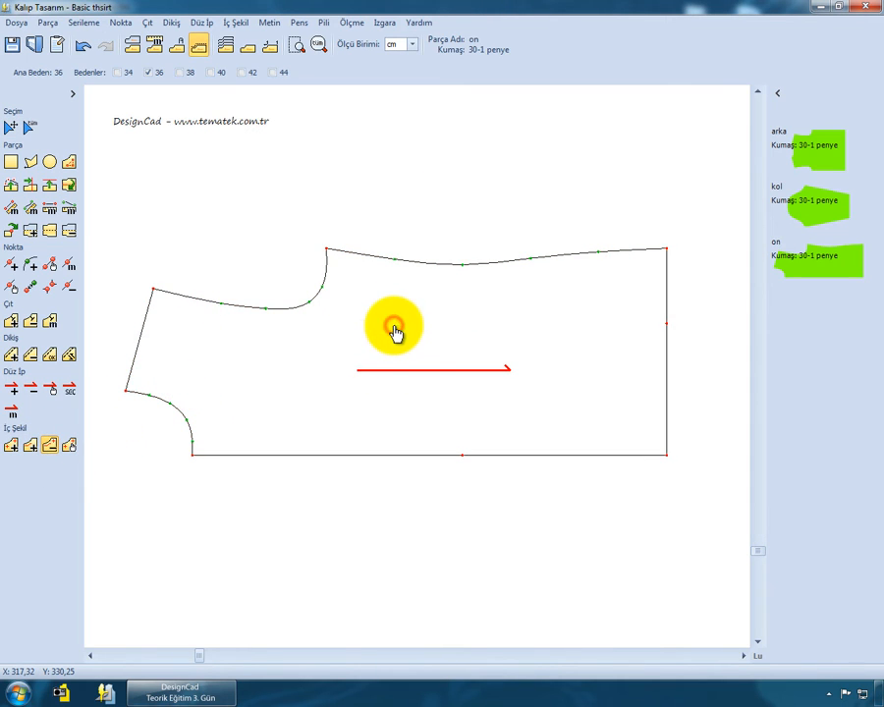
- Select the cleaned front piece and save it with Kaydet
left_click(10, 127)
left_click(381, 352)
right_click(381, 350)
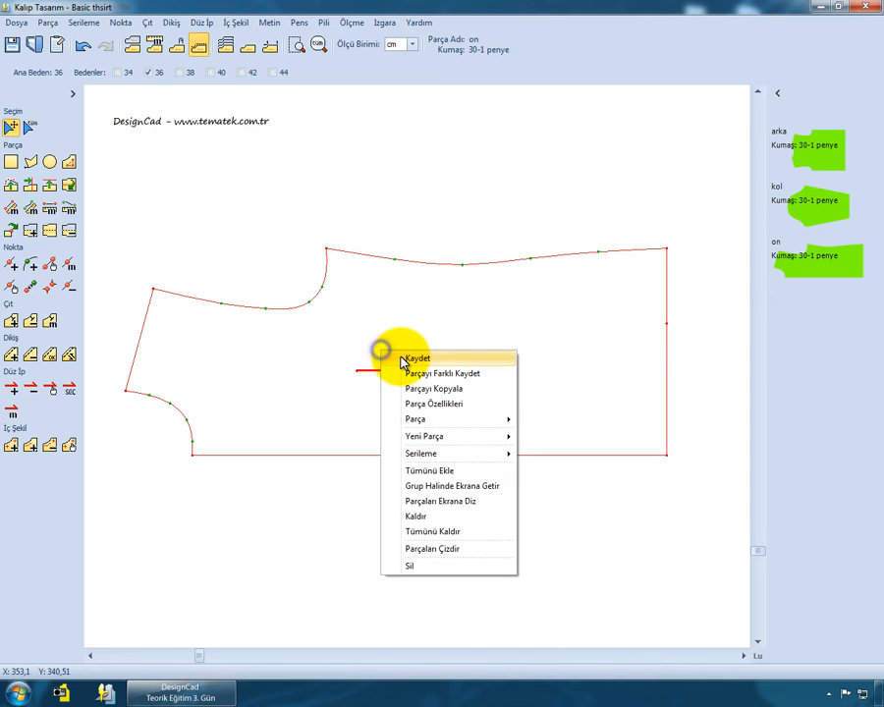
left_click(402, 359)
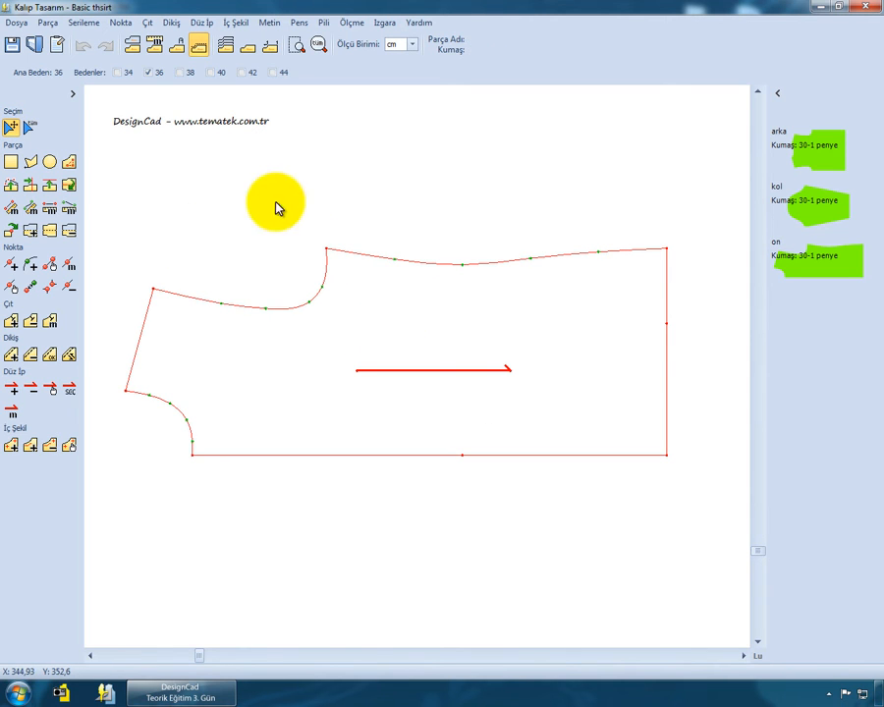
- Cut the front piece parallel to its neckline at a distance of 3 cm with Paralel Kes
left_click(48, 22)
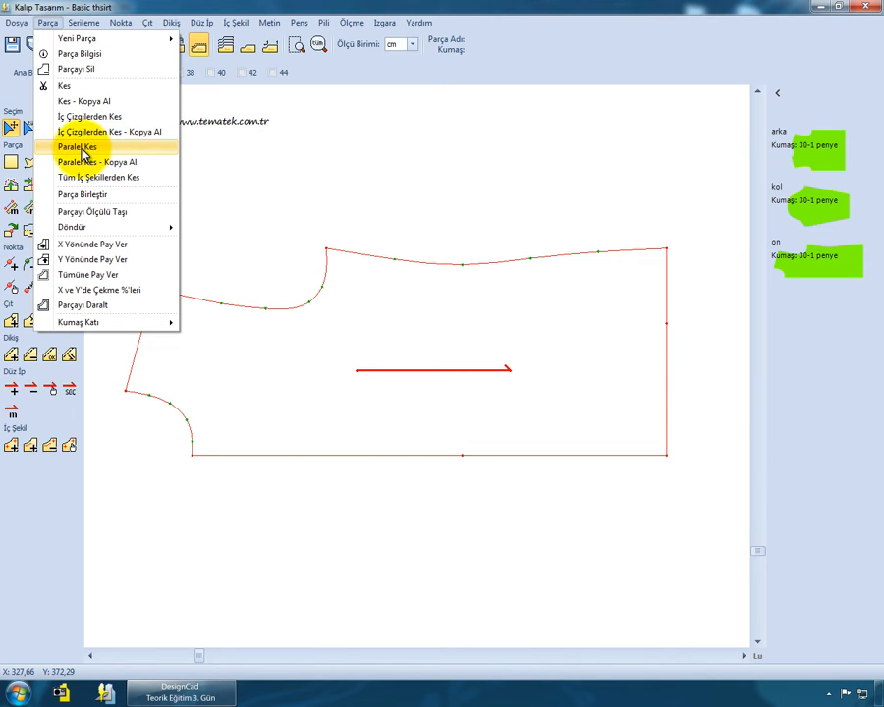
left_click(81, 149)
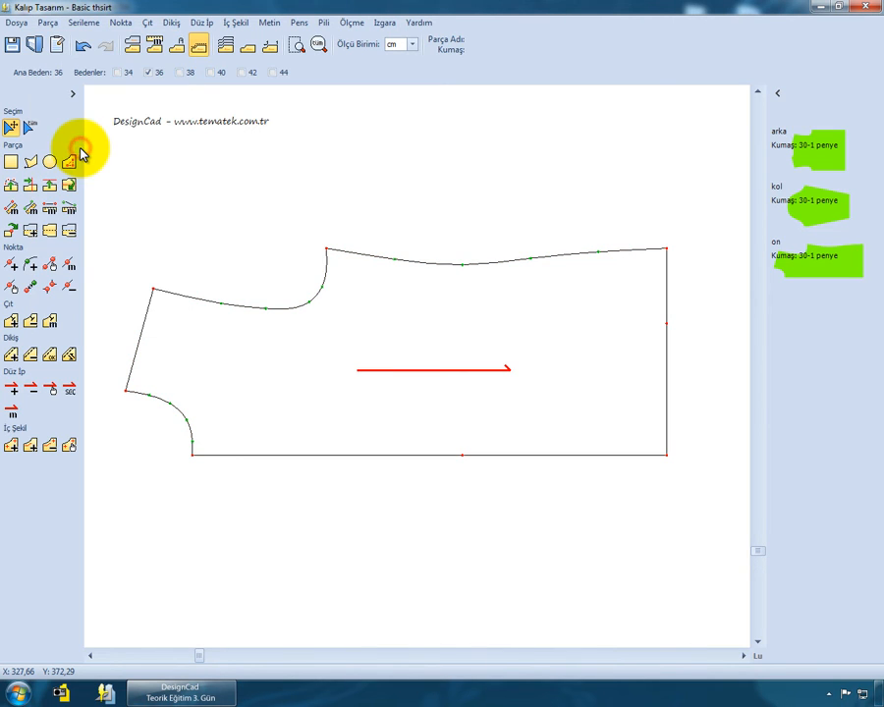
left_click(193, 457)
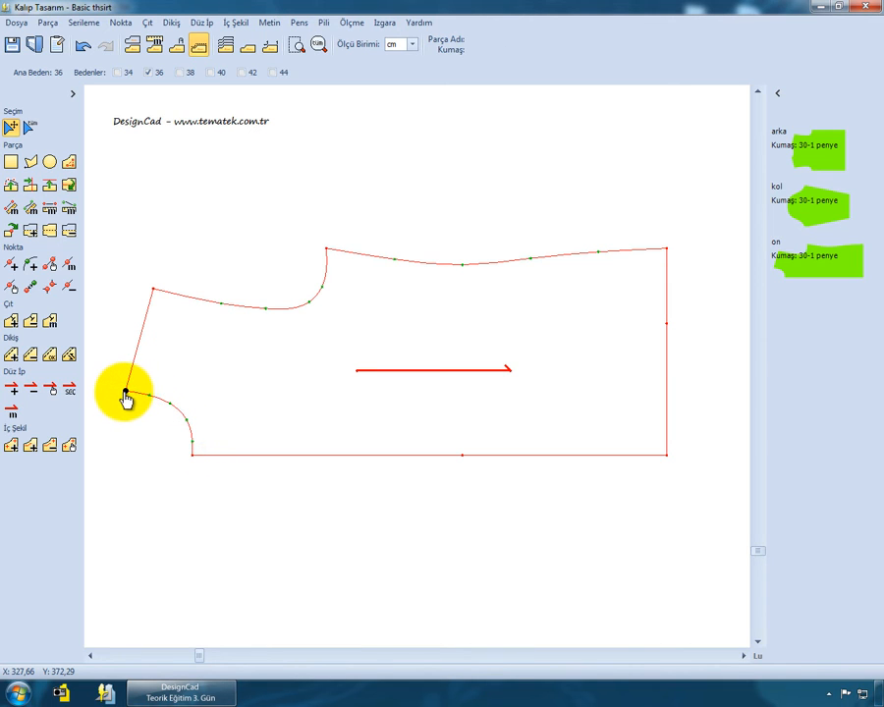
left_click(125, 393)
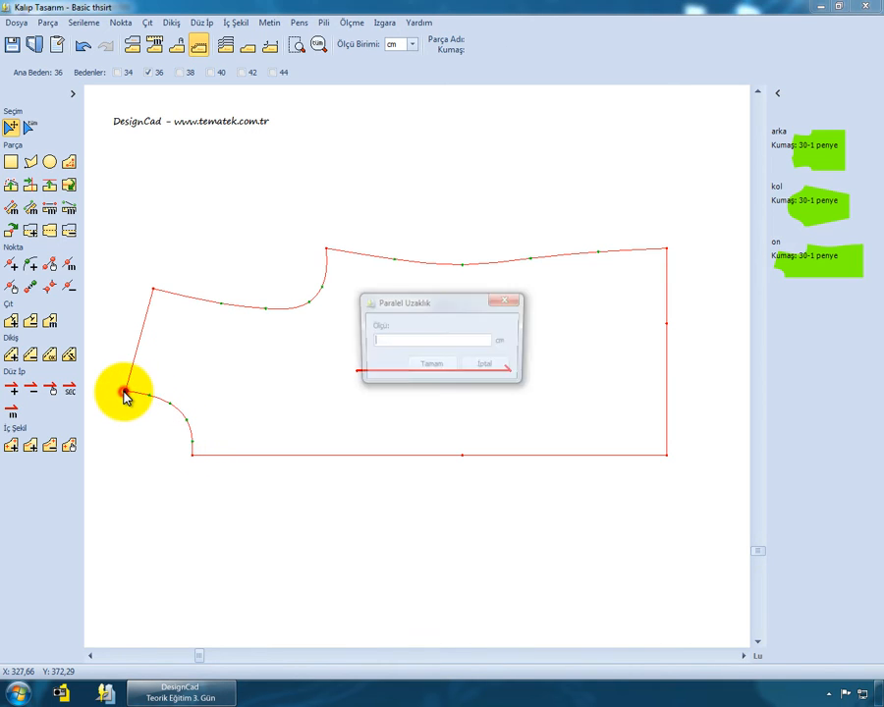
left_click(402, 341)
type("3")
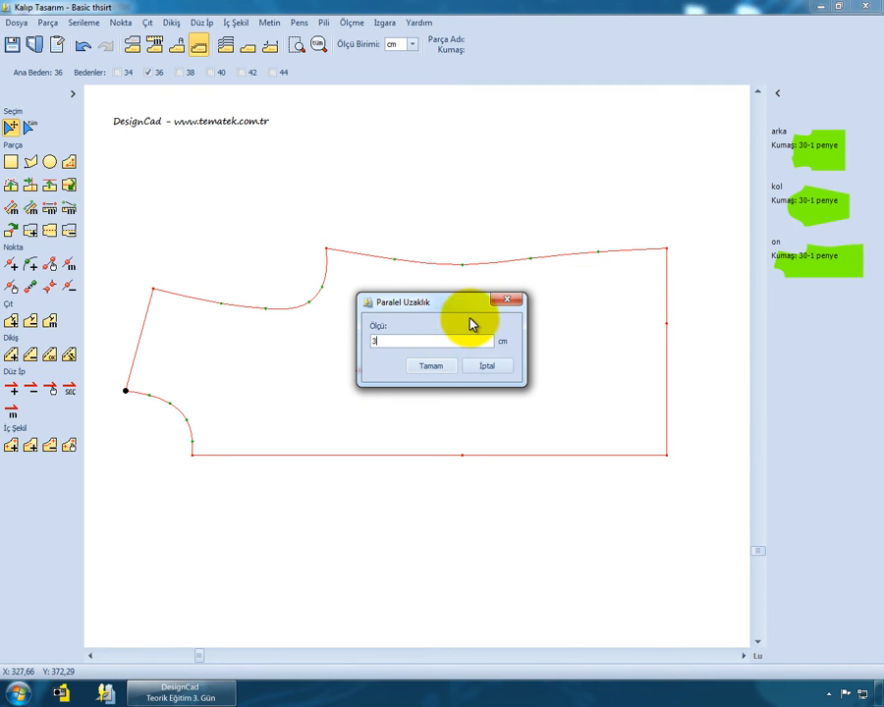
left_click(435, 367)
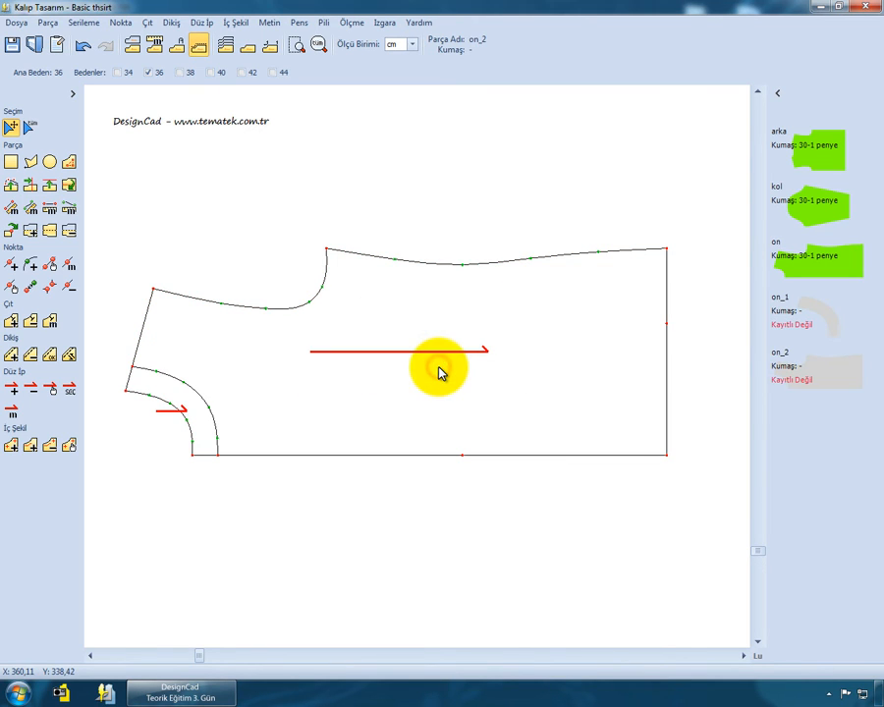
- Move the neckline strip and the remaining front body apart, leaving a small gap between them
left_click_drag(185, 404, 174, 420)
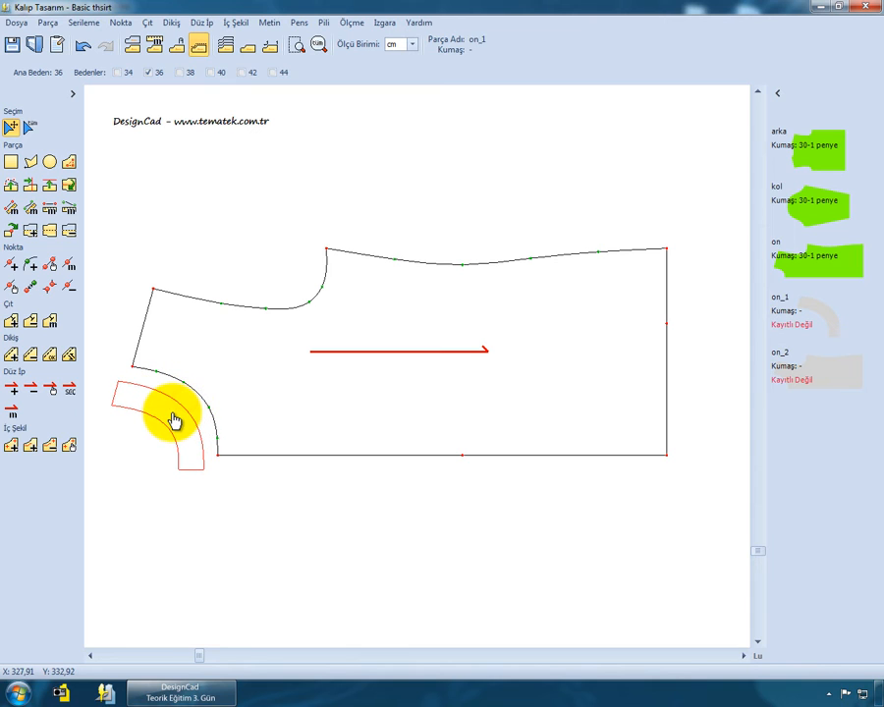
left_click_drag(212, 383, 220, 370)
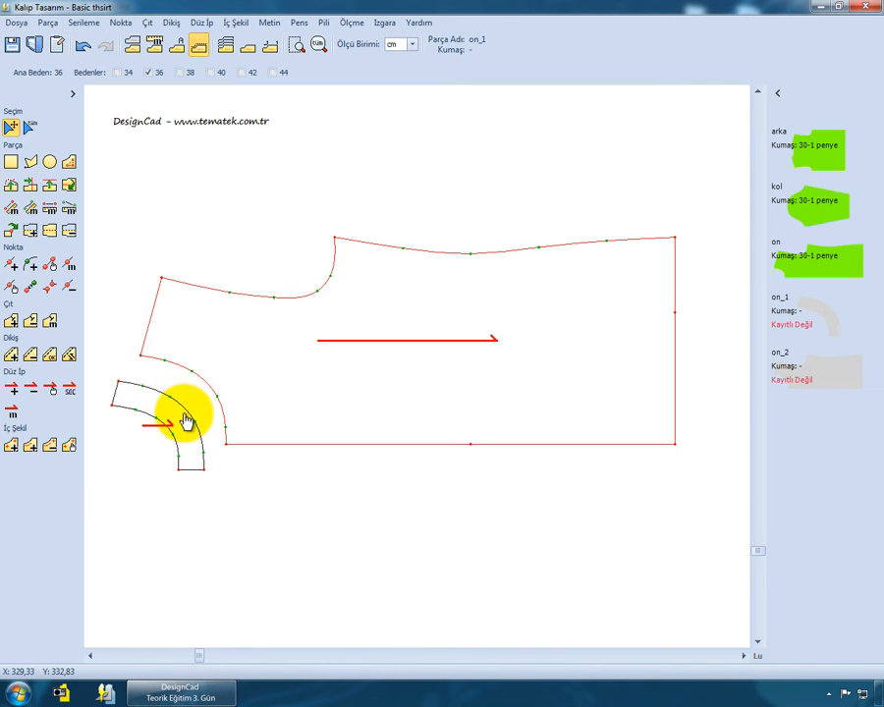
left_click_drag(185, 412, 187, 411)
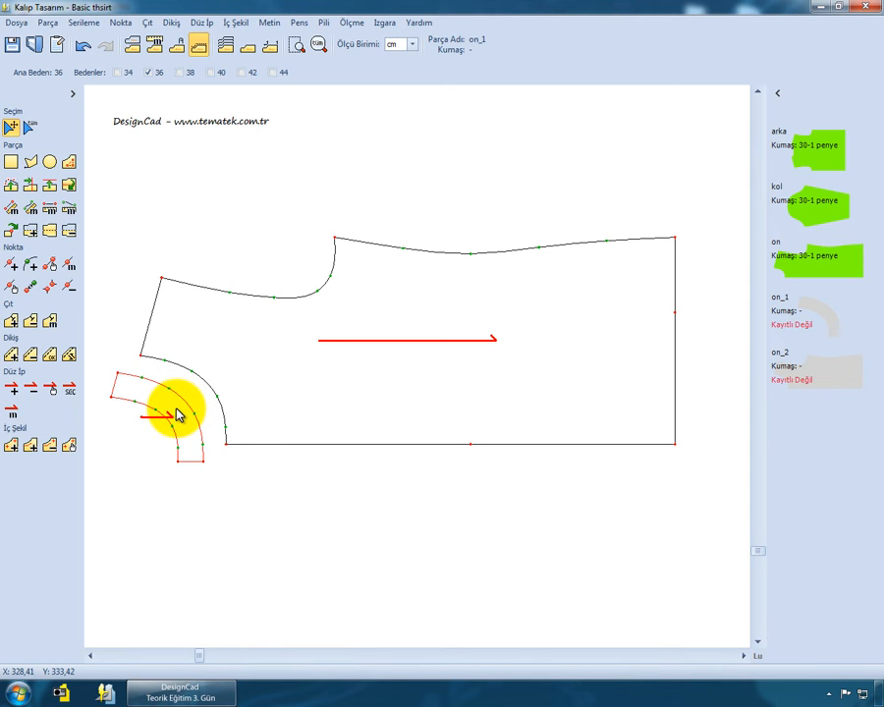
- Cut a 3 cm strip parallel to the armhole from the front body with Paralel Kes and move it above the body
left_click(204, 332)
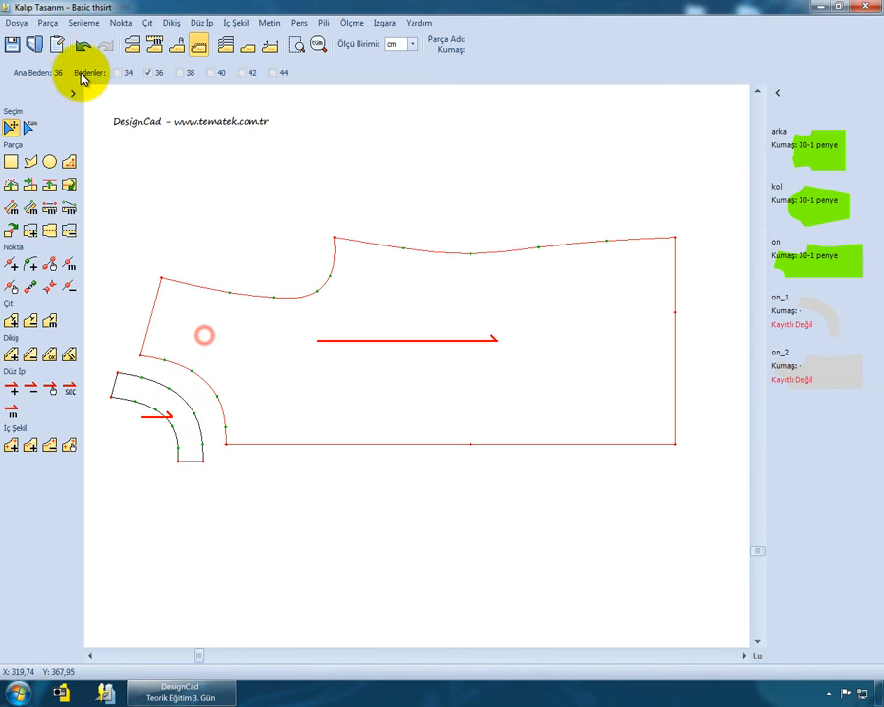
left_click(46, 22)
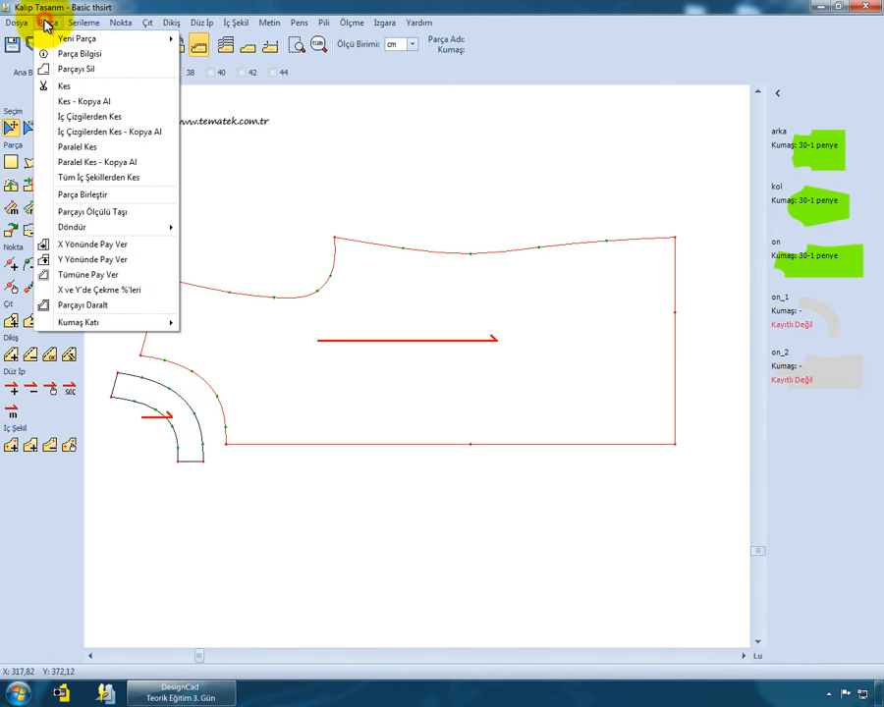
left_click(99, 147)
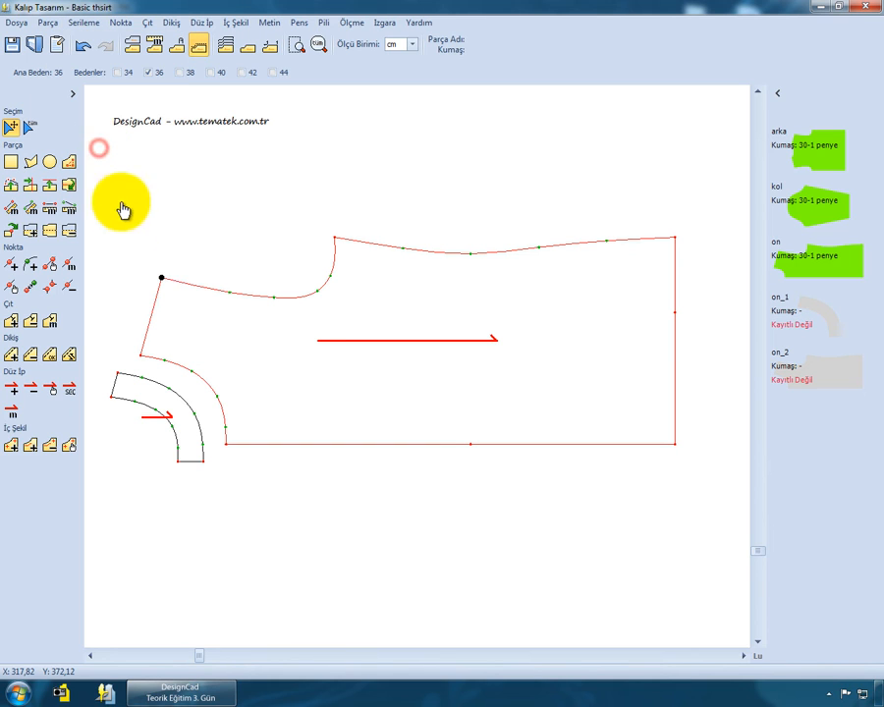
left_click(161, 280)
left_click(335, 237)
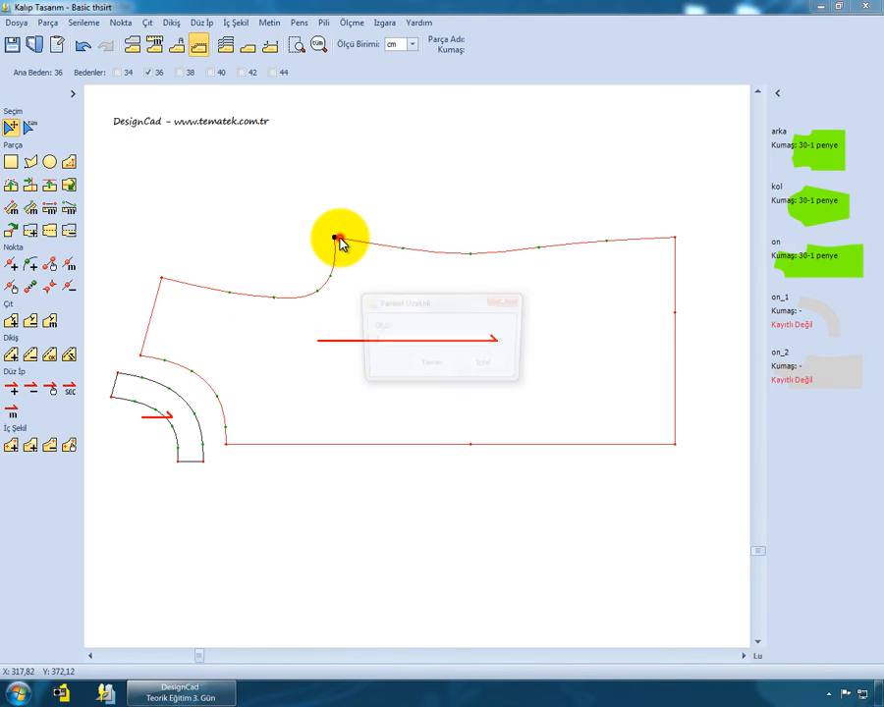
type("3")
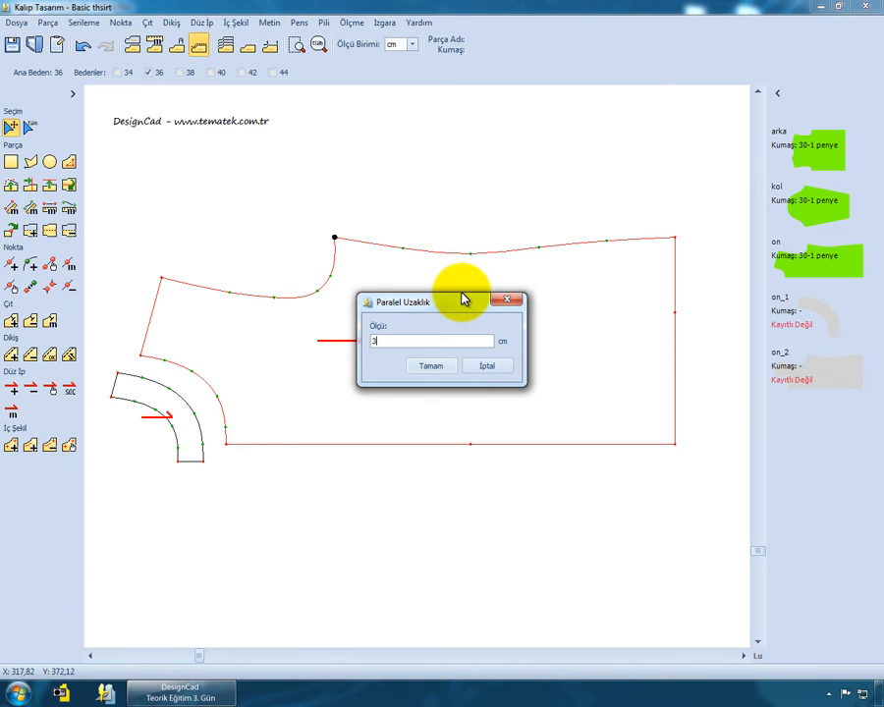
left_click(436, 369)
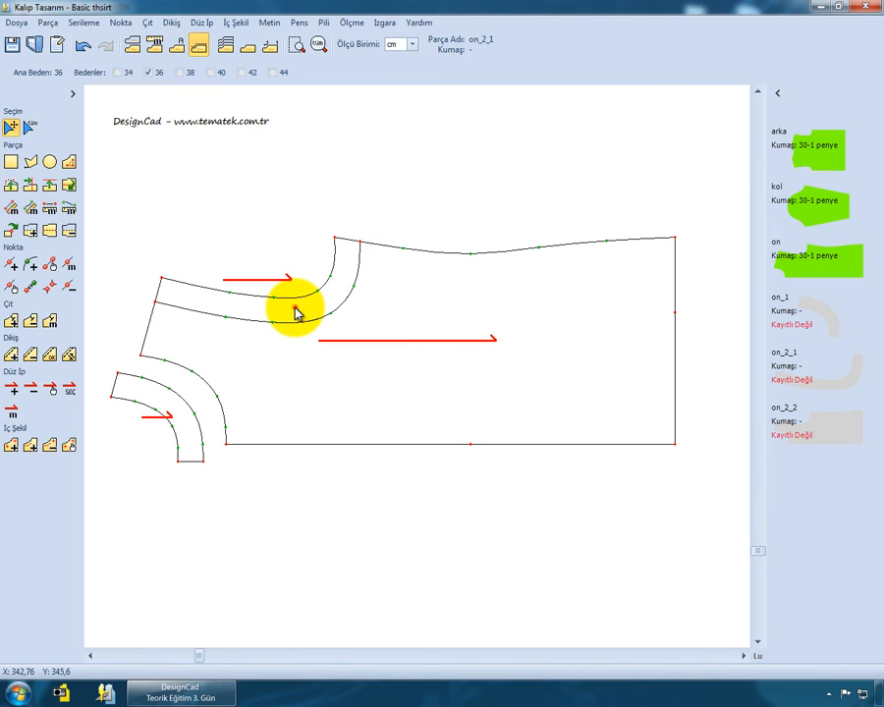
left_click_drag(296, 312, 284, 260)
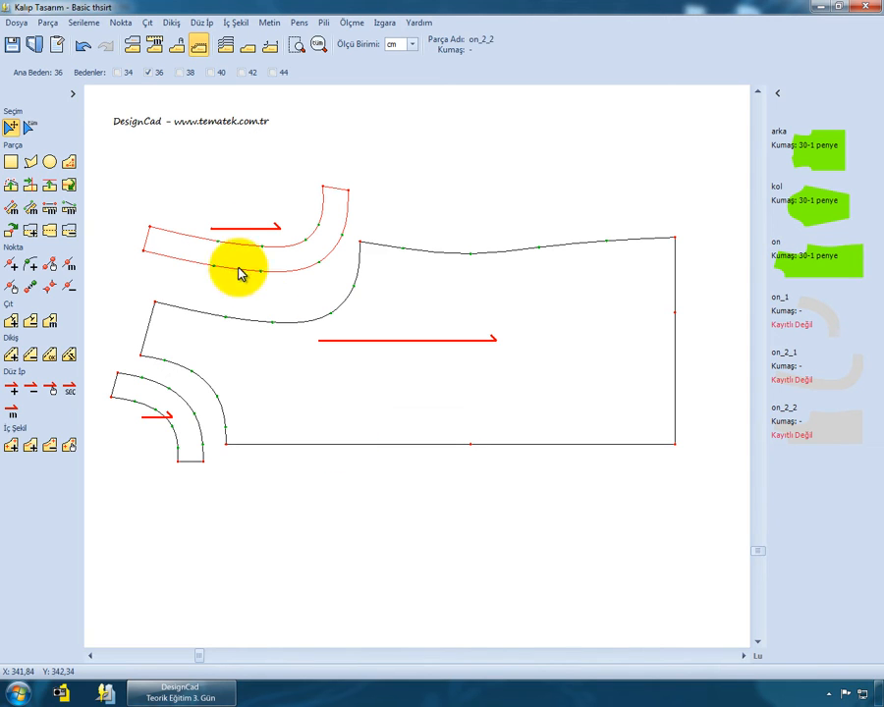
- Undo the armhole and neckline parallel cuts and shift the whole front piece slightly upward
left_click(82, 48)
left_click(83, 47)
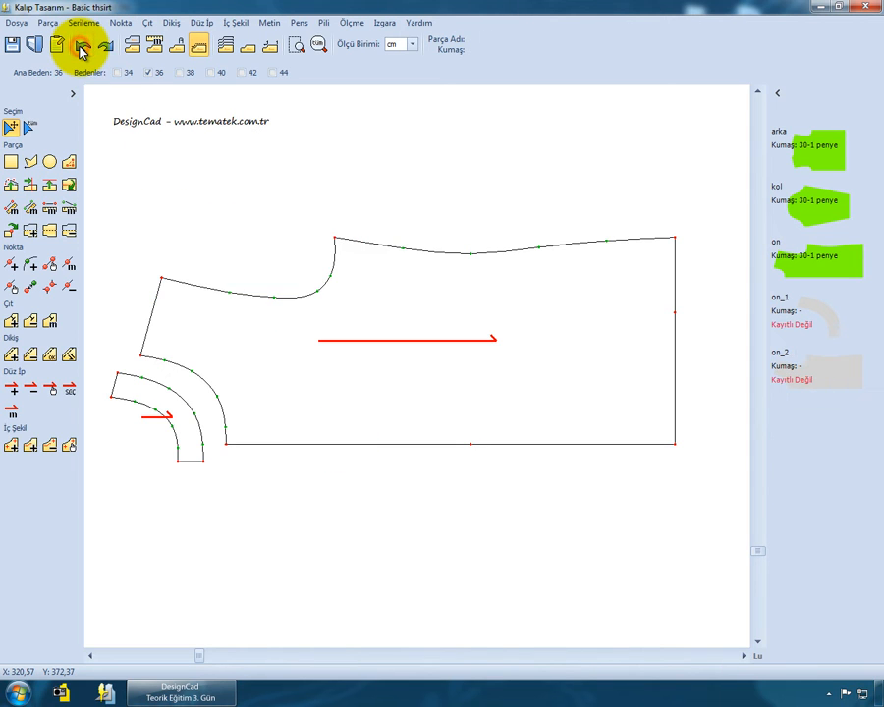
left_click(82, 48)
left_click(82, 47)
left_click_drag(220, 381, 219, 369)
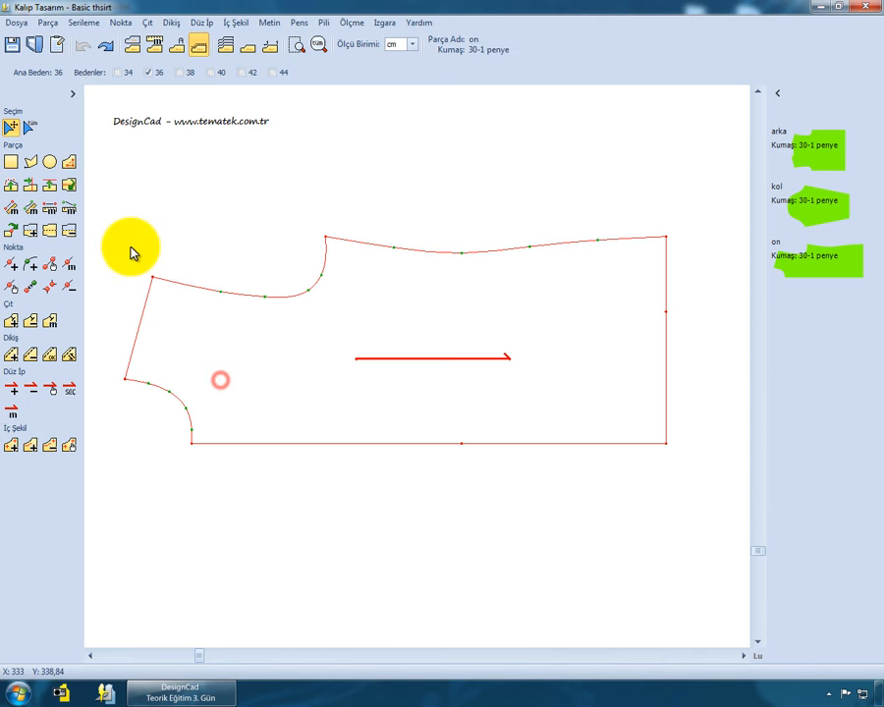
- Cut the front piece with Paralel Kes at 5 cm, parallel to the centre front and neckline from hem to shoulder
left_click(47, 21)
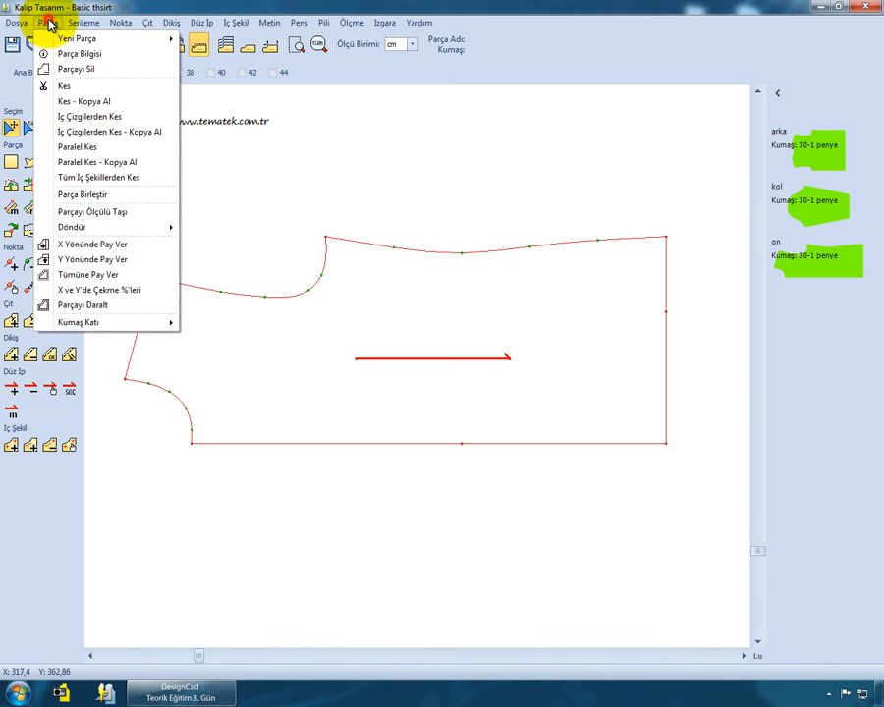
left_click(83, 147)
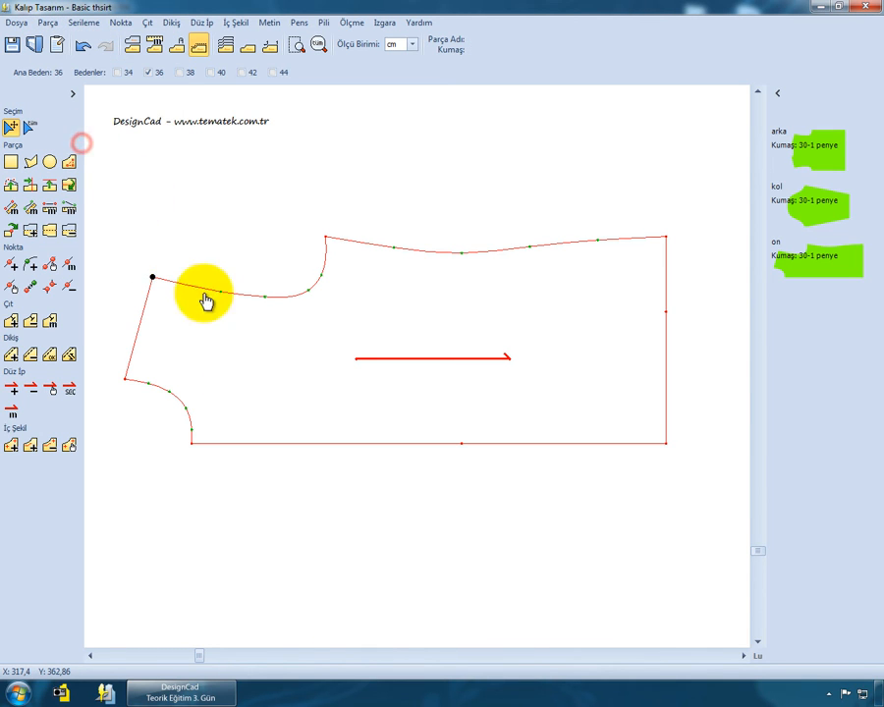
left_click(667, 444)
left_click(126, 380)
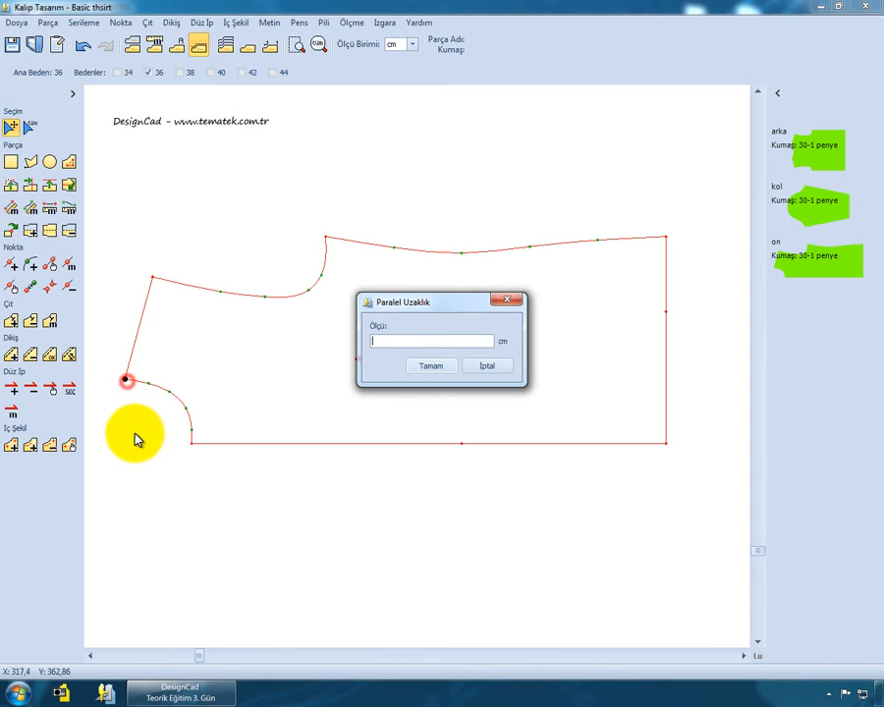
type("5")
left_click(420, 368)
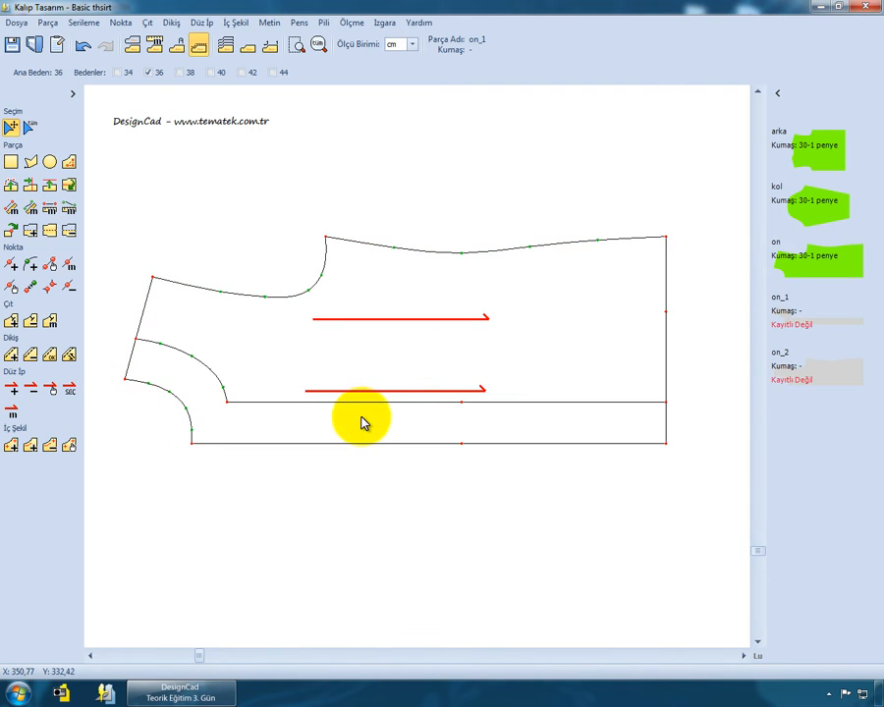
- Separate the centre-front and neckline strip from the front body, placing the strip below it
left_click_drag(359, 462, 360, 464)
left_click_drag(374, 387, 384, 369)
mouse_move(373, 477)
left_mouse_down()
mouse_move(366, 461)
mouse_move(381, 455)
left_mouse_up()
left_click(363, 463)
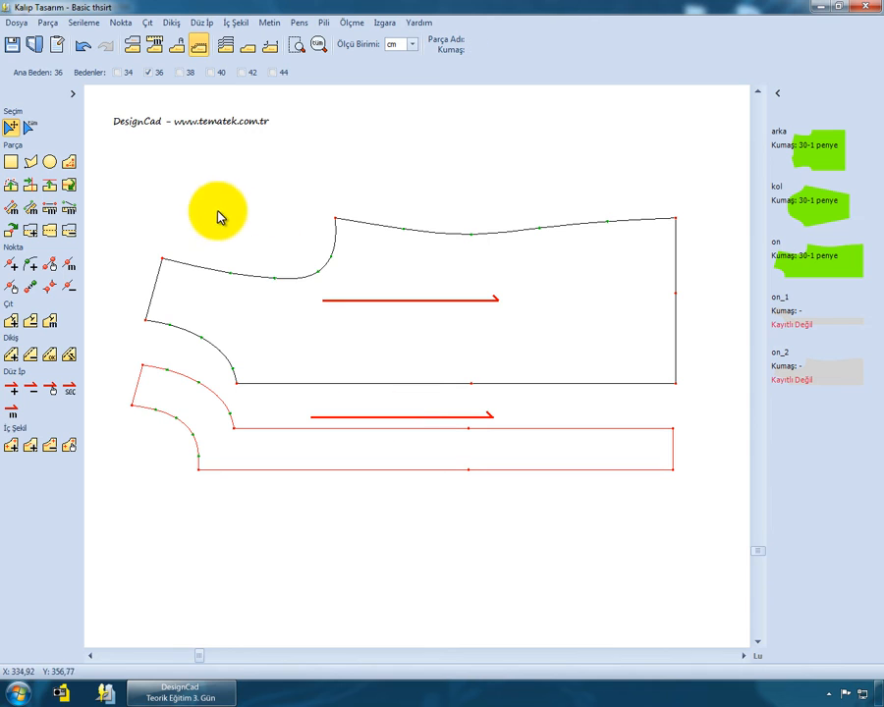
- Undo the strip separation and the 5 cm parallel cut, and reposition the whole front piece slightly
left_click(82, 47)
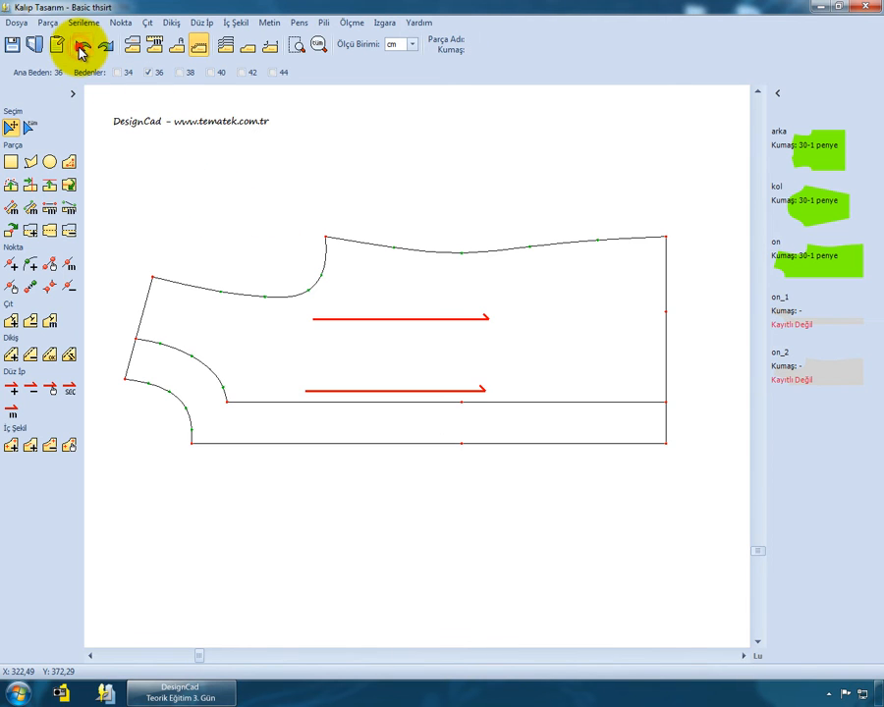
left_click(82, 47)
left_click(228, 363)
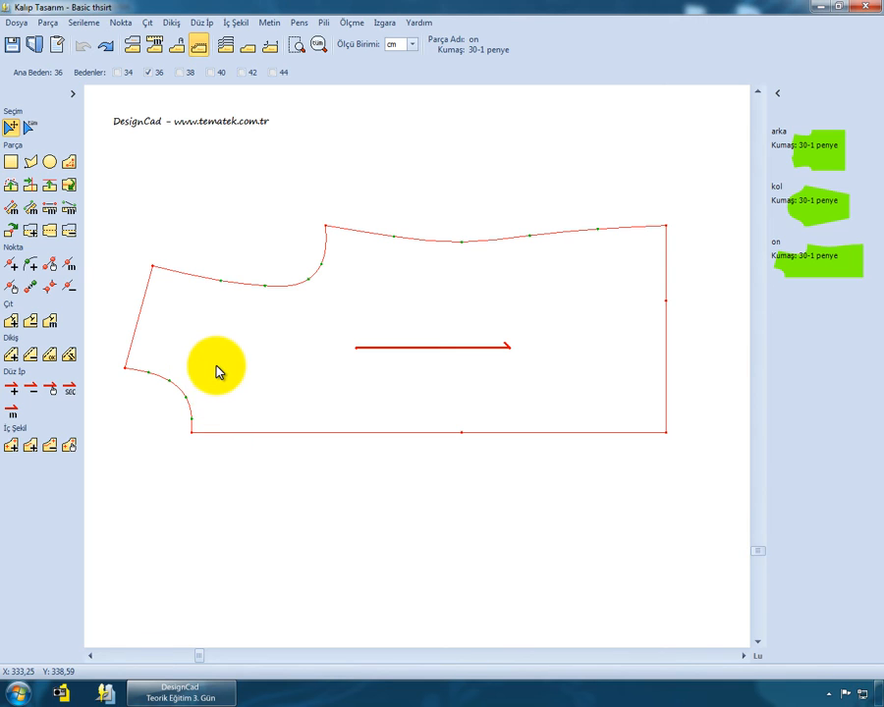
left_click_drag(219, 371, 225, 367)
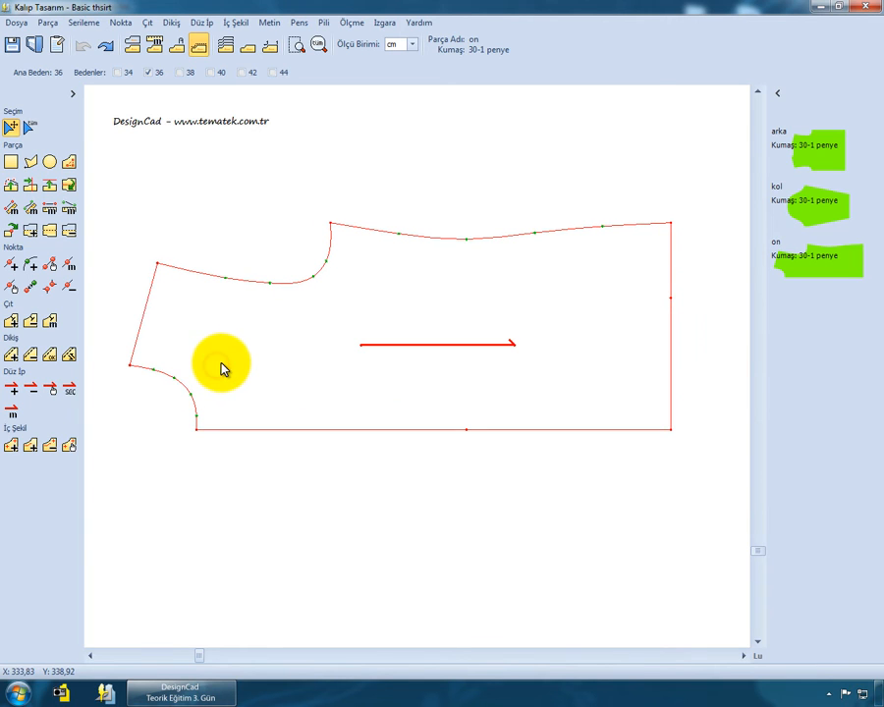
- Cut a copy of a 3 cm strip parallel to the neckline with Paralel Kes - Kopya Al and place it below the neckline
left_click(45, 23)
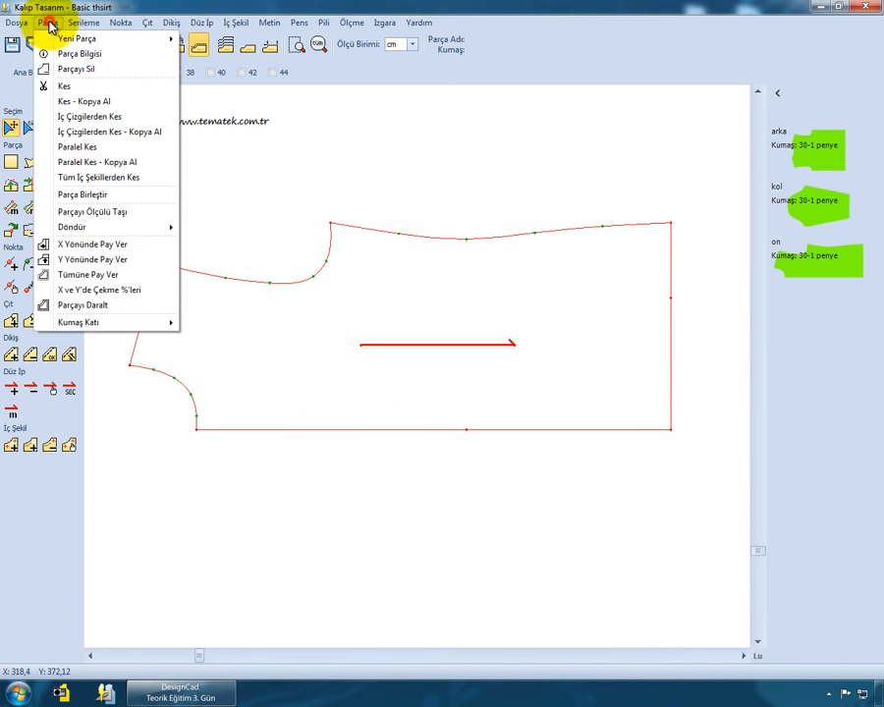
left_click(102, 163)
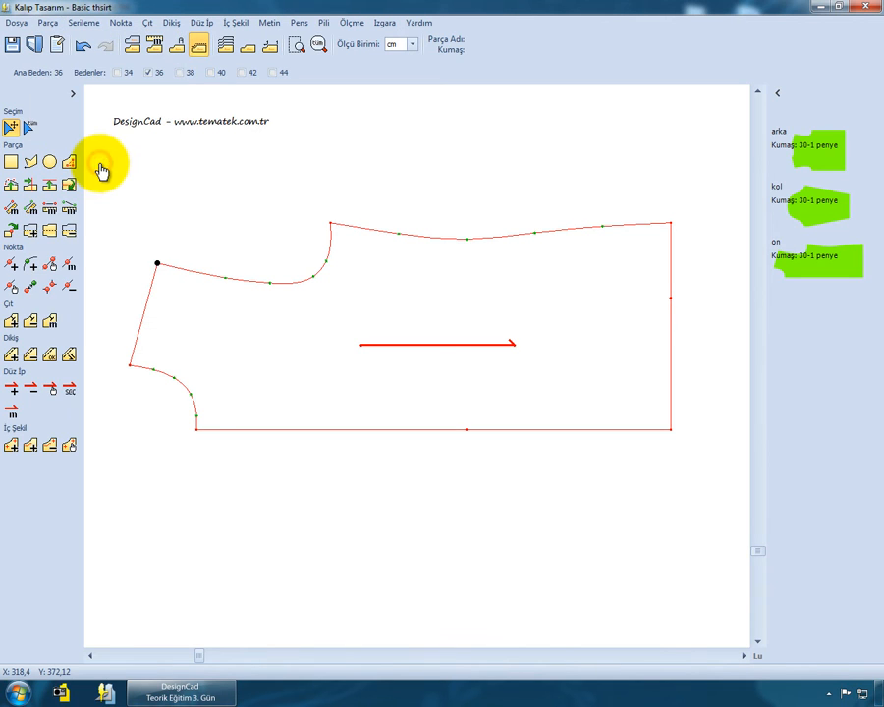
left_click(129, 366)
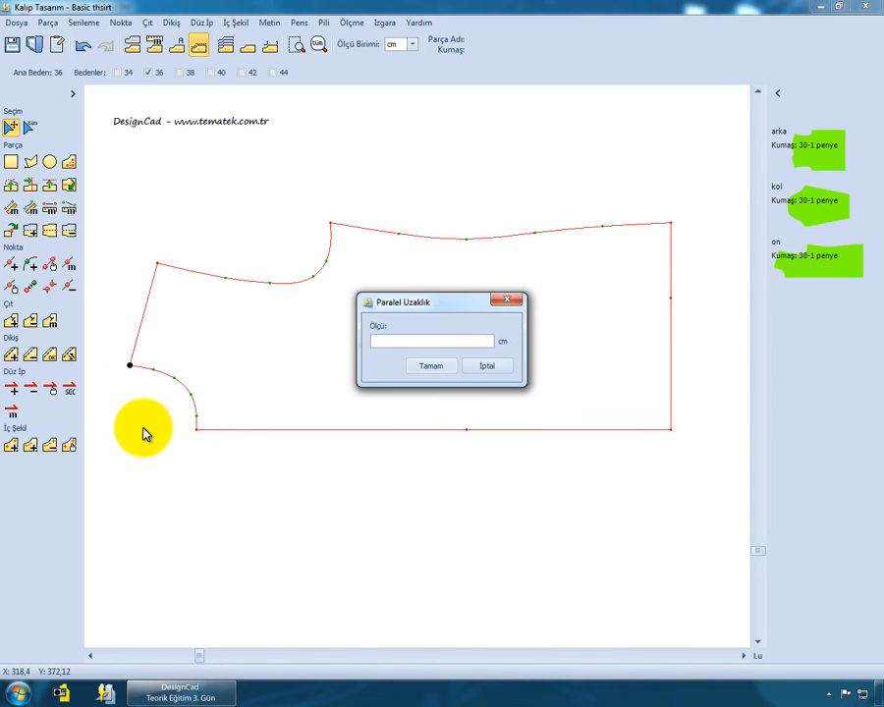
type("3")
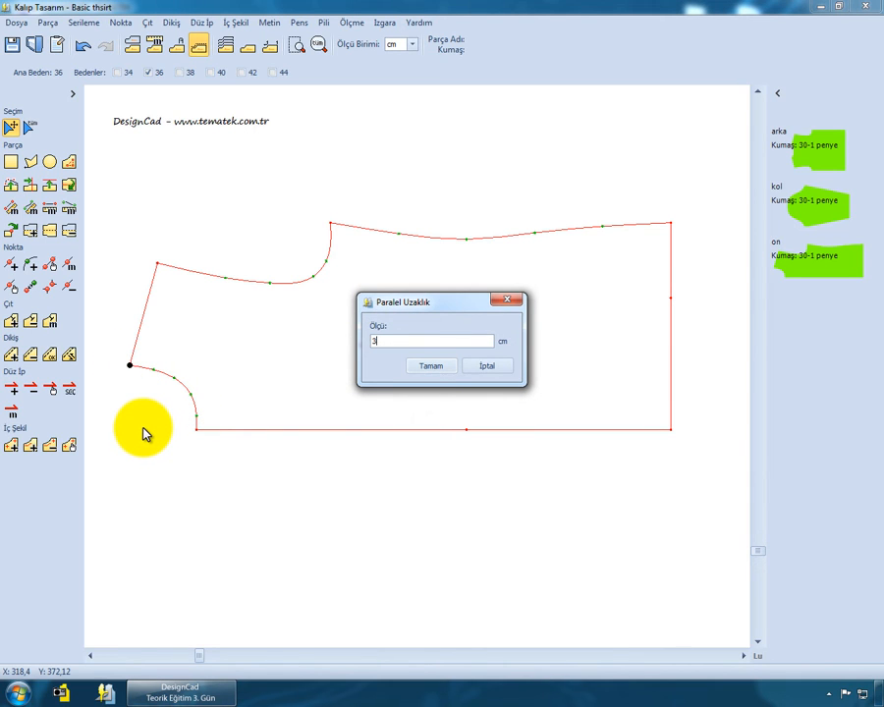
left_click(431, 366)
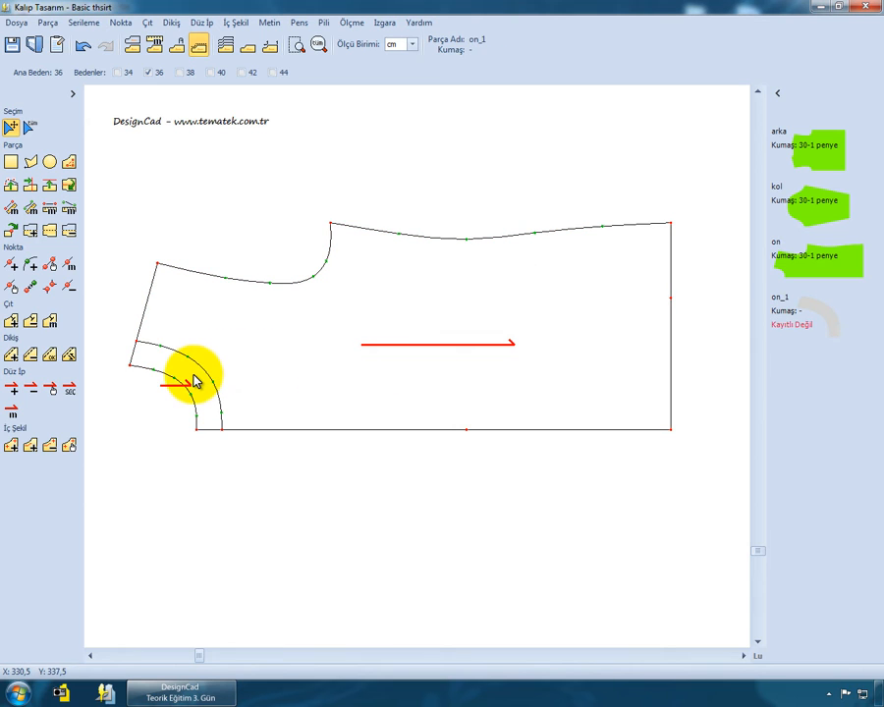
left_click_drag(194, 375, 189, 467)
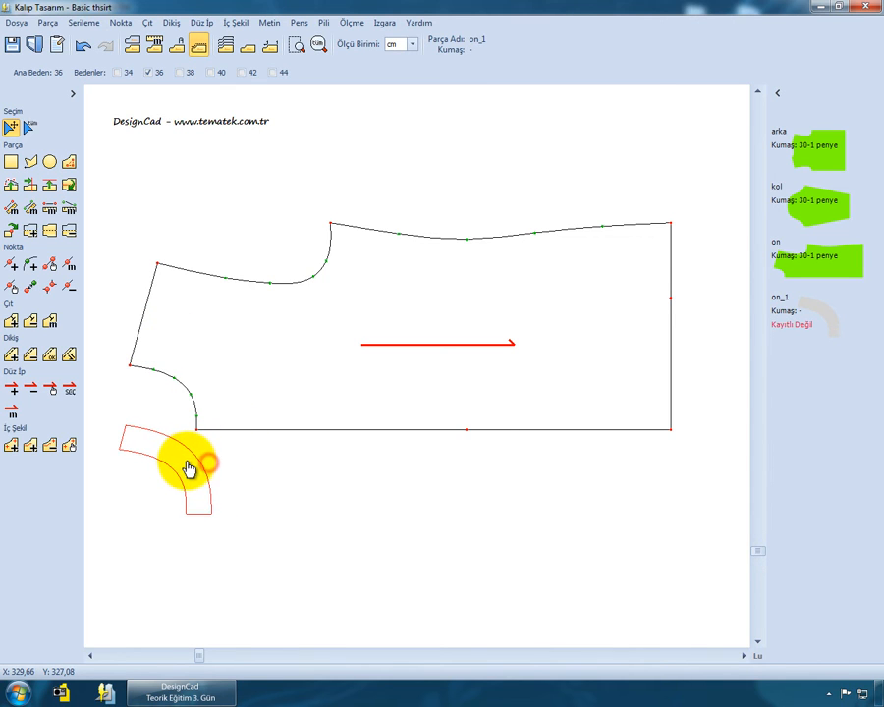
- Cut a copy of a 3 cm strip parallel to the armhole with Paralel Kes - Kopya Al and place it above the armhole
left_click(179, 337)
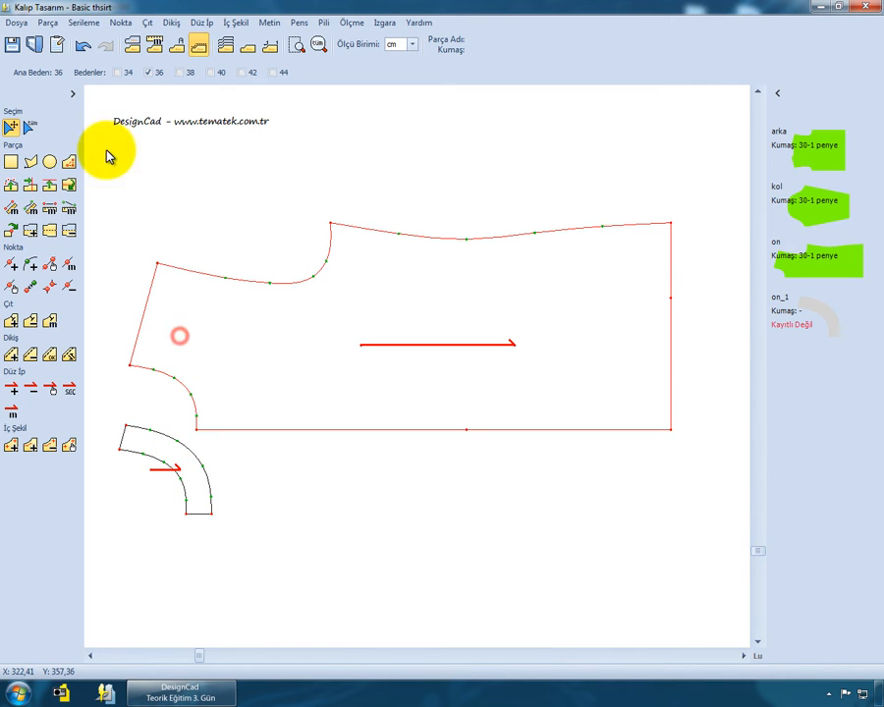
left_click(46, 25)
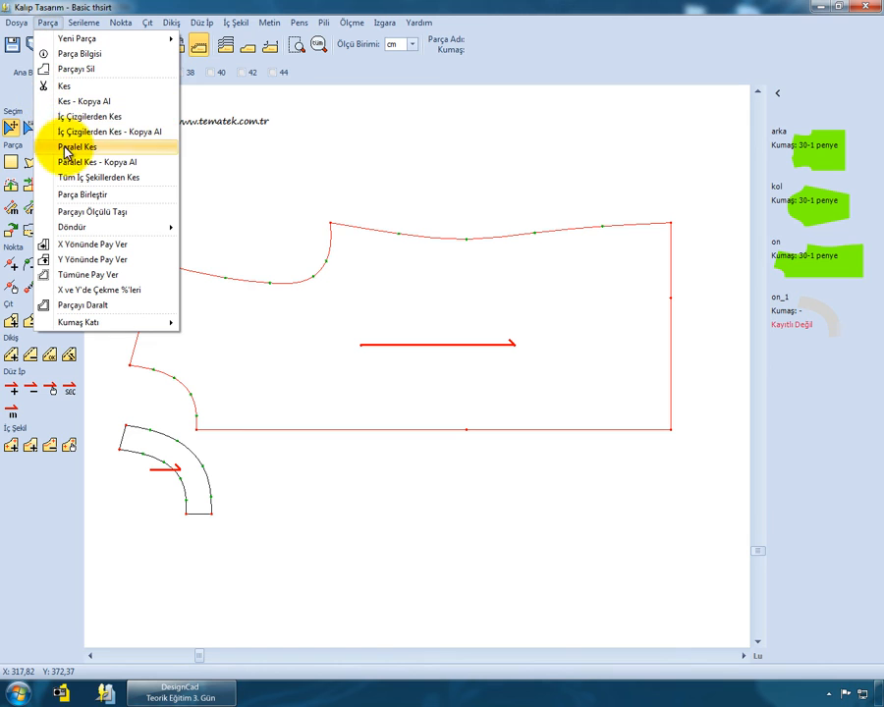
left_click(74, 167)
left_click(157, 262)
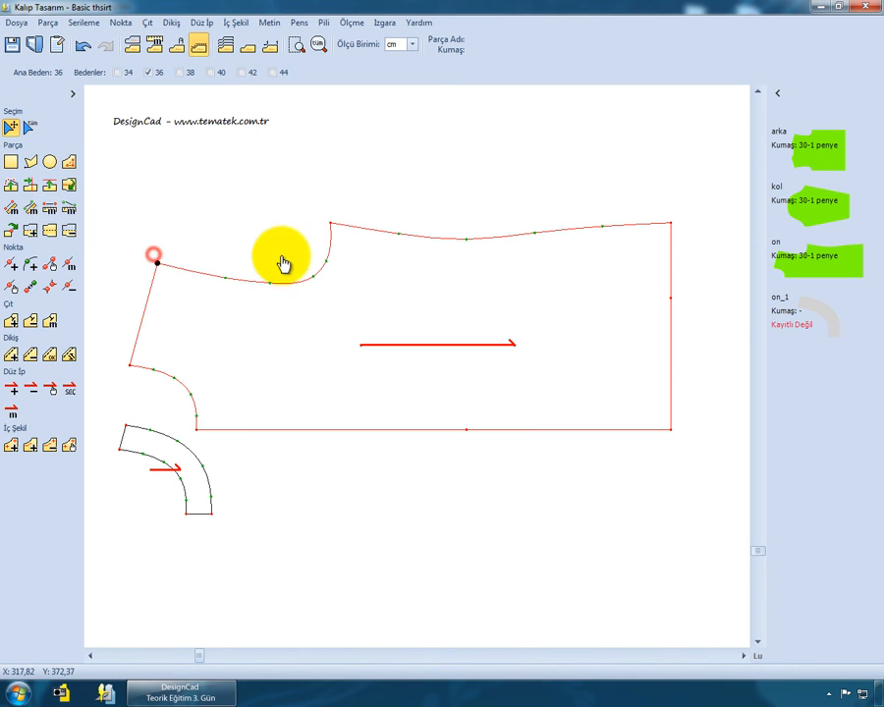
left_click(330, 223)
type("3")
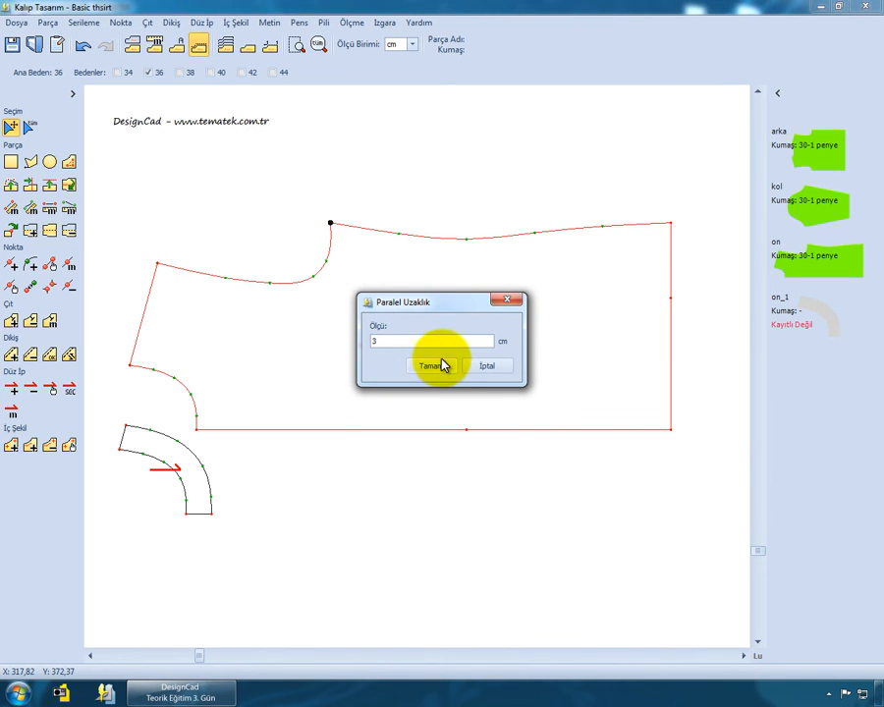
left_click(431, 366)
left_click(297, 224)
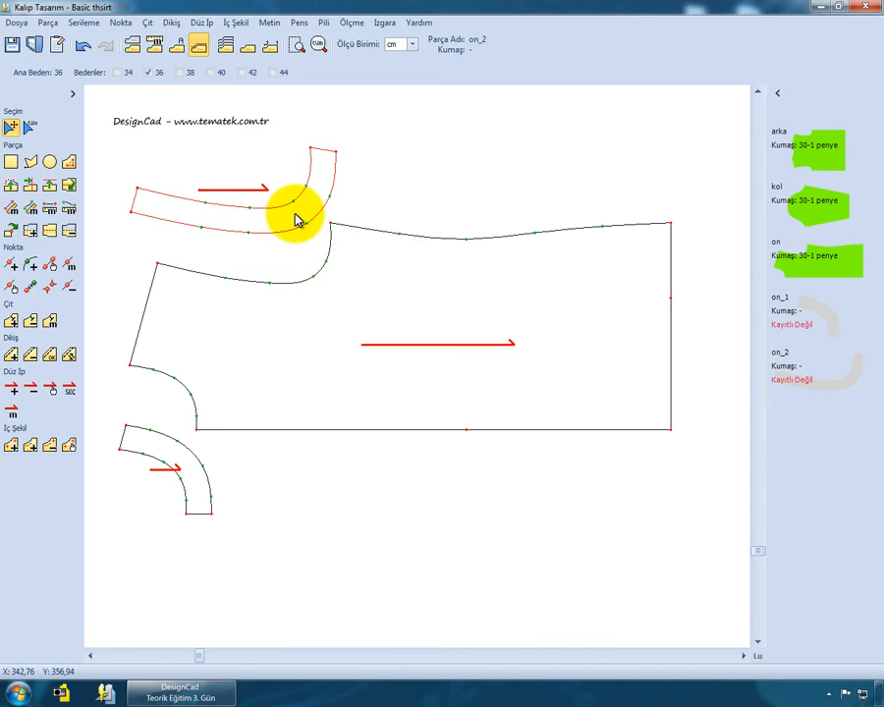
- Cut a copy of a 5 cm strip parallel to the centre front and neckline with Paralel Kes - Kopya Al, placing it below the other pieces
left_click(49, 23)
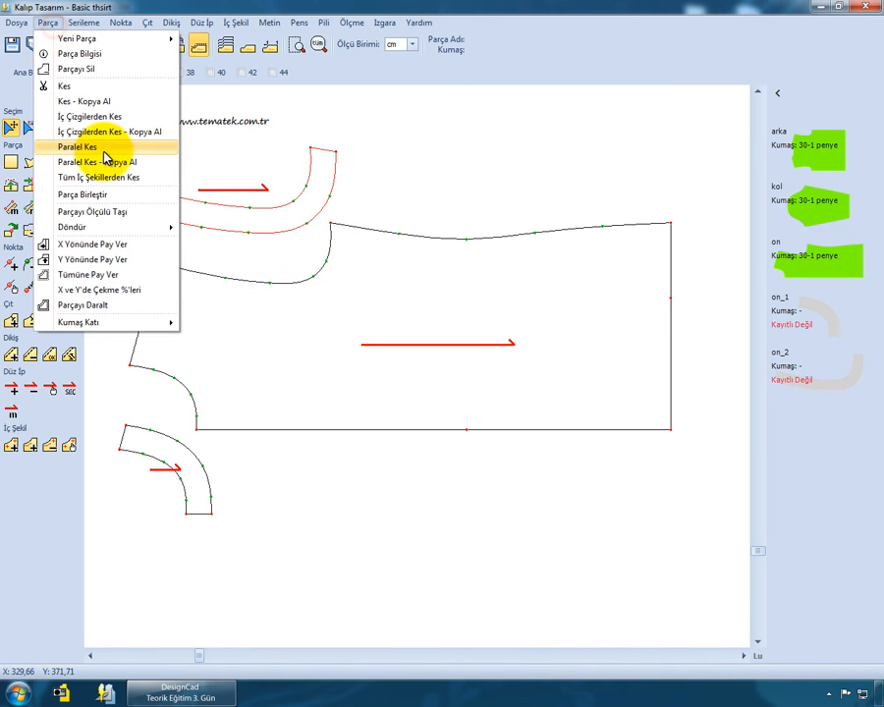
left_click(108, 163)
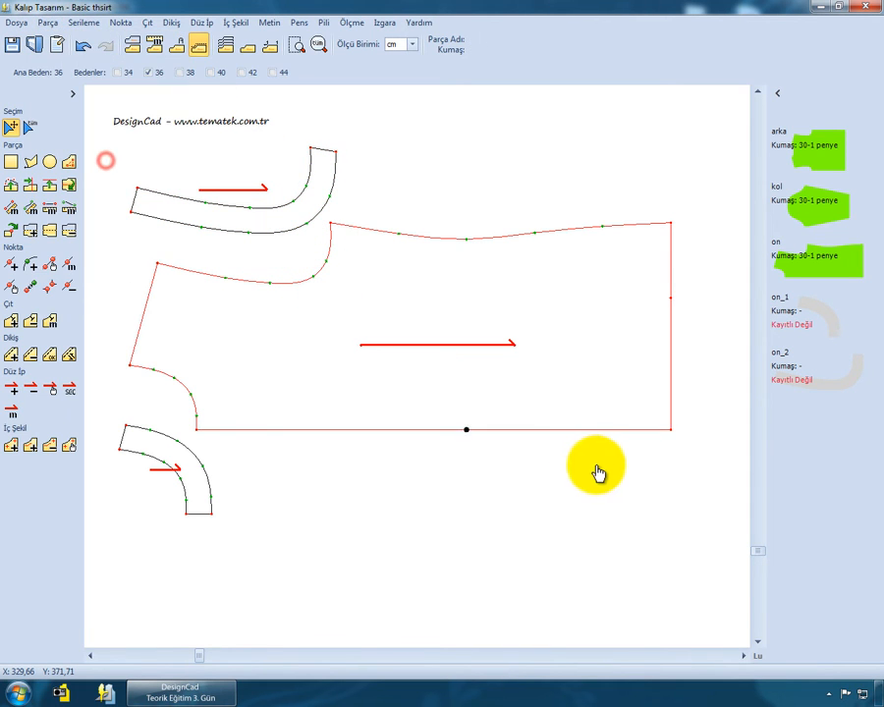
left_click(668, 432)
left_click(119, 365)
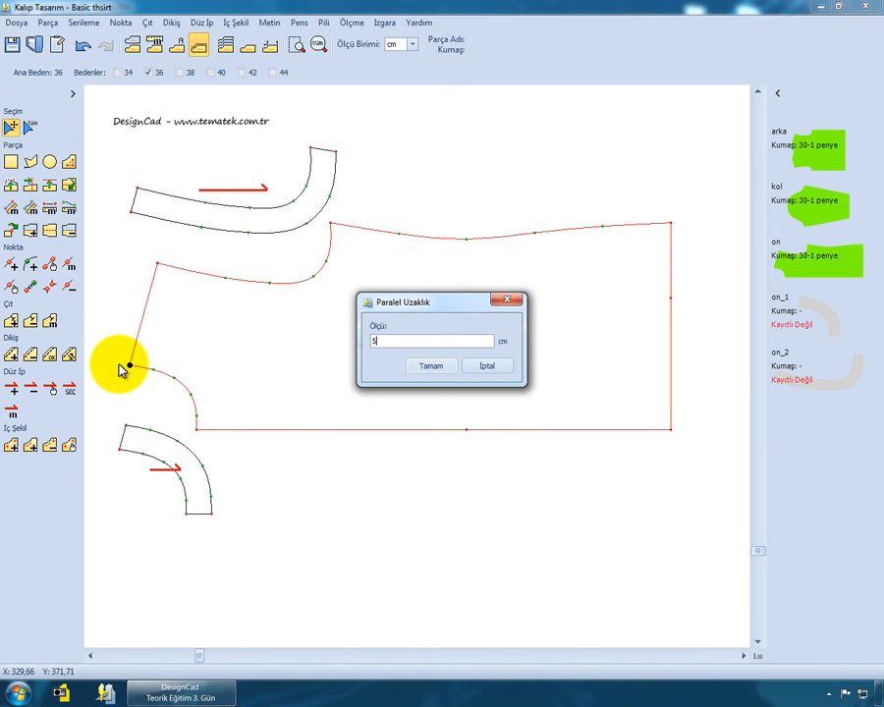
key("Return")
left_click_drag(218, 400, 227, 605)
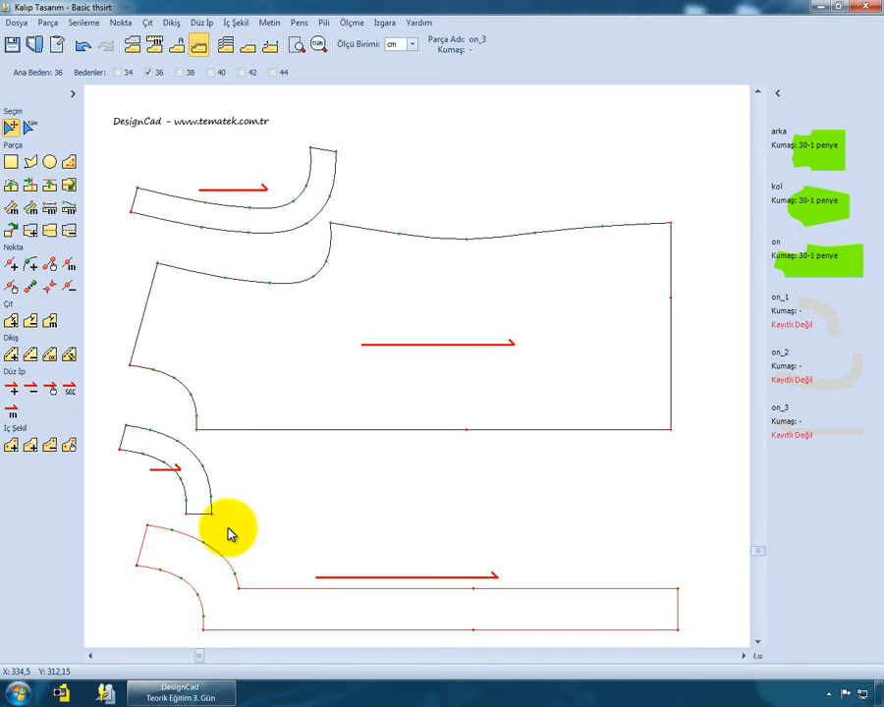
- Cut a copy of a strip parallel to the neckline, shoulder and armhole with Paralel Kes - Kopya Al and place it above the front piece
left_click(246, 383)
left_click(48, 22)
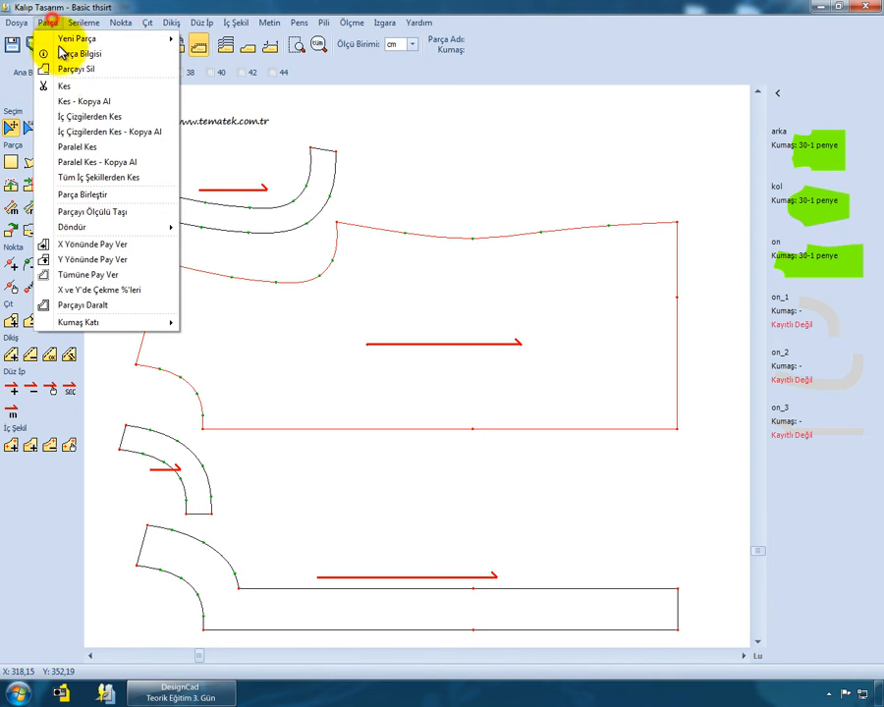
left_click(94, 161)
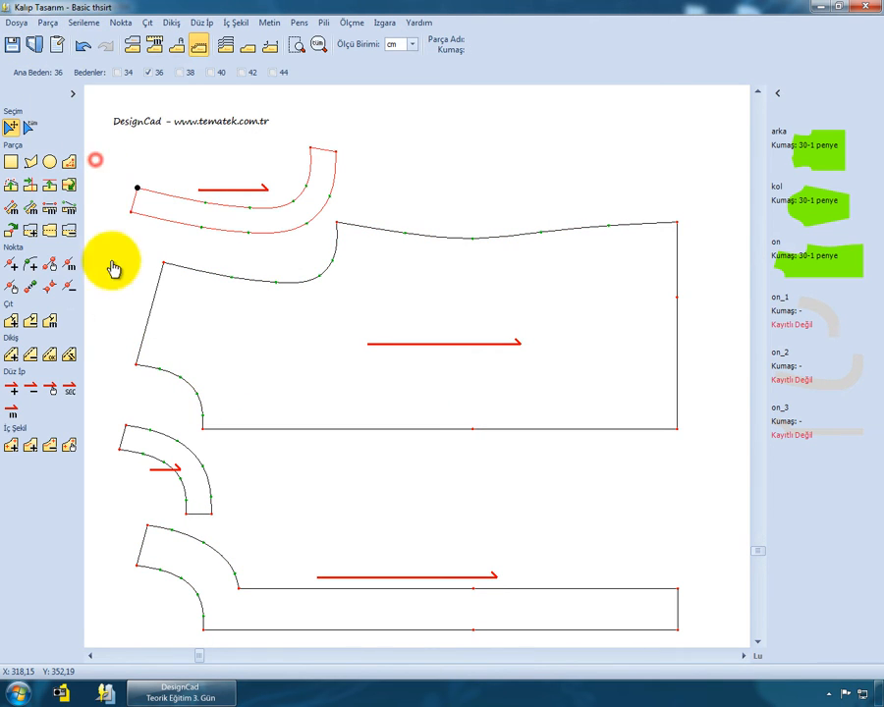
left_click(202, 432)
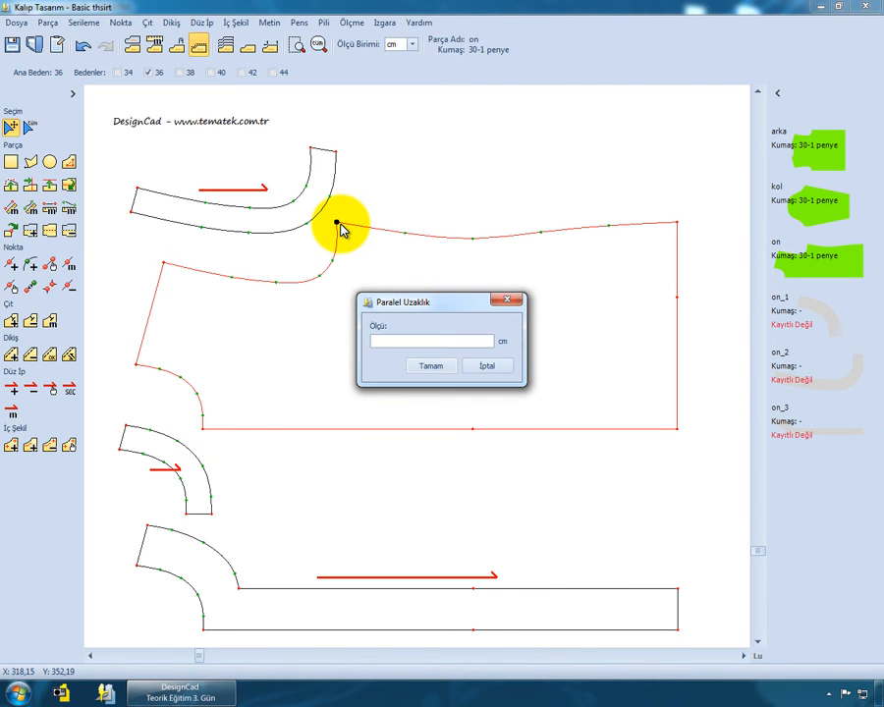
key("Return")
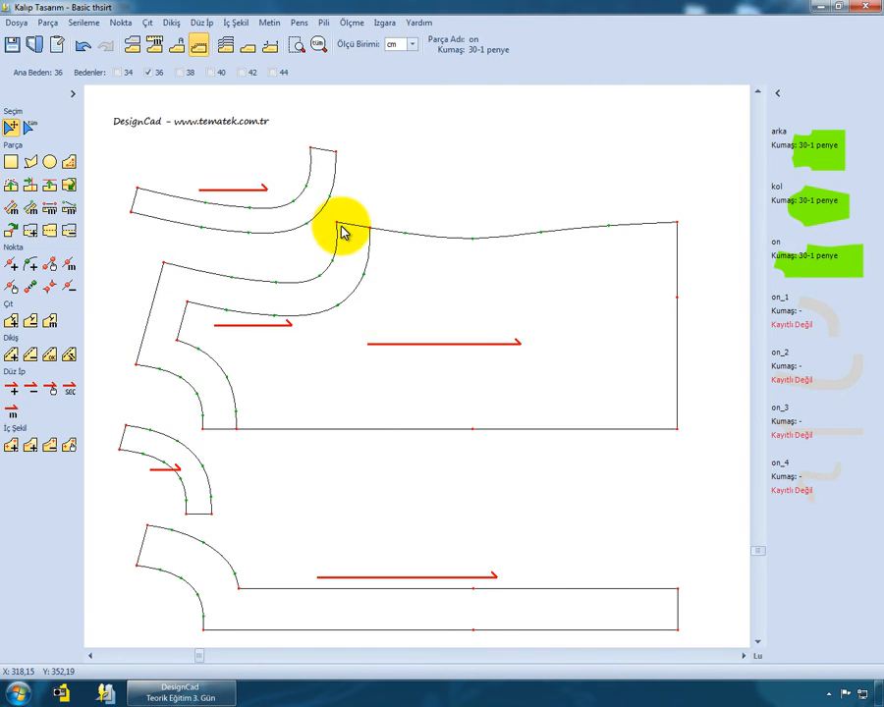
left_click_drag(334, 284, 567, 130)
- Delete the four copied strips, leaving only the front piece in the work area
scroll(420, 329, "down", 2)
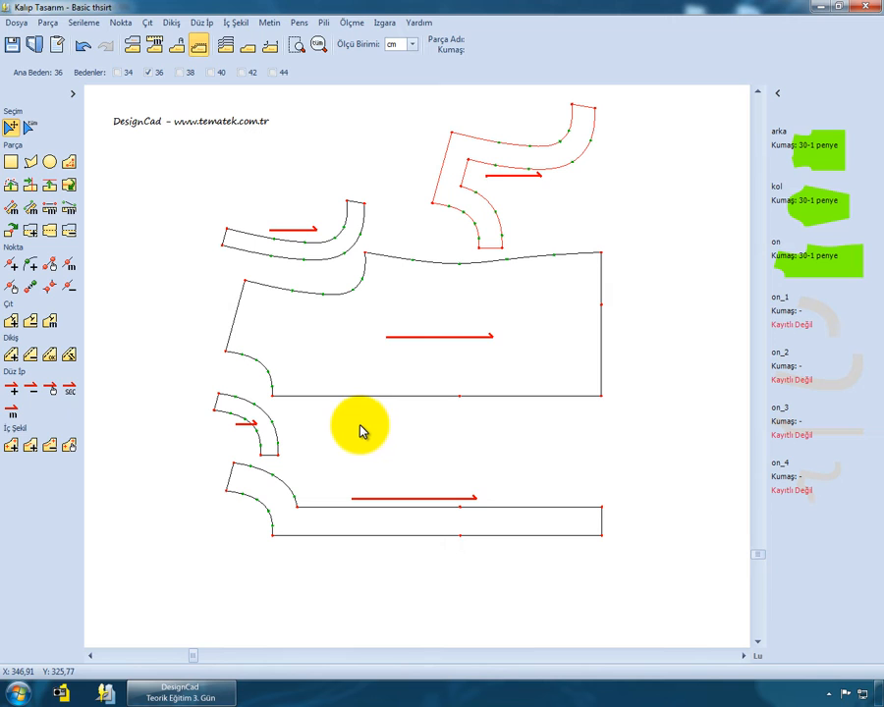
left_click(307, 254)
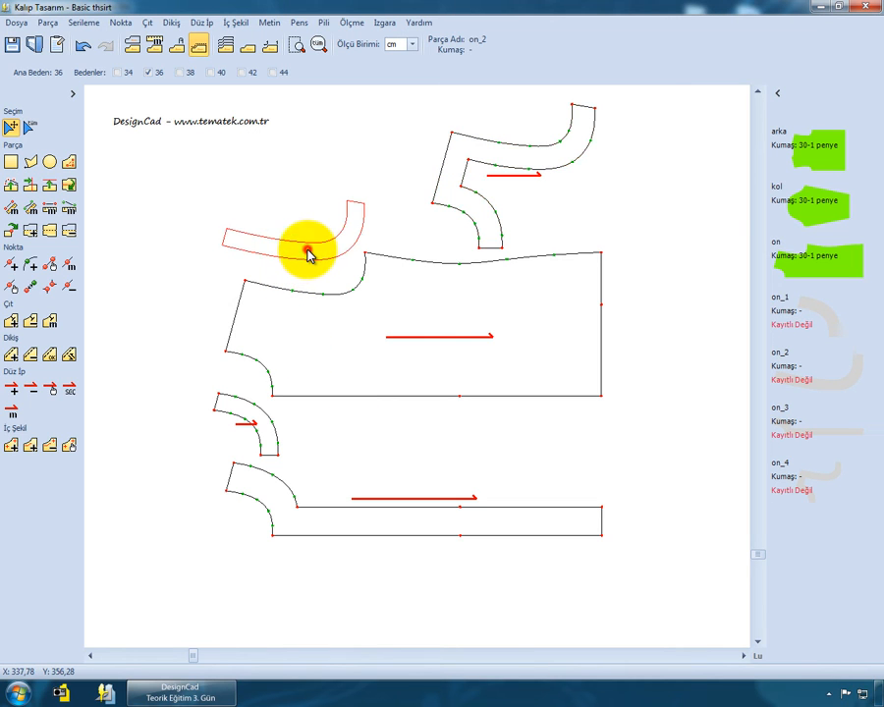
key("Delete")
left_click(416, 361)
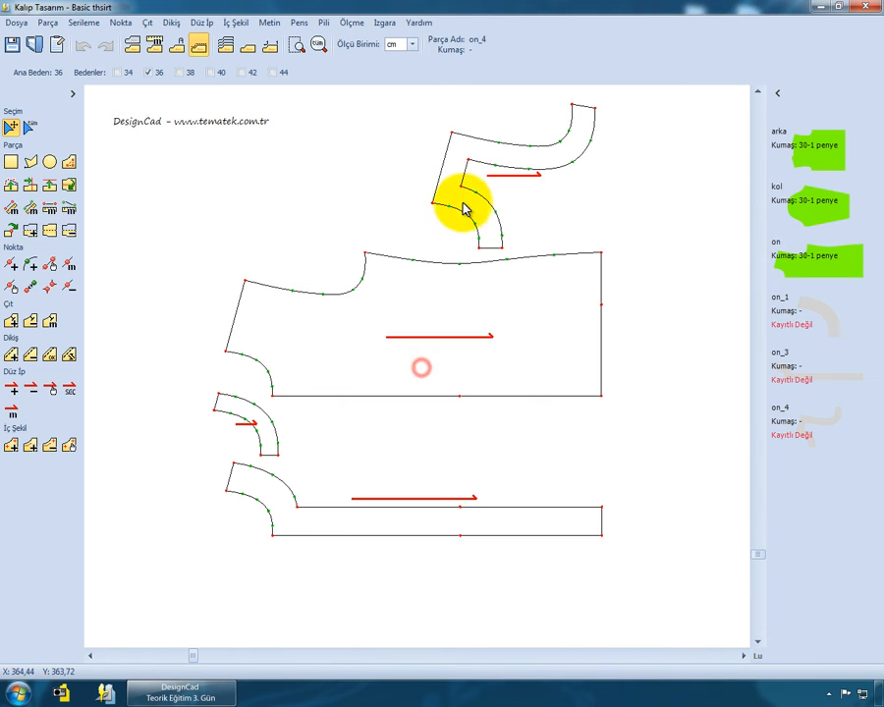
left_click(464, 202)
key("Delete")
left_click(417, 363)
left_click(274, 435)
key("Delete")
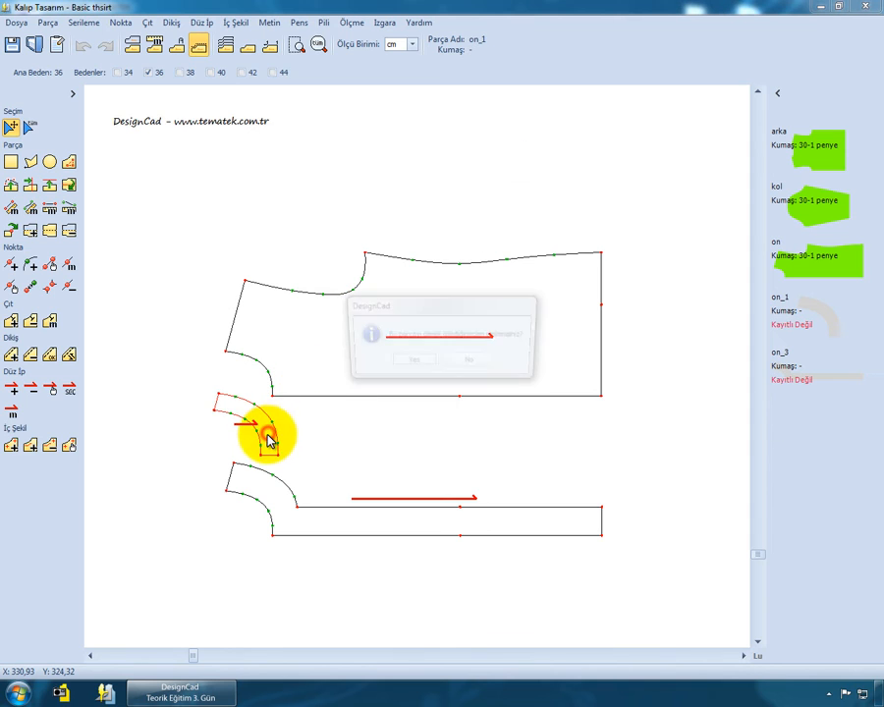
left_click(398, 363)
left_click(278, 497)
key("Delete")
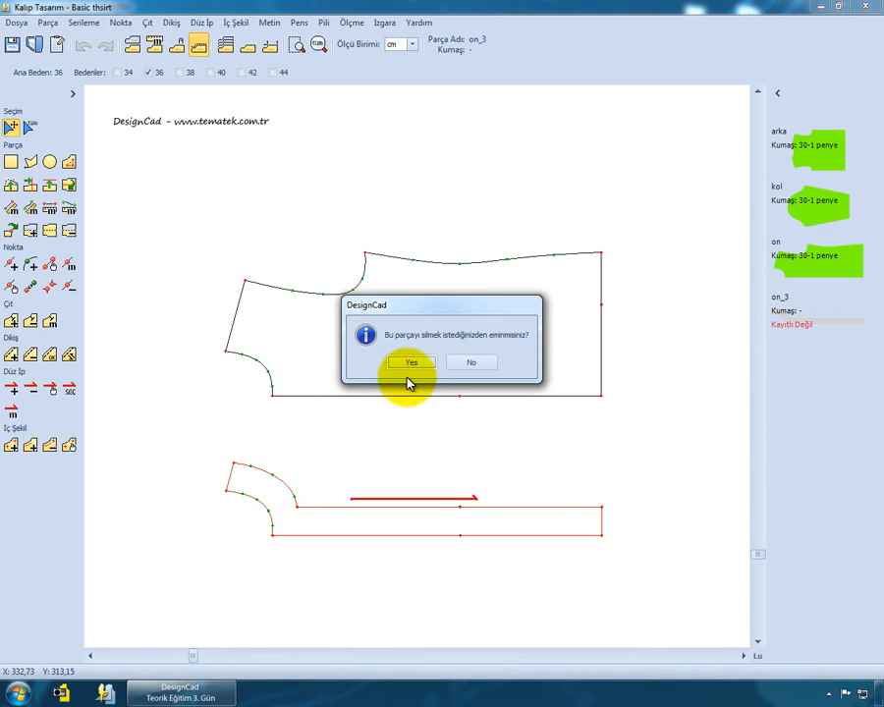
left_click(411, 364)
- Reposition the front piece in the work area and select it with the Seçim tool
left_click_drag(371, 331, 344, 382)
scroll(357, 396, "up", 2)
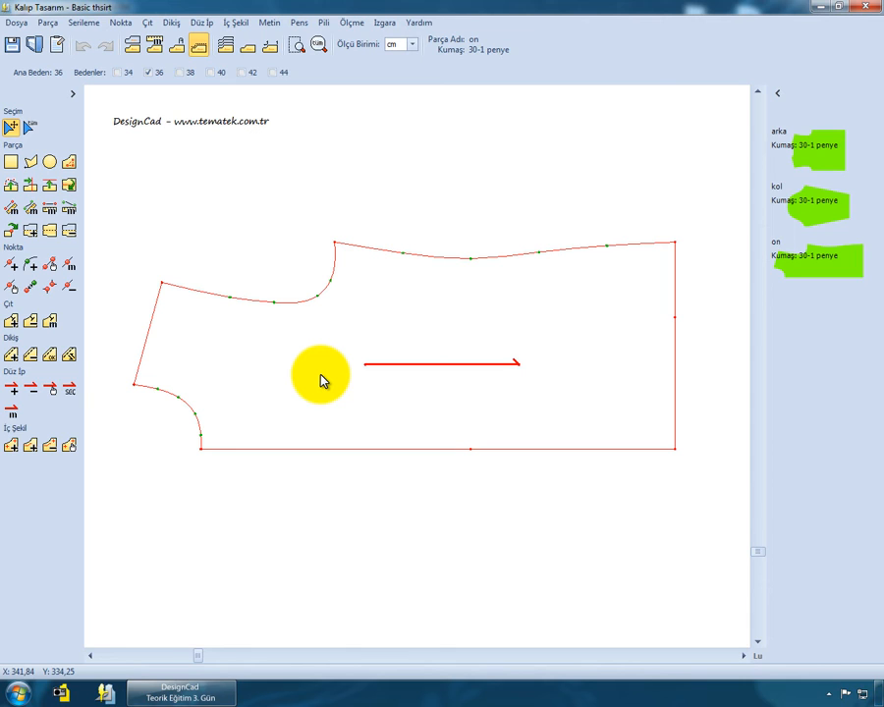
left_click(322, 352)
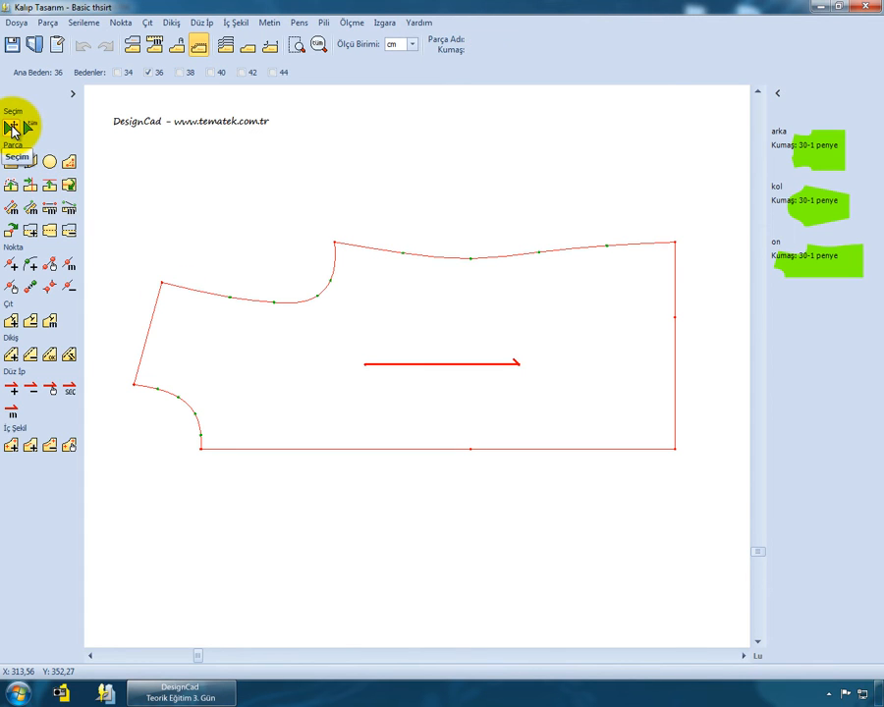
left_click(11, 128)
left_click(223, 397)
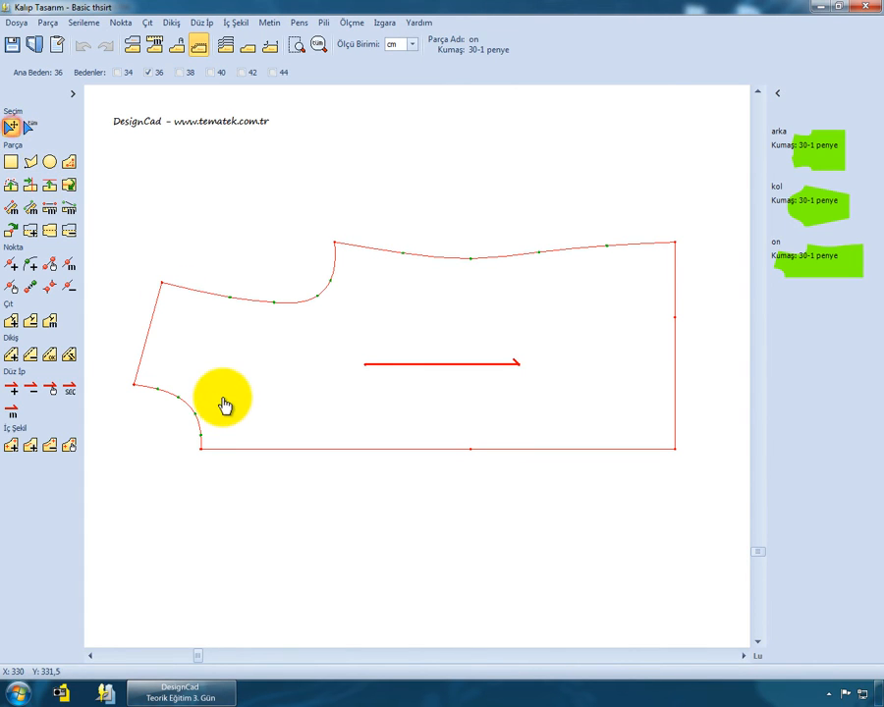
- Cut the front piece with Kes across the waist from side seam to centre front and move the two halves apart
left_click(52, 24)
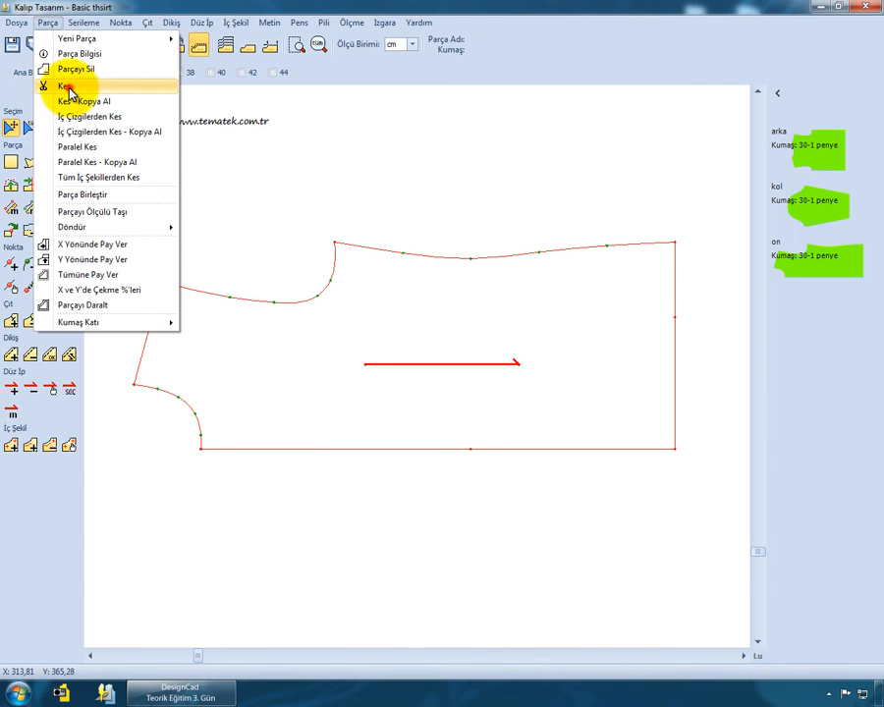
left_click(59, 87)
left_click(473, 259)
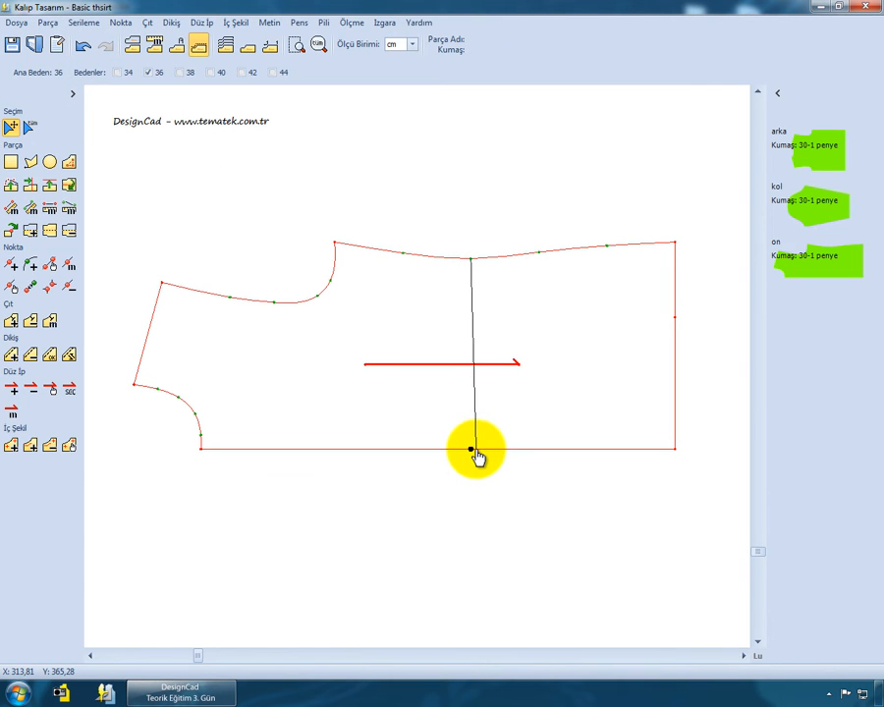
left_click(473, 449)
left_click(419, 362)
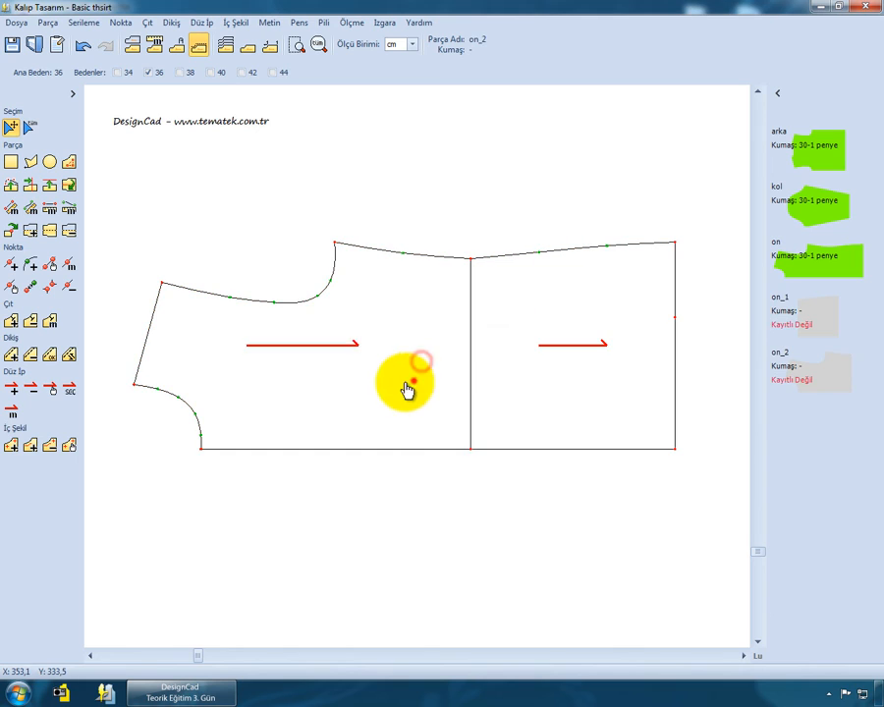
left_click(412, 379)
left_click(495, 378)
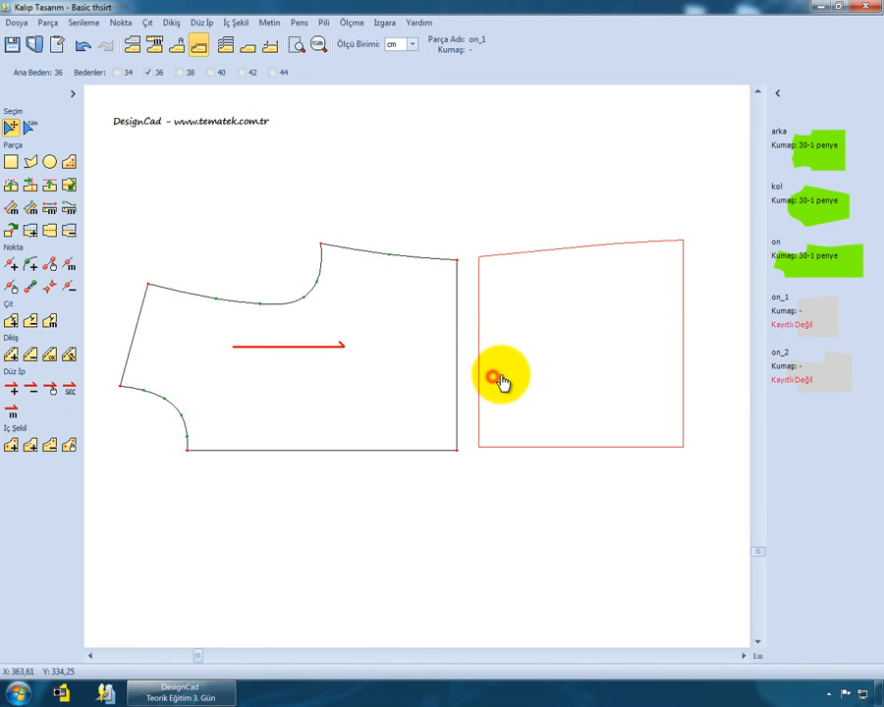
- Cut the upper front piece with Kes diagonally from a neckline curve point to an armhole curve point
left_click(54, 24)
left_click(45, 86)
left_click(315, 356)
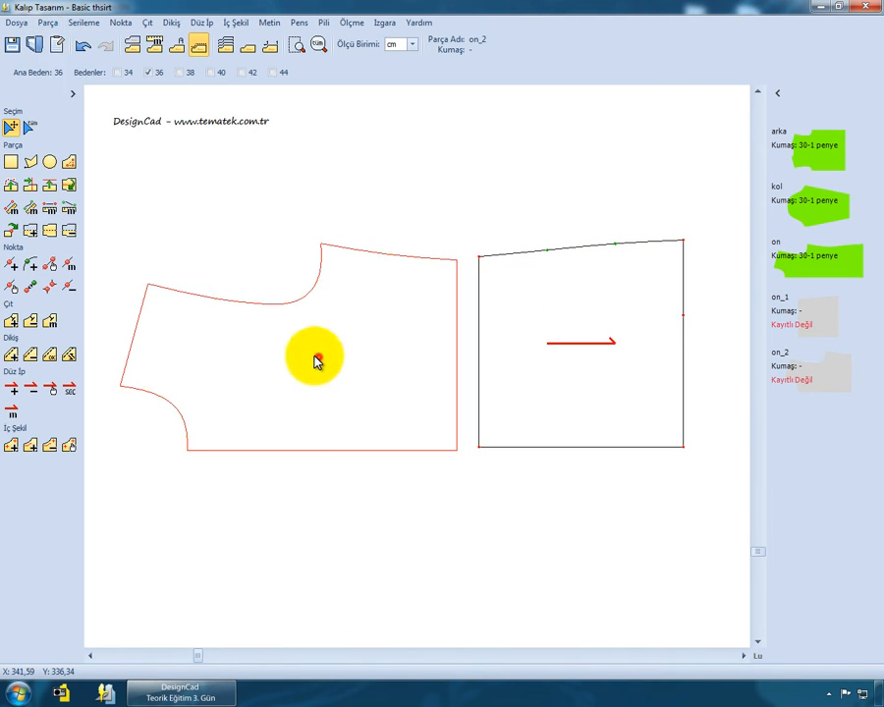
left_click(49, 24)
left_click(59, 85)
left_click(190, 401)
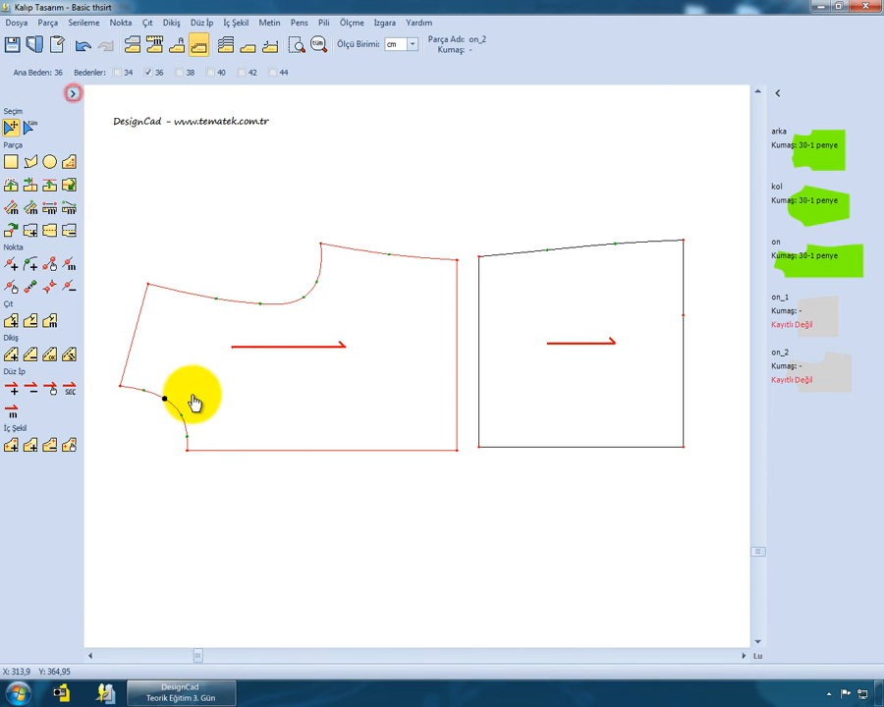
left_click(260, 302)
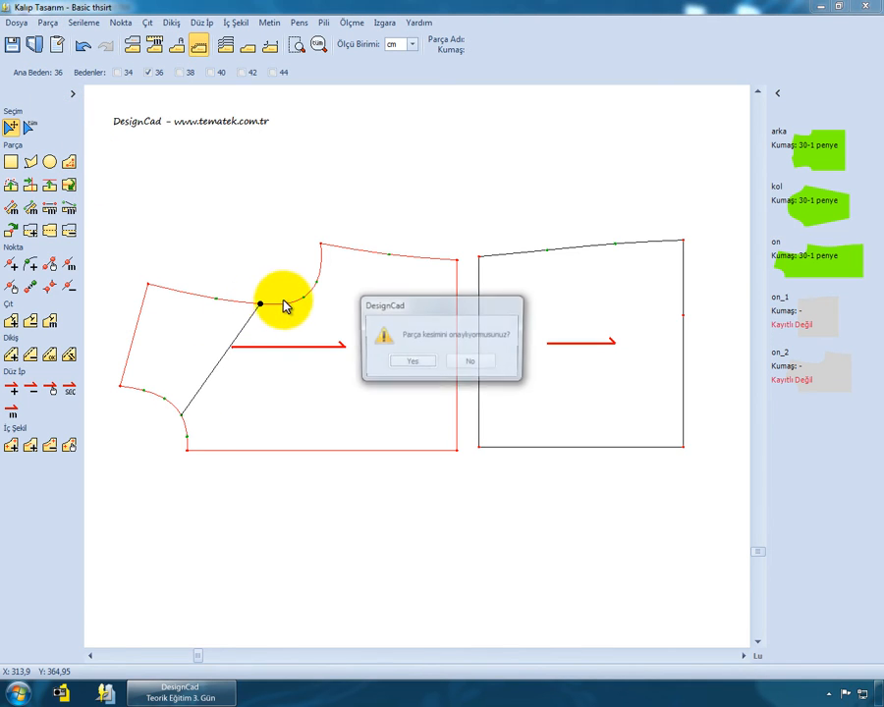
left_click(427, 365)
- Space out the shoulder, upper front and lower front pieces with gaps between them
left_click_drag(156, 347, 142, 333)
left_click(509, 360)
left_click_drag(530, 369, 528, 367)
left_click_drag(423, 367, 434, 379)
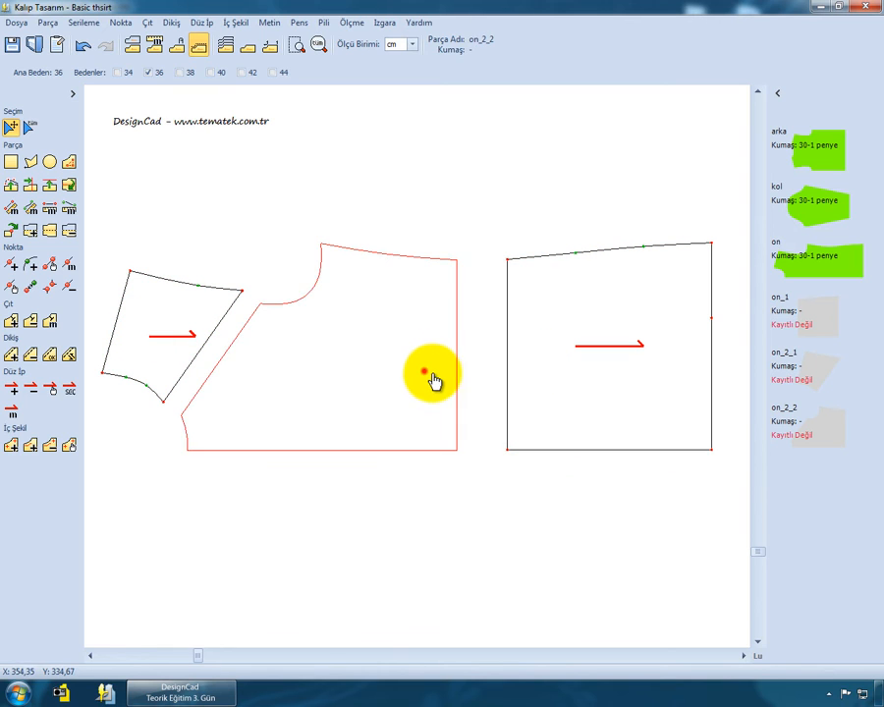
left_click_drag(201, 331, 206, 336)
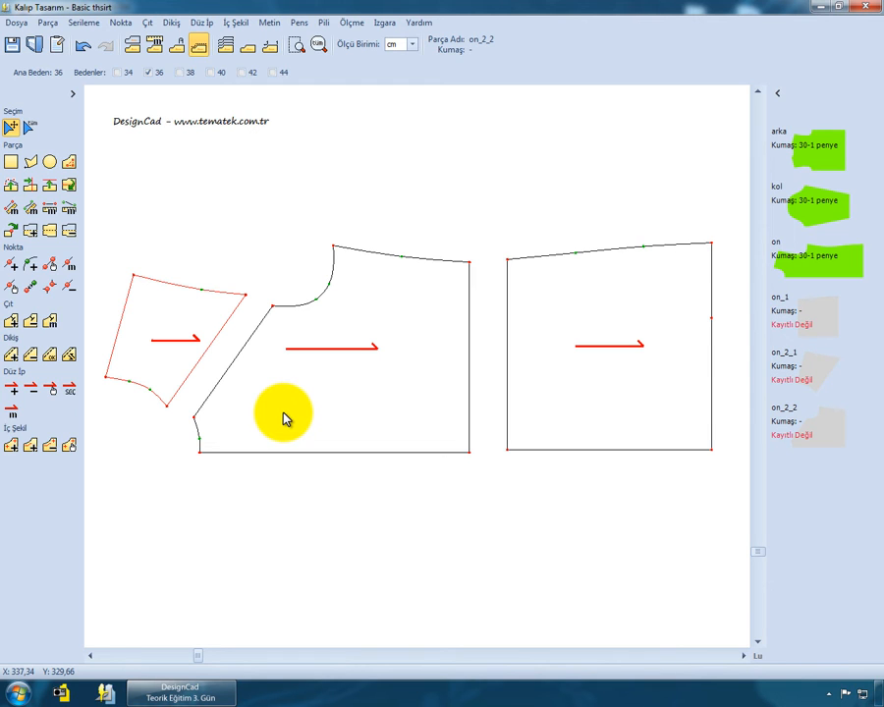
- Join the shoulder piece to the upper front piece with Parça Birleştir along their diagonal cut edges, adding the seam lines to the joined piece
left_click(47, 23)
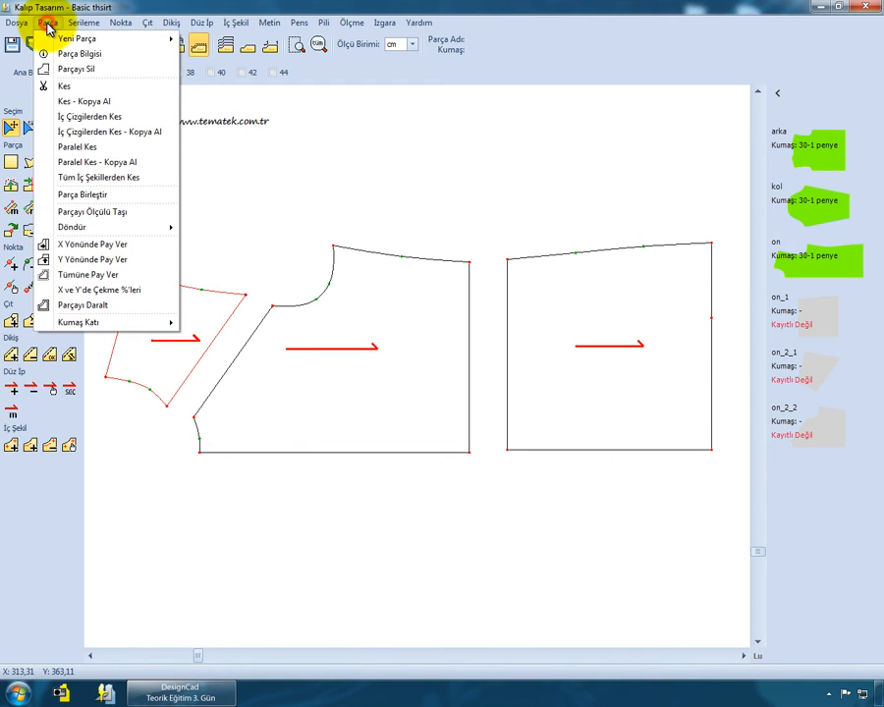
left_click(87, 196)
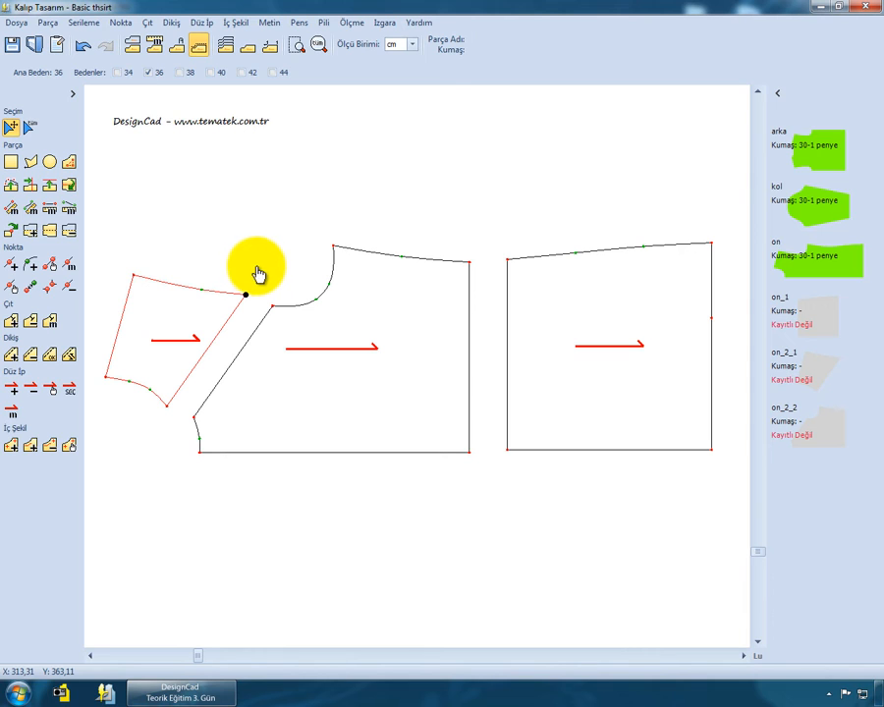
left_click(157, 317)
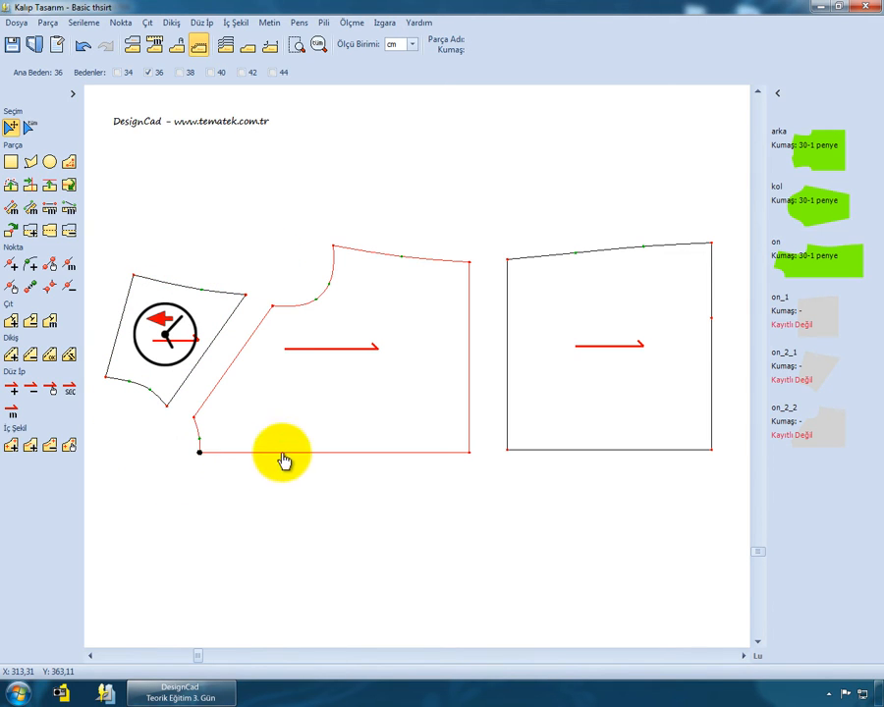
left_click(244, 295)
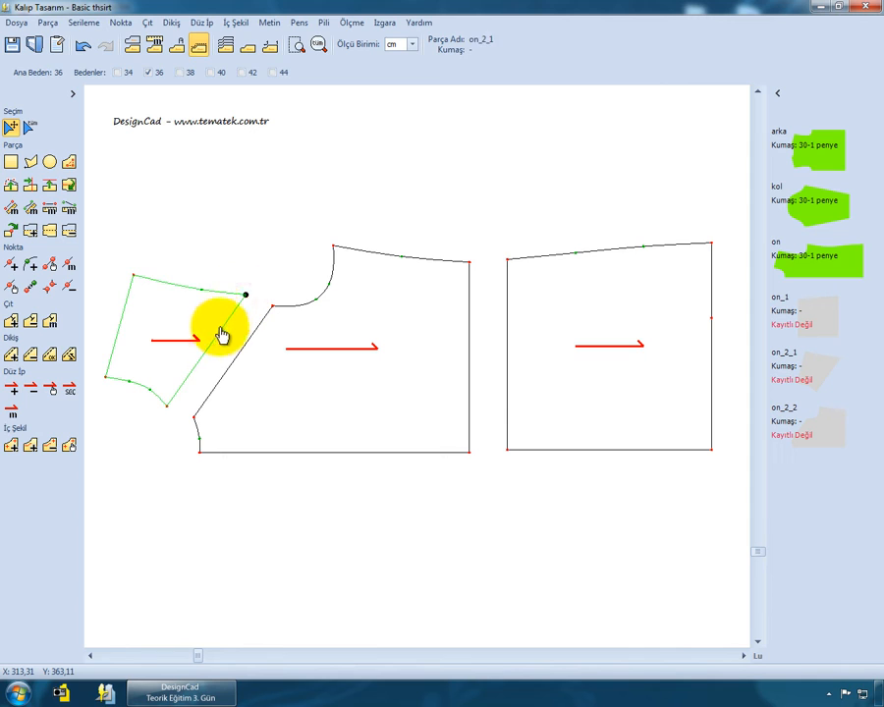
left_click(167, 405)
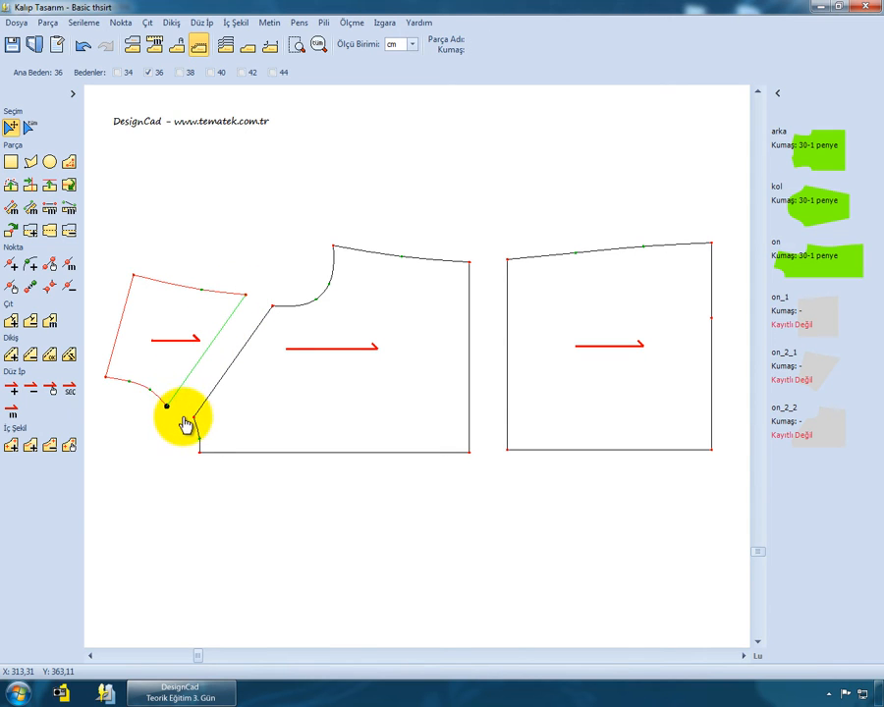
left_click(196, 420)
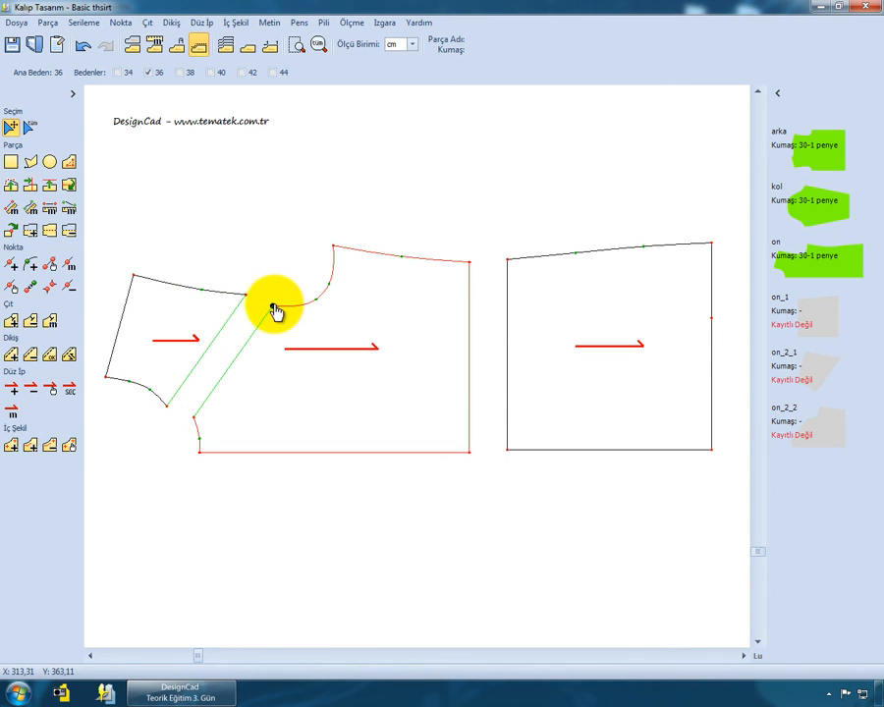
left_click(273, 307)
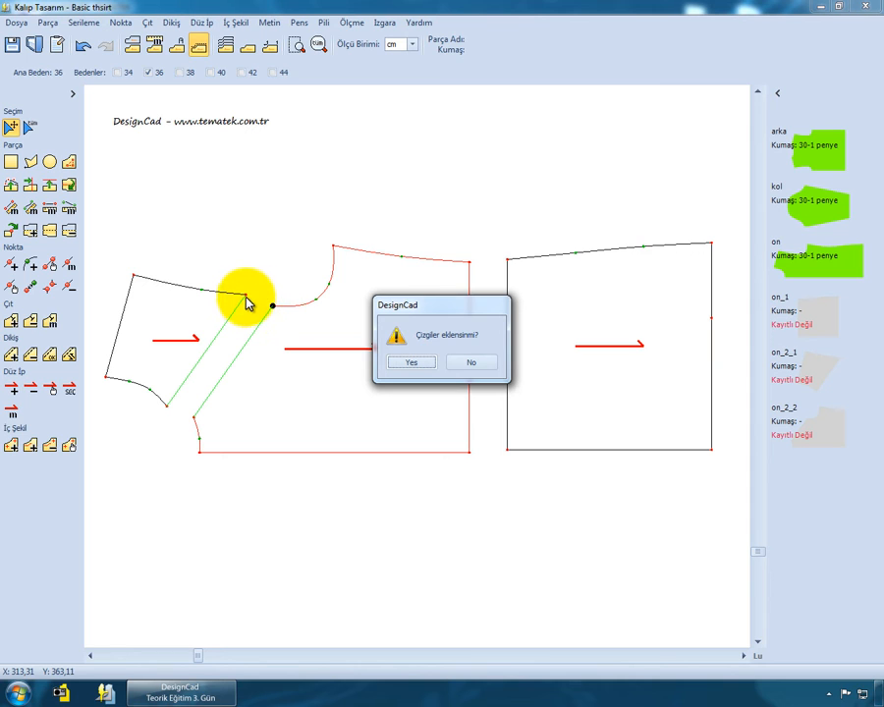
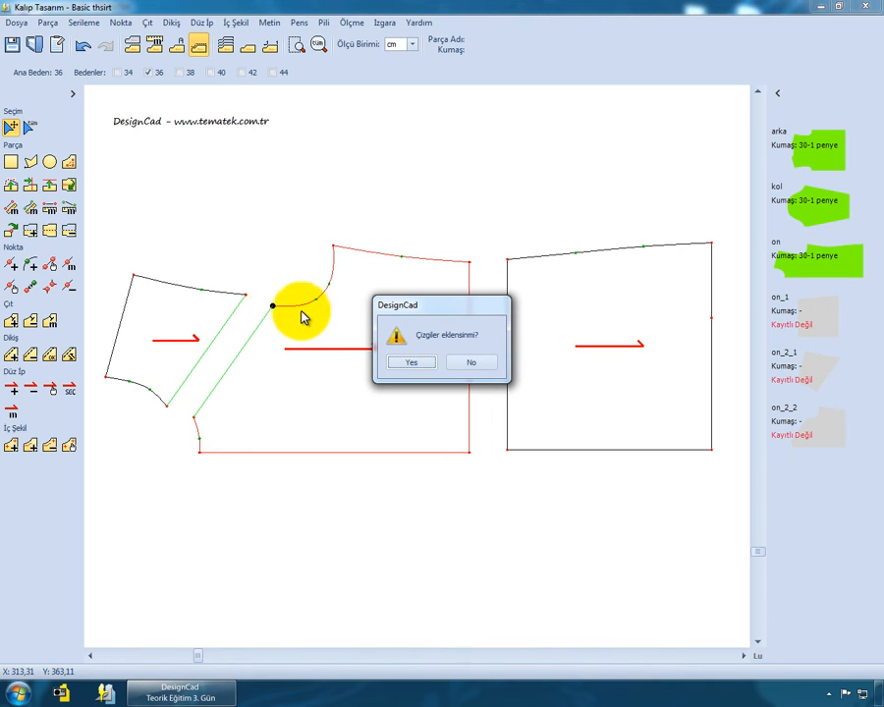
left_click(409, 366)
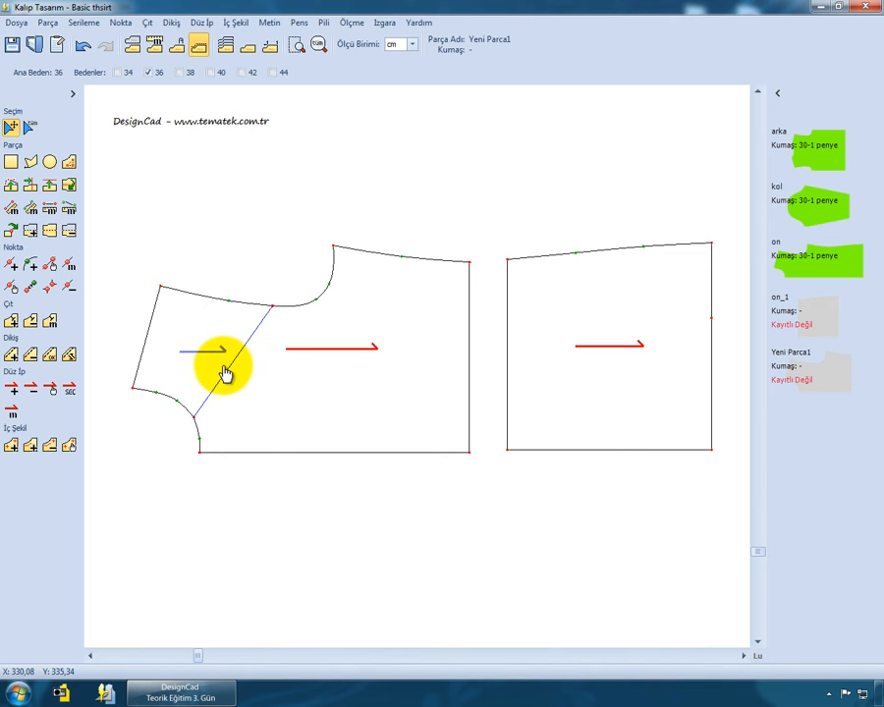
- Delete the diagonal internal line left along the join between the shoulder and upper front areas
left_click(49, 447)
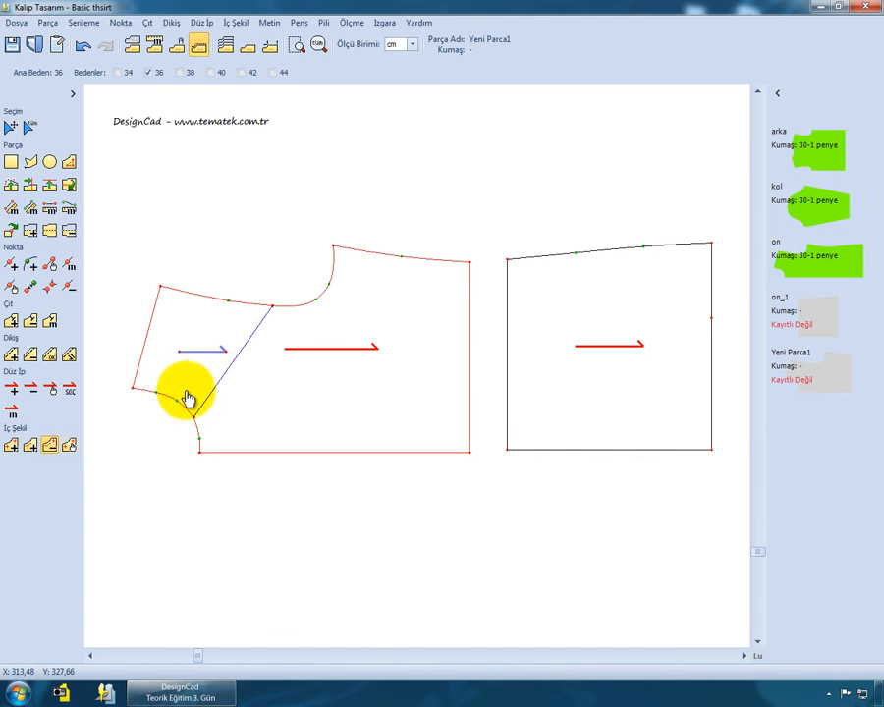
left_click(225, 373)
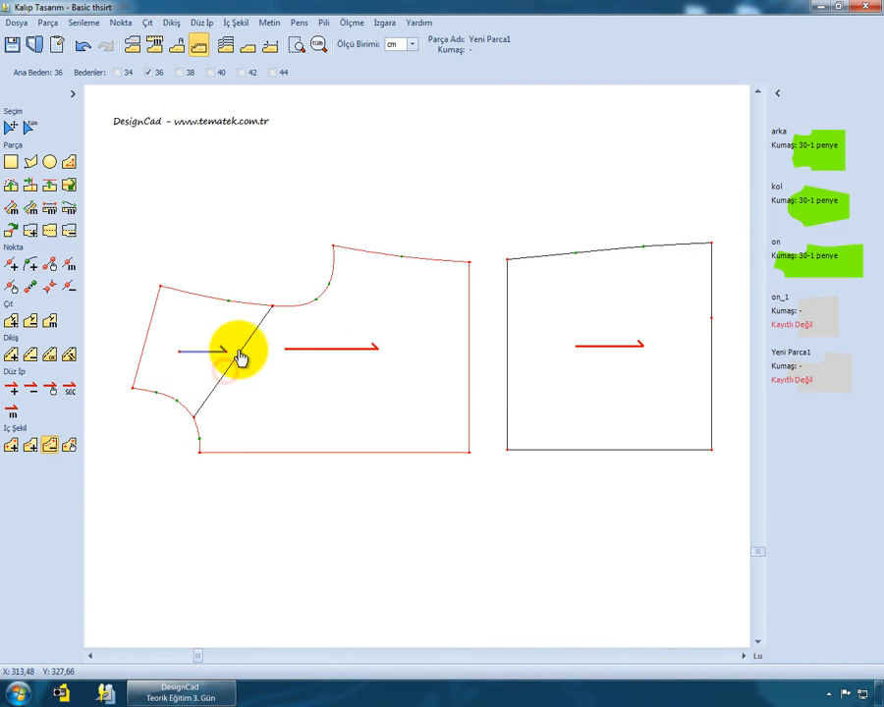
left_click(238, 351)
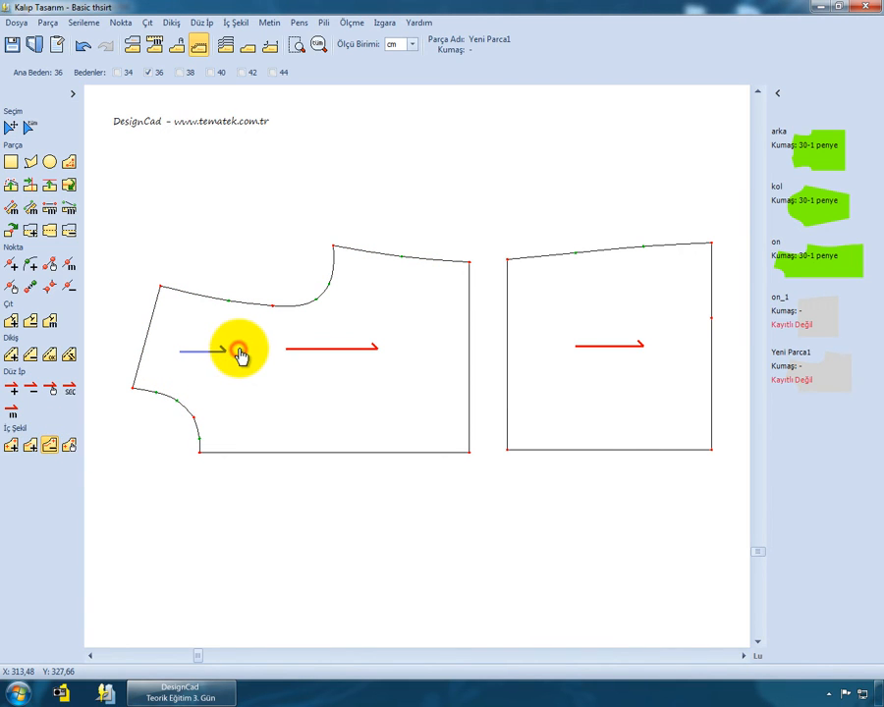
- Shift the joined upper front piece and the lower front piece slightly, keeping a gap between them
left_click(9, 126)
left_click(234, 346)
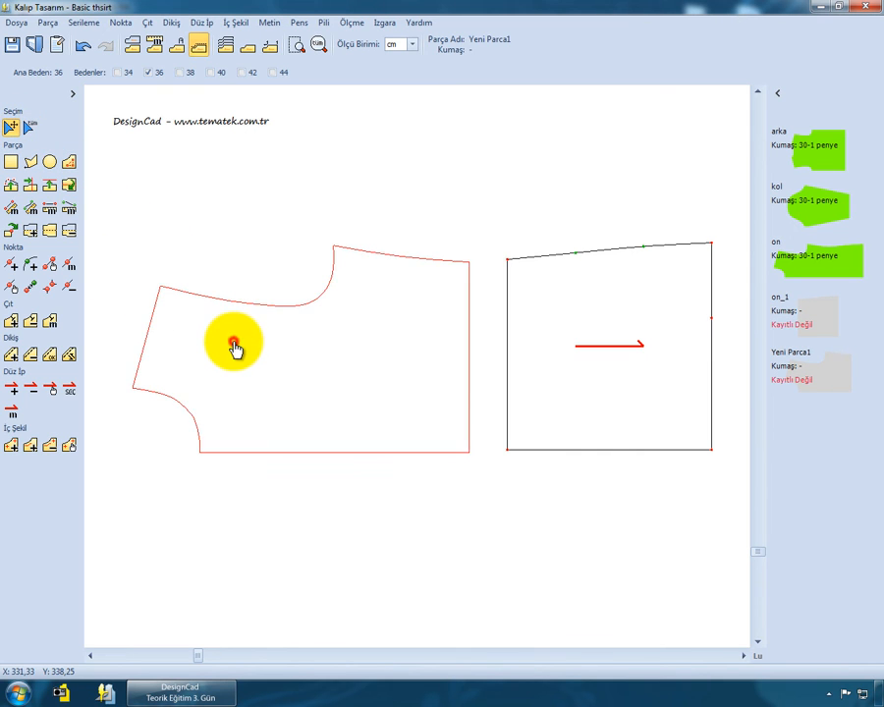
left_click_drag(234, 342, 218, 336)
left_click_drag(530, 320, 515, 317)
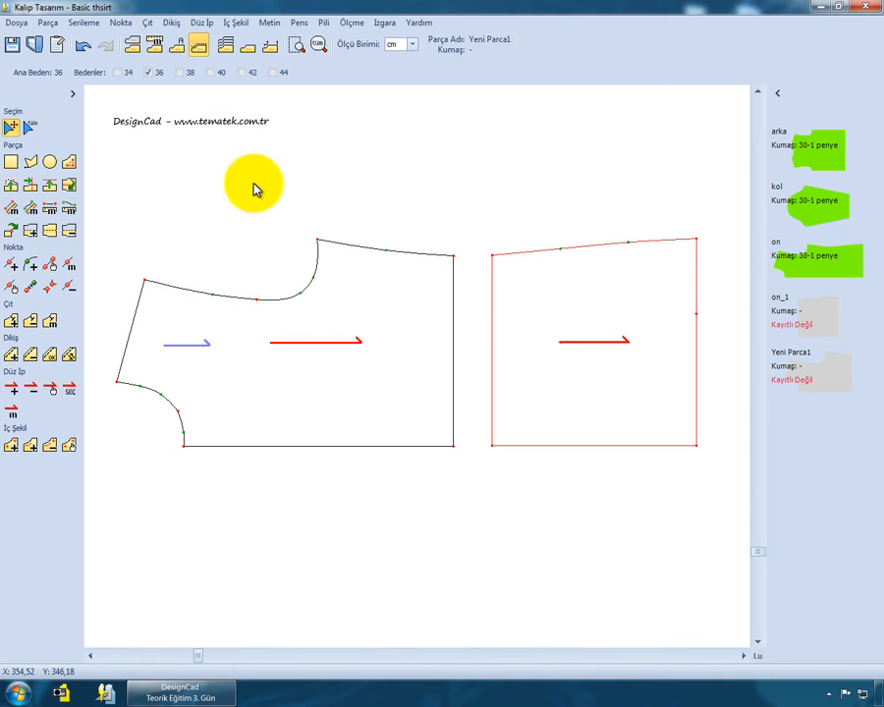
- Join the upper front piece to the lower front piece with Parça Birleştir along their waist edges, without adding the seam lines
left_click(41, 21)
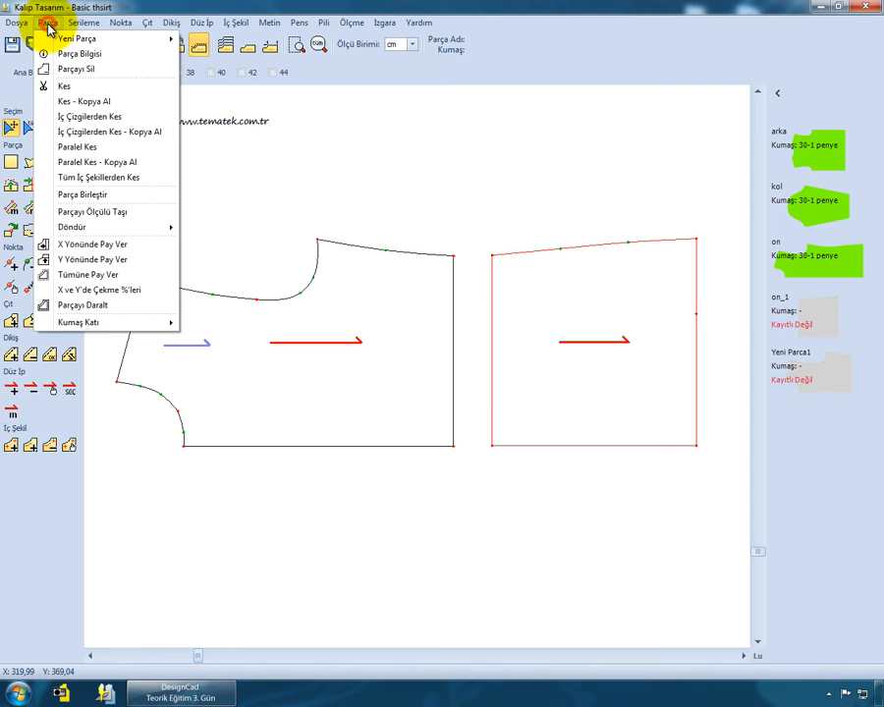
left_click(94, 198)
left_click(454, 257)
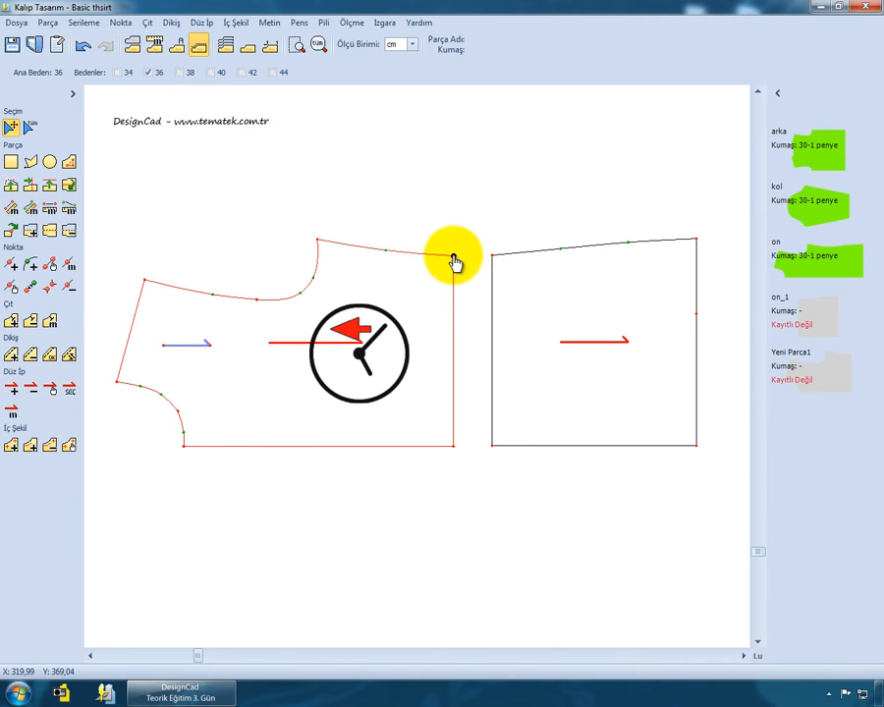
left_click(455, 447)
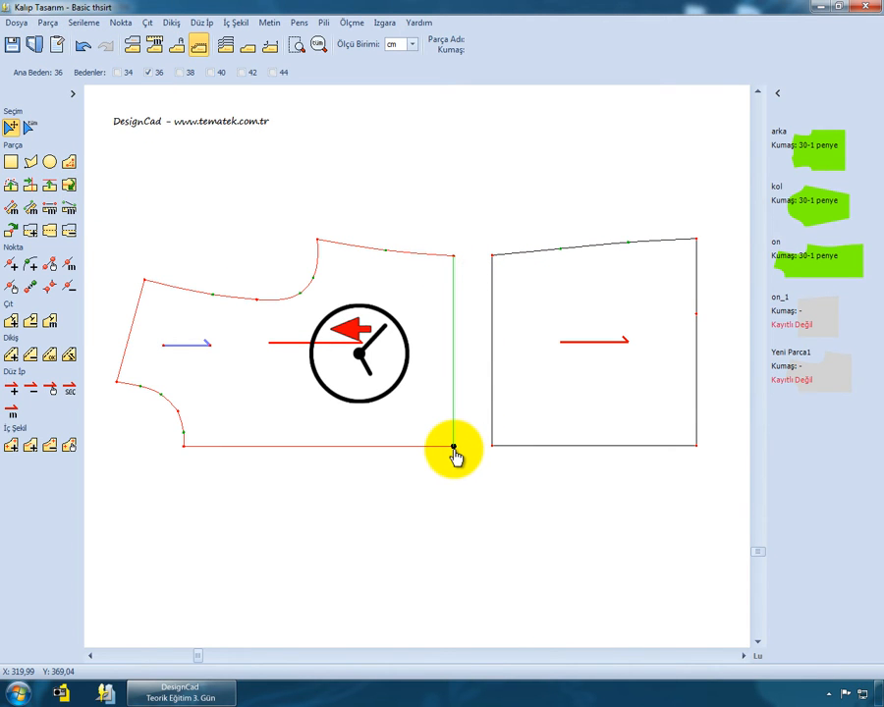
left_click(493, 447)
left_click(493, 447)
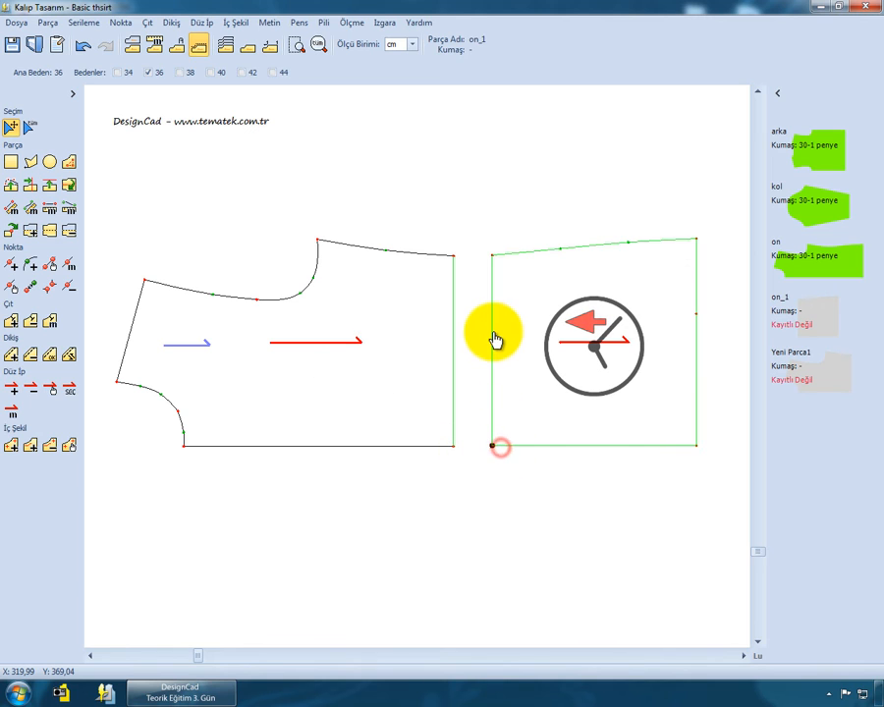
left_click(493, 255)
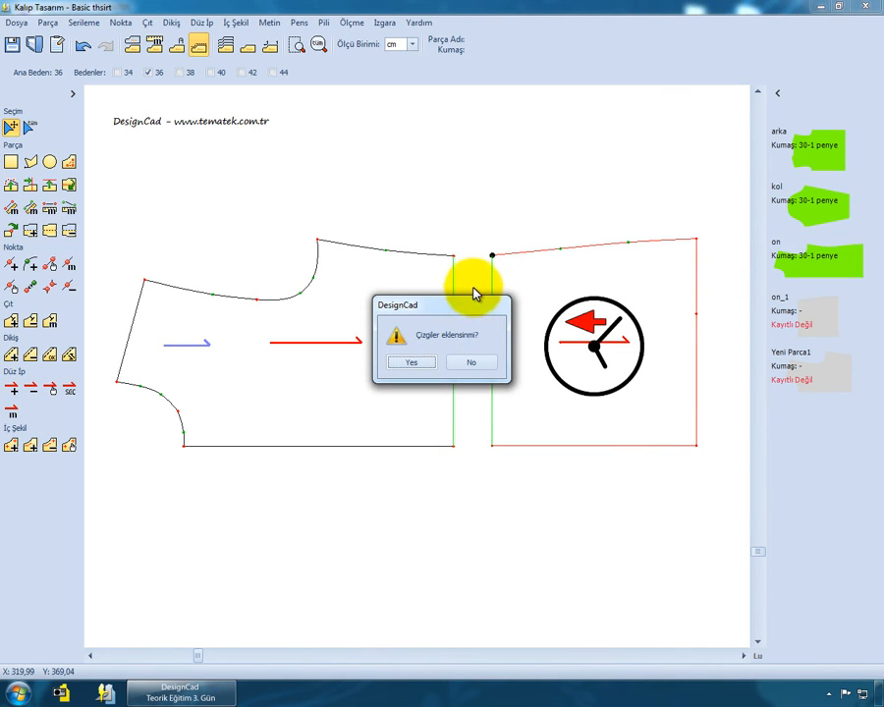
left_click_drag(454, 305, 355, 382)
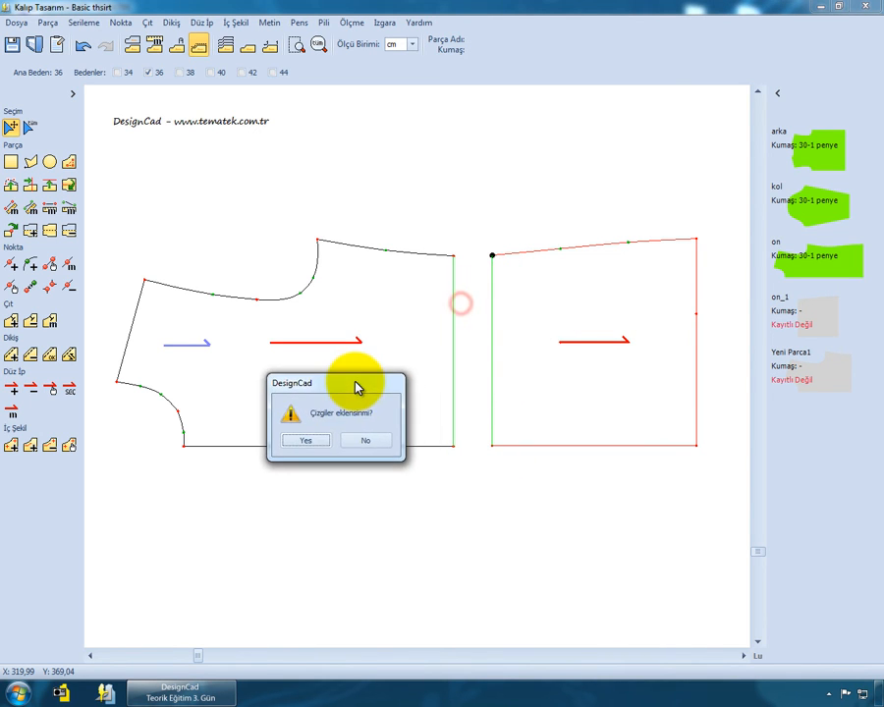
left_click(366, 444)
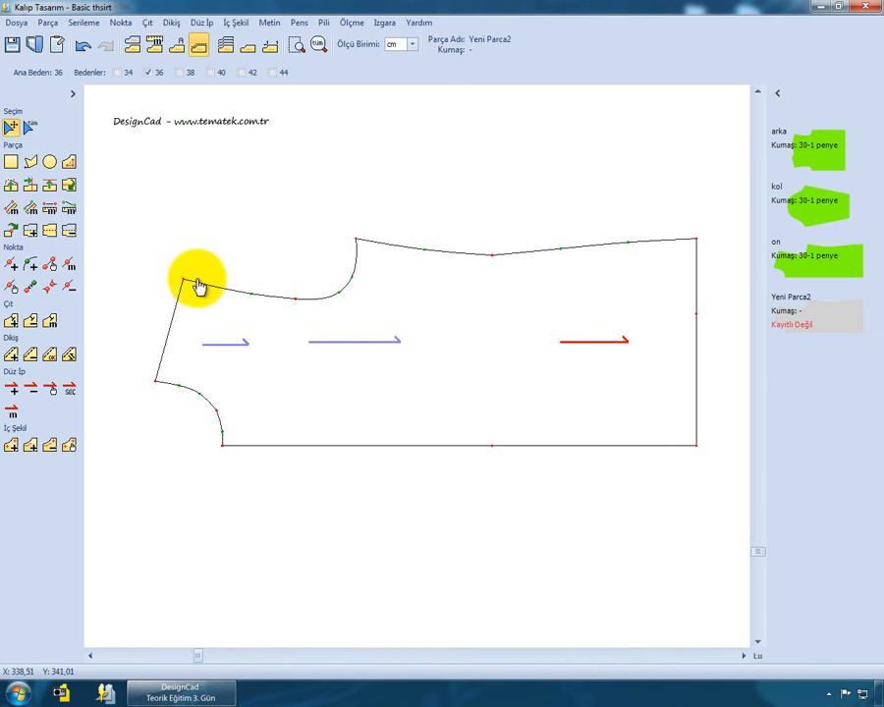
- Select the rejoined front piece and choose its middle grain line as the main grain line
left_click(12, 128)
left_click(292, 383)
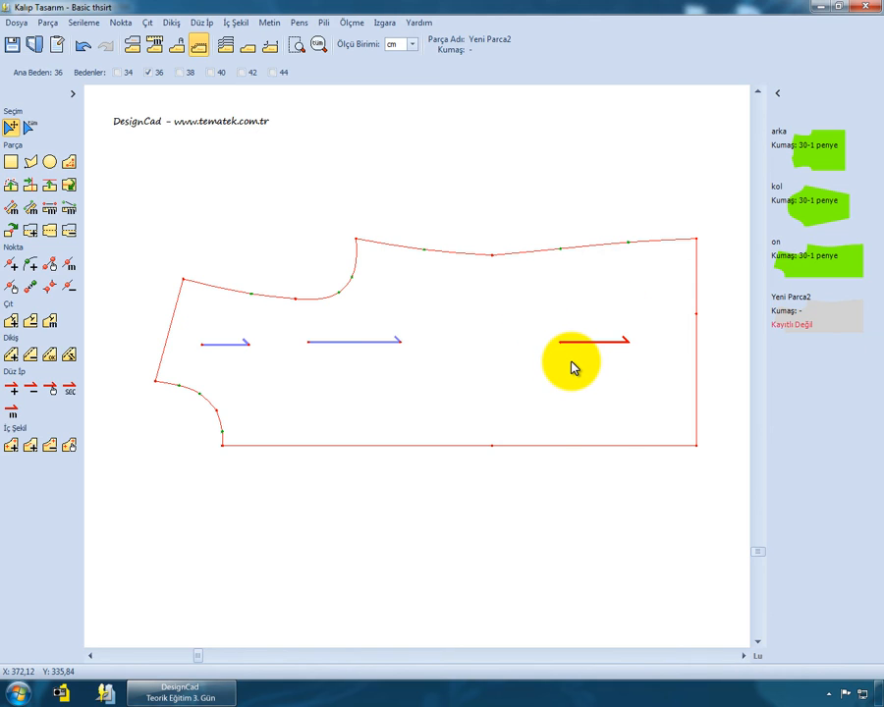
left_click(70, 389)
left_click(343, 342)
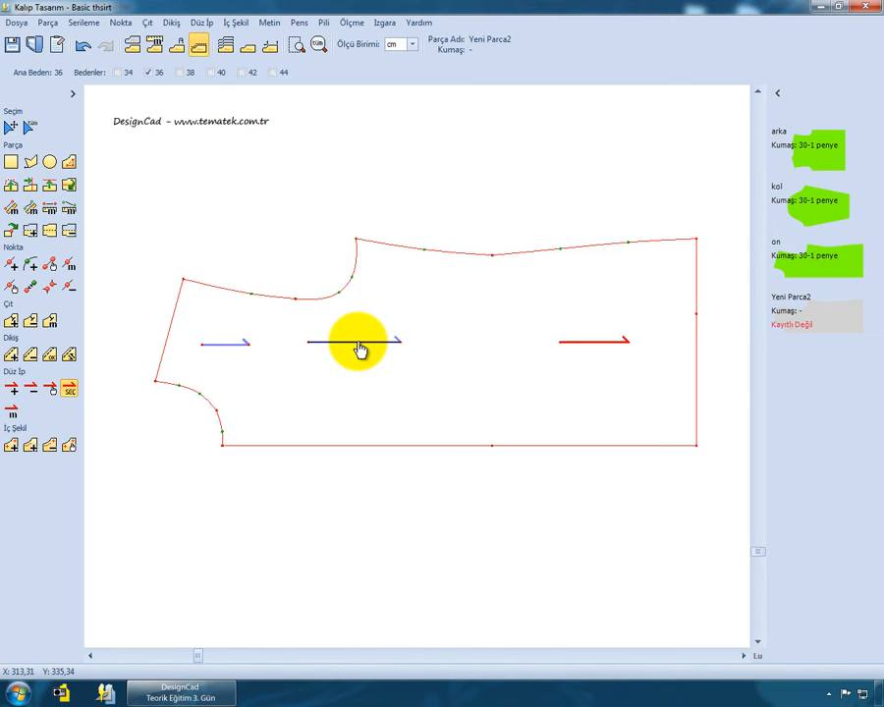
- Set the middle straight-grain line as the piece's main grain line and delete the two other grain lines
left_click(358, 343)
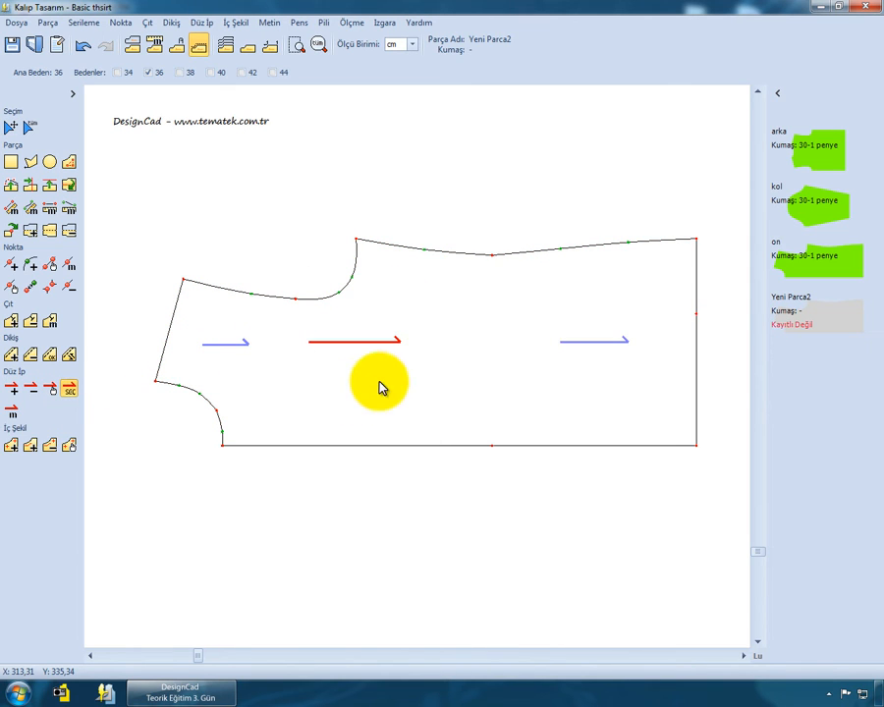
left_click(32, 391)
left_click(240, 344)
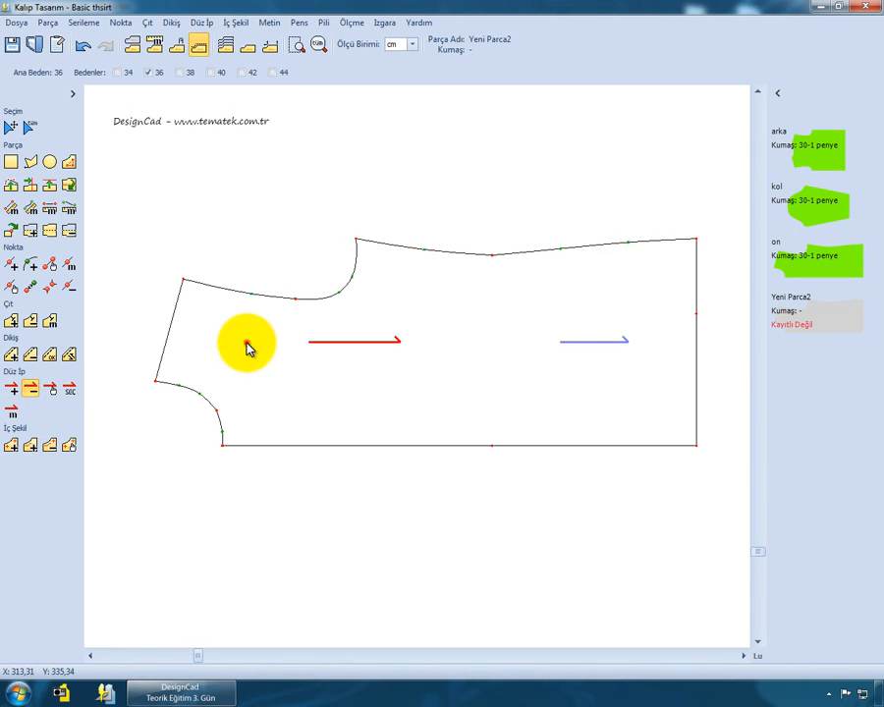
left_click(578, 342)
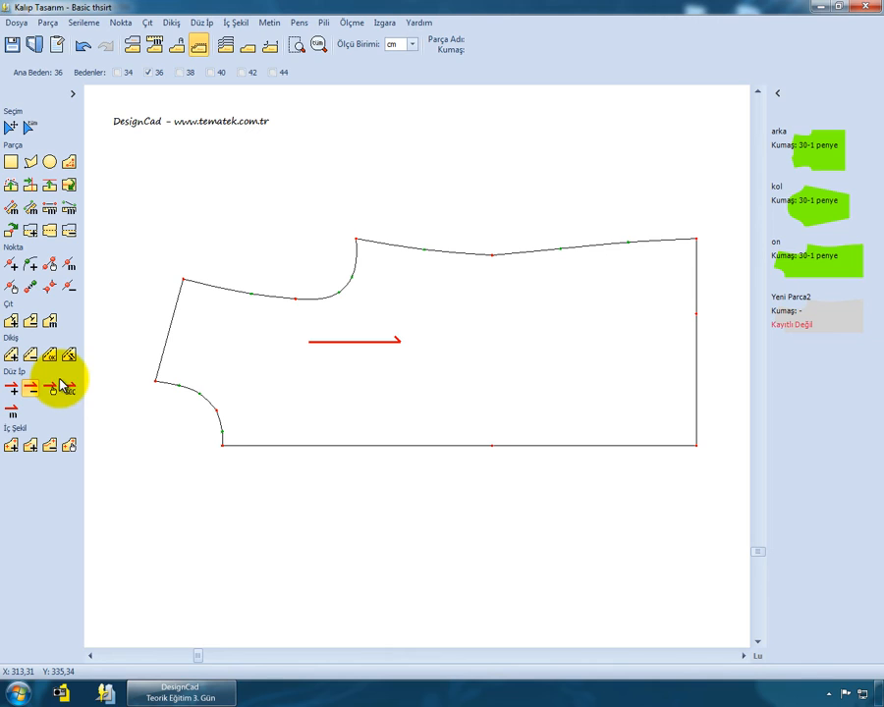
- Move the remaining grain line towards the centre of the piece's body
left_click(51, 388)
left_click(388, 342)
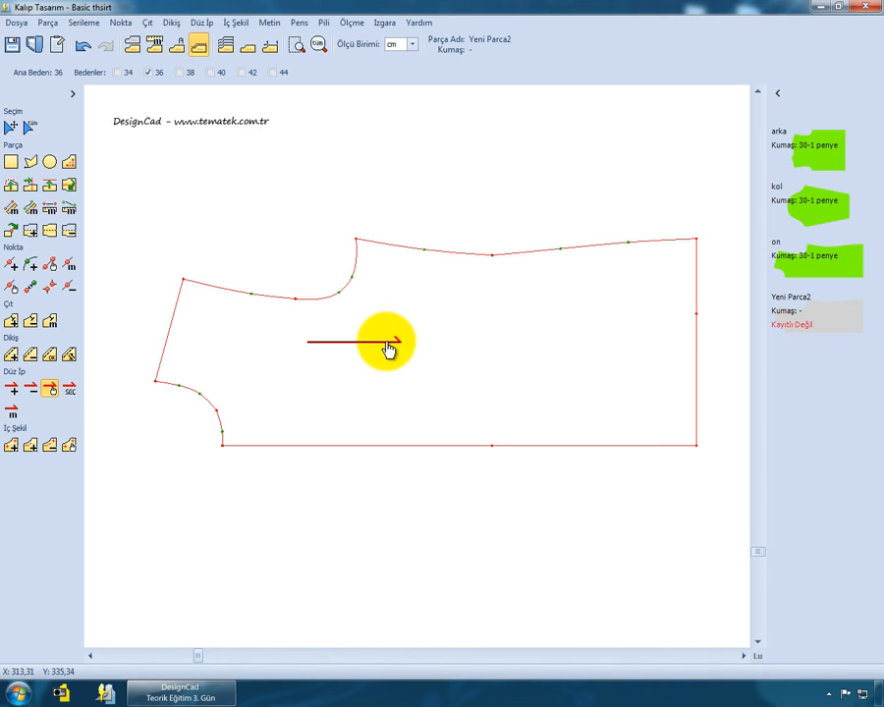
left_click(505, 354)
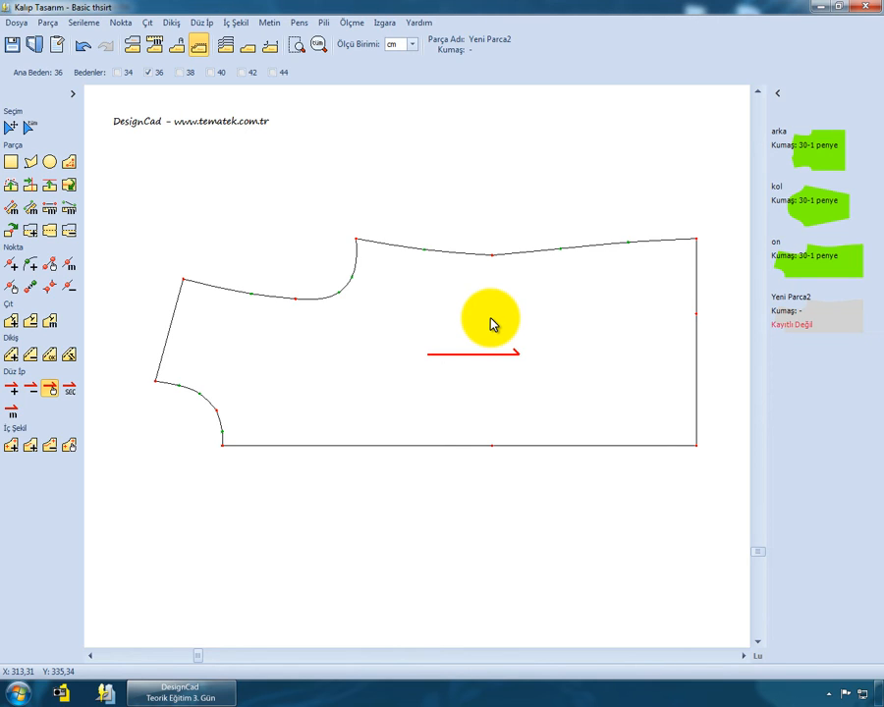
- Delete the unsaved piece Yeni Parca2 from the workspace
left_click(11, 127)
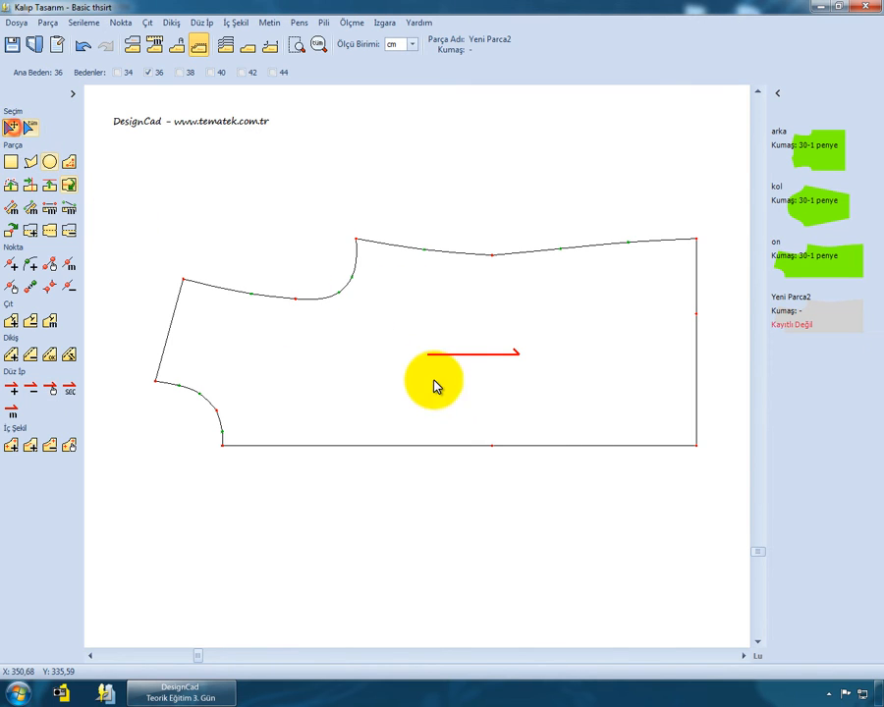
left_click(404, 349)
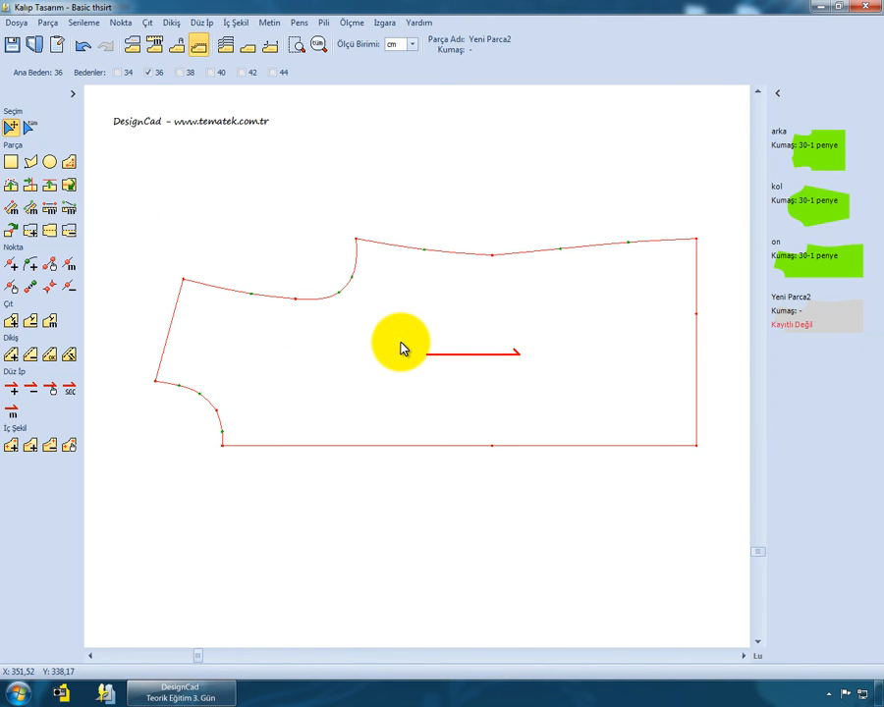
key("Delete")
key("Return")
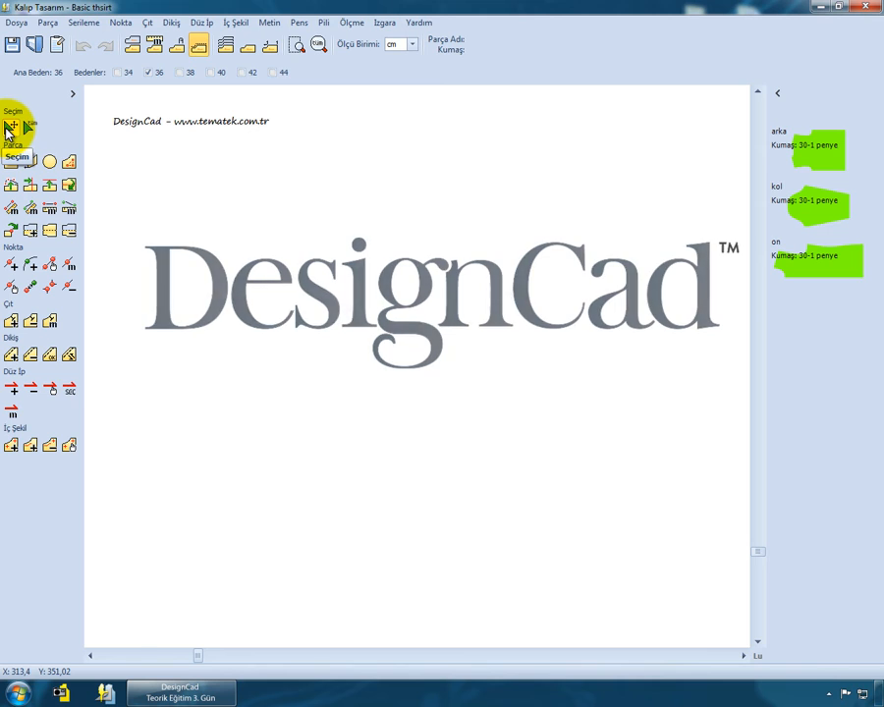
- Draw a new rectangular piece with length (Boy) 8 cm and width (En) 8 cm
left_click(10, 161)
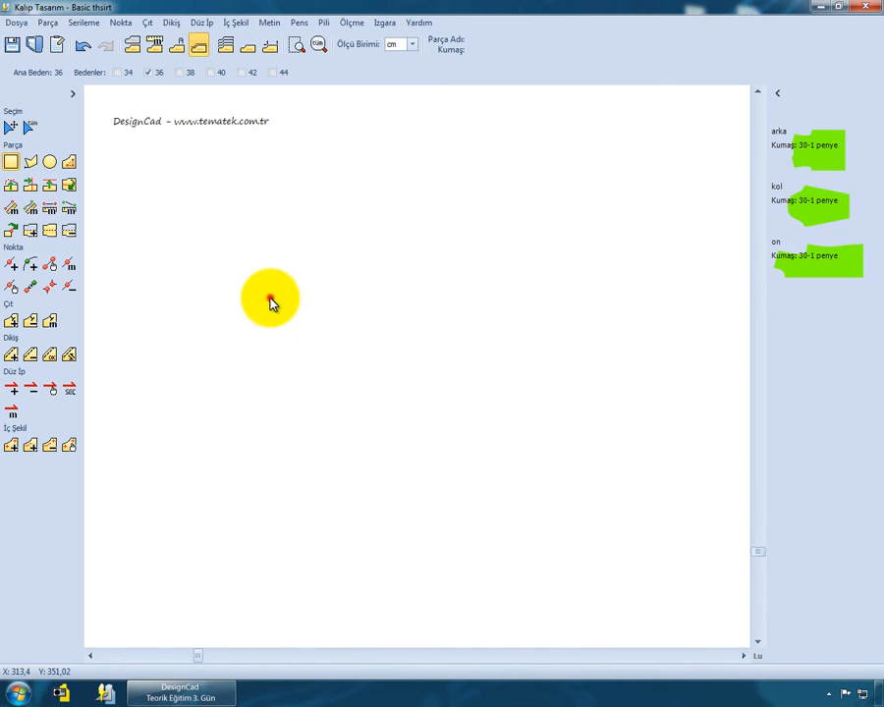
left_click_drag(270, 298, 327, 364)
left_click_drag(392, 320, 371, 321)
type("8")
left_click_drag(417, 352, 356, 359)
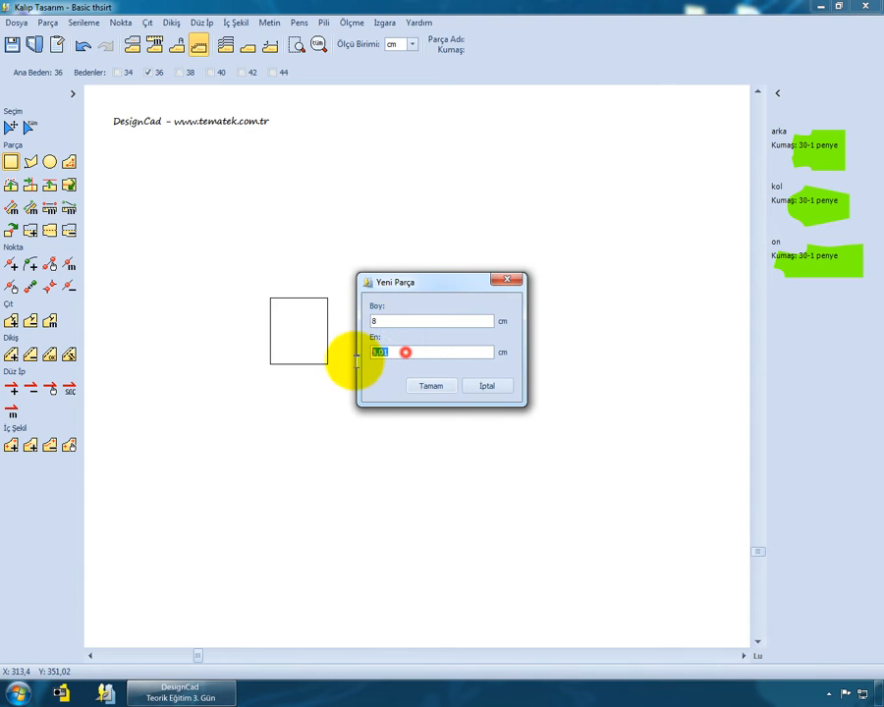
type("8")
left_click(422, 387)
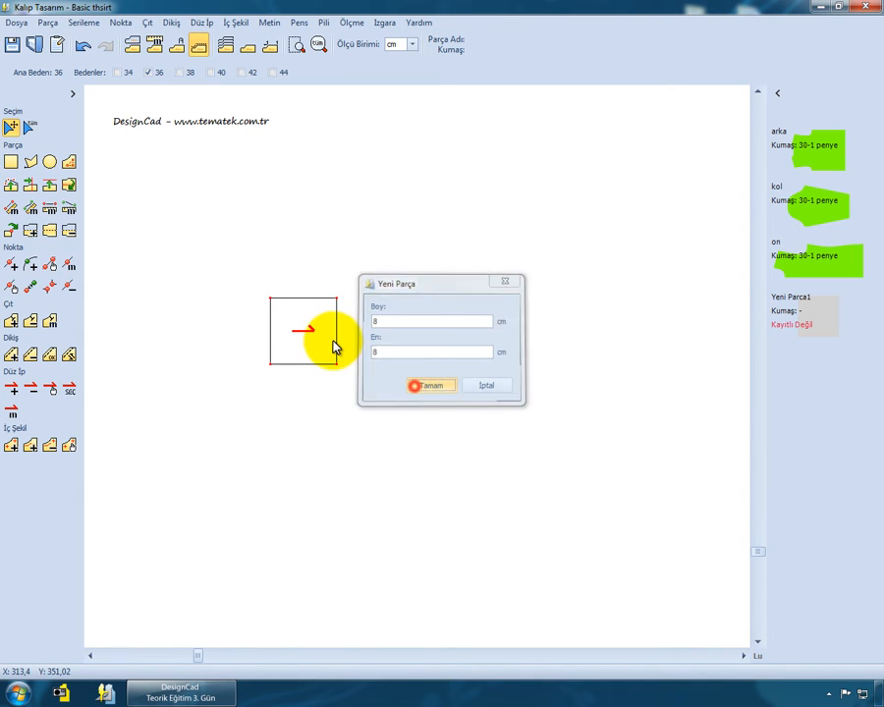
- Add a measured point on the square's right edge, 4 cm from its upper right corner
left_click(69, 264)
left_click(345, 293)
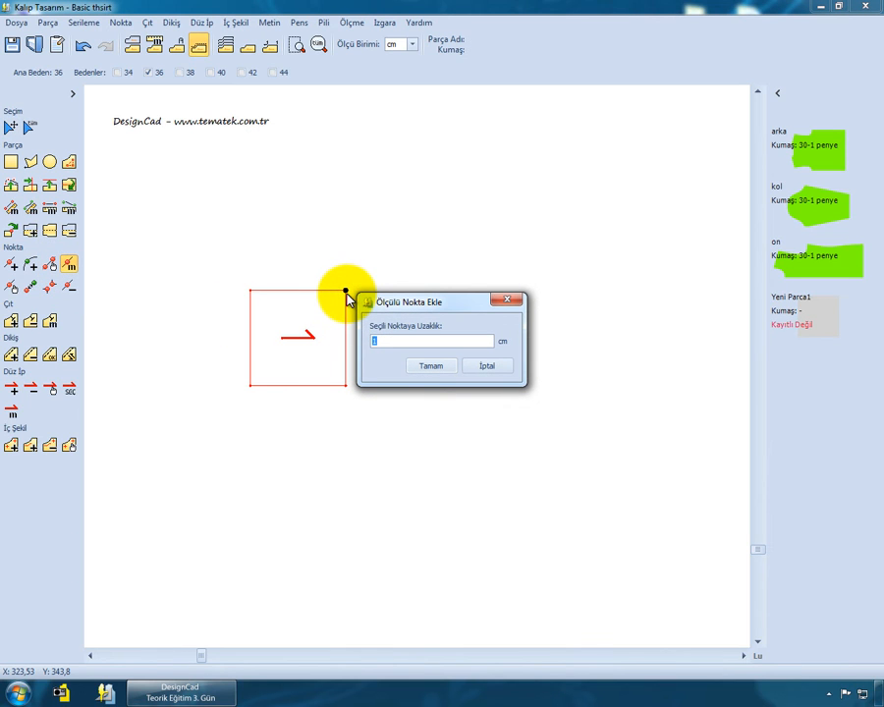
type("4")
left_click(421, 370)
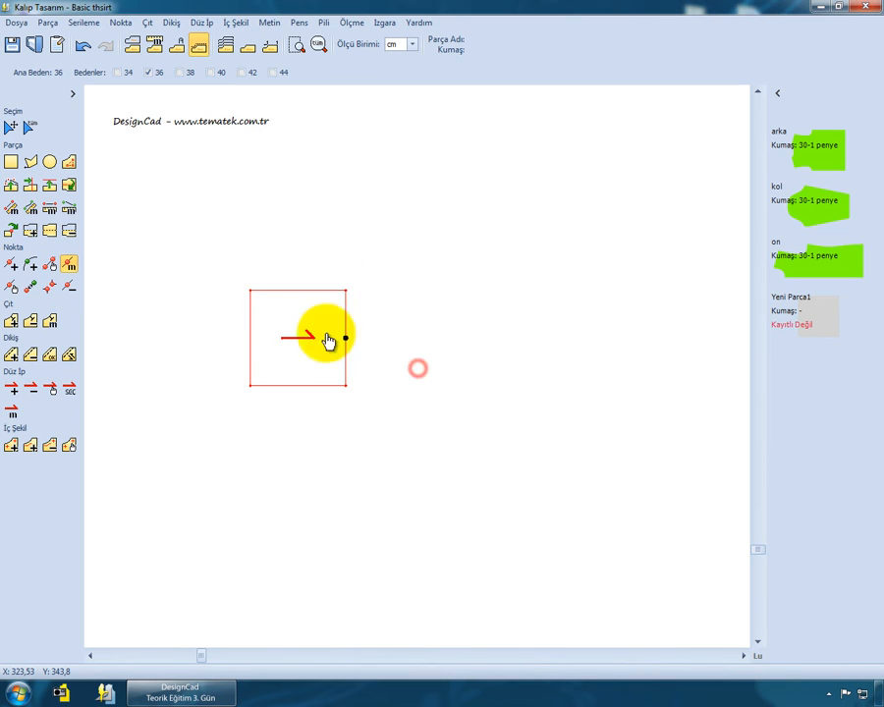
- Move the square's two right-hand corner points inward and 1 cm vertically towards the middle point to form a pointed pocket outline
left_click(11, 286)
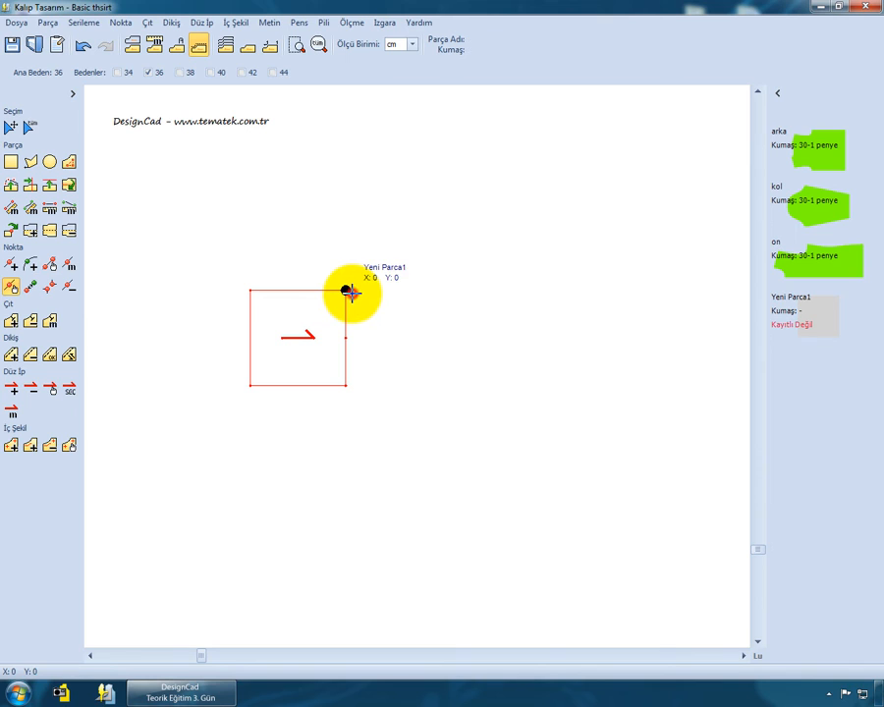
left_click_drag(348, 292, 352, 299)
left_click_drag(345, 384, 345, 381)
left_click_drag(321, 291, 324, 301)
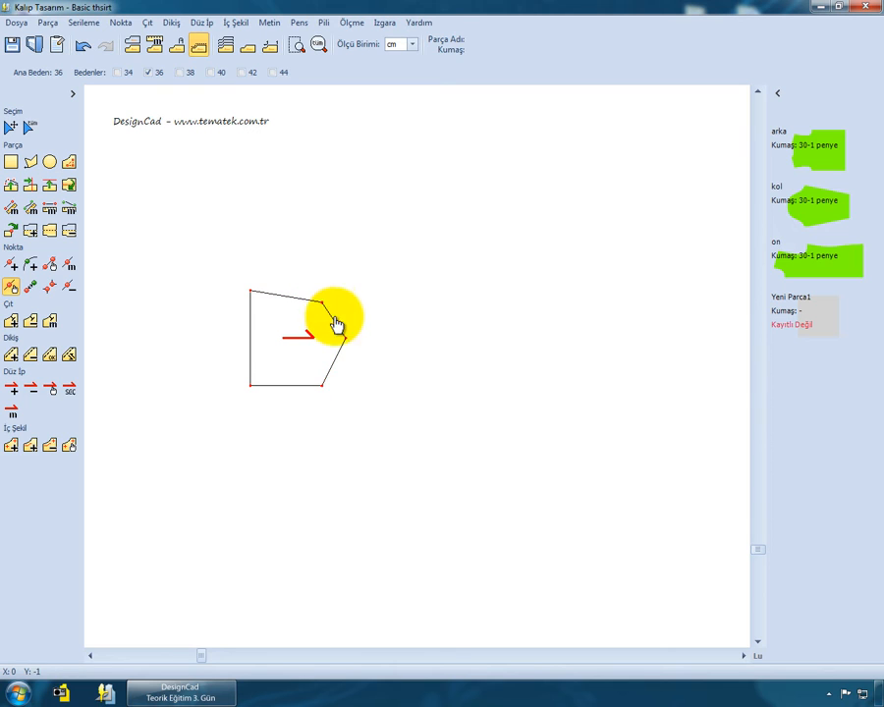
left_click_drag(323, 388, 325, 395)
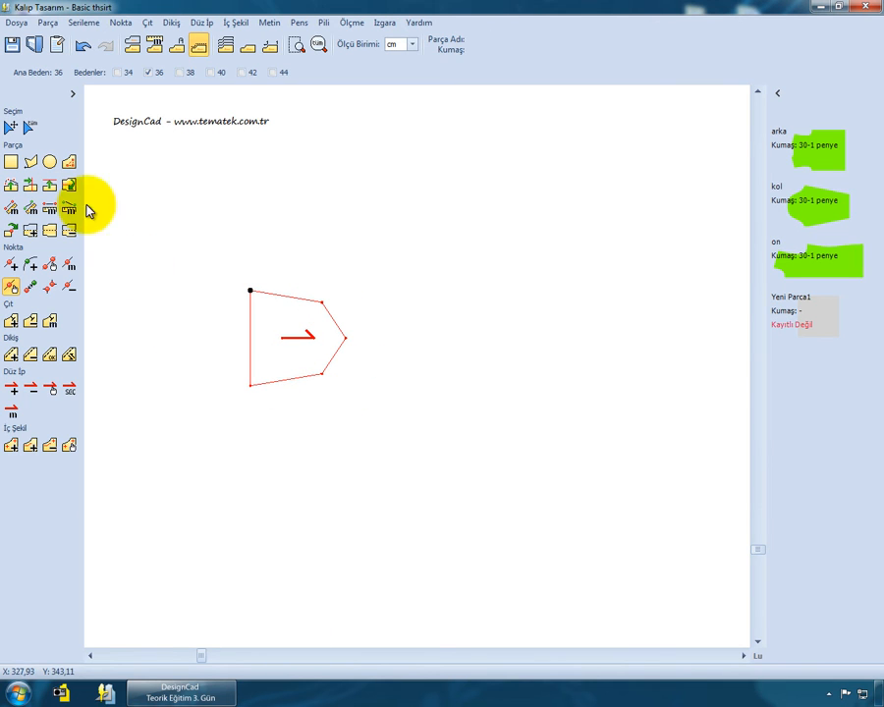
- Save the pocket piece under the name cep with the fabric 30-1 penye
left_click(10, 127)
left_click_drag(276, 352, 302, 339)
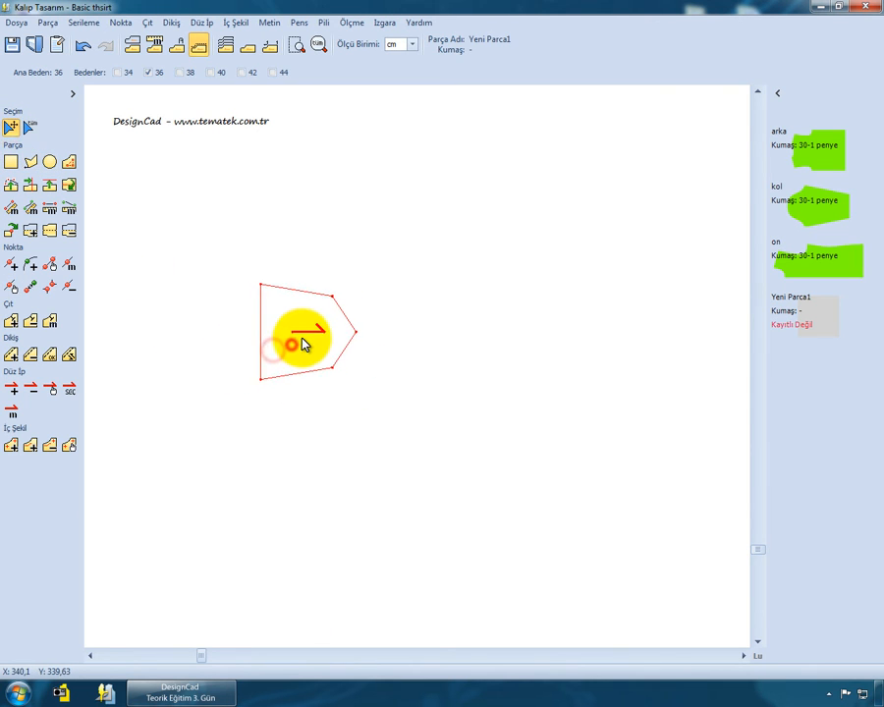
scroll(302, 342, "up", 1)
right_click(292, 320)
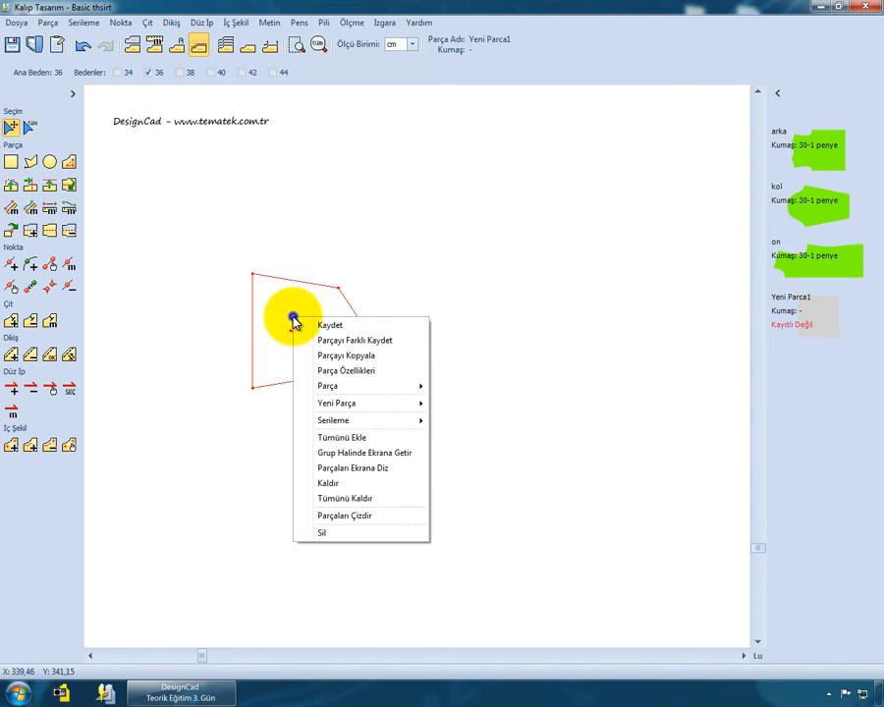
left_click(324, 326)
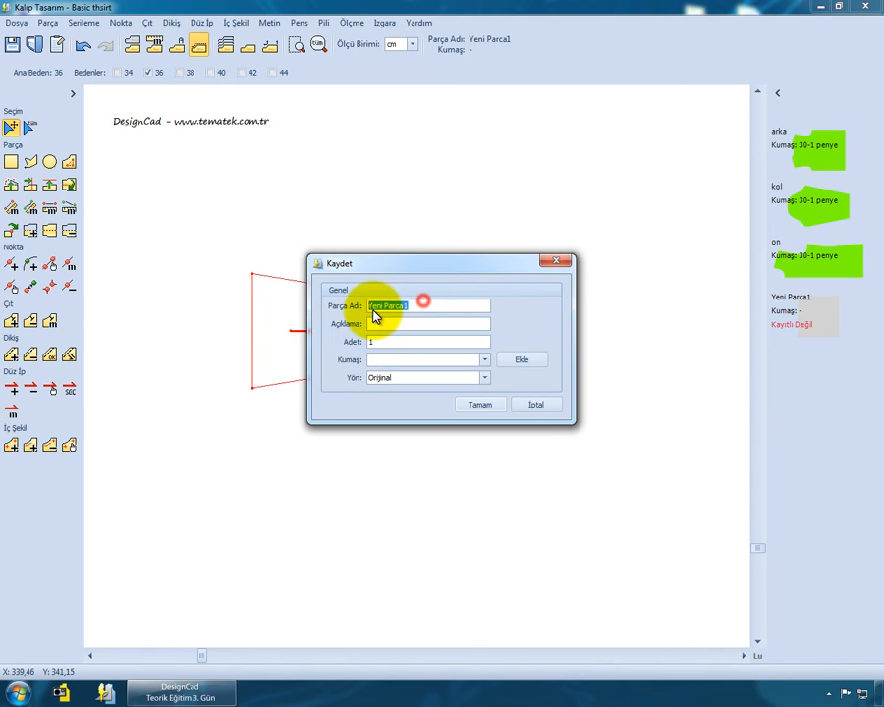
type("cep")
left_click(482, 359)
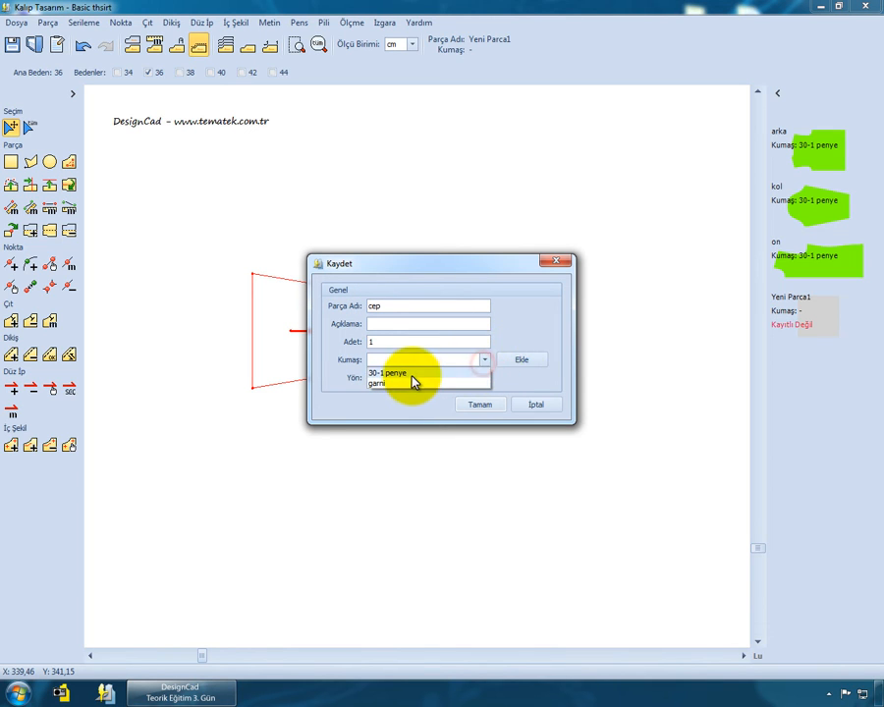
left_click(412, 376)
left_click(468, 404)
- Bring the front piece "on" into the workspace and arrange it above the pocket piece so they do not overlap
left_click(332, 330)
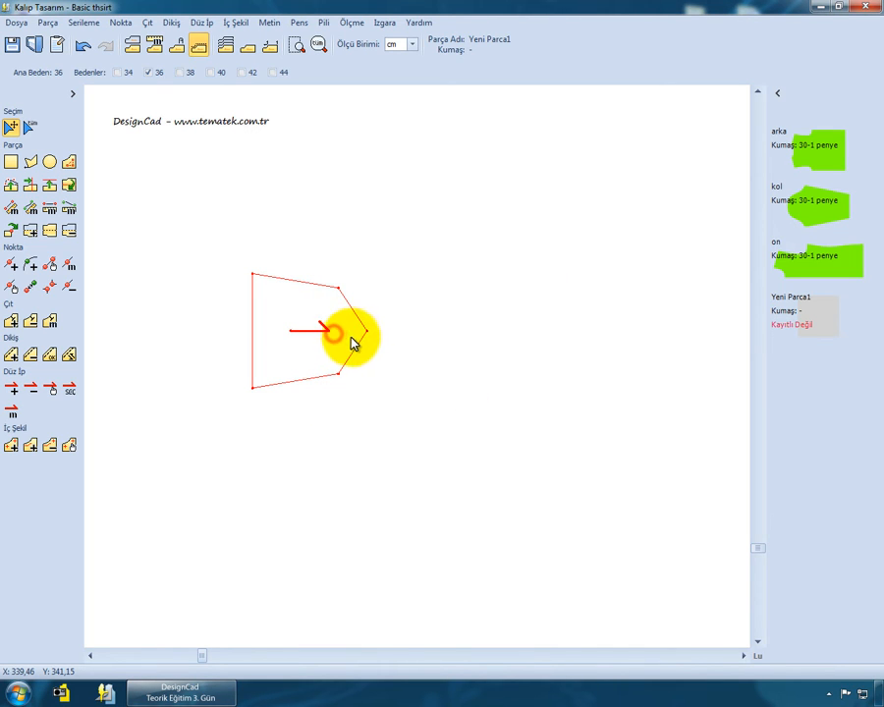
left_click(11, 127)
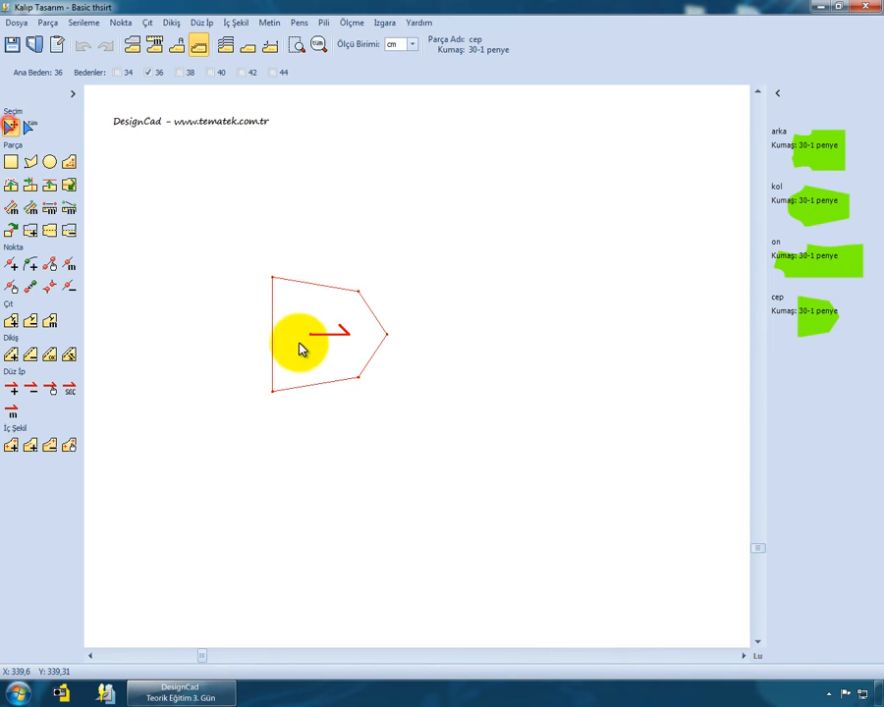
left_click_drag(302, 346, 280, 395)
left_click(829, 254)
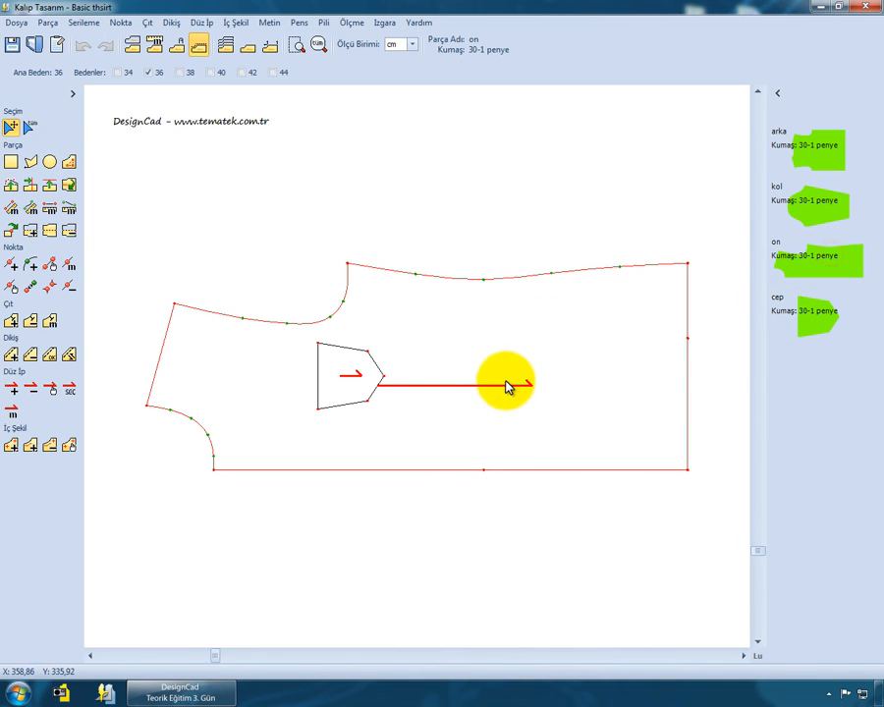
scroll(439, 362, "down", 2)
left_click(386, 383)
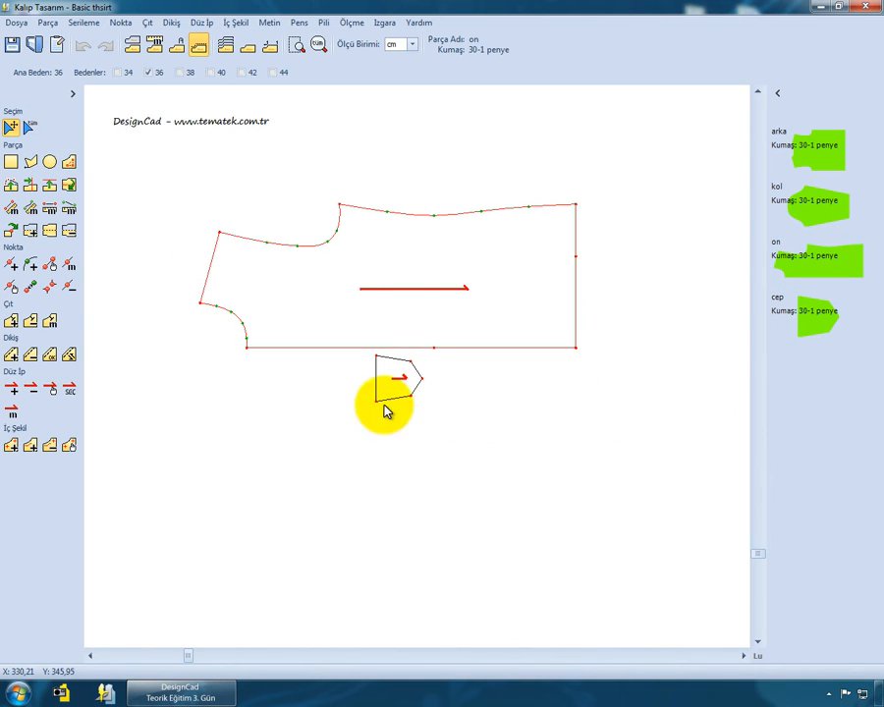
left_click(389, 374)
left_click(379, 298)
scroll(373, 357, "up", 2)
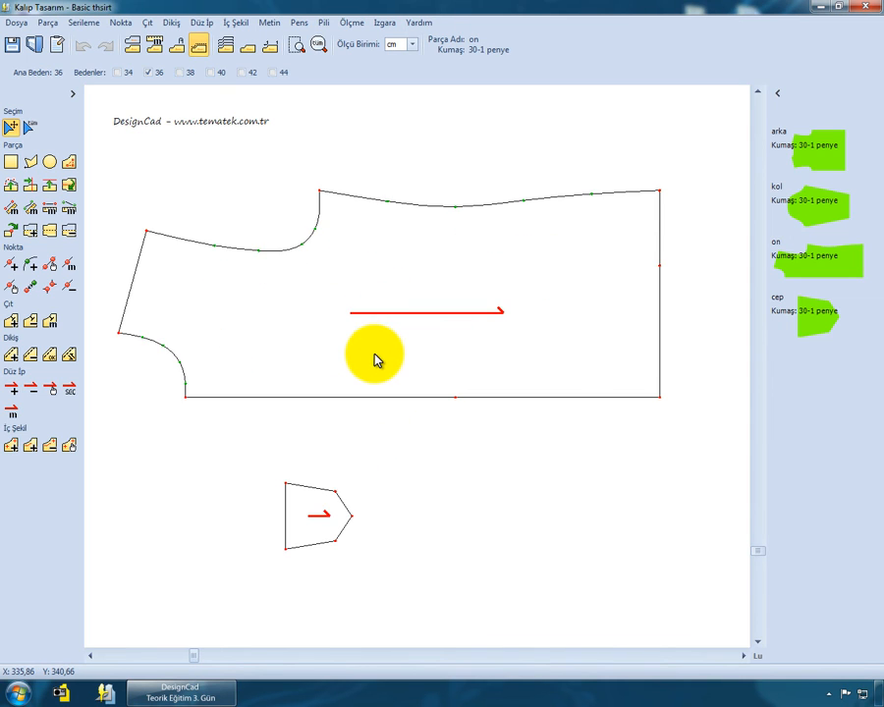
left_click(367, 363)
- Place the pocket piece inside the front piece's chest area, between the neckline and the grain line
left_click(317, 515)
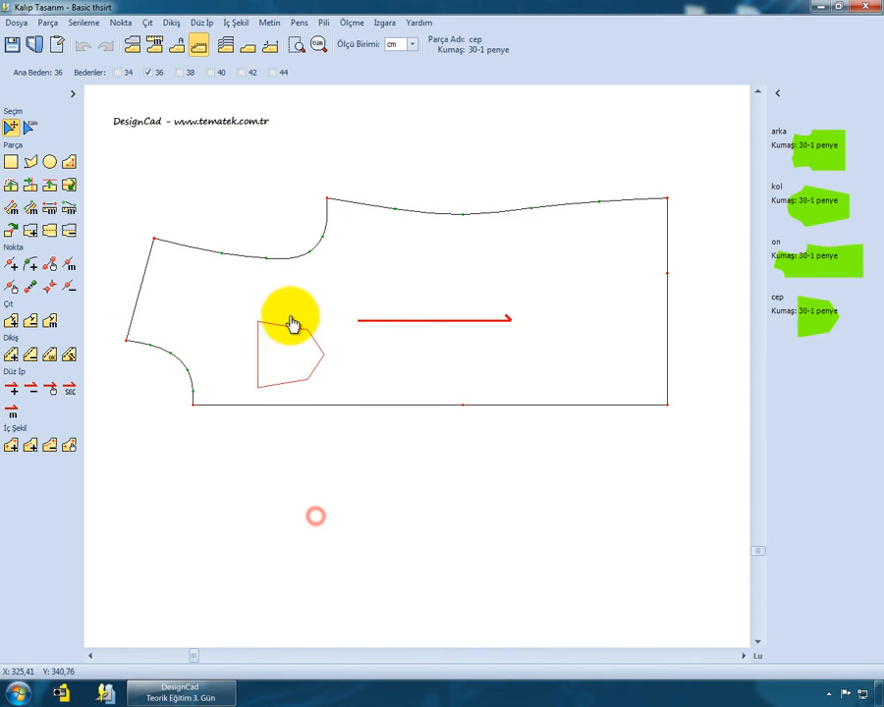
left_click(308, 331)
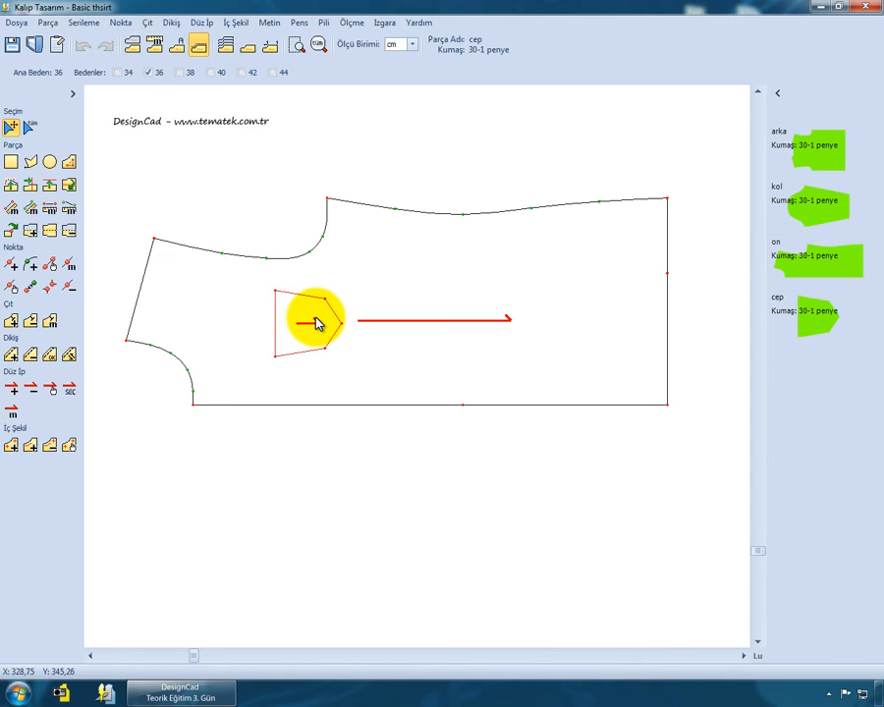
left_click_drag(316, 322, 277, 326)
left_click(163, 173)
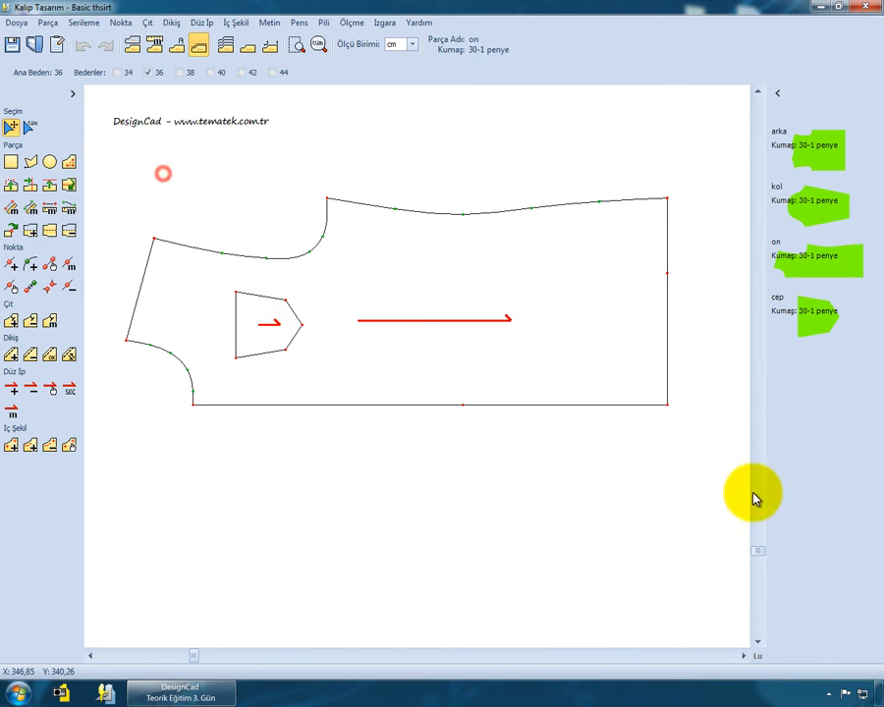
- Move the pocket piece by measurement, 5 cm in X and 0 cm in Y
left_click(286, 327)
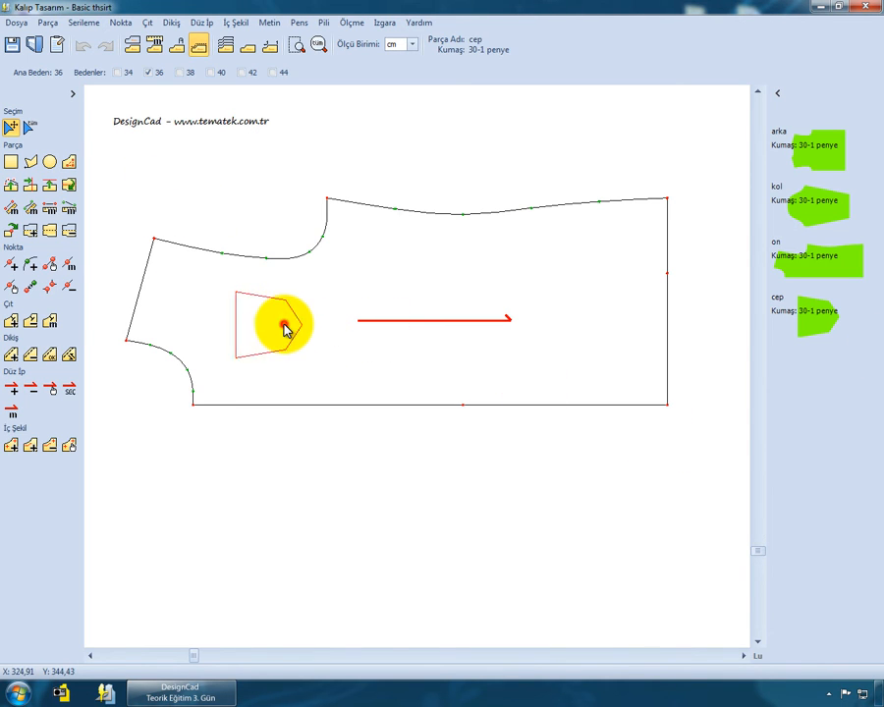
left_click(47, 23)
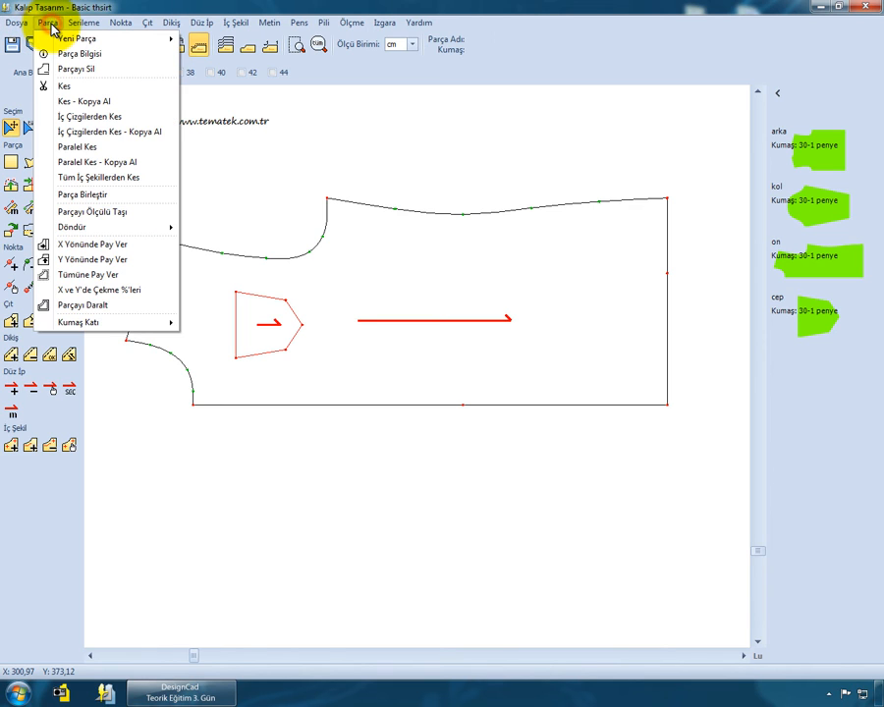
left_click(114, 220)
left_click_drag(404, 287, 387, 440)
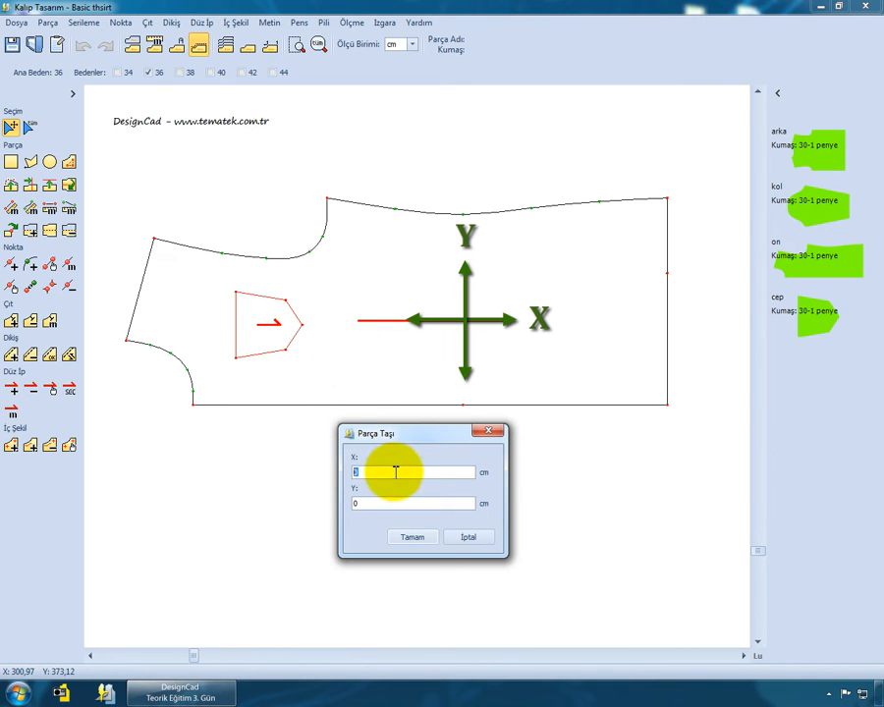
left_click_drag(394, 471, 349, 472)
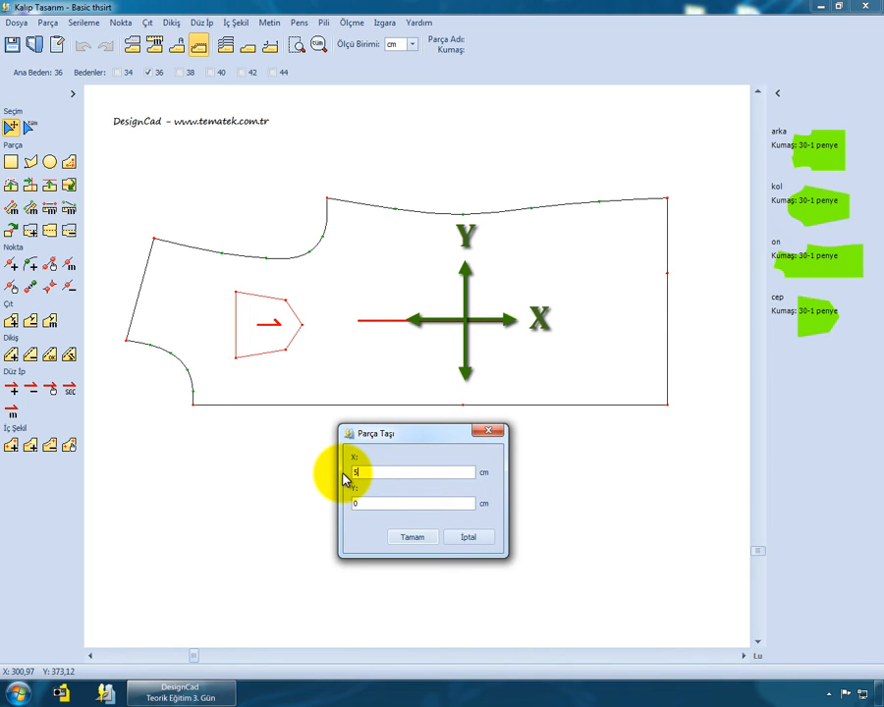
left_click(415, 537)
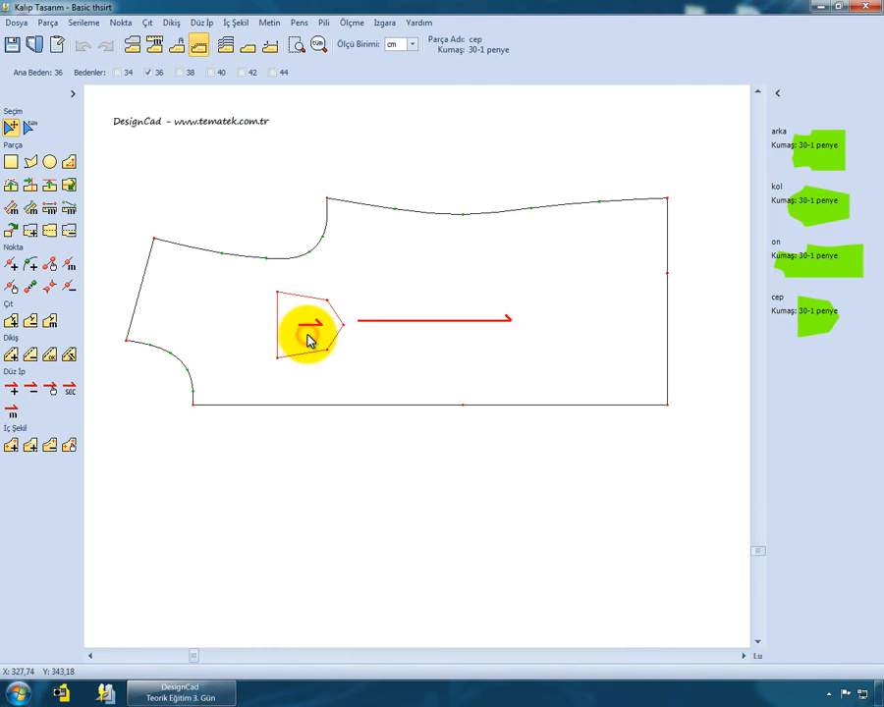
- Make the pocket piece an inner shape of the front piece, and move the original pocket piece below the front piece
left_click(231, 23)
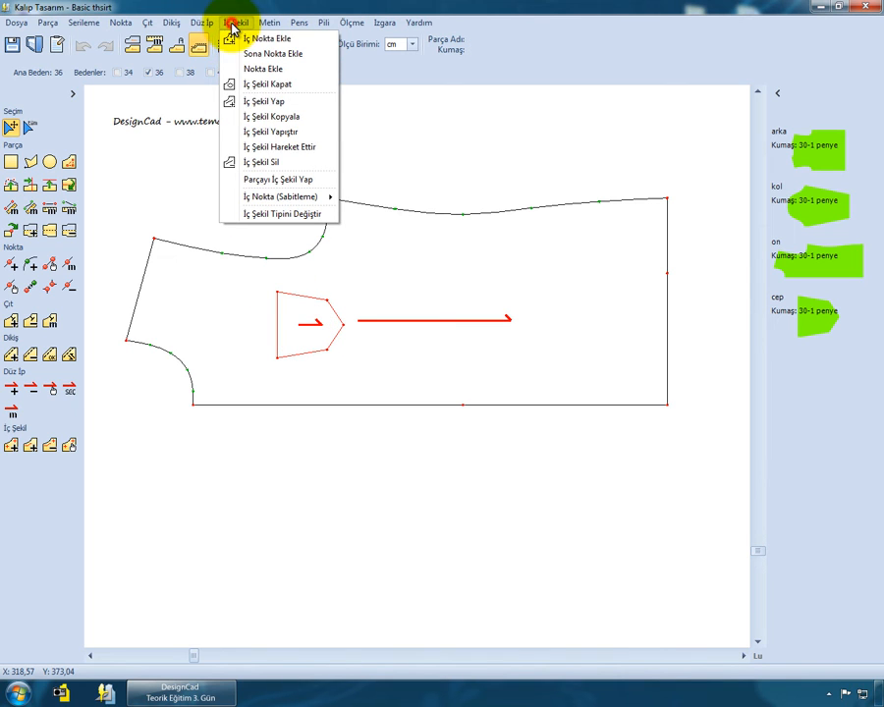
left_click(278, 180)
left_click(307, 320)
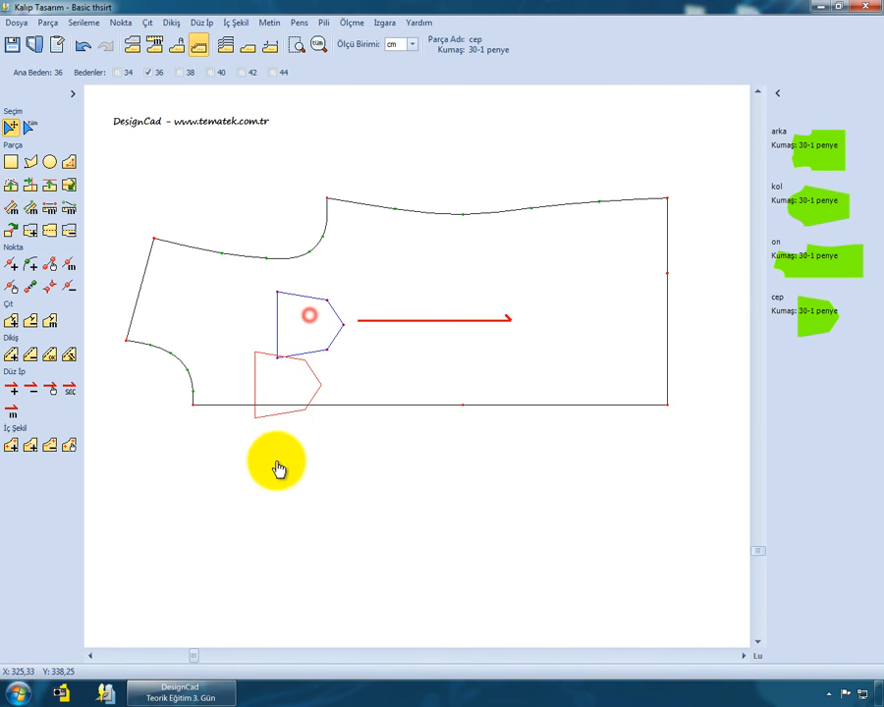
left_click(278, 501)
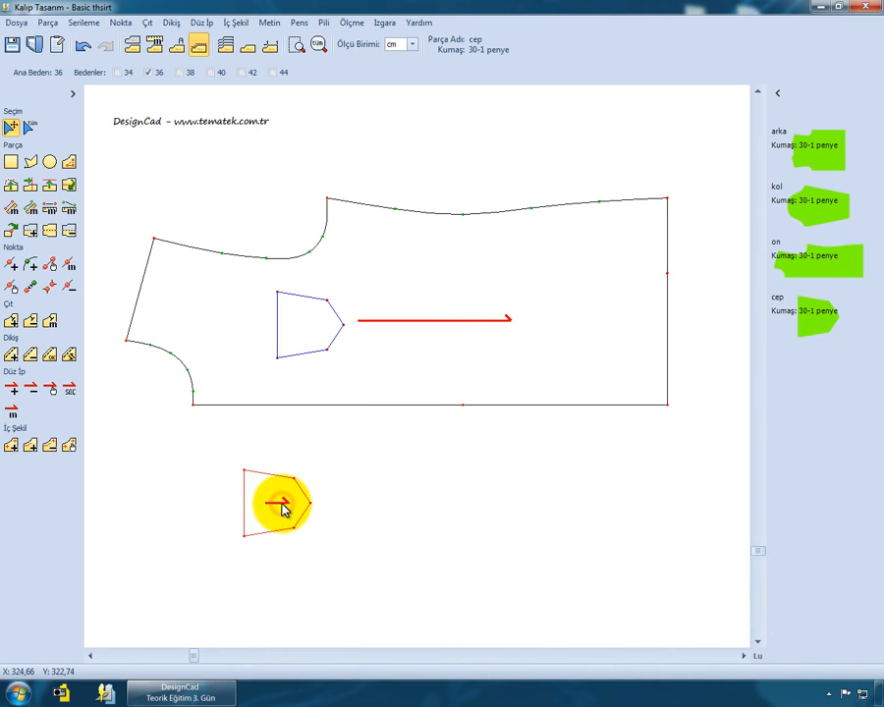
- Delete the pocket piece cep and remove the pocket inner shape from the front piece
key("Delete")
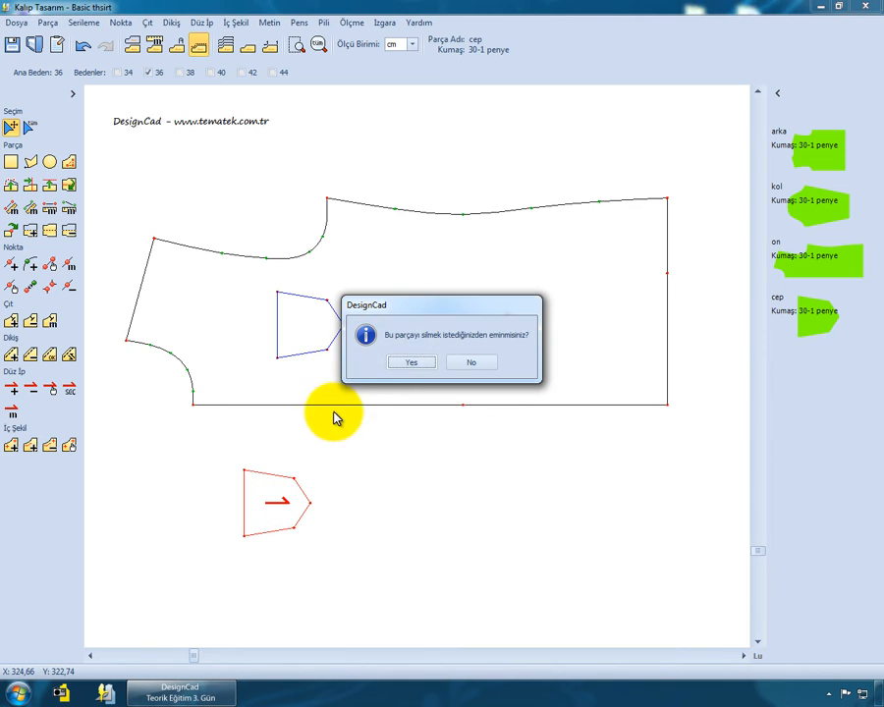
left_click(412, 363)
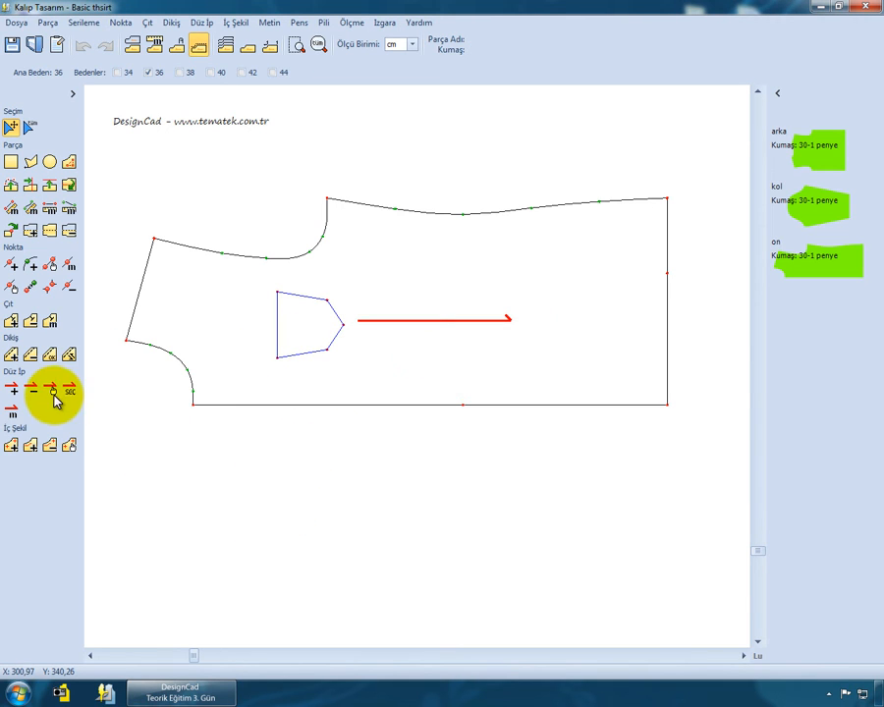
left_click(50, 447)
left_click(291, 353)
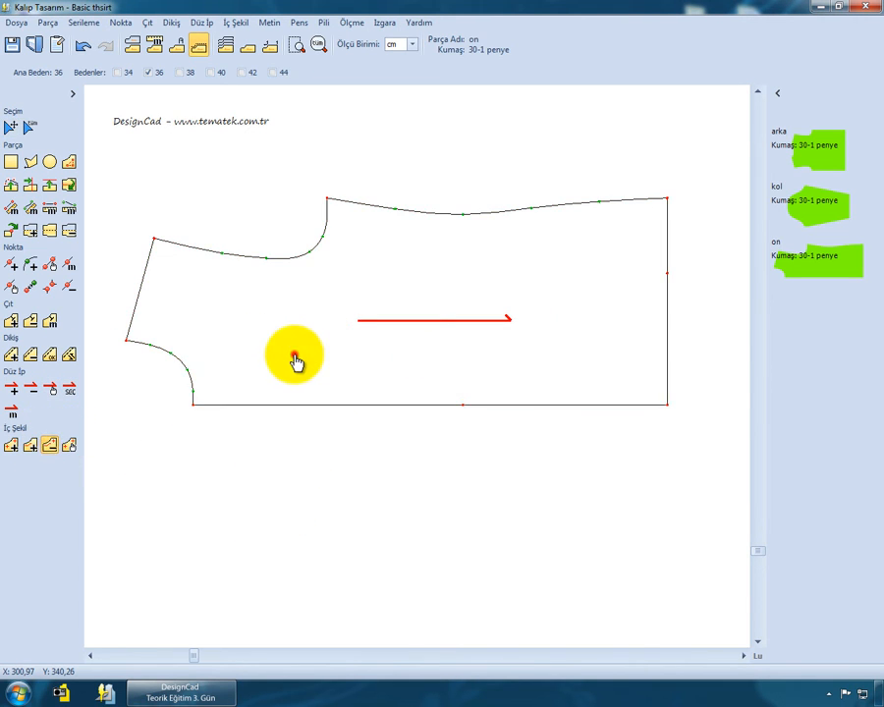
- Move the front piece slightly lower and enlarge it by 1 cm on all sides
left_click(10, 126)
left_click_drag(235, 294, 231, 324)
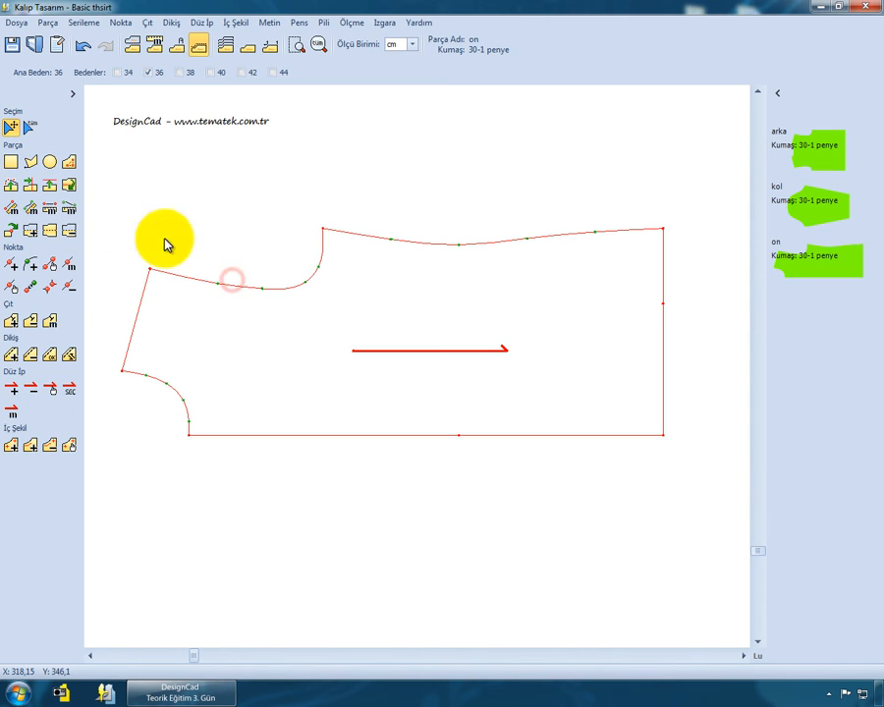
left_click(50, 22)
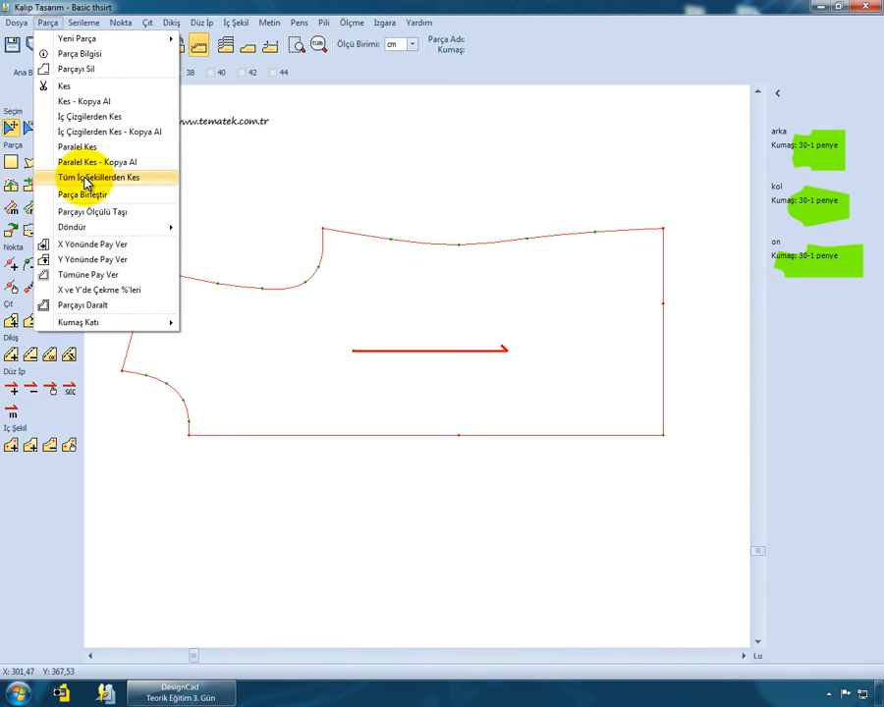
left_click(113, 278)
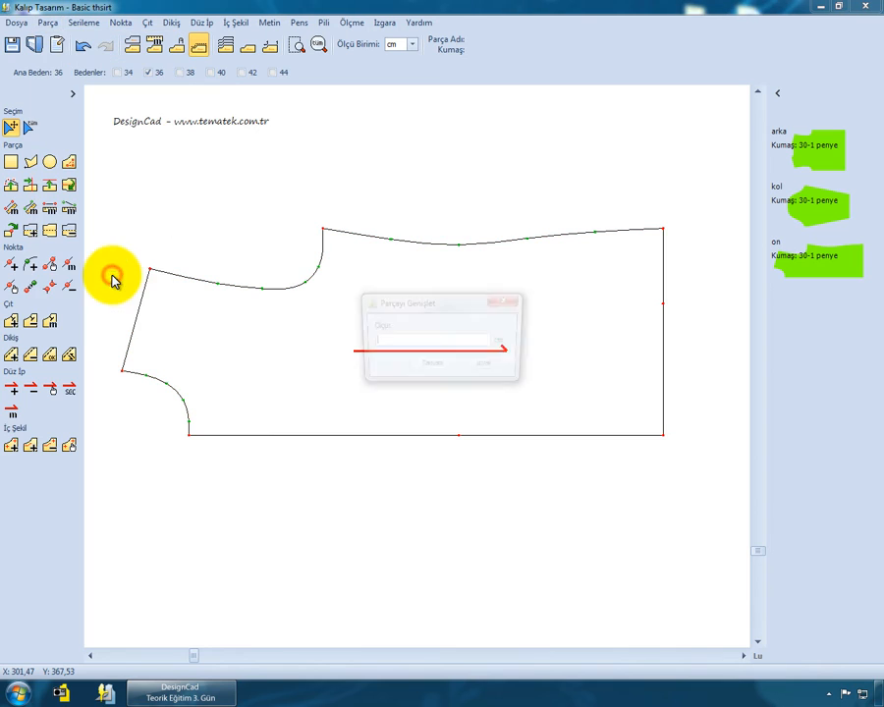
left_click(401, 340)
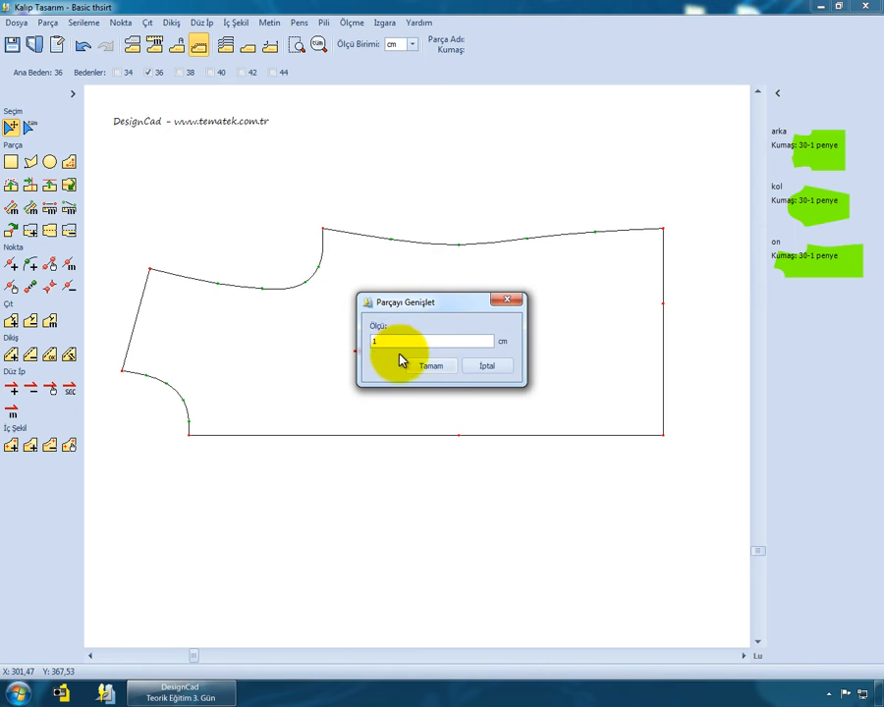
left_click(432, 367)
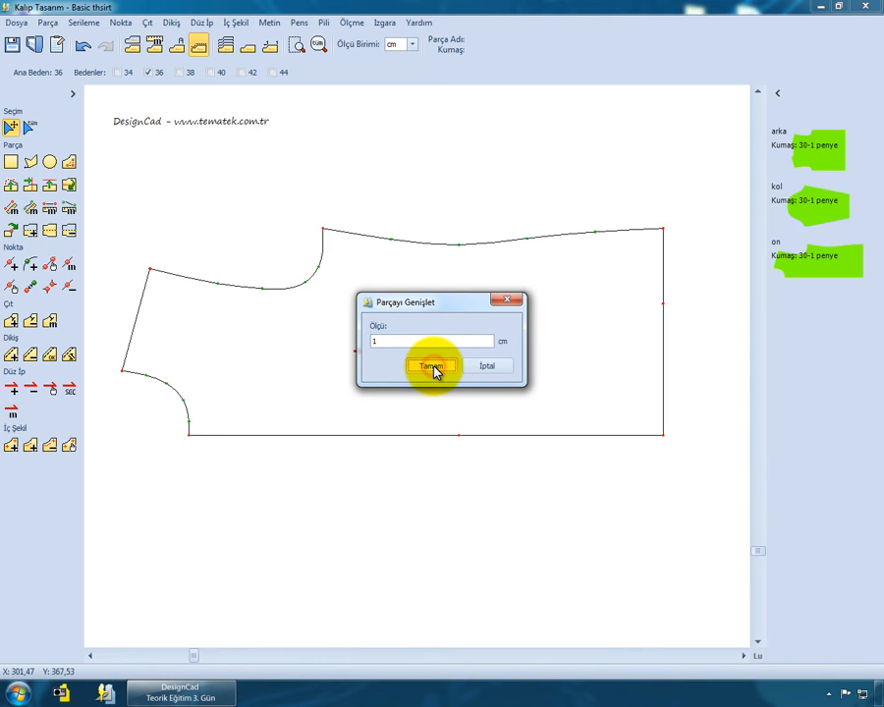
- Shift the enlarged front piece slightly and narrow it on all sides with Parçayı Daralt
left_click(283, 345)
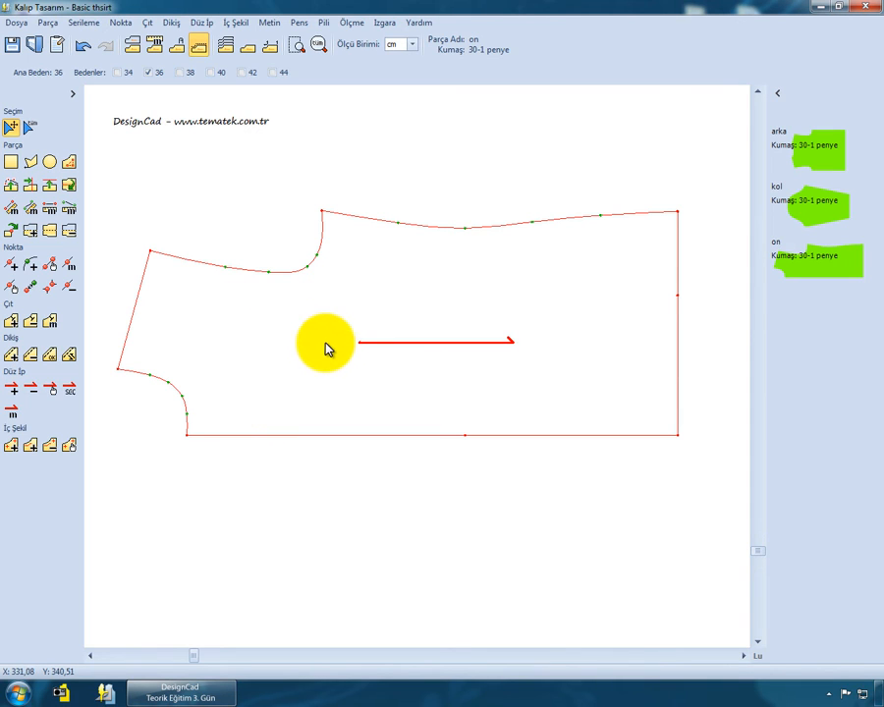
left_click(310, 343)
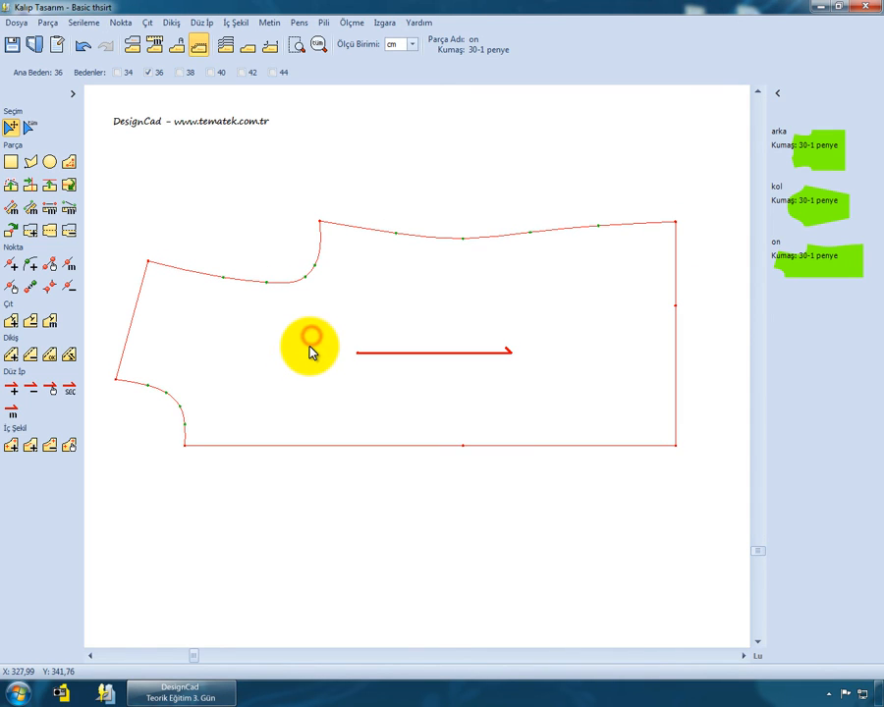
left_click(233, 314)
left_click(45, 22)
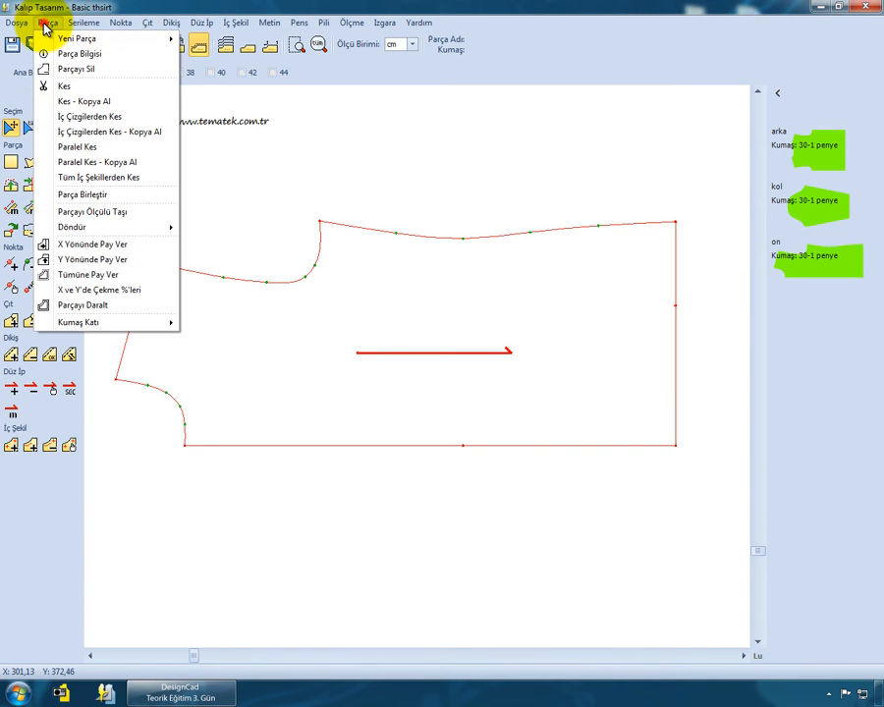
left_click(90, 310)
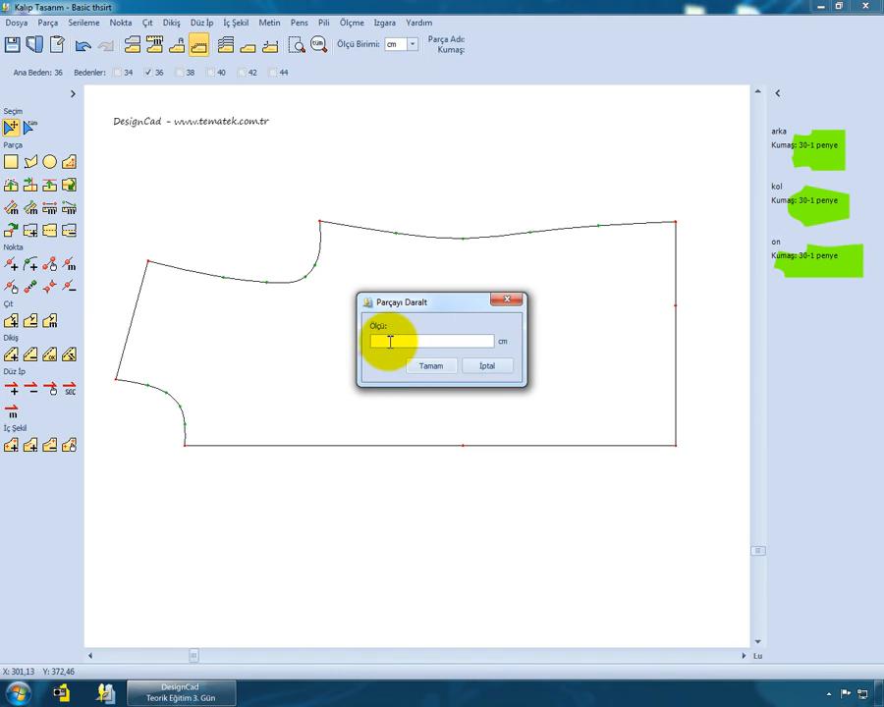
left_click(389, 341)
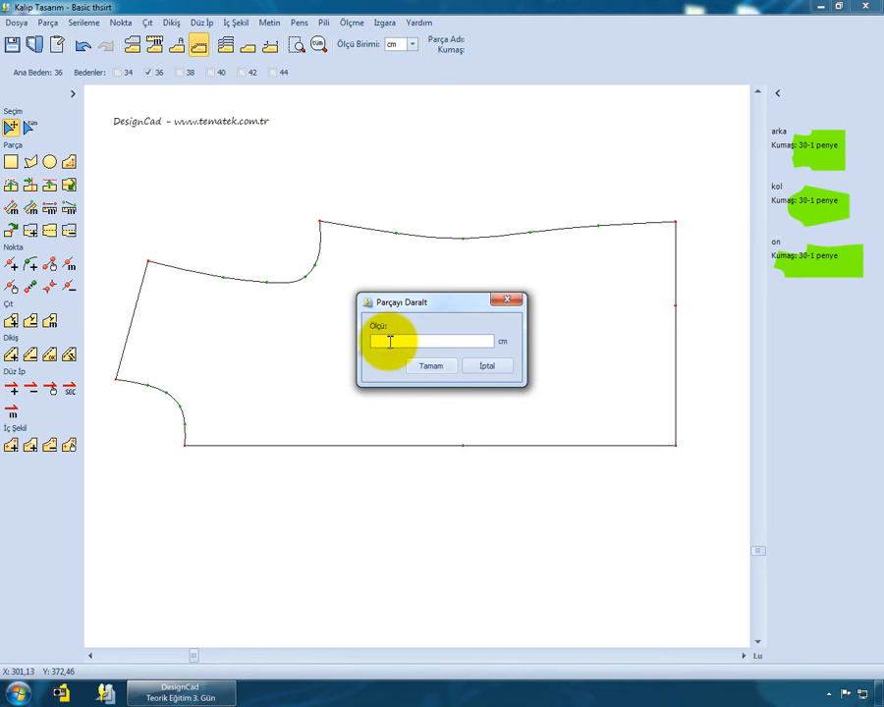
left_click(433, 368)
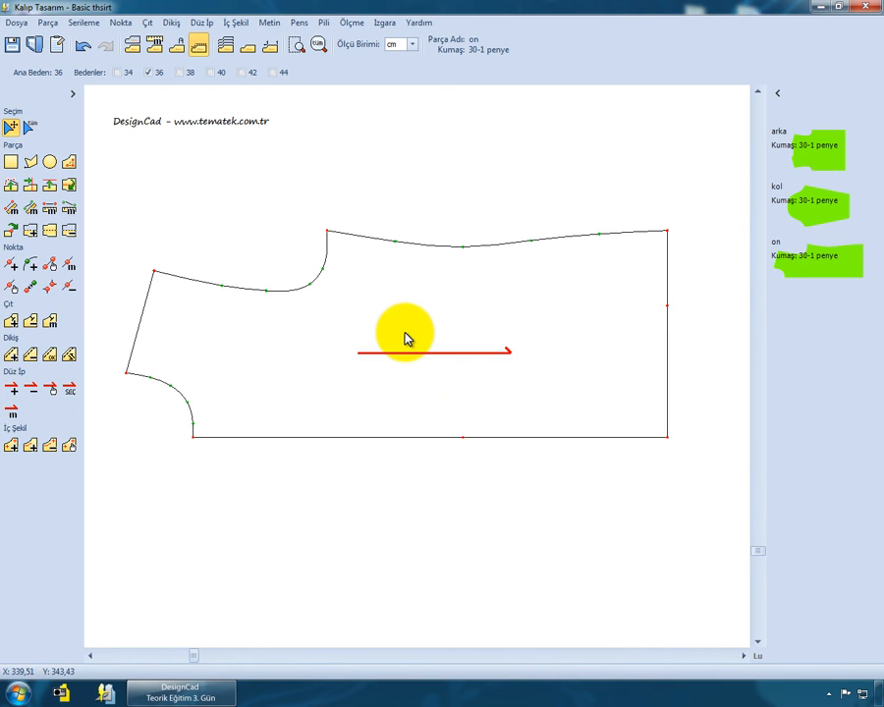
- Apply shrinkage rates of 102% in X and 104% in Y to the front piece
left_click(9, 127)
left_click(198, 313)
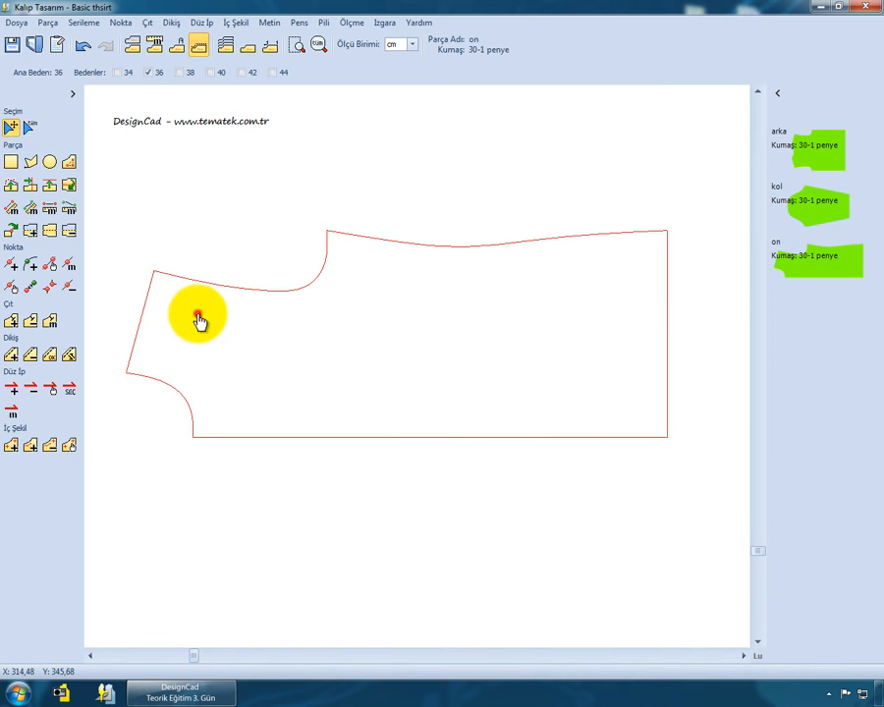
left_click(47, 22)
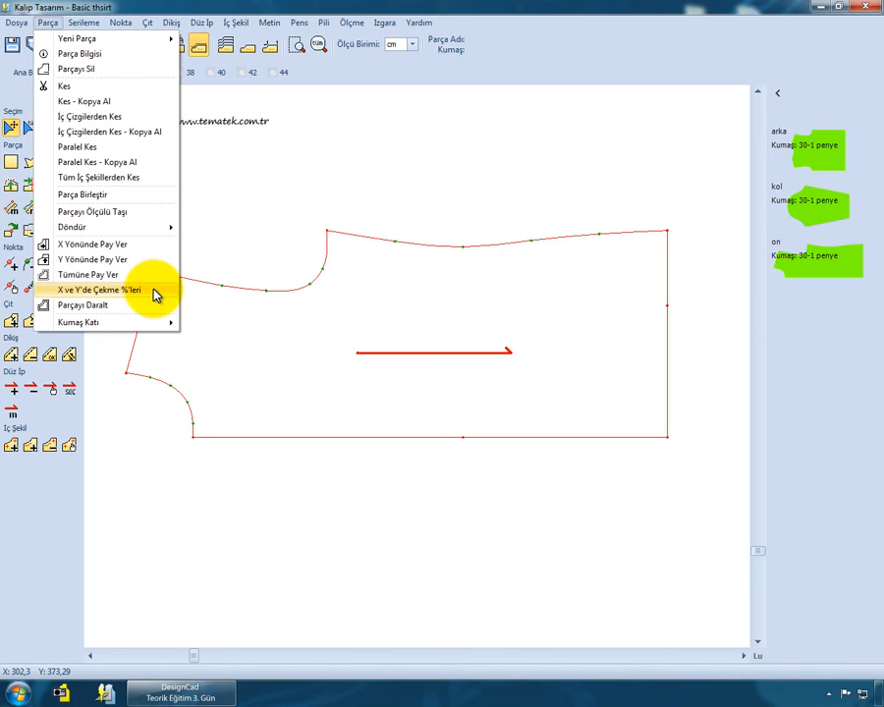
left_click(235, 355)
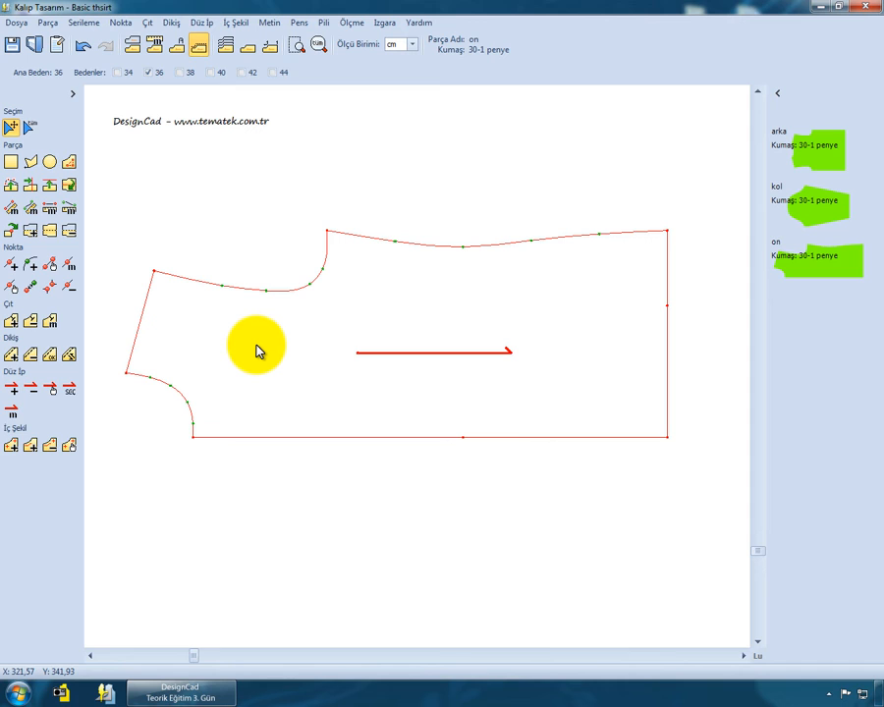
left_click(46, 25)
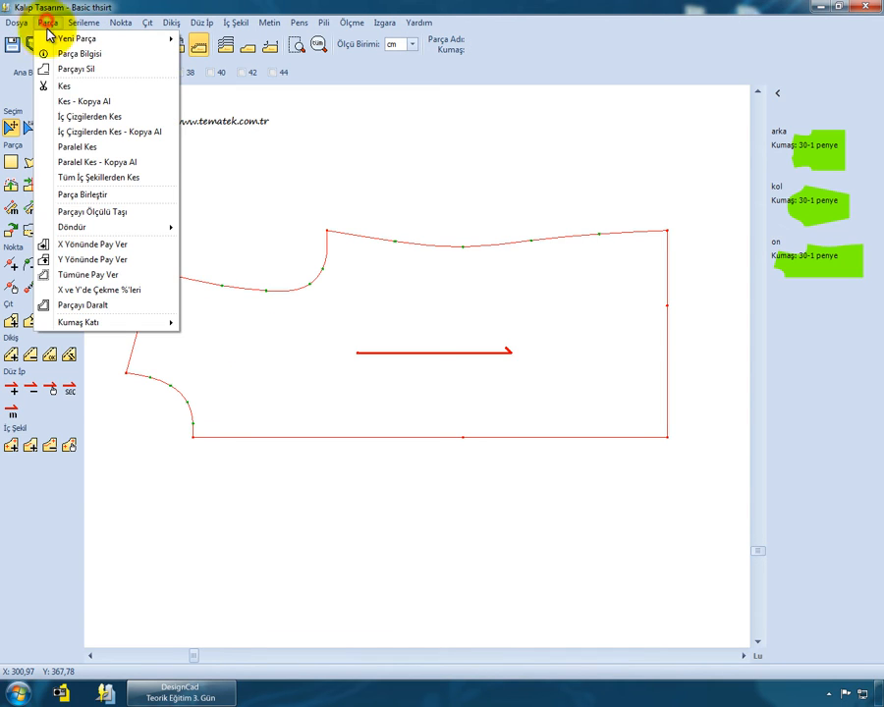
left_click(120, 293)
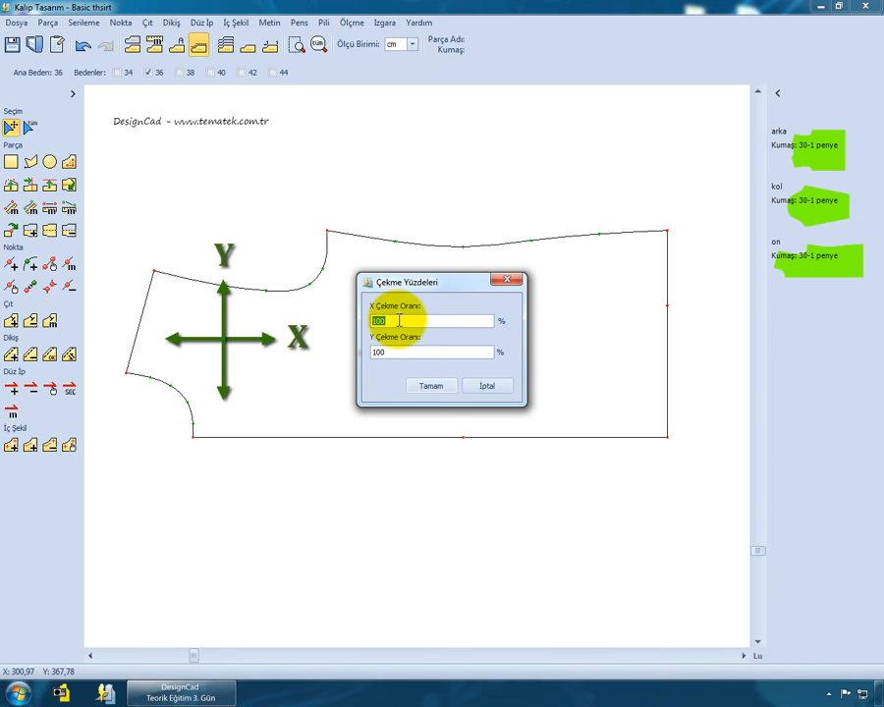
type("102")
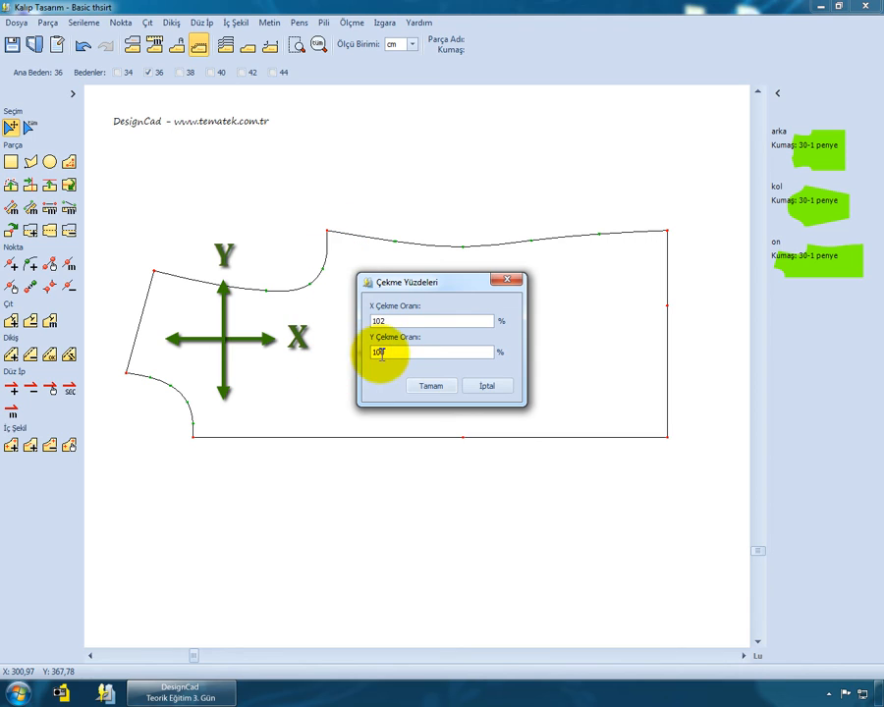
double_click(389, 352)
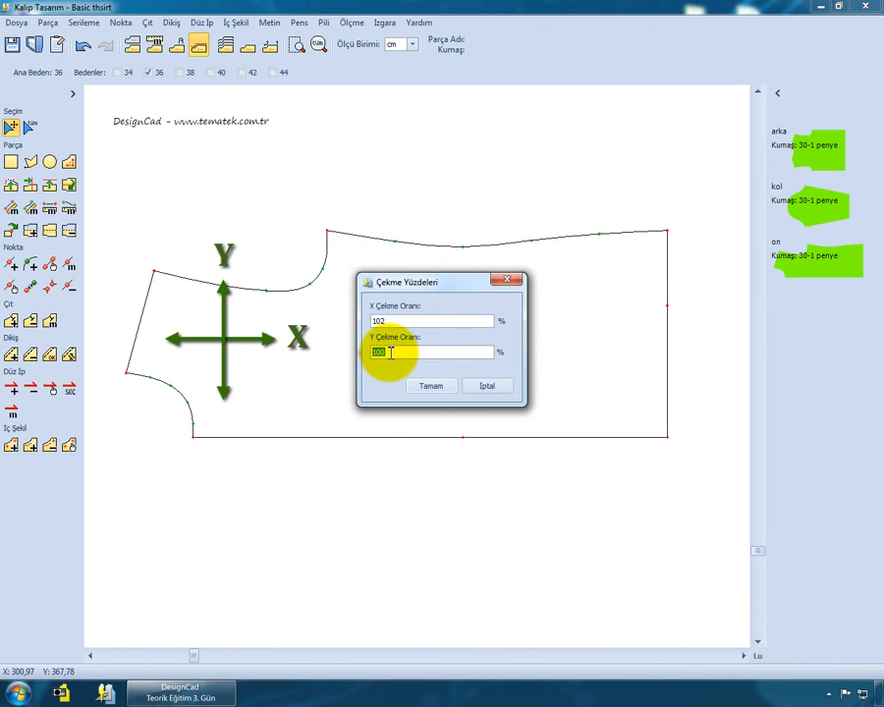
type("104")
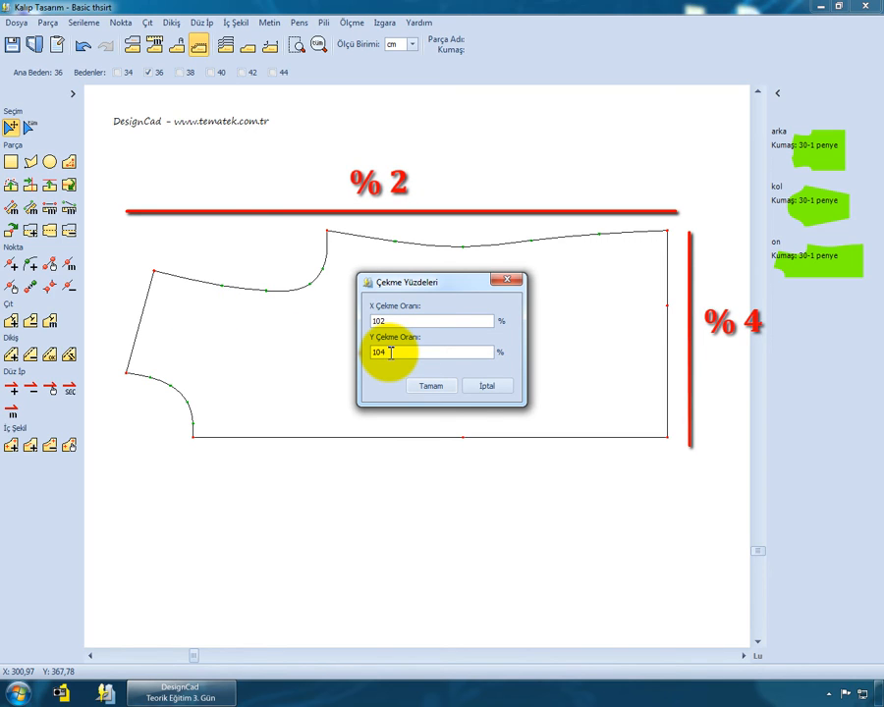
left_click(432, 393)
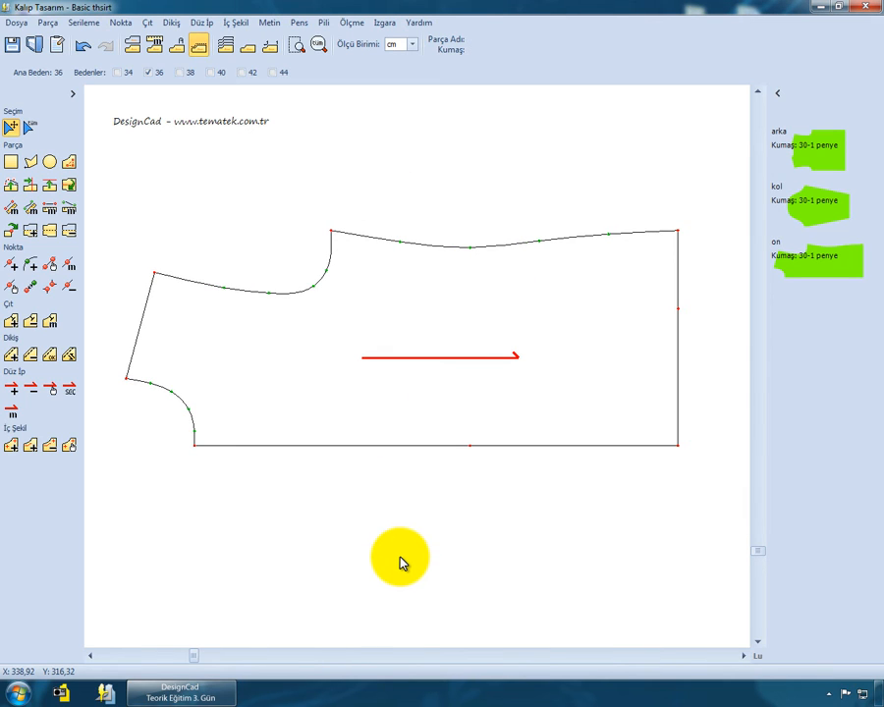
- Undo the shrinkage allowance and apply a reduced X shrinkage rate of 98% together with a Y rate to the front piece
left_click(85, 48)
left_click(233, 340)
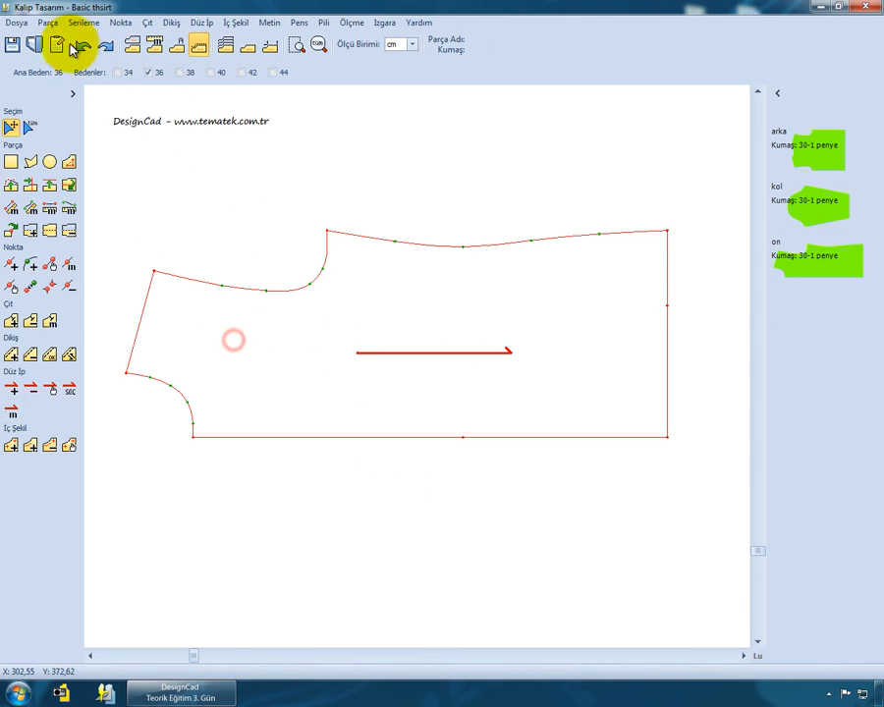
left_click(47, 22)
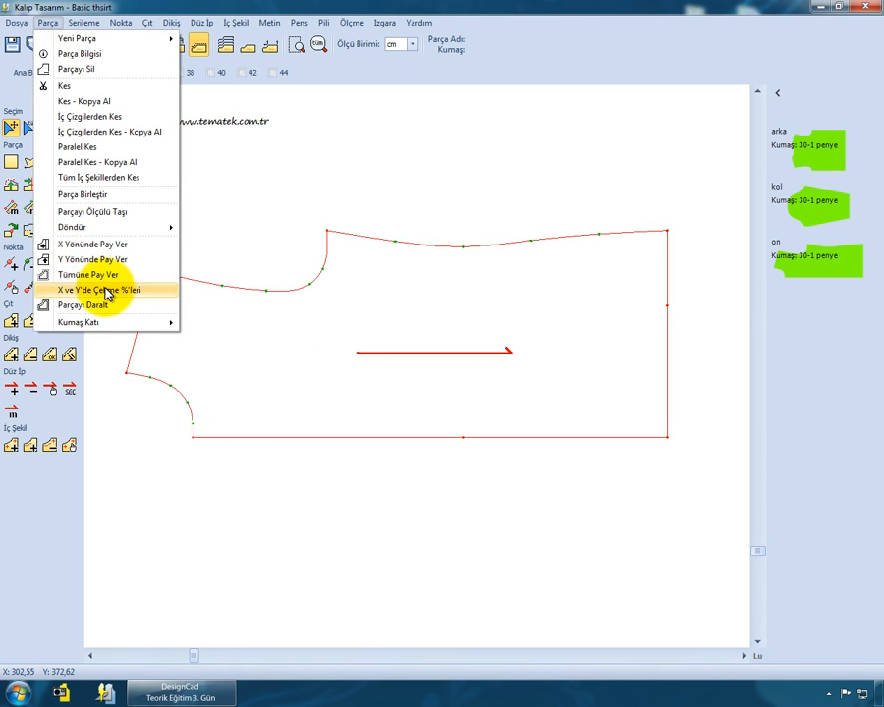
left_click(106, 290)
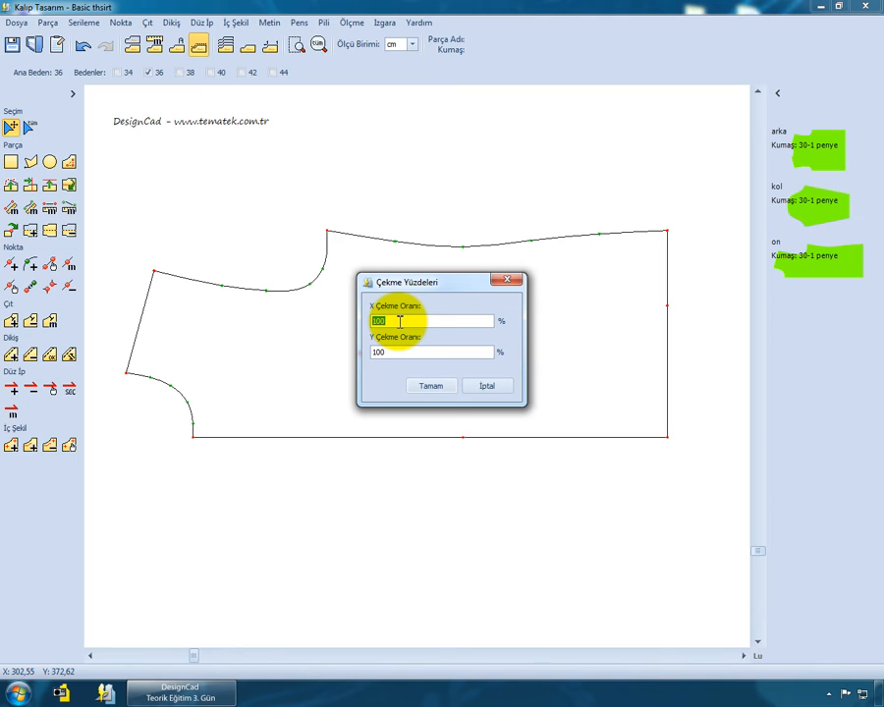
type("98")
left_click(388, 353)
double_click(375, 361)
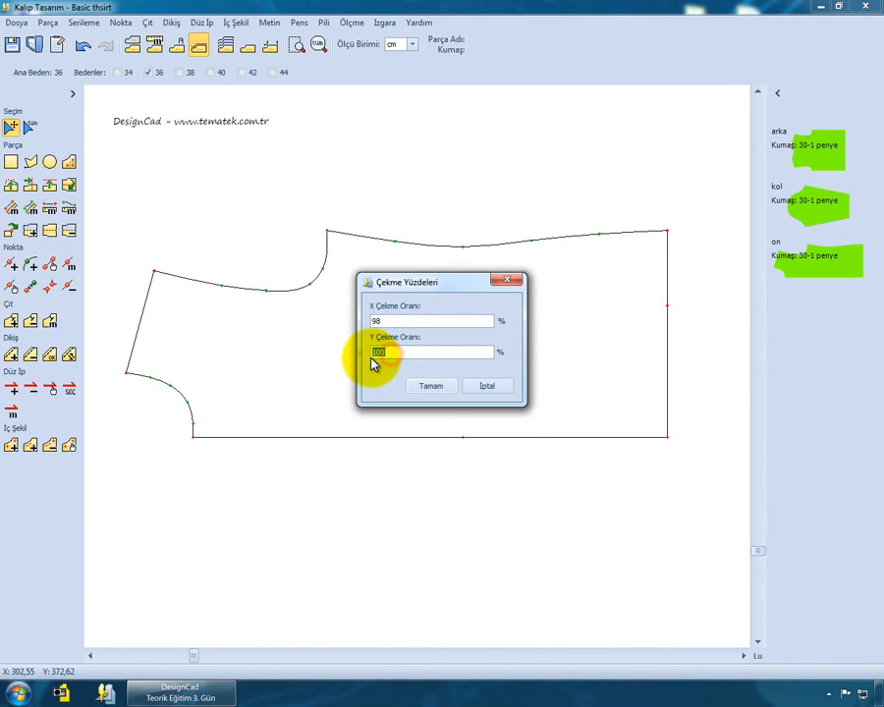
left_click(442, 390)
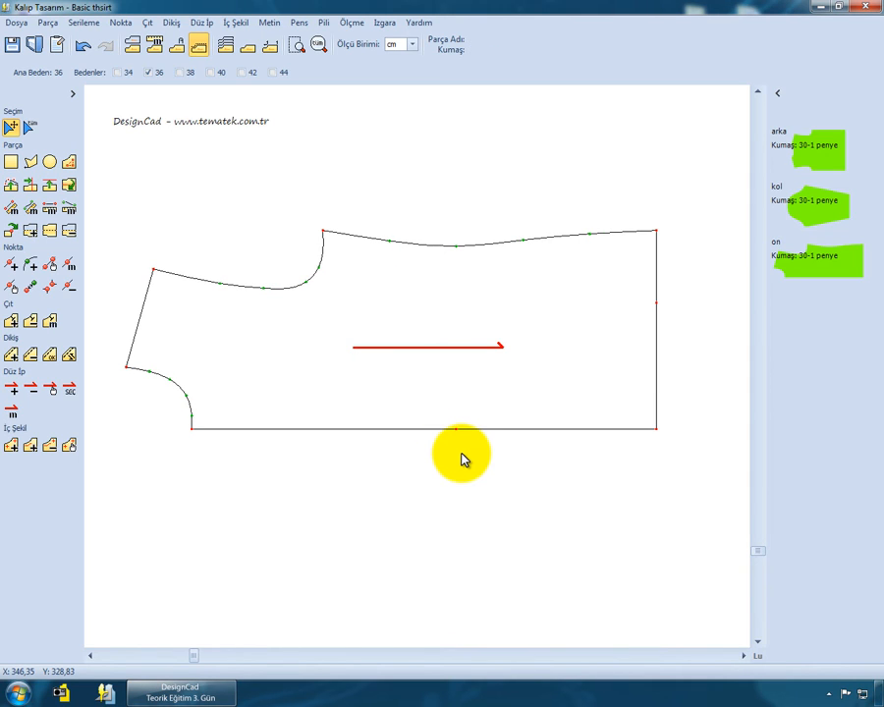
- Undo the last shrinkage change and step back past the narrowing of the front piece
left_click(82, 49)
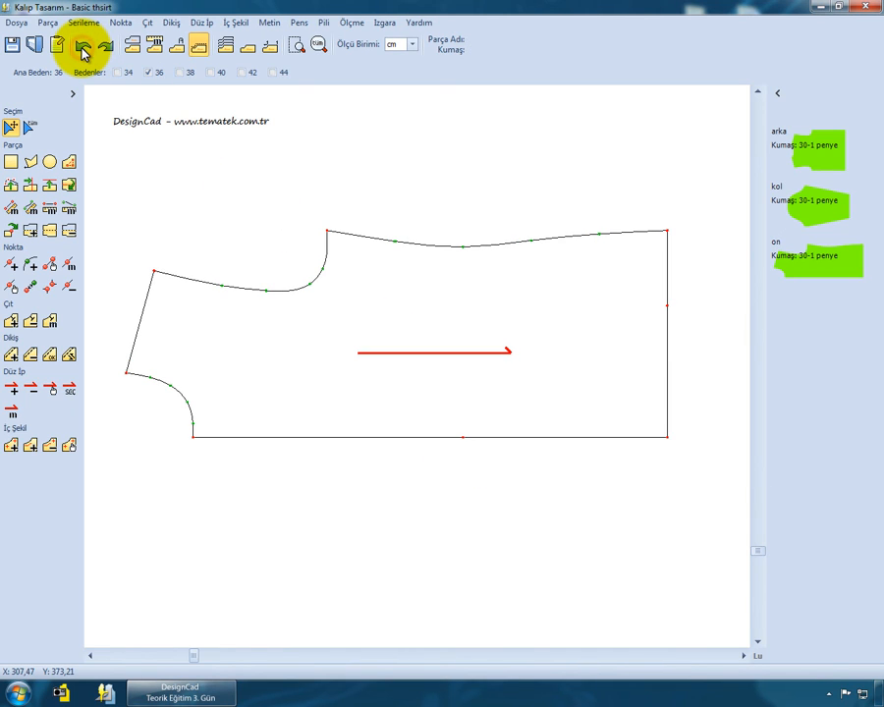
left_click(83, 49)
left_click(83, 49)
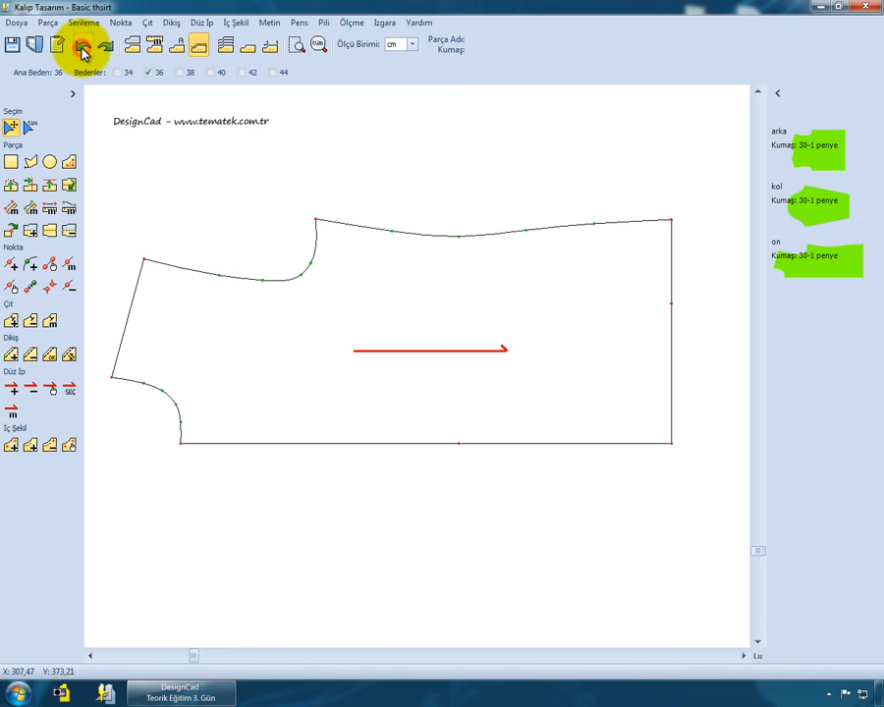
- Remove the front piece from the workspace without saving its changes
left_click(327, 337)
right_click(325, 333)
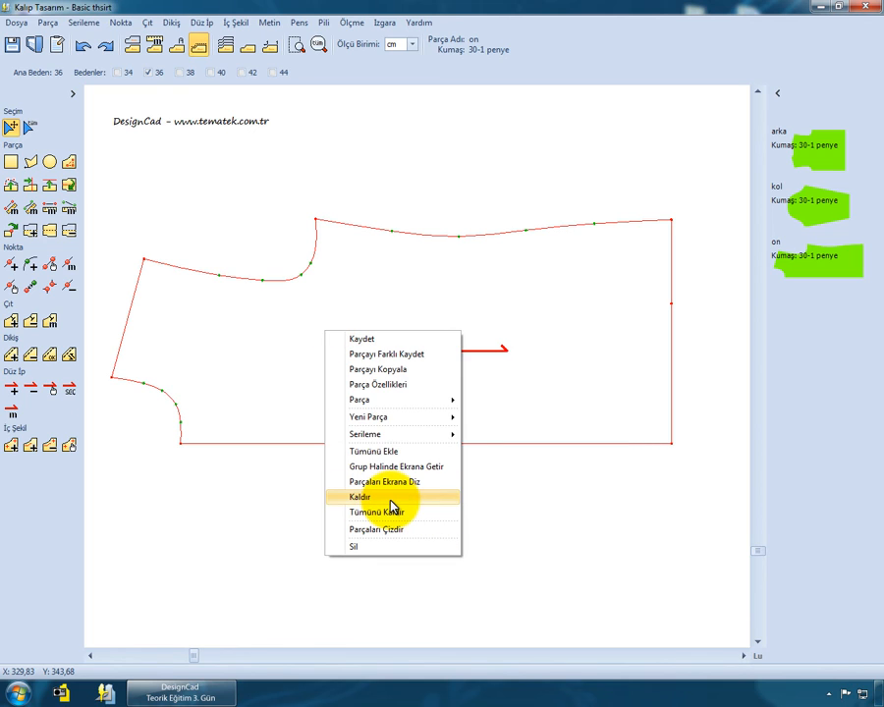
left_click(391, 501)
left_click(442, 366)
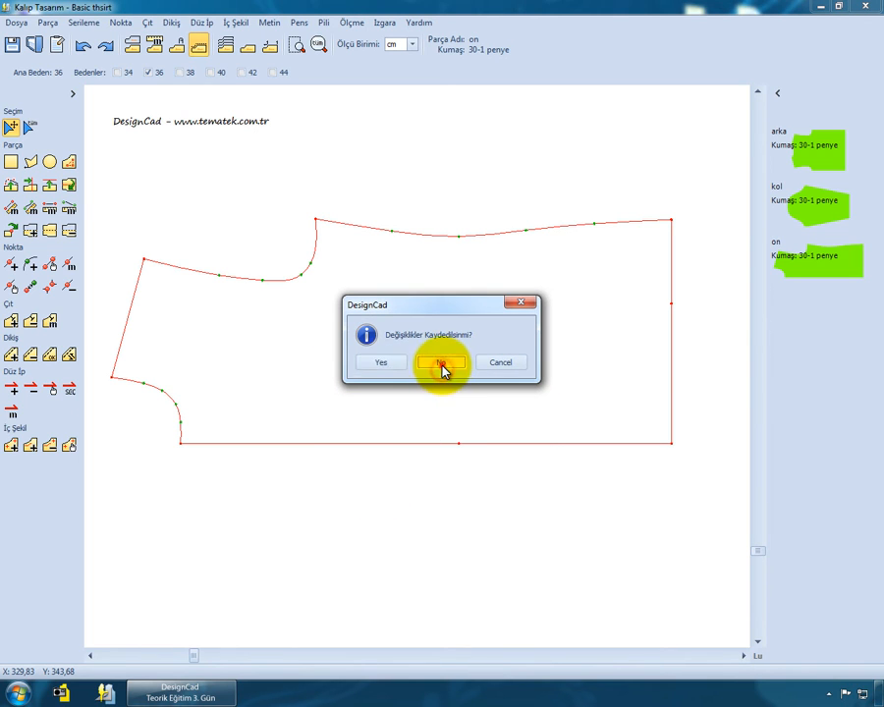
- Bring all pattern pieces into the workspace and apply shrinkage rates of 102% in X and 104% in Y to all of them together
right_click(407, 274)
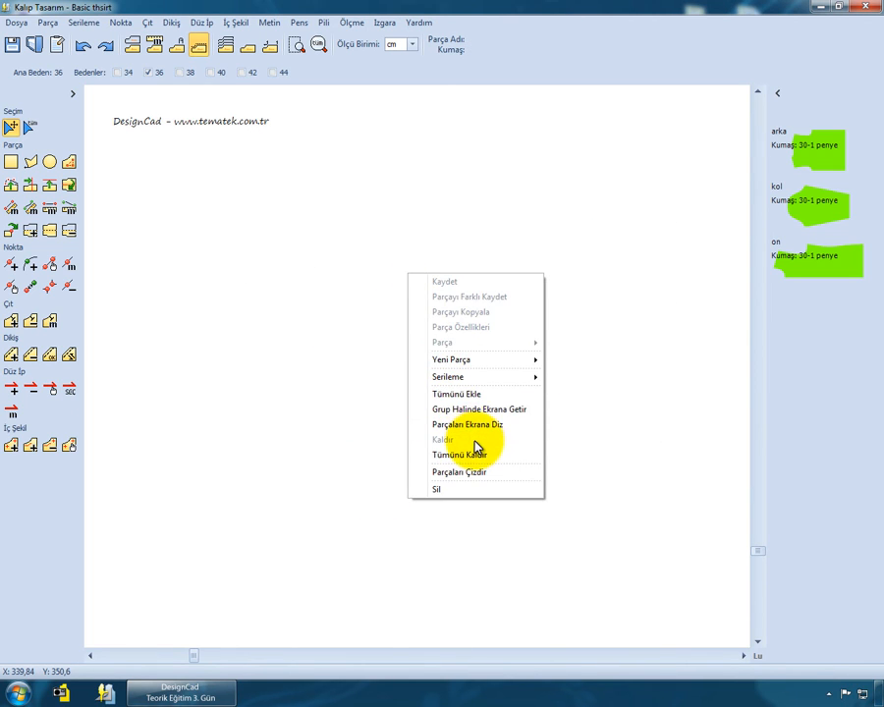
left_click(460, 397)
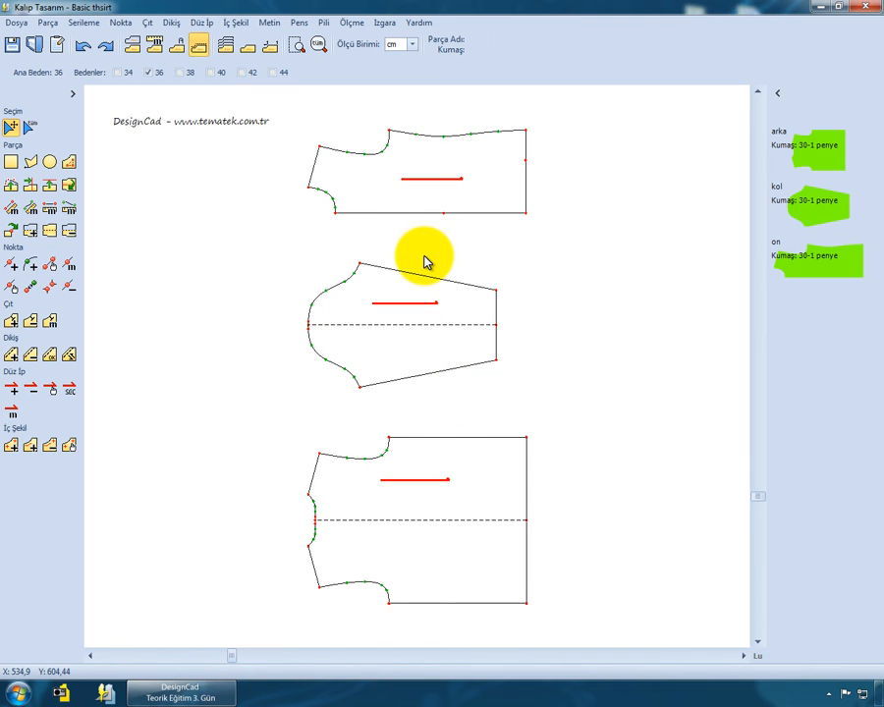
left_click(30, 129)
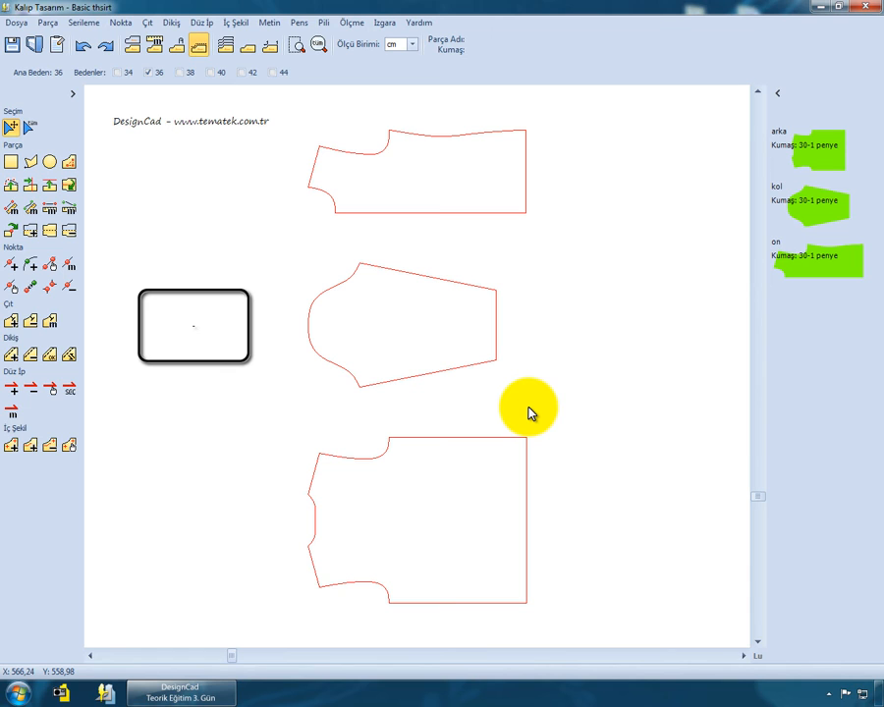
left_click(528, 411)
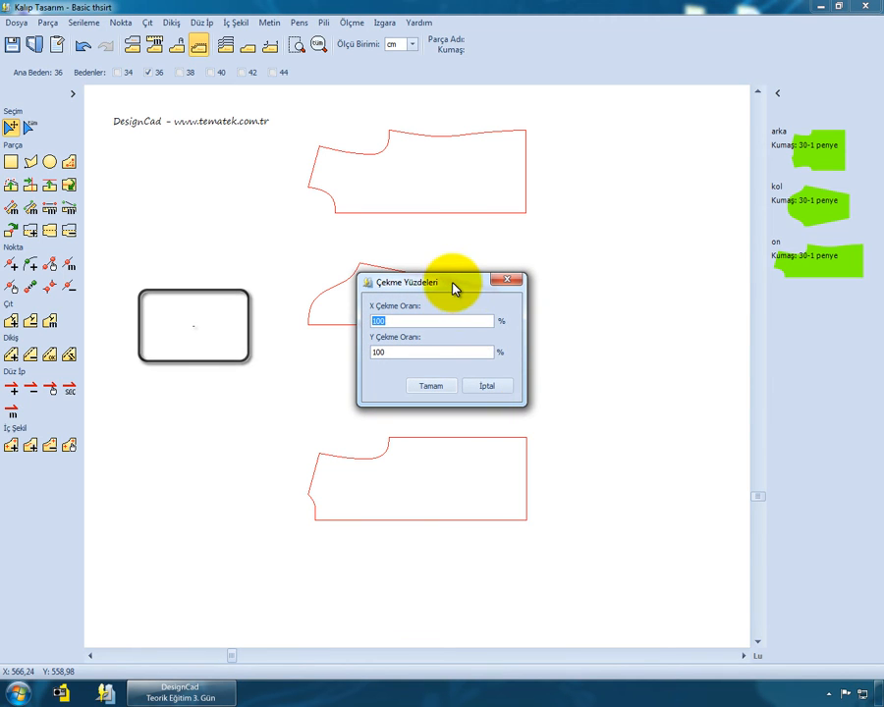
left_click_drag(453, 284, 636, 277)
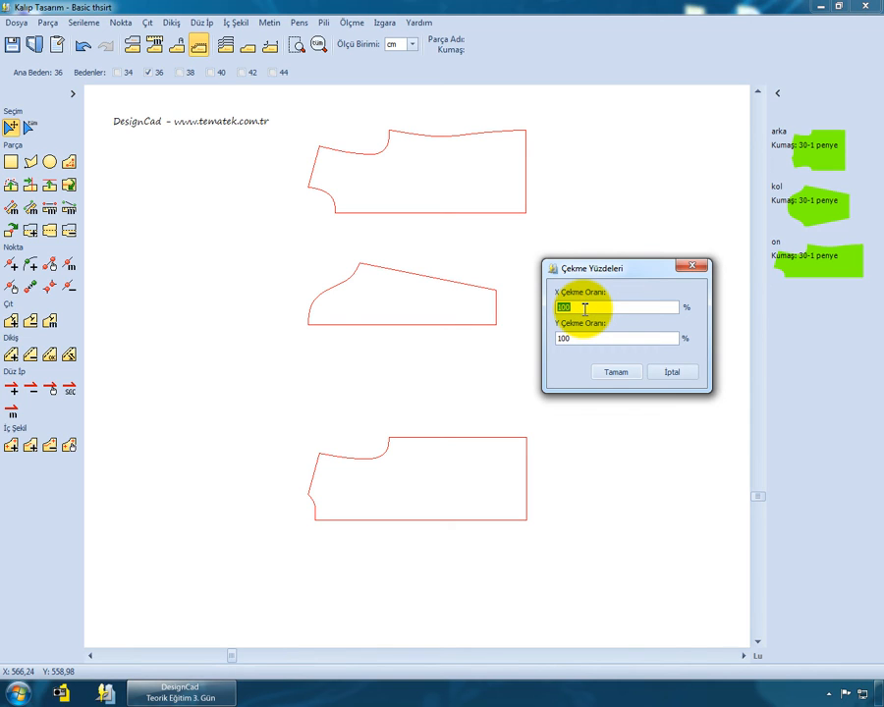
type("102")
double_click(580, 339)
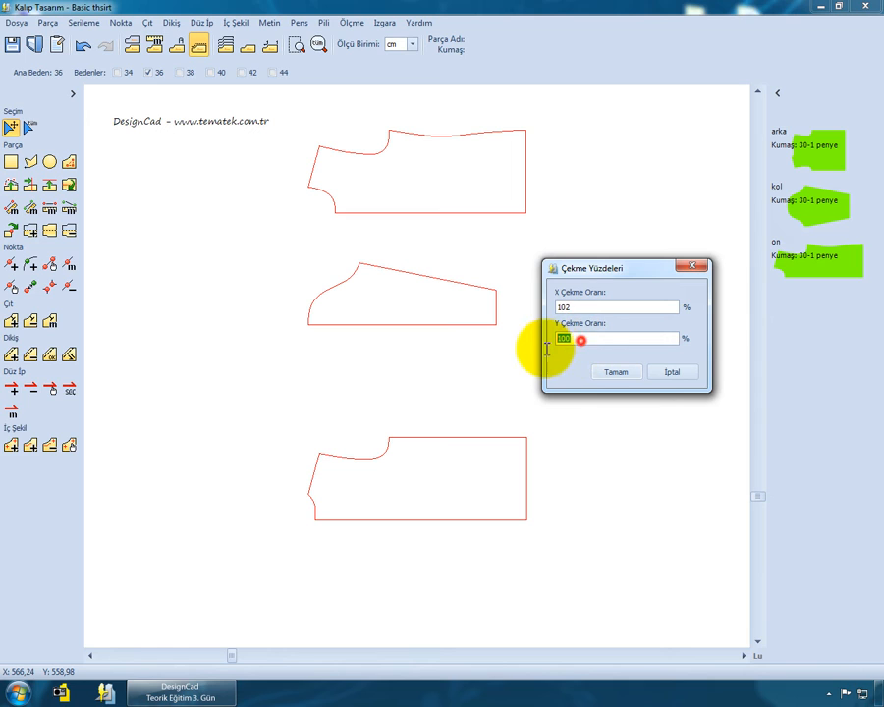
type("104")
left_click(615, 374)
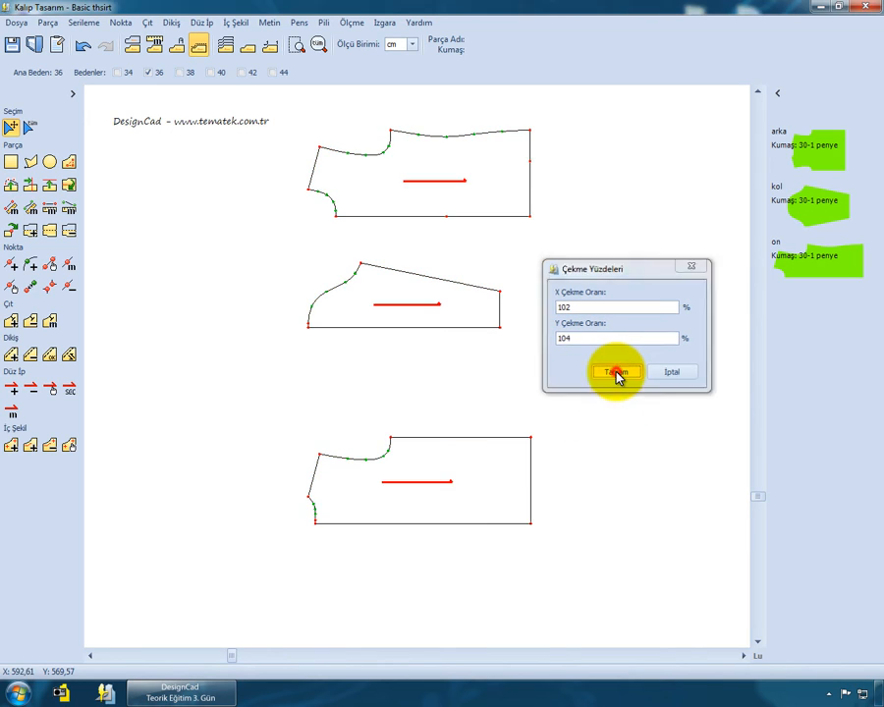
- Move the sleeve, front and back pieces one by one slightly to the left in the workspace
left_click(10, 126)
left_click(359, 337)
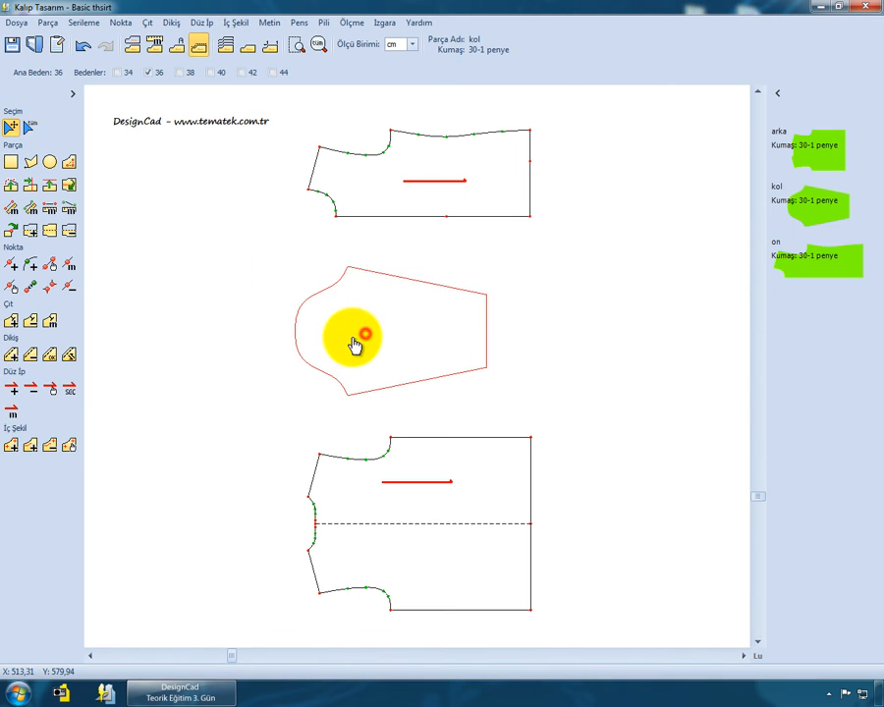
left_click(413, 202)
left_click(430, 482)
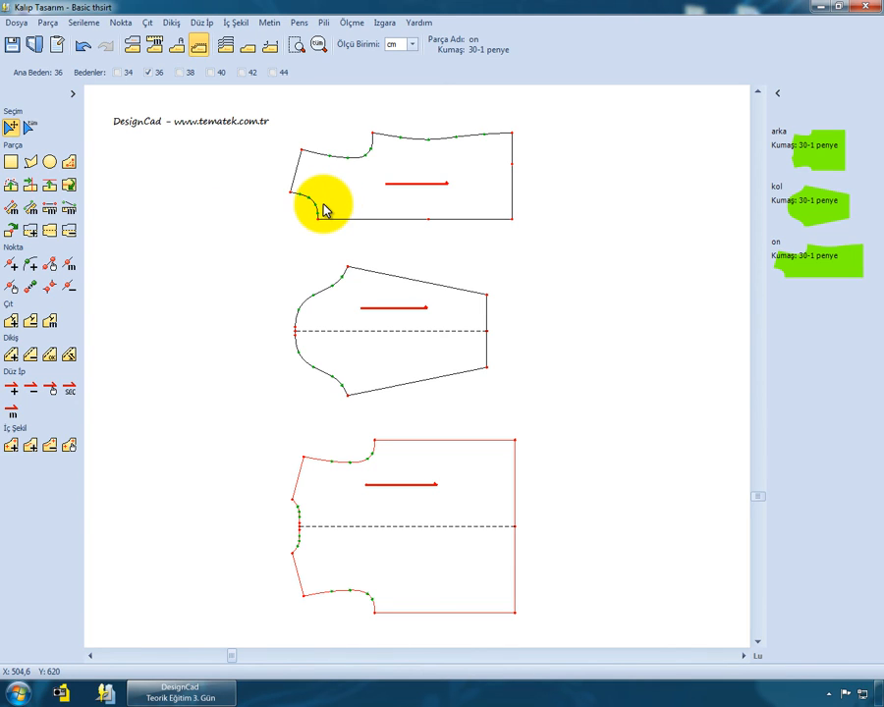
- Remove all pieces without saving the changes and place only the front piece in the workspace
right_click(265, 237)
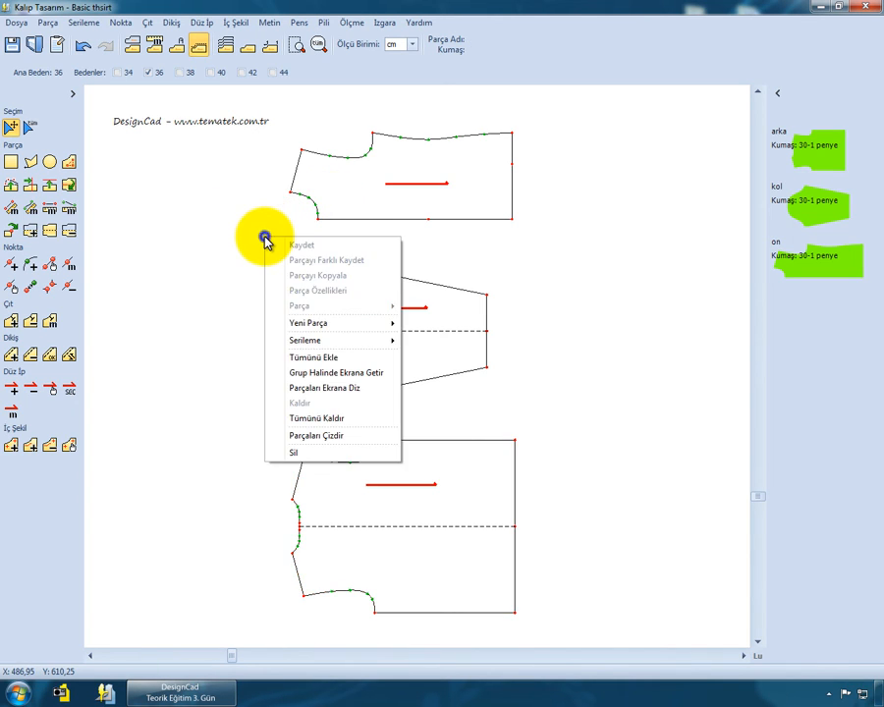
left_click(313, 419)
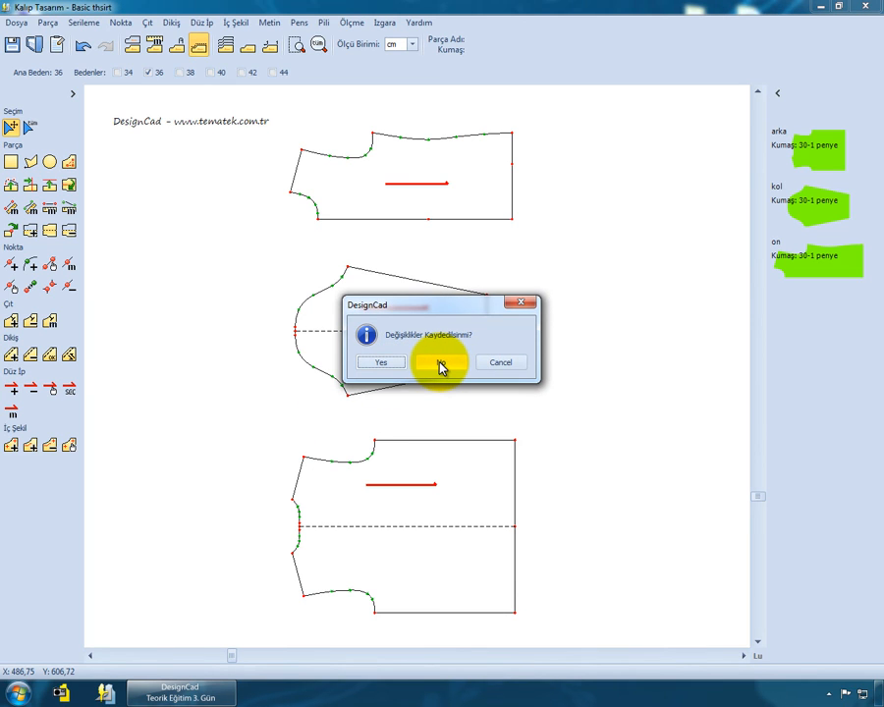
left_click(440, 363)
left_click_drag(837, 257, 340, 363)
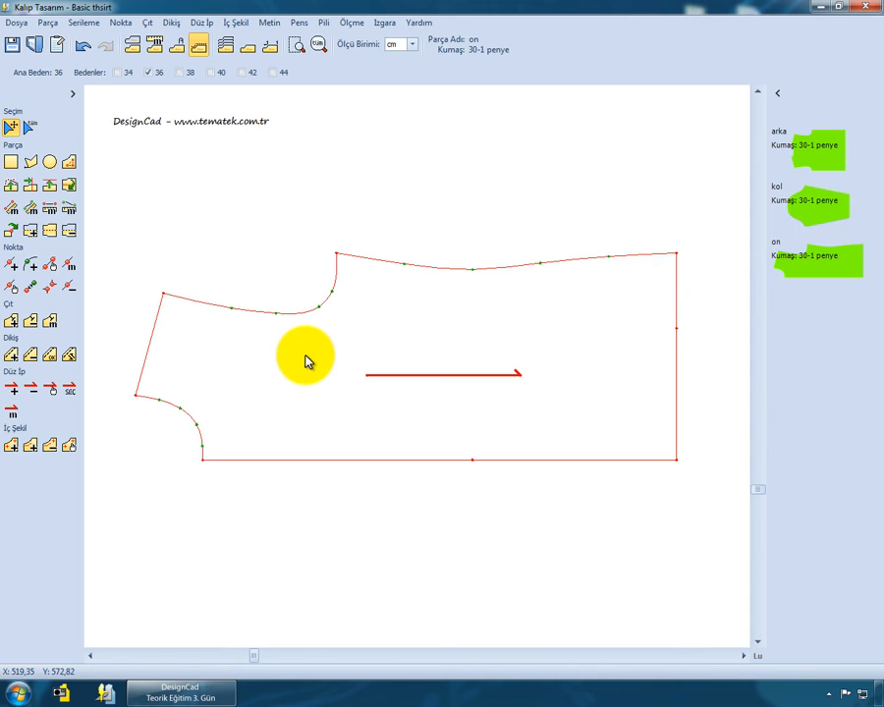
- Add the text "yan taraf" at 1 cm height along a horizontal line just inside the front piece's side seam
left_click(267, 22)
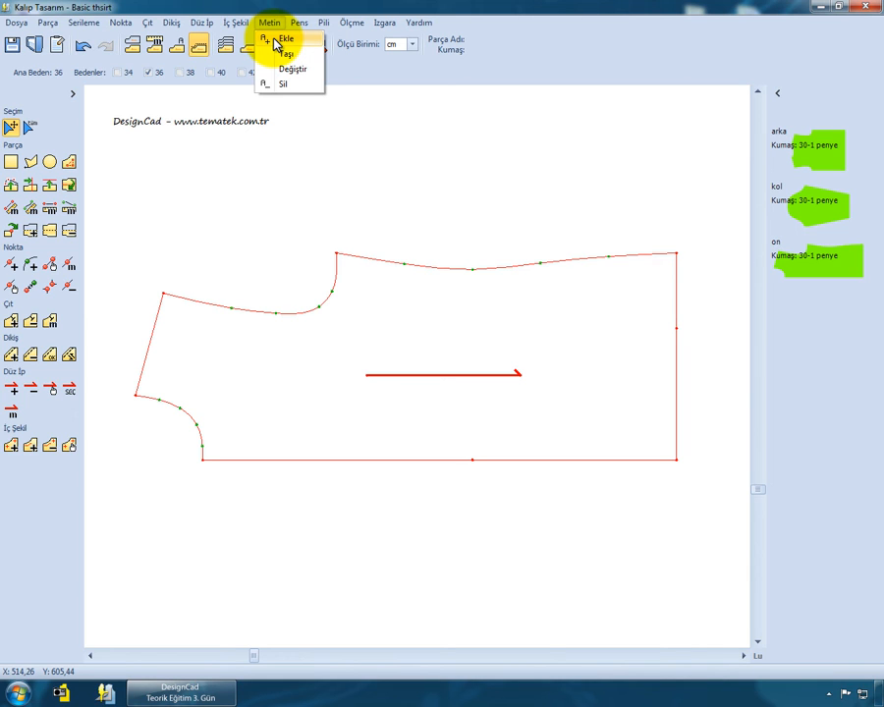
left_click(275, 44)
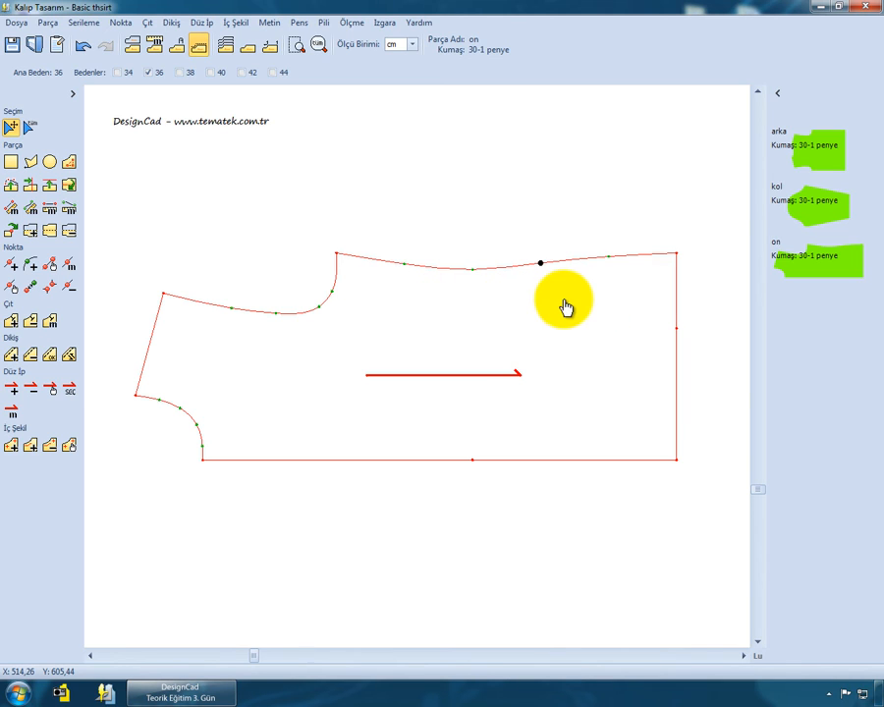
left_click(415, 298)
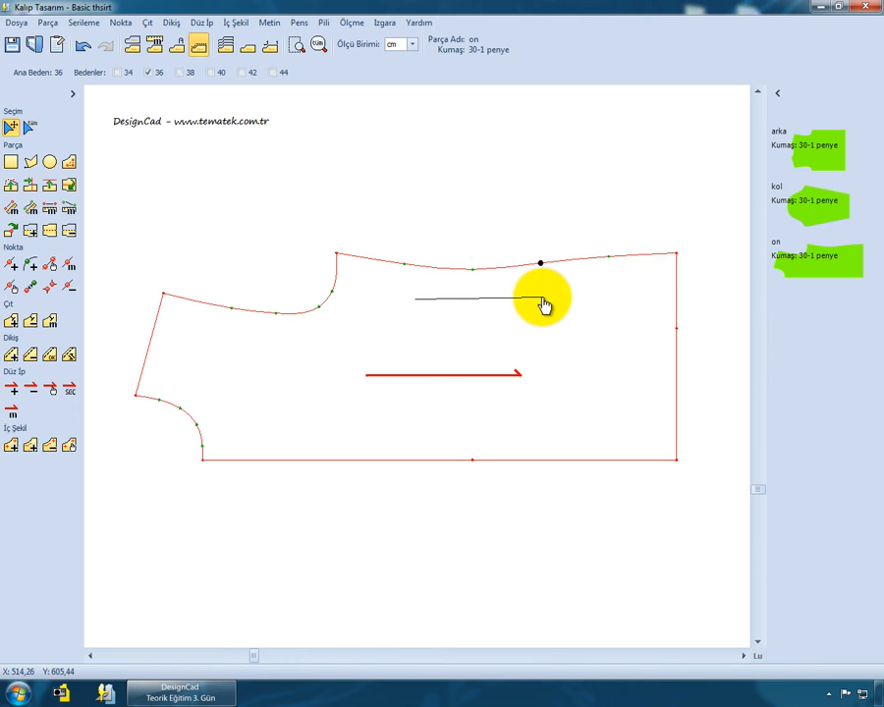
left_click(538, 299)
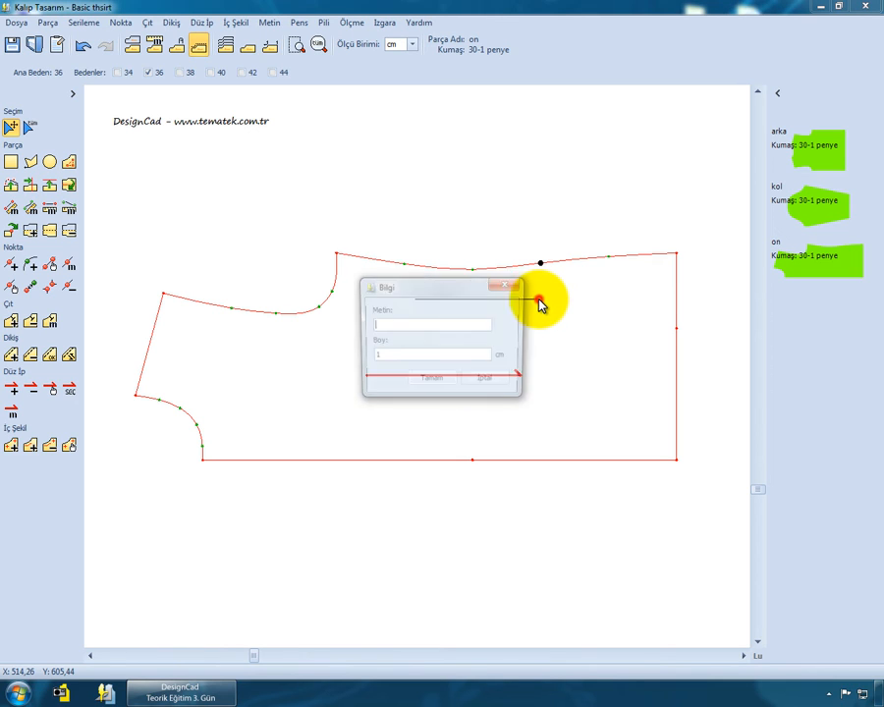
left_click_drag(474, 291, 468, 374)
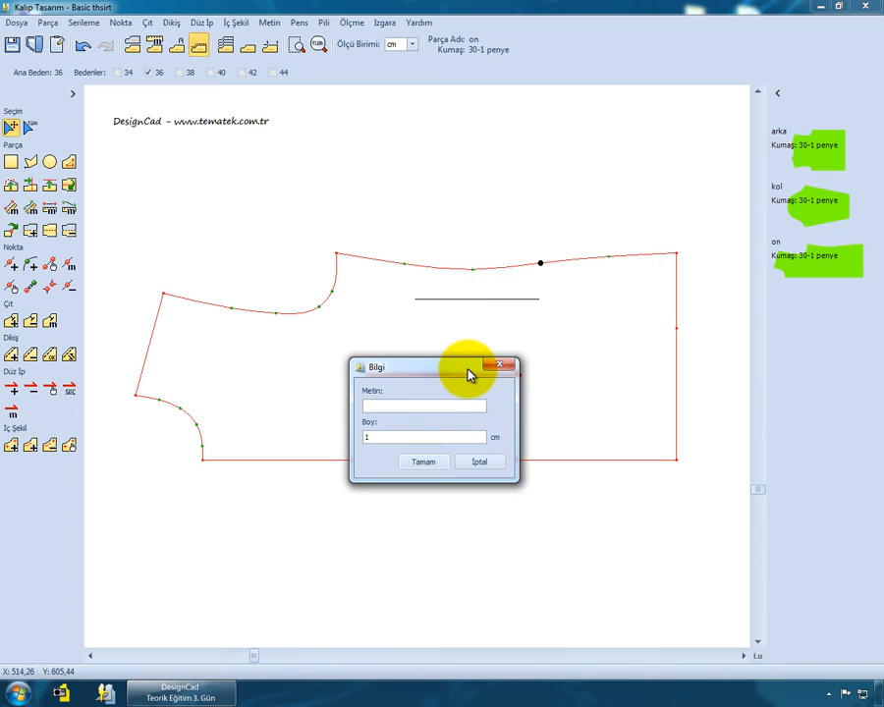
left_click(454, 404)
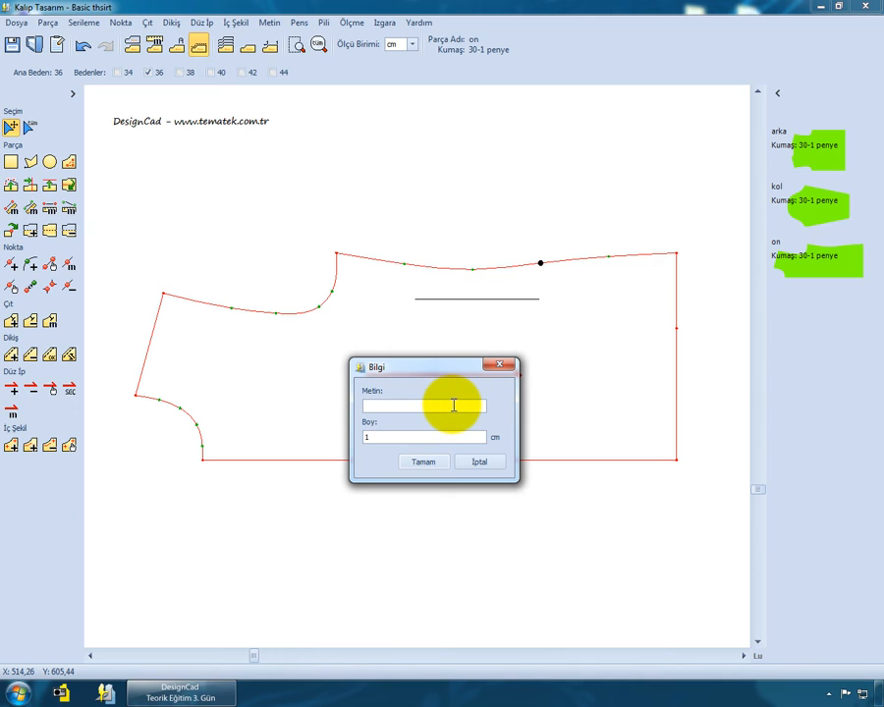
type("yan taraf")
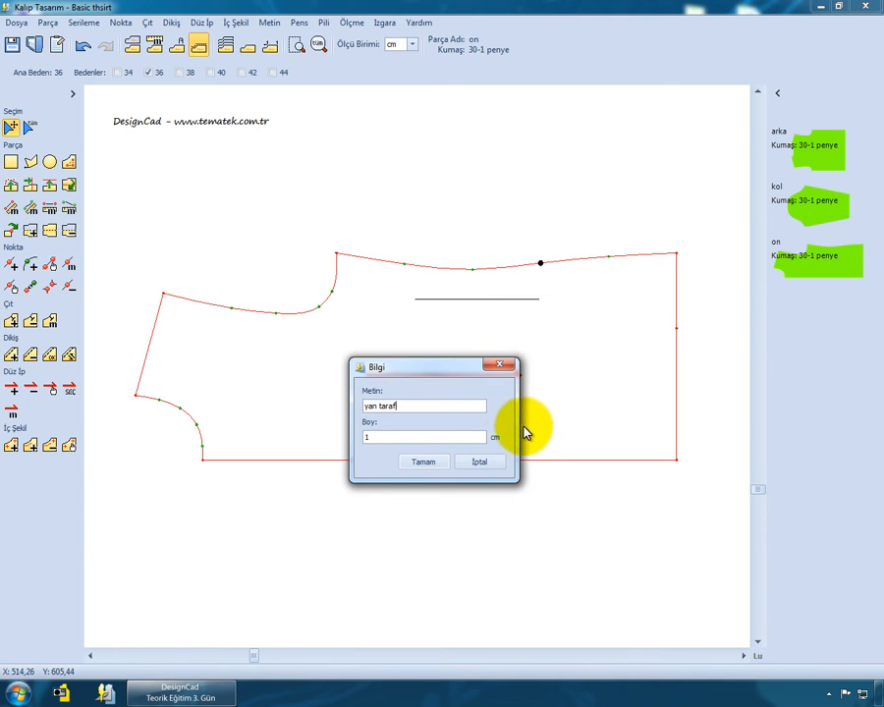
left_click(420, 466)
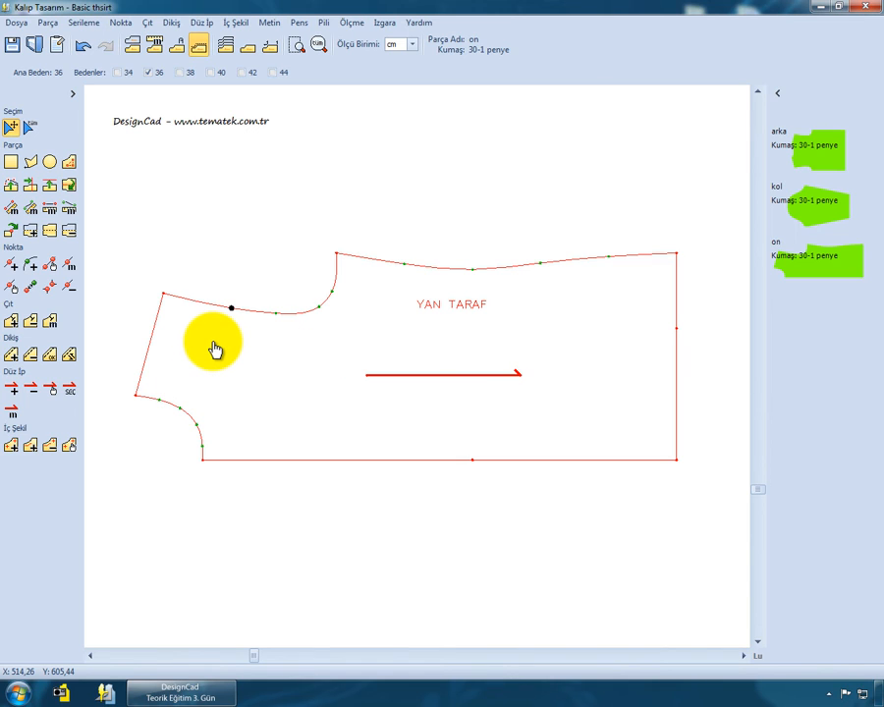
- Add the text "ust" along a slanted line running from the neckline upward, parallel to the front piece's shoulder edge
left_click(176, 391)
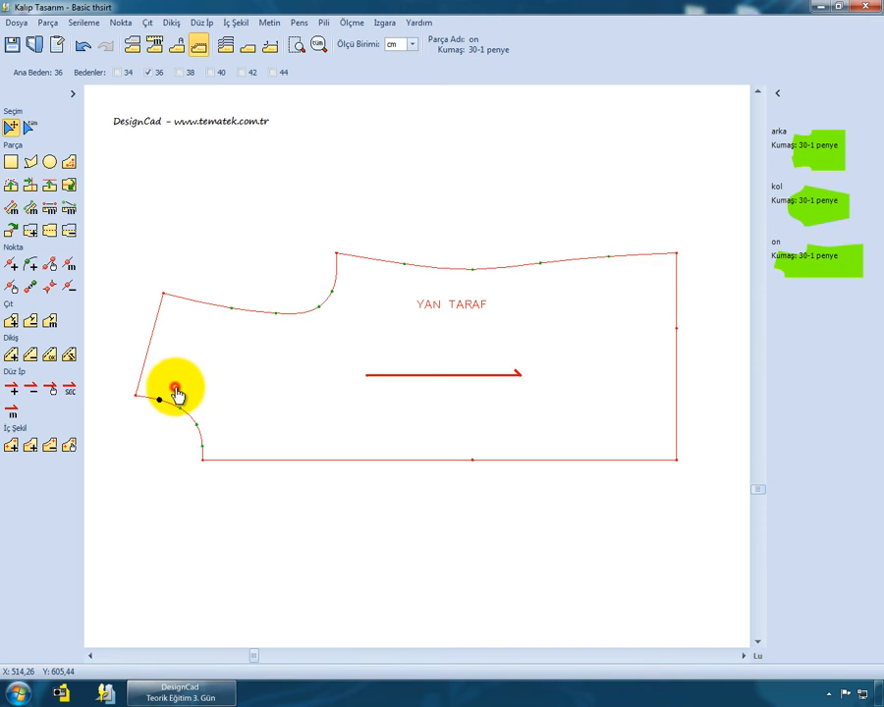
left_click(193, 330)
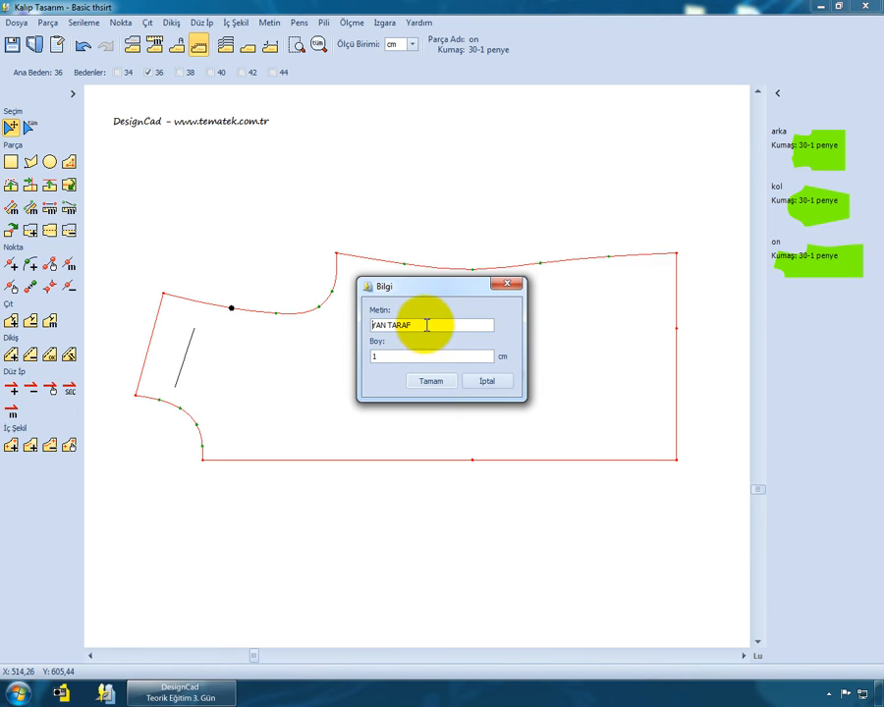
left_click_drag(424, 324, 353, 327)
type("ust")
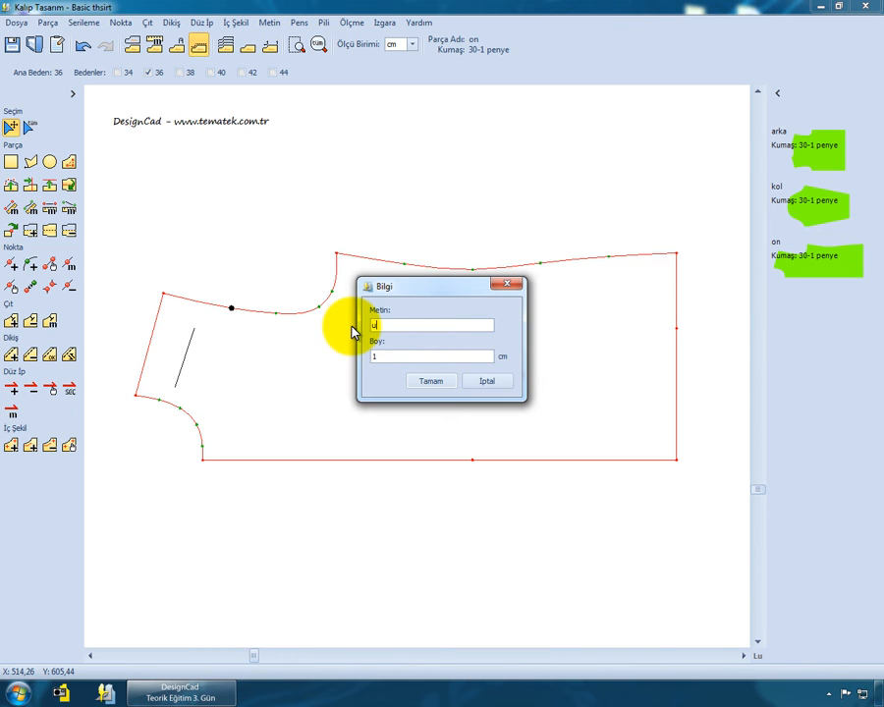
left_click(444, 384)
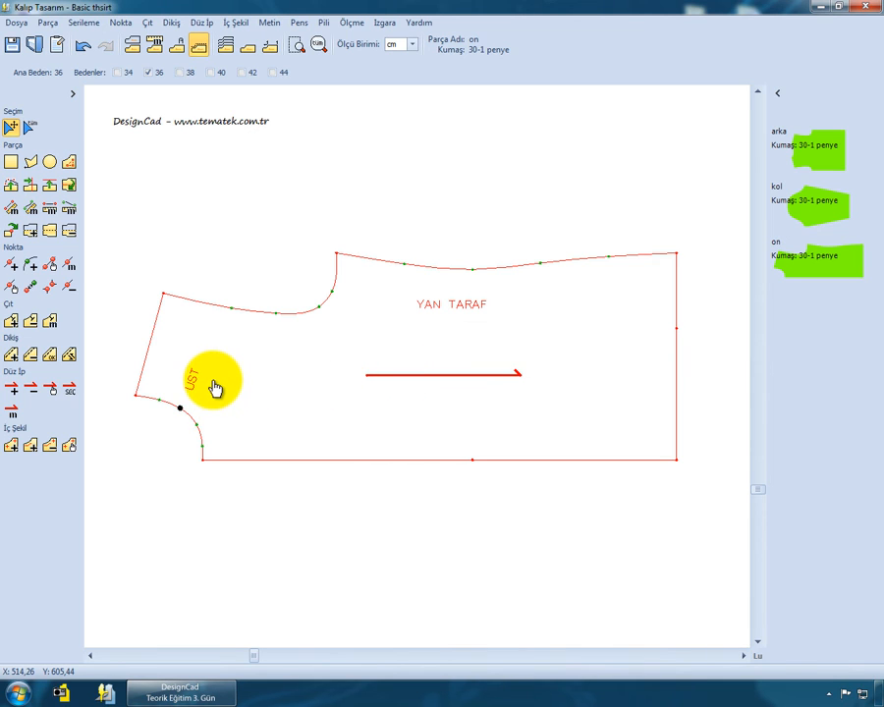
- Add the text "orta" along a line sloping down to the right below the front piece's grainline
left_click(363, 397)
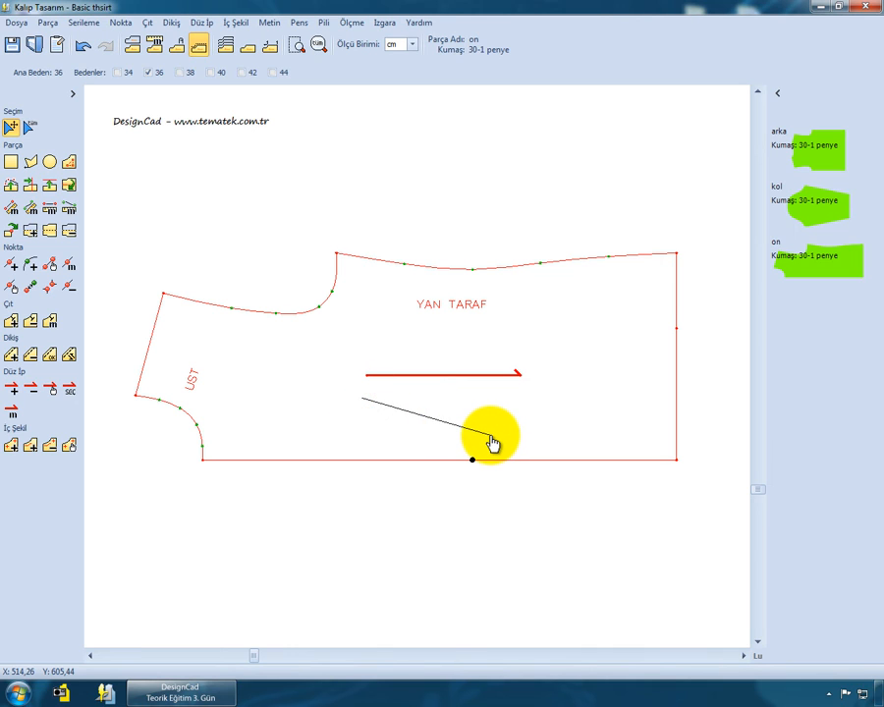
left_click(491, 441)
double_click(410, 324)
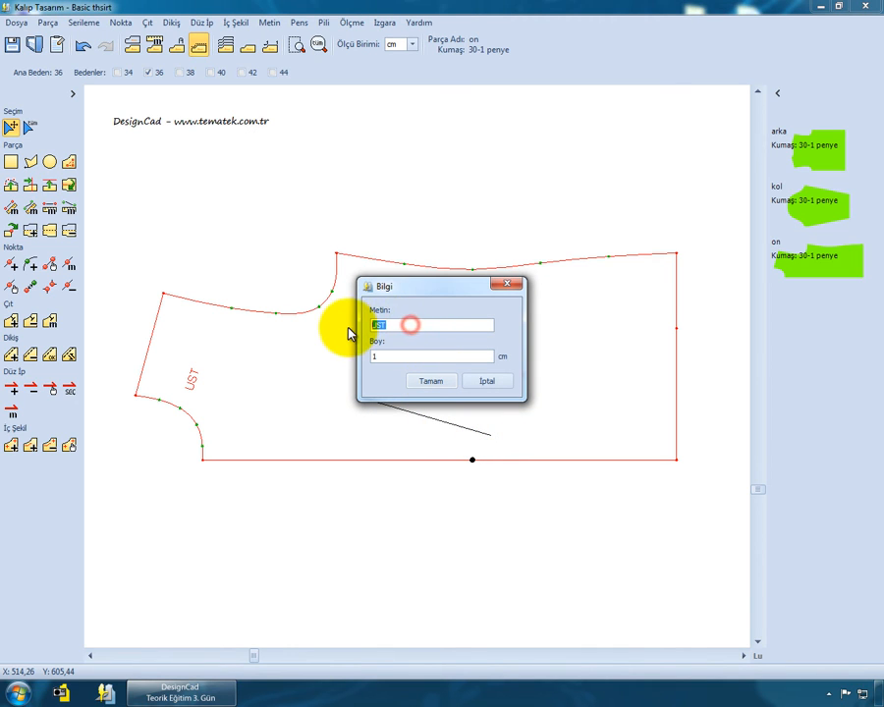
type("orta")
left_click(432, 382)
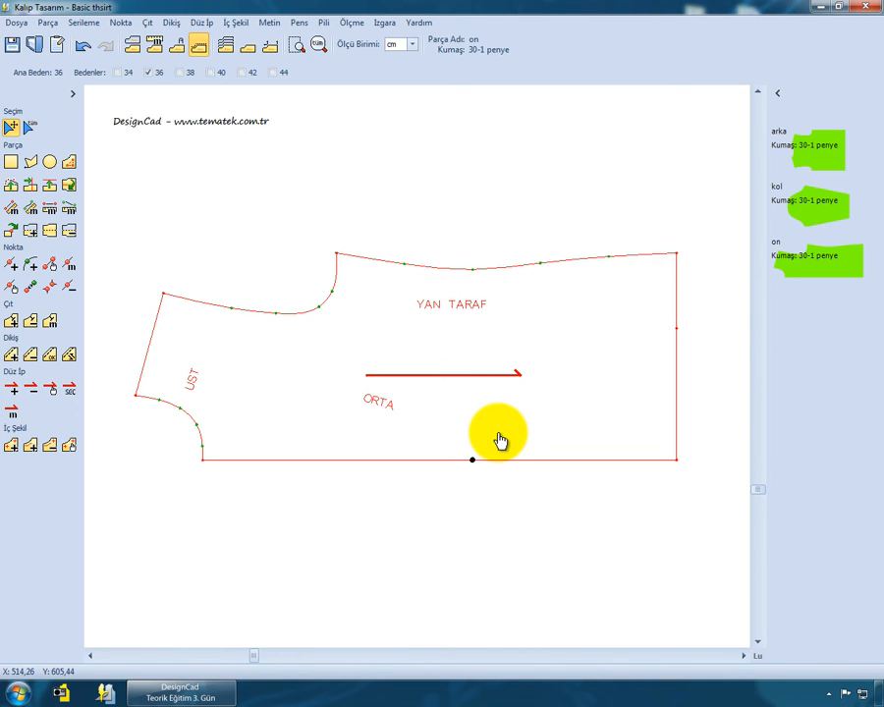
- Add the text "on orta" upside down near the center front edge, using a baseline drawn from right to left
left_click(610, 435)
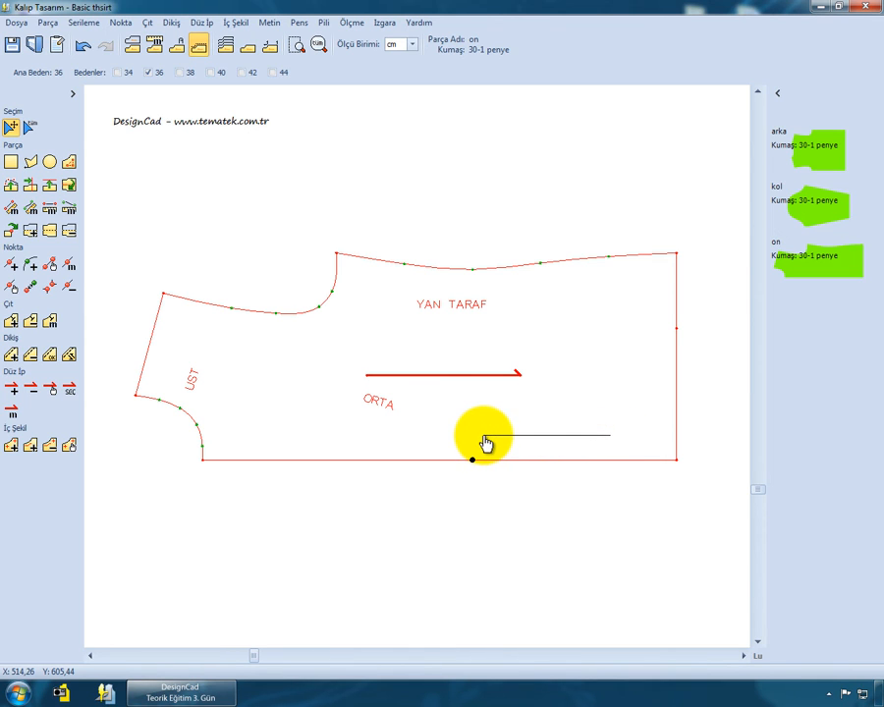
left_click(485, 436)
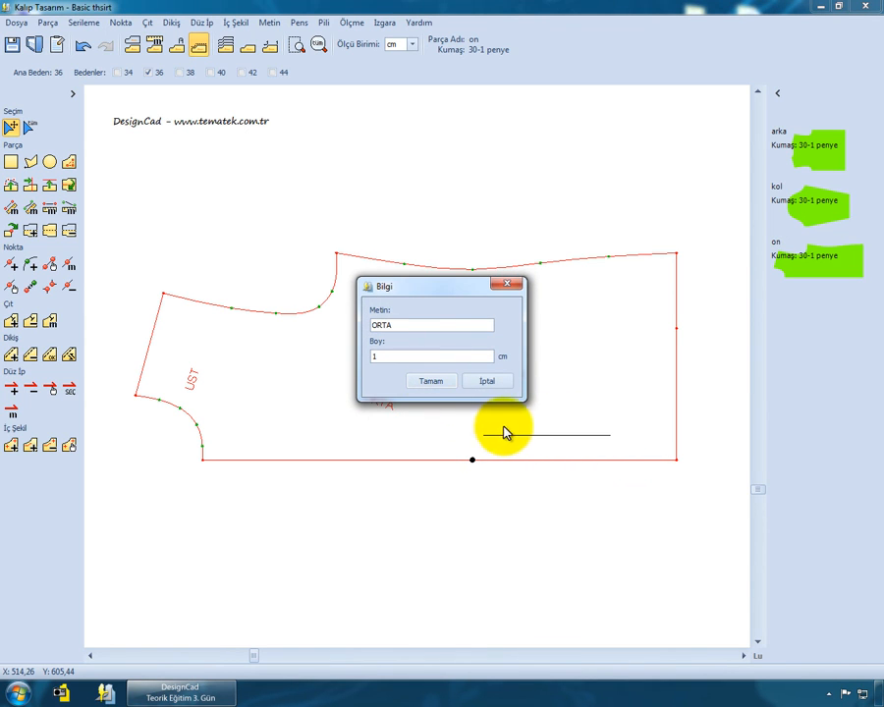
double_click(438, 325)
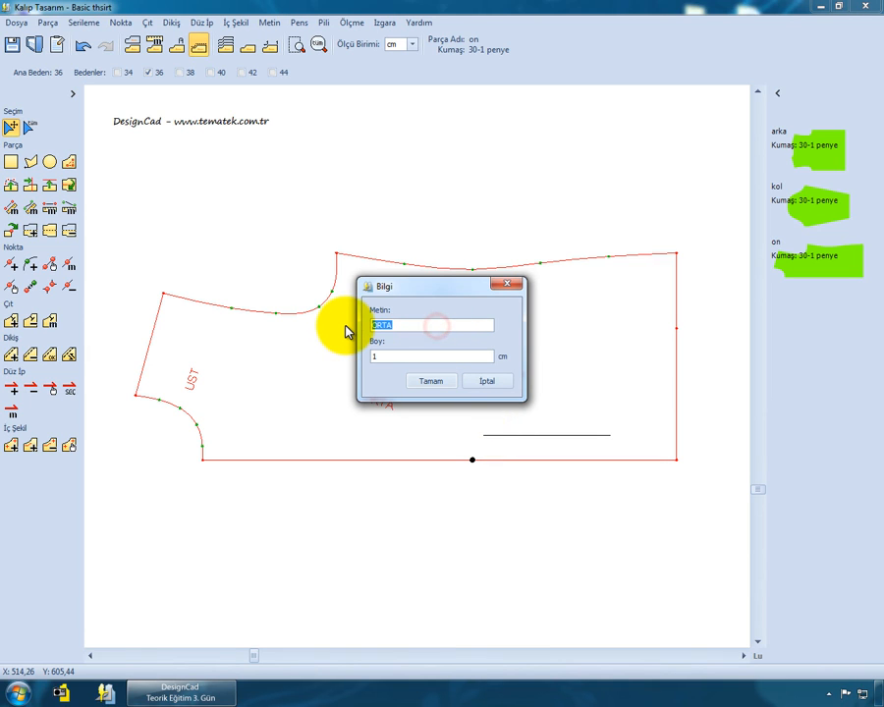
type("on orta")
left_click(426, 382)
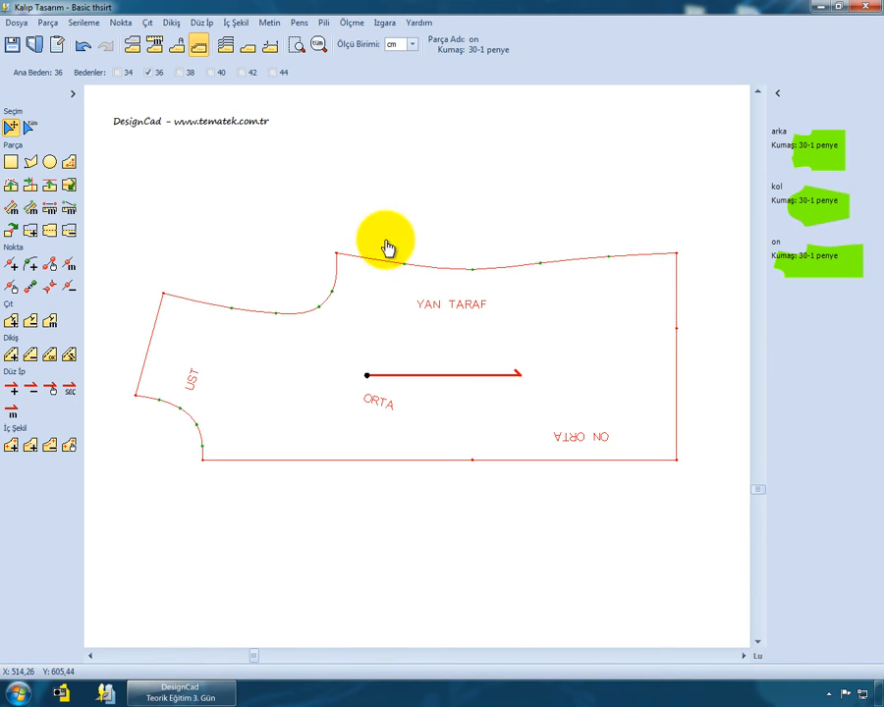
- Change the "YAN TARAF" label to read "YAN TARAF olacak" and set its height to 1,5 cm
left_click(269, 22)
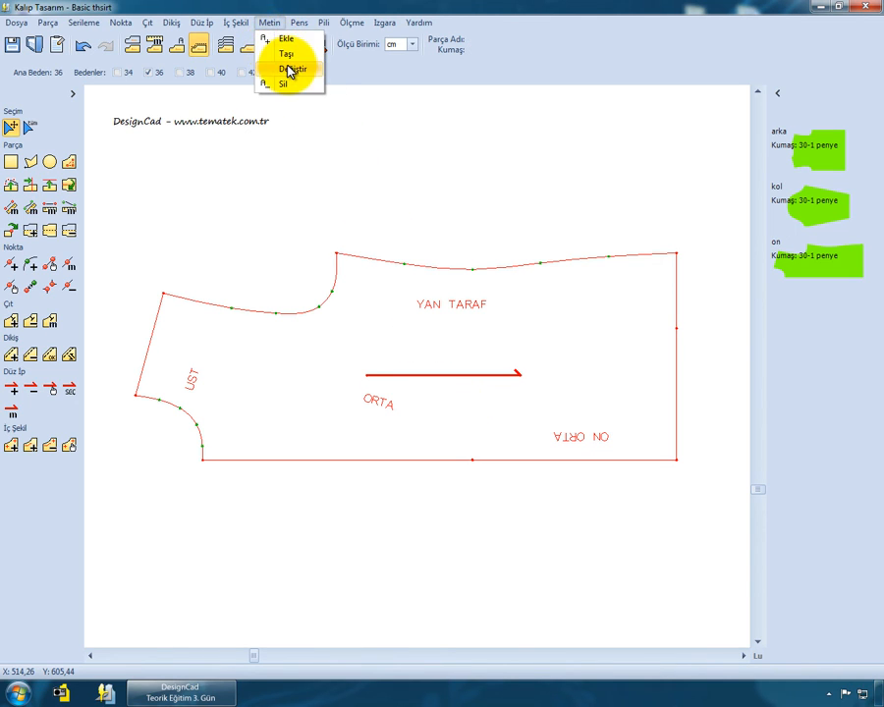
left_click(291, 71)
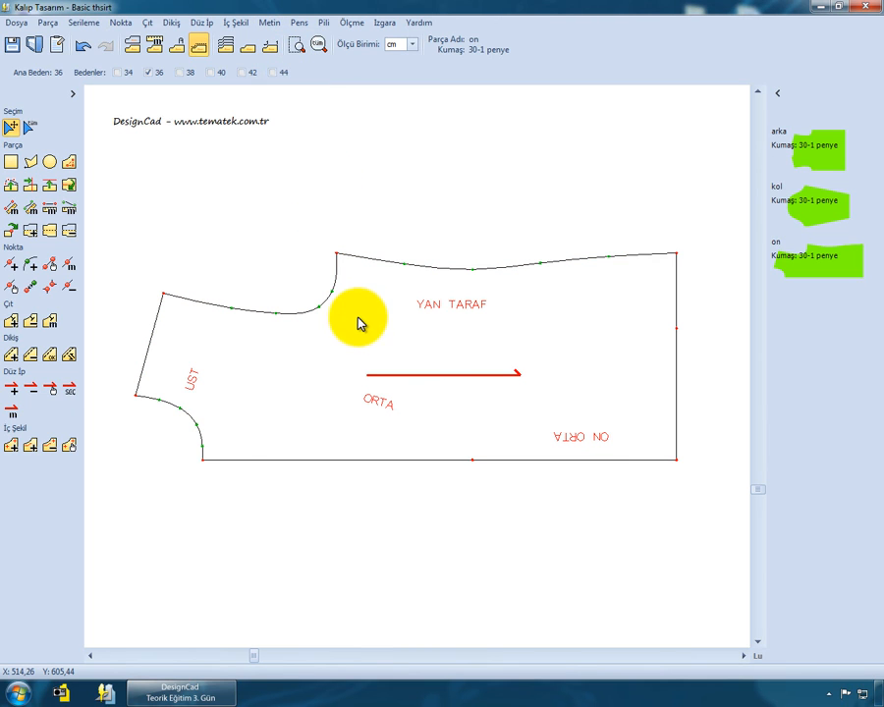
left_click(442, 308)
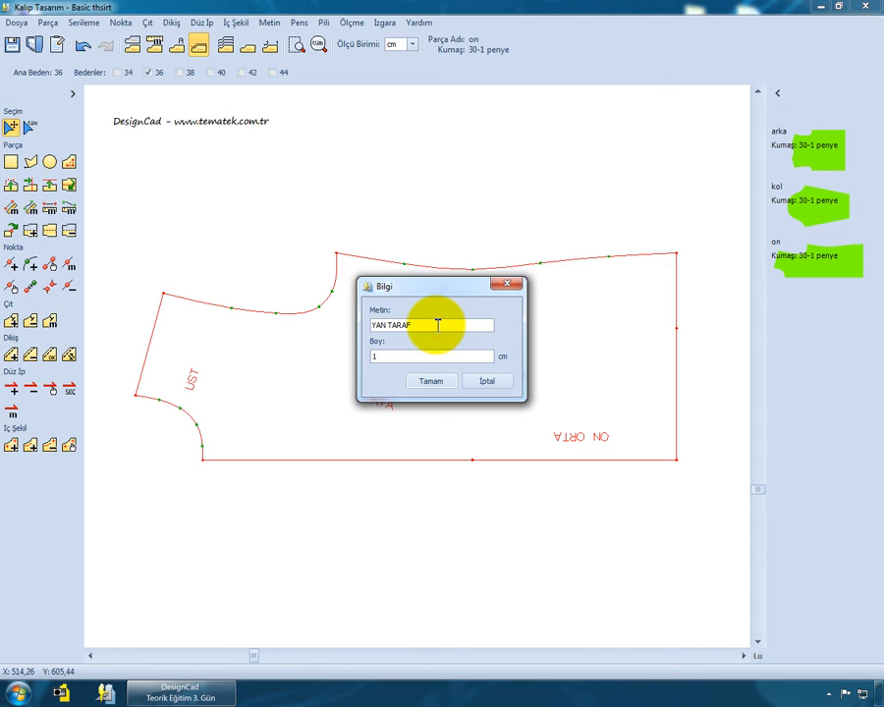
type("olacak")
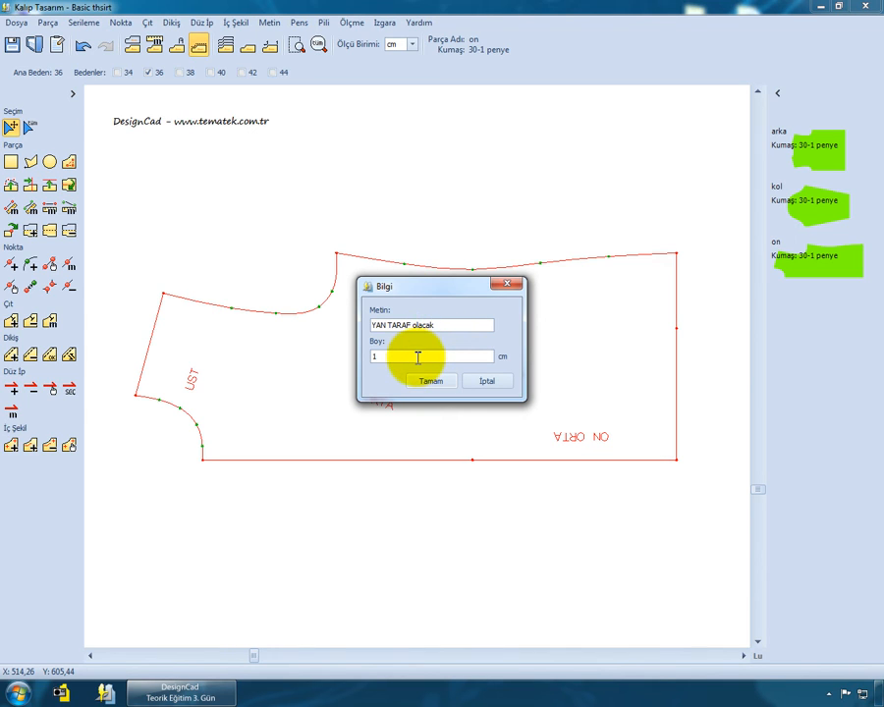
left_click_drag(414, 358, 371, 372)
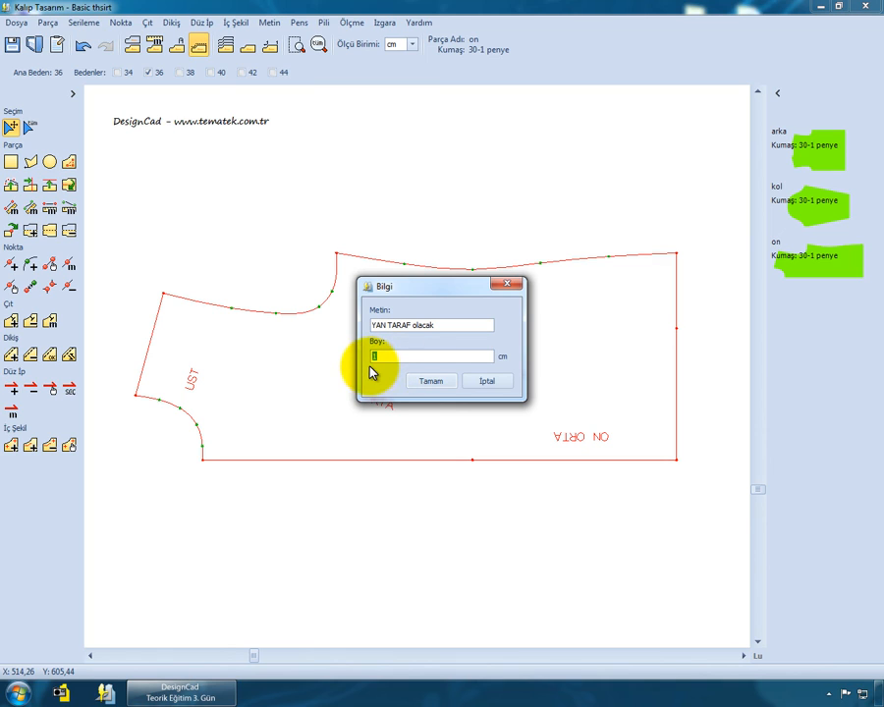
type("1,5")
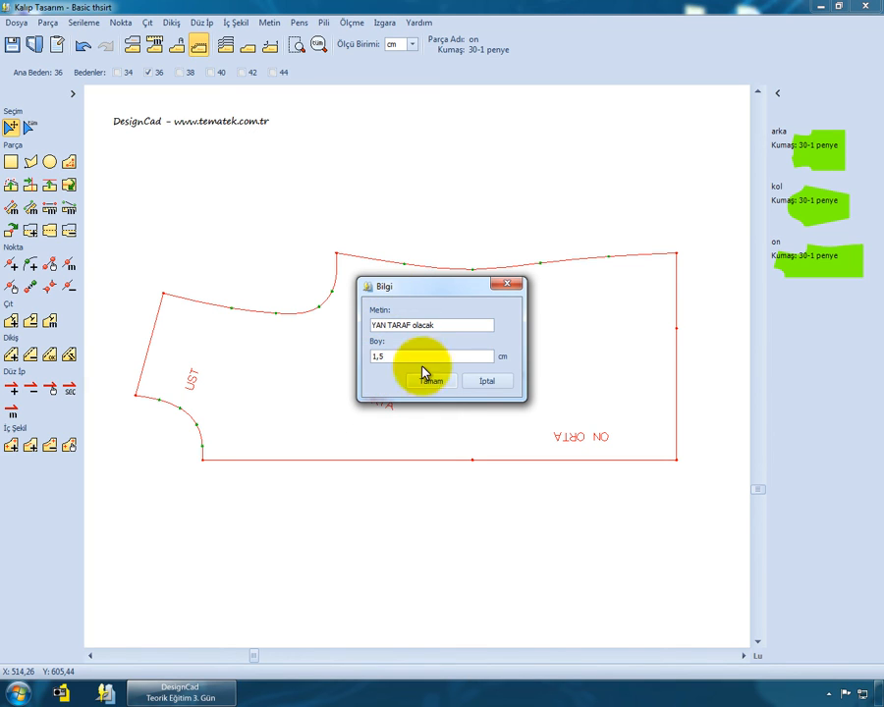
left_click(434, 381)
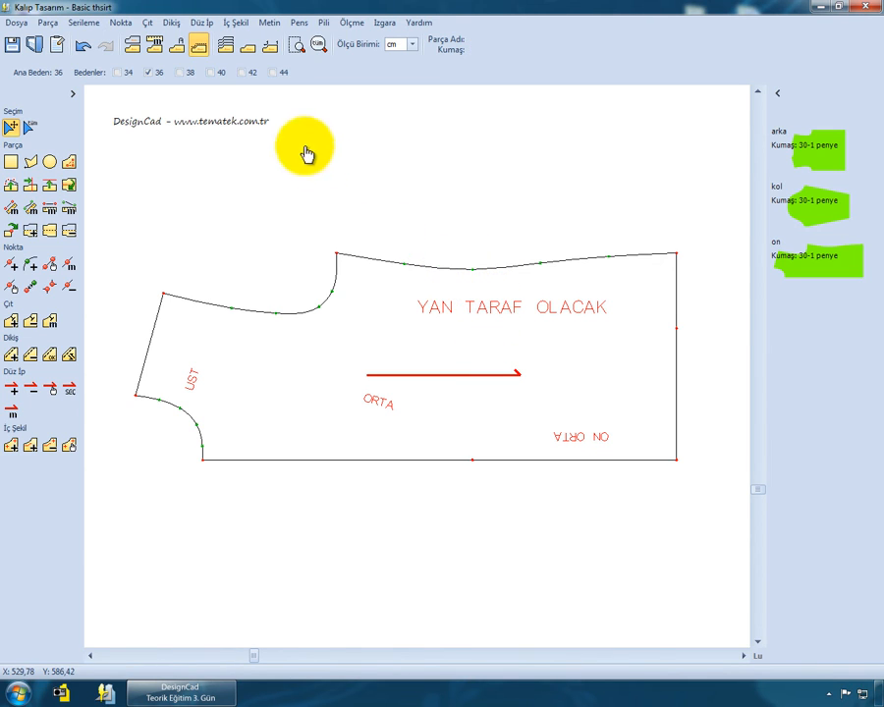
- Move the "YAN TARAF OLACAK" label closer to the side seam and the "ORTA" label down beside the neckline near the center front
left_click(269, 22)
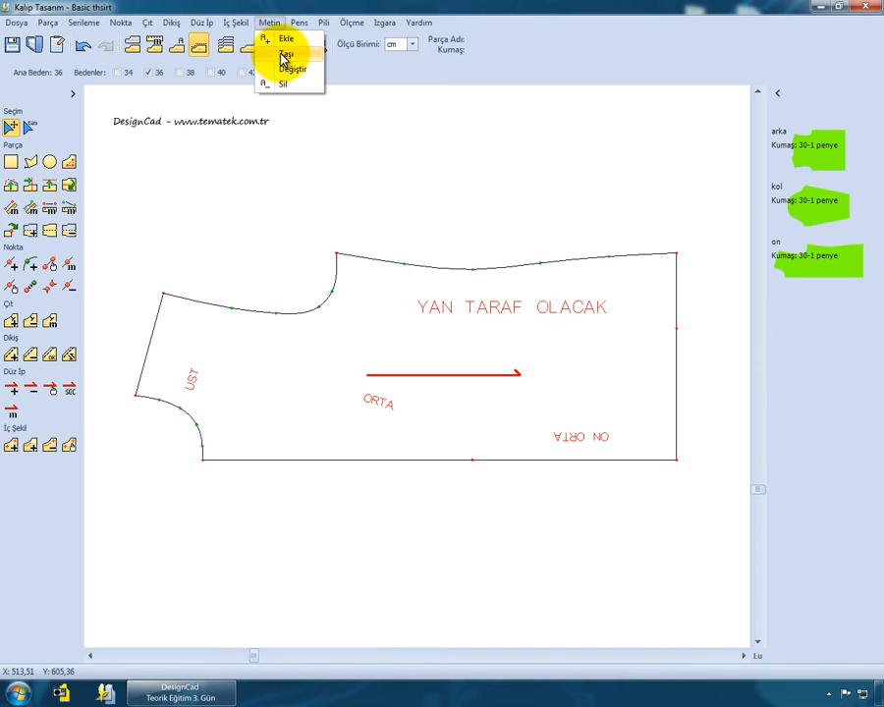
left_click(270, 54)
left_click(492, 312)
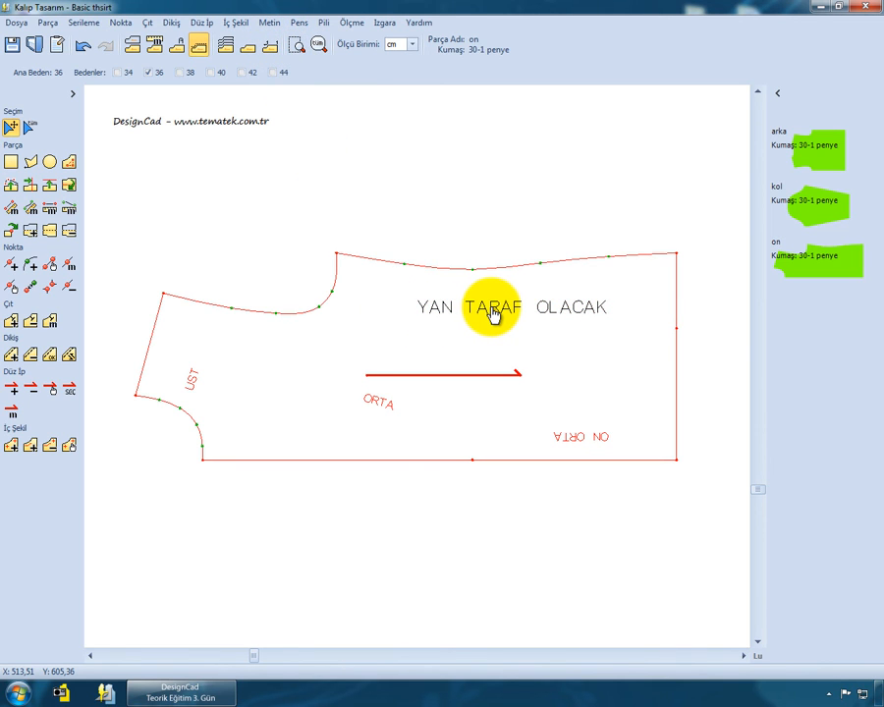
left_click(481, 312)
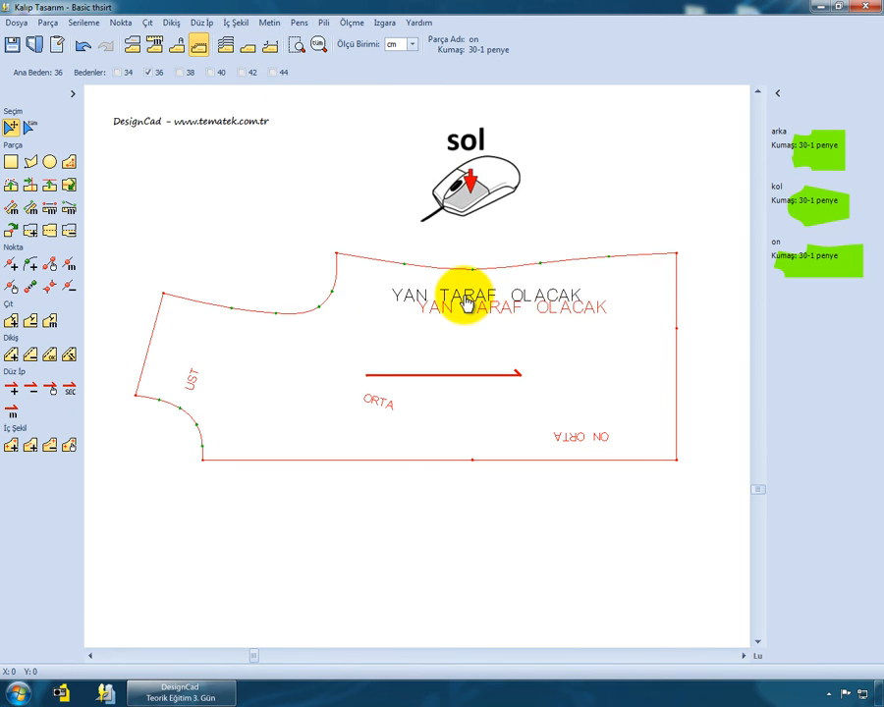
left_click(460, 297)
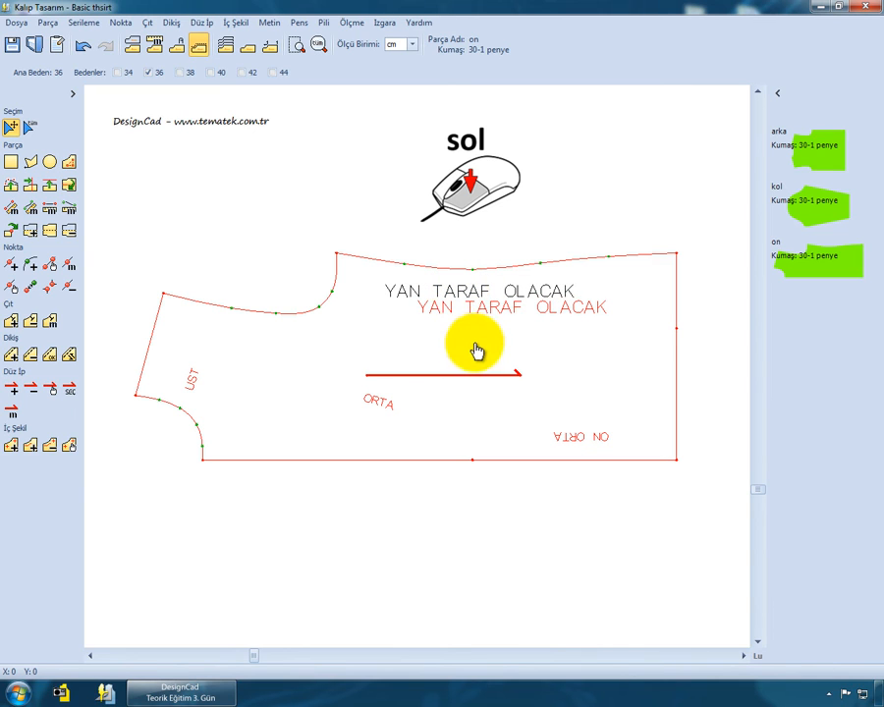
left_click(378, 405)
left_click(271, 440)
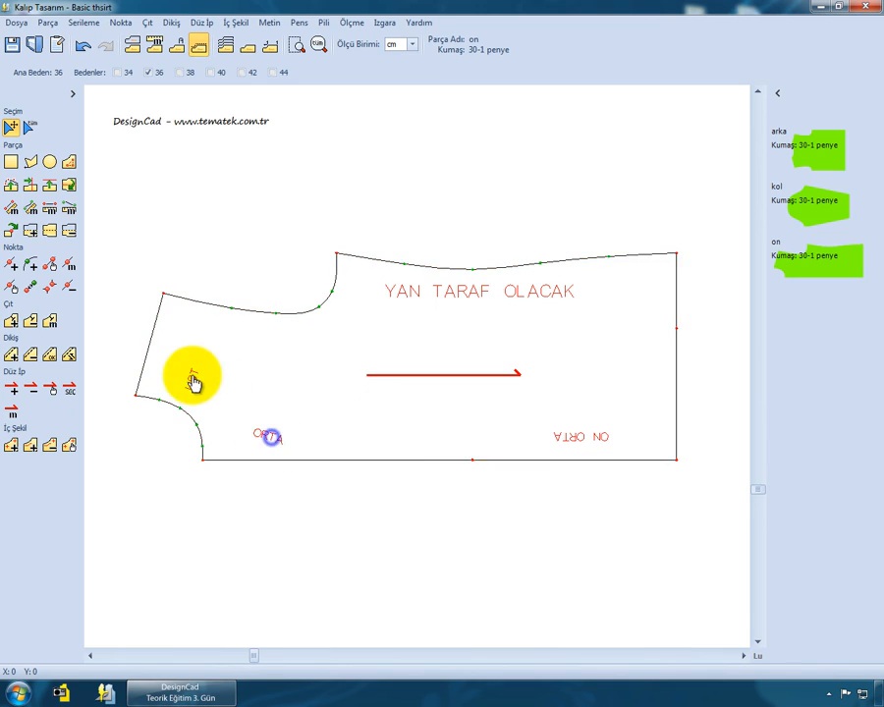
- Move the "UST" label next to the shoulder edge and the "ON ORTA" label to the middle of the center front edge
left_click(188, 375)
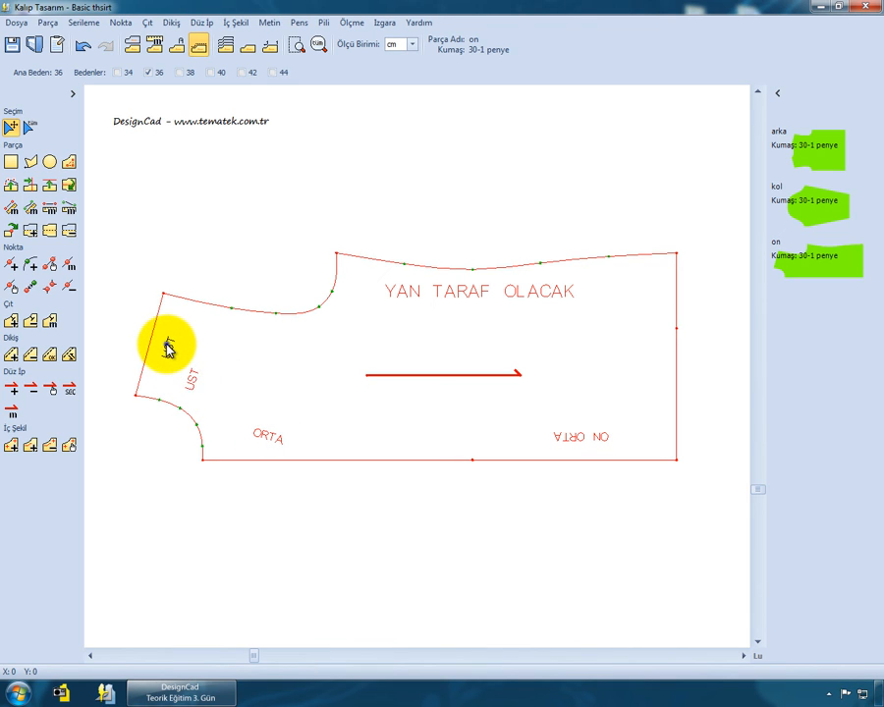
left_click(166, 344)
left_click(571, 436)
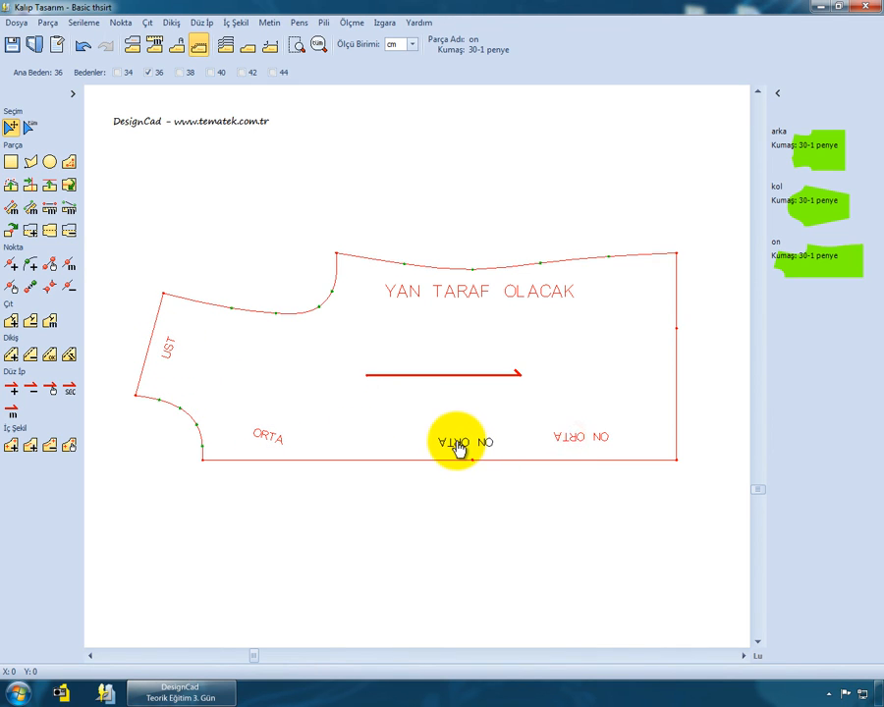
left_click(458, 448)
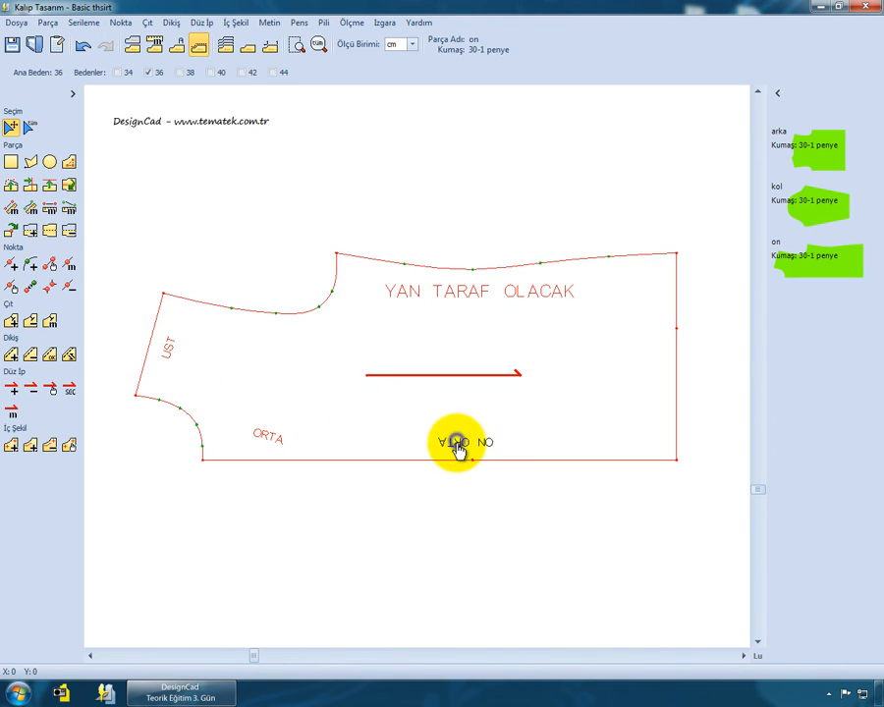
- Delete all four text labels from the front piece
left_click(269, 22)
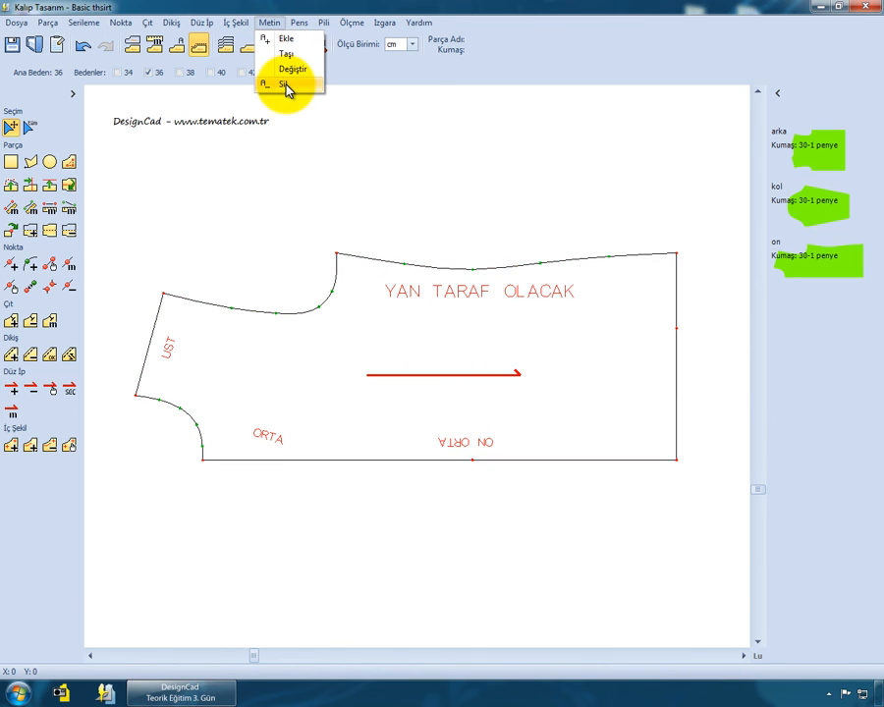
left_click(289, 86)
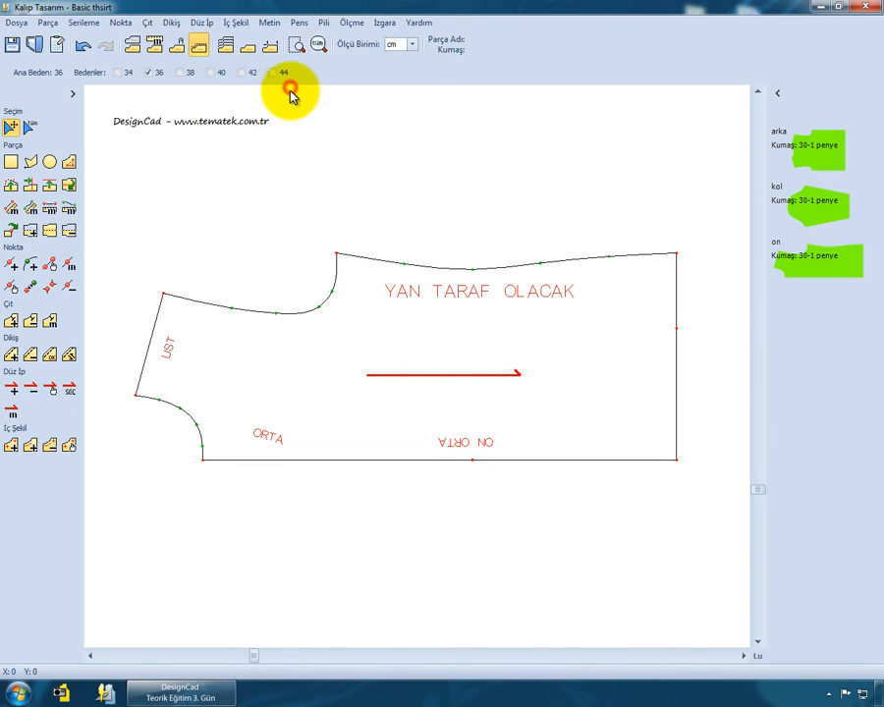
left_click(470, 295)
left_click(471, 446)
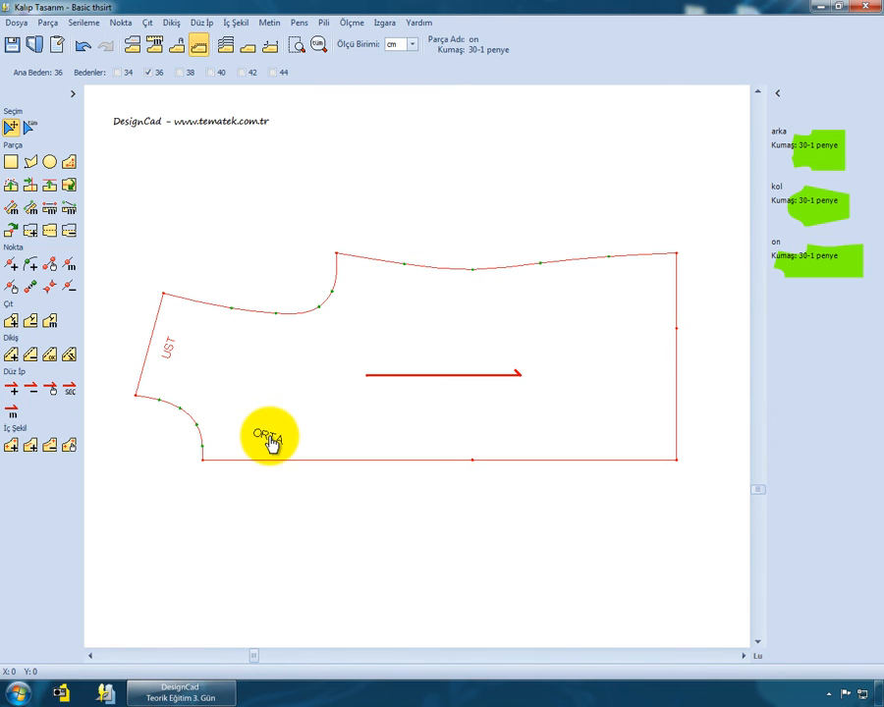
left_click(268, 436)
left_click(165, 350)
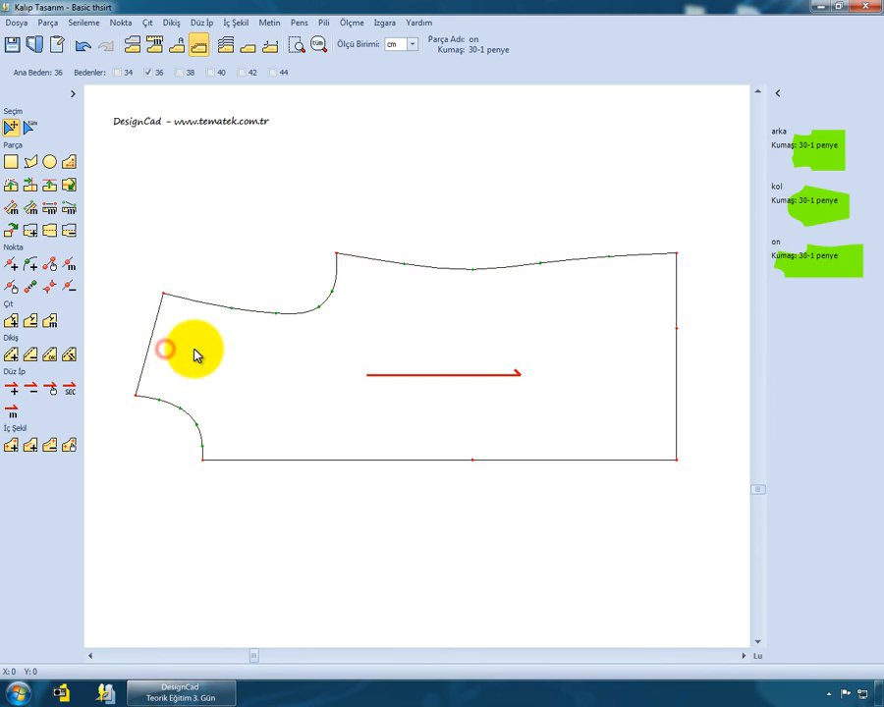
- Add a measured point on the front piece's side seam, 5 cm from the underarm corner
left_click(14, 129)
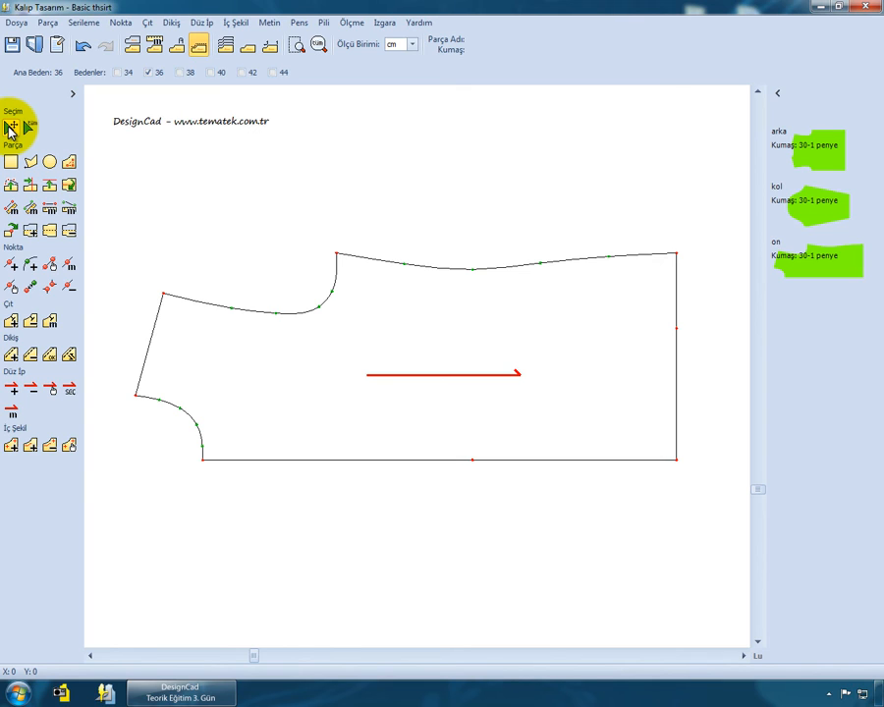
left_click(324, 335)
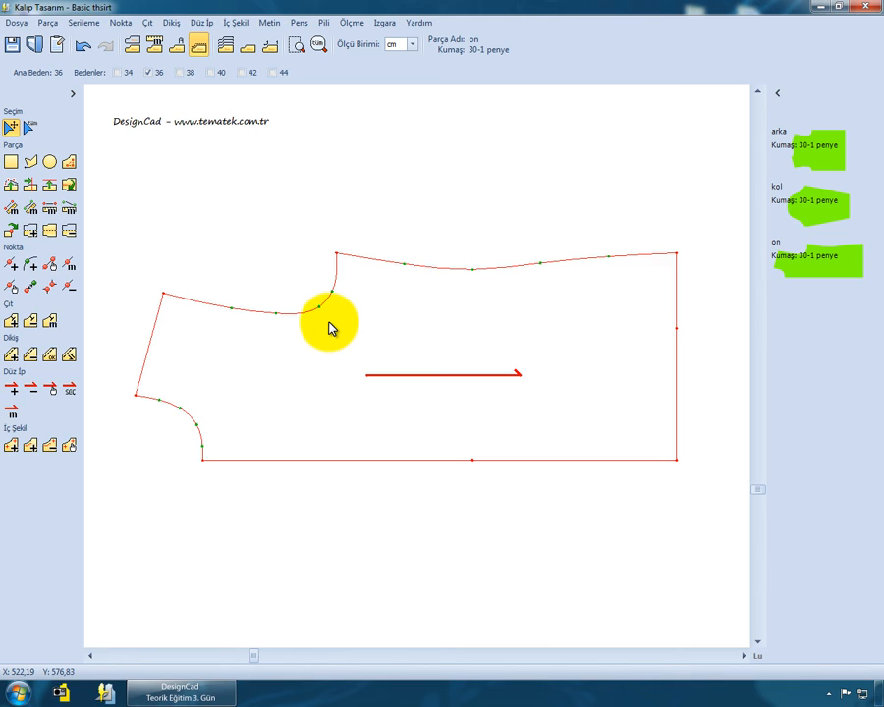
left_click(68, 265)
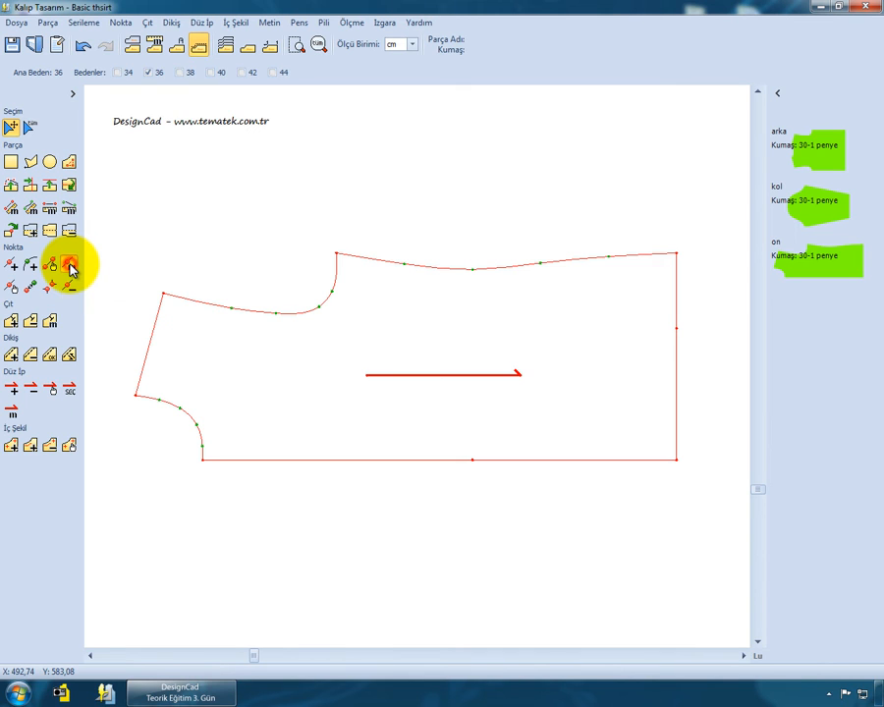
left_click(336, 258)
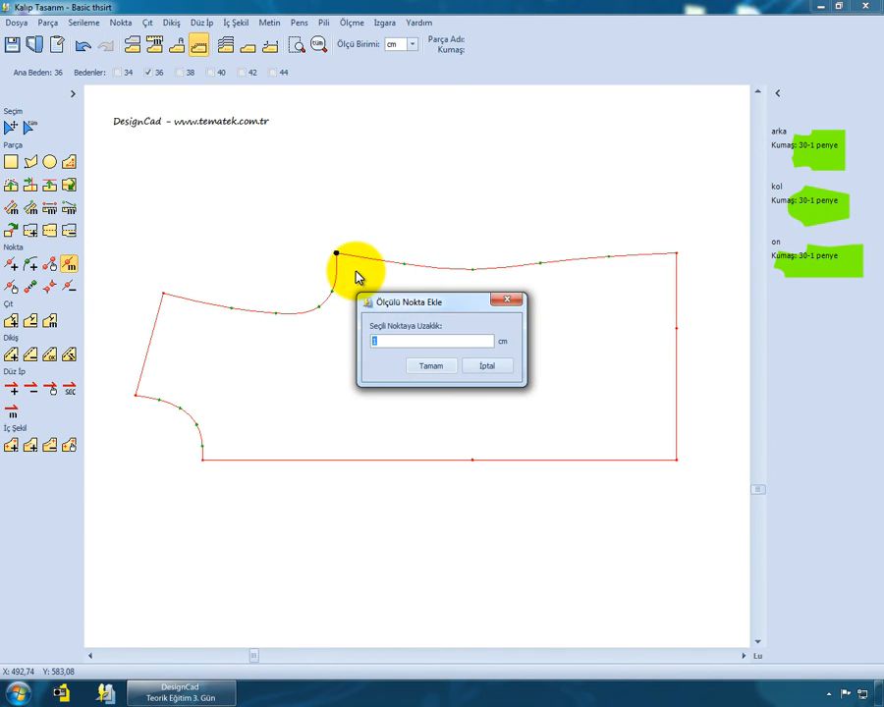
type("5")
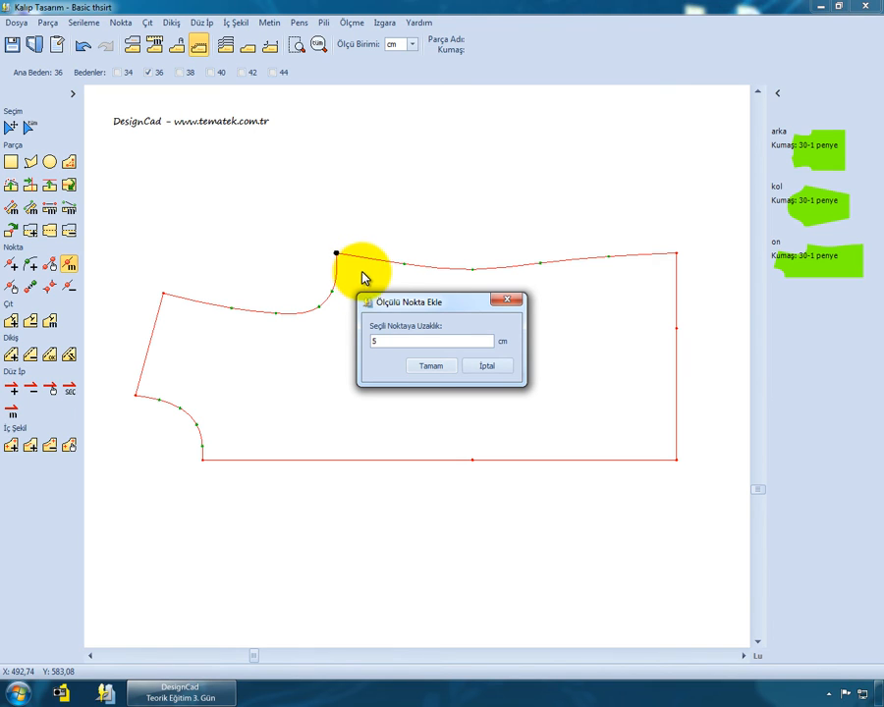
left_click(425, 368)
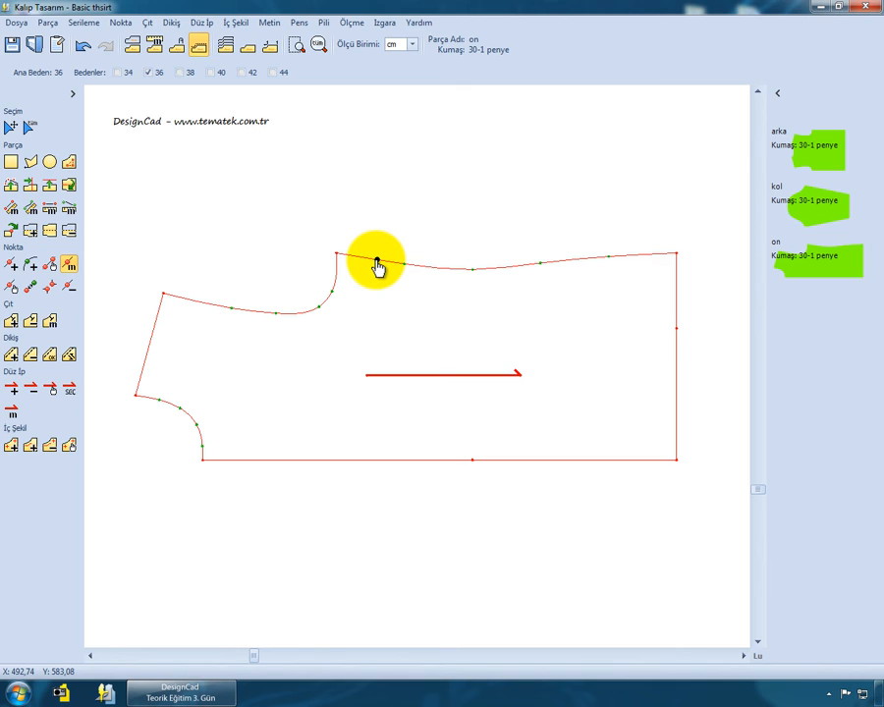
- Add a second measured point on the side seam, 2 cm beyond the point just placed
left_click(377, 264)
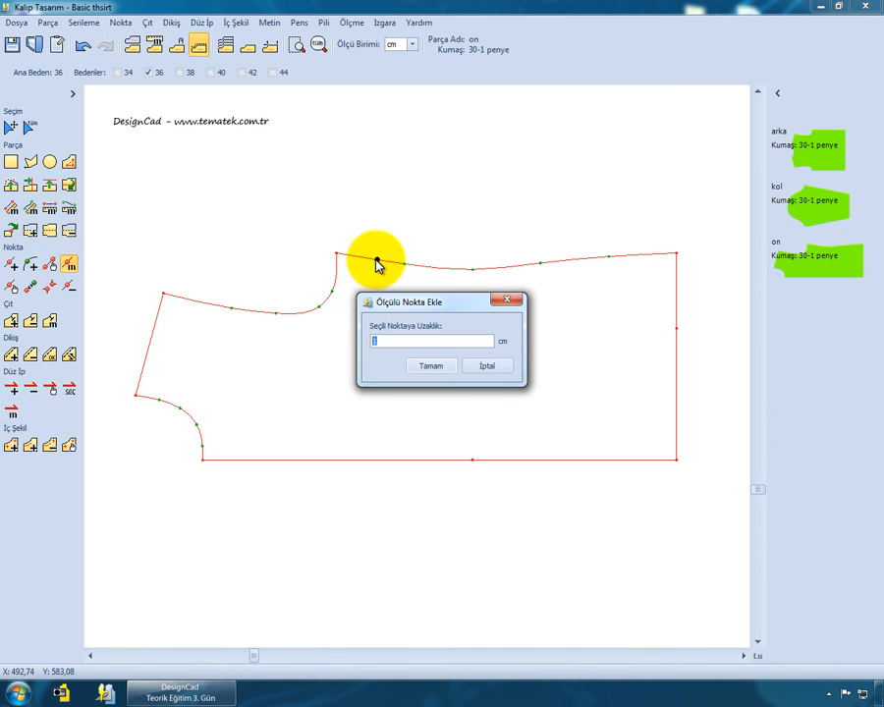
type("2")
left_click(432, 366)
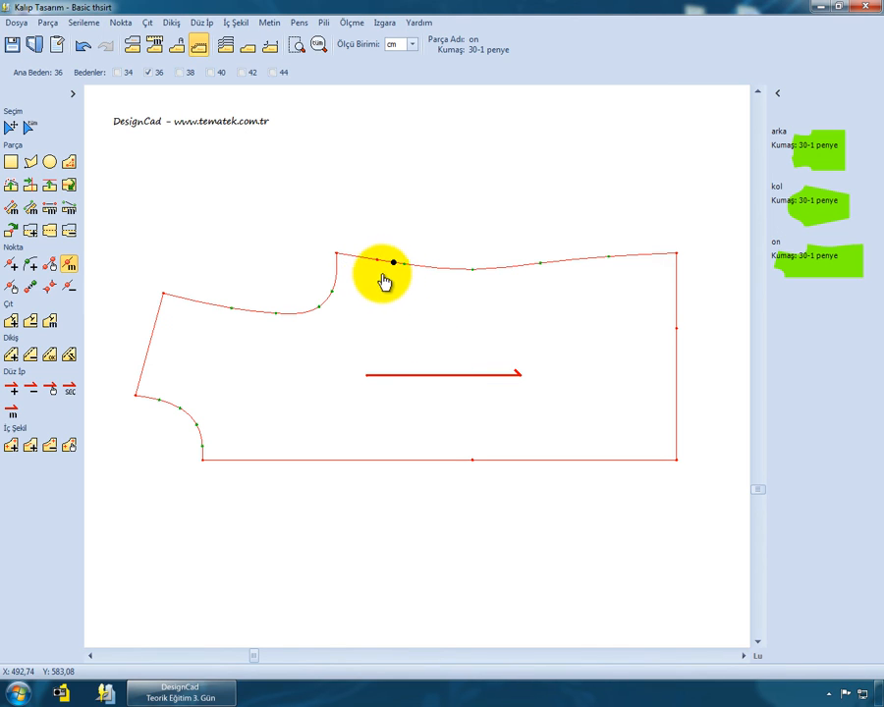
left_click(10, 127)
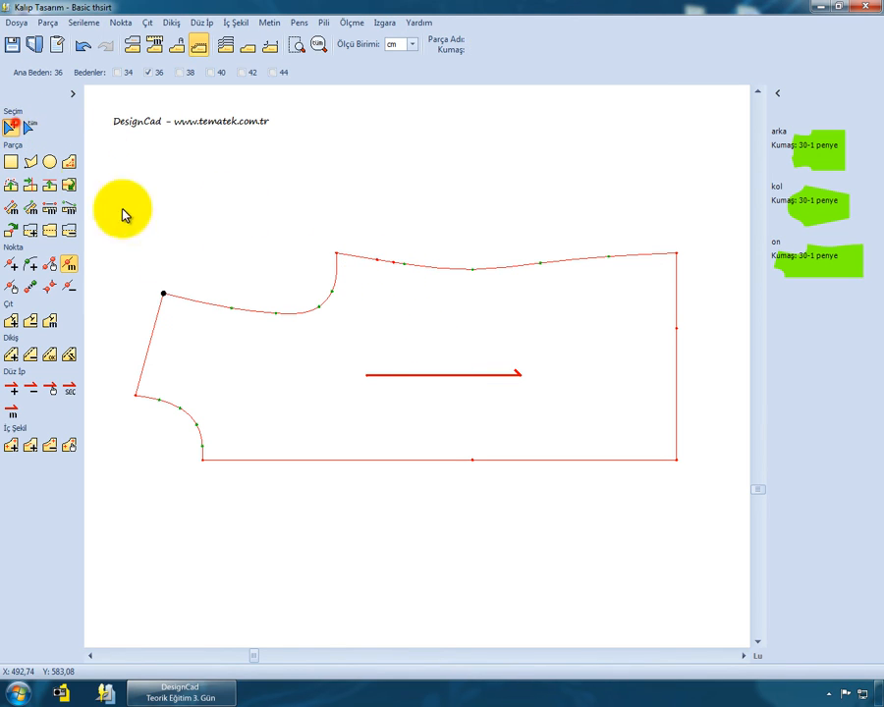
- Add a 10 cm long dart between the two new side seam points, with direction Sol and Üstüne Katla and Serileme Kullan enabled
left_click(300, 23)
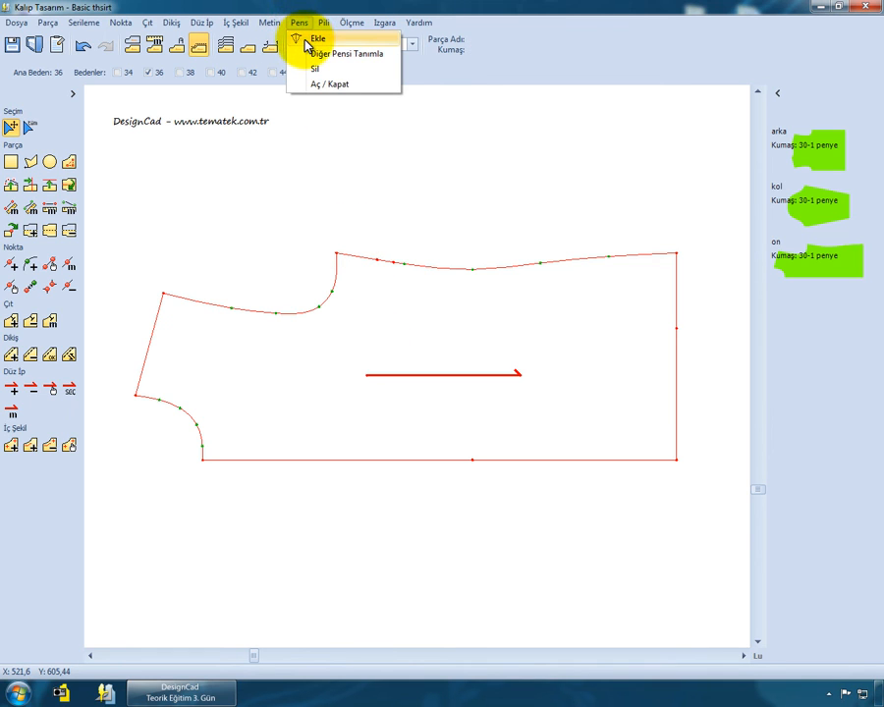
left_click(315, 39)
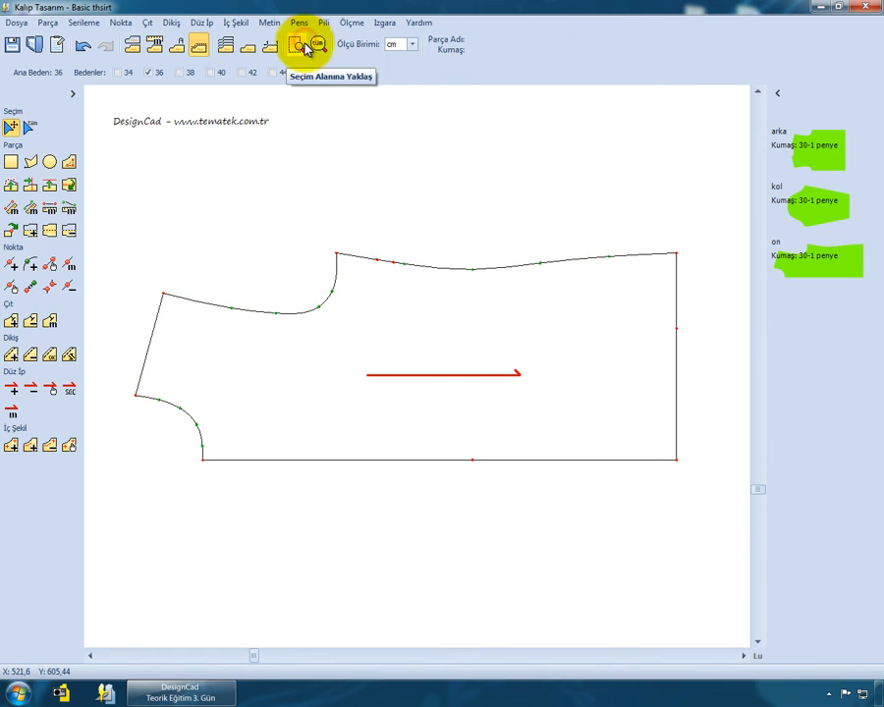
left_click(394, 265)
left_click_drag(409, 276, 413, 313)
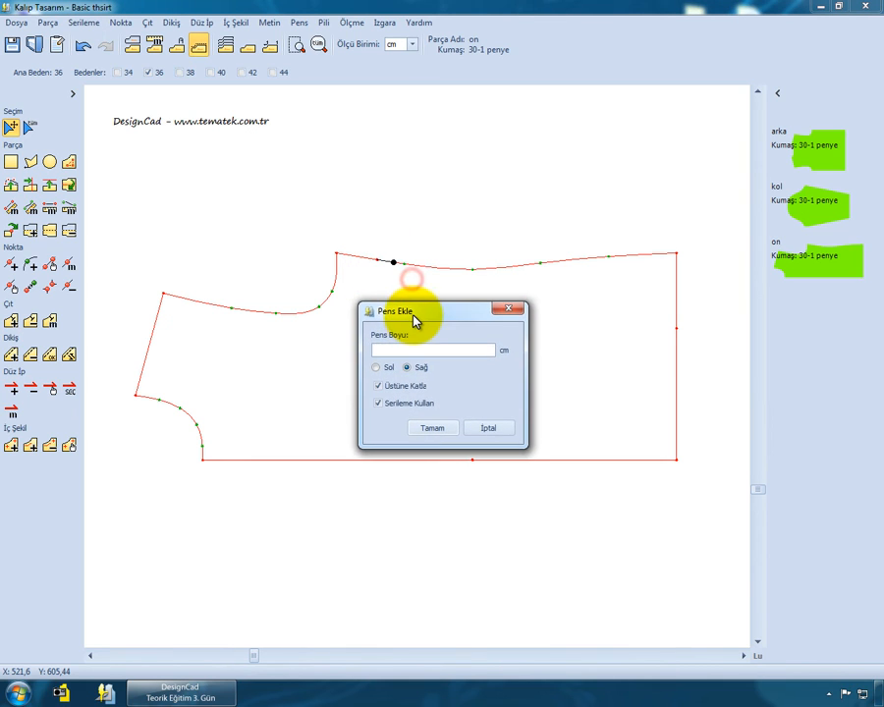
left_click(408, 349)
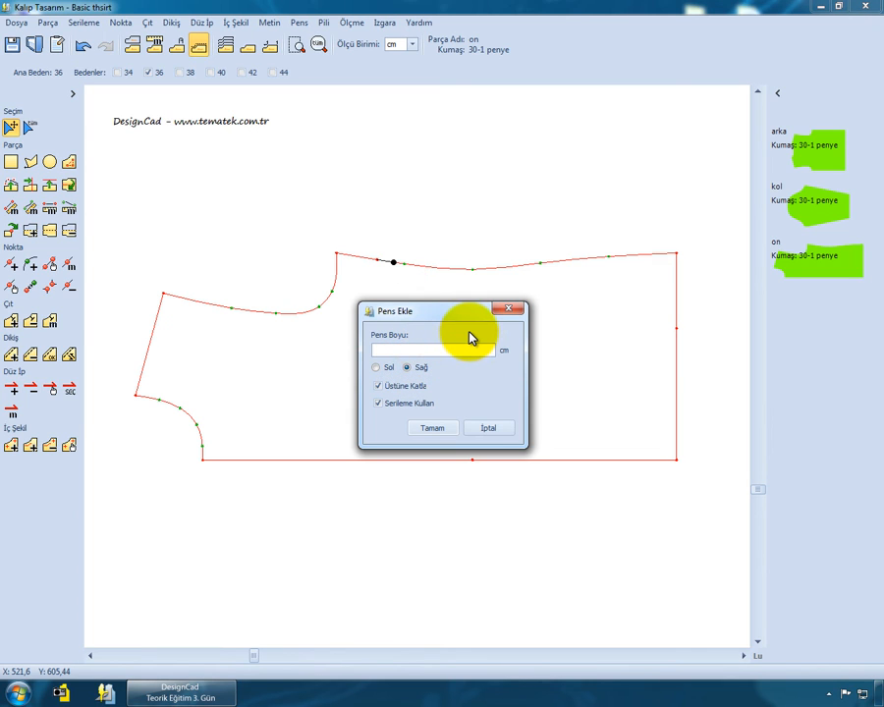
type("10")
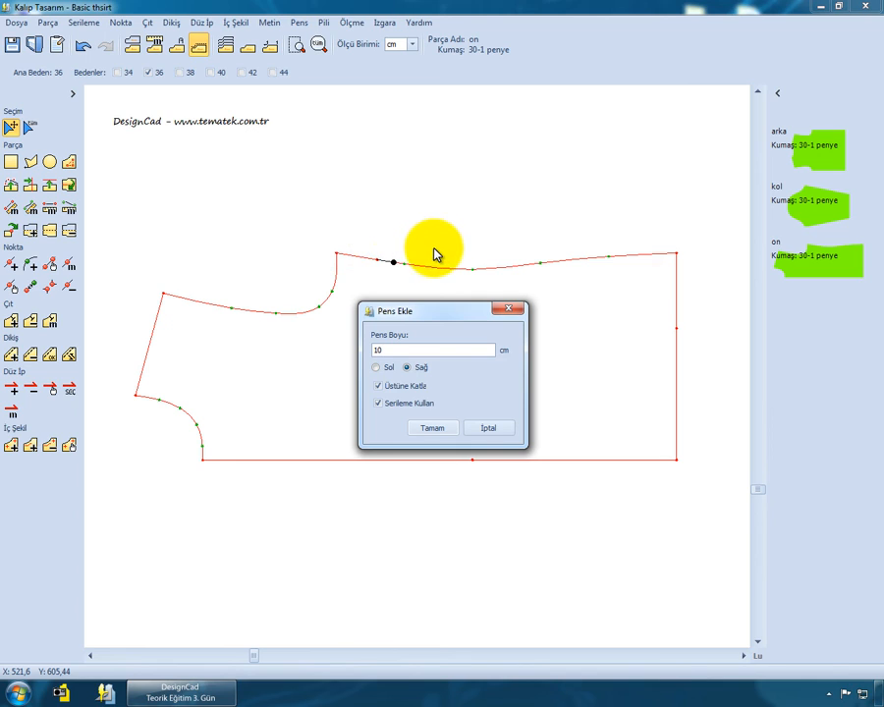
left_click(376, 369)
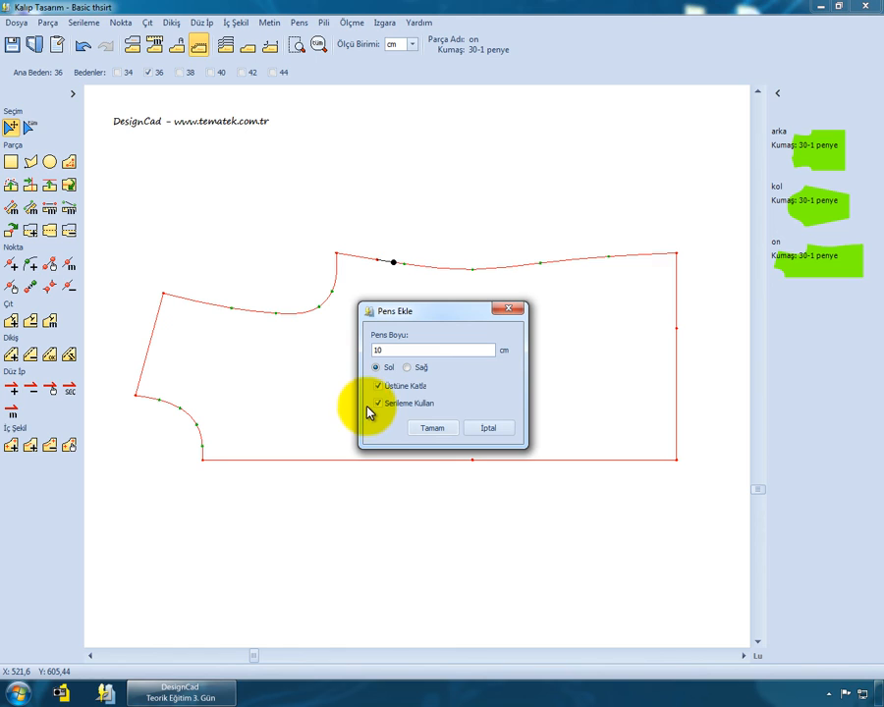
left_click(434, 429)
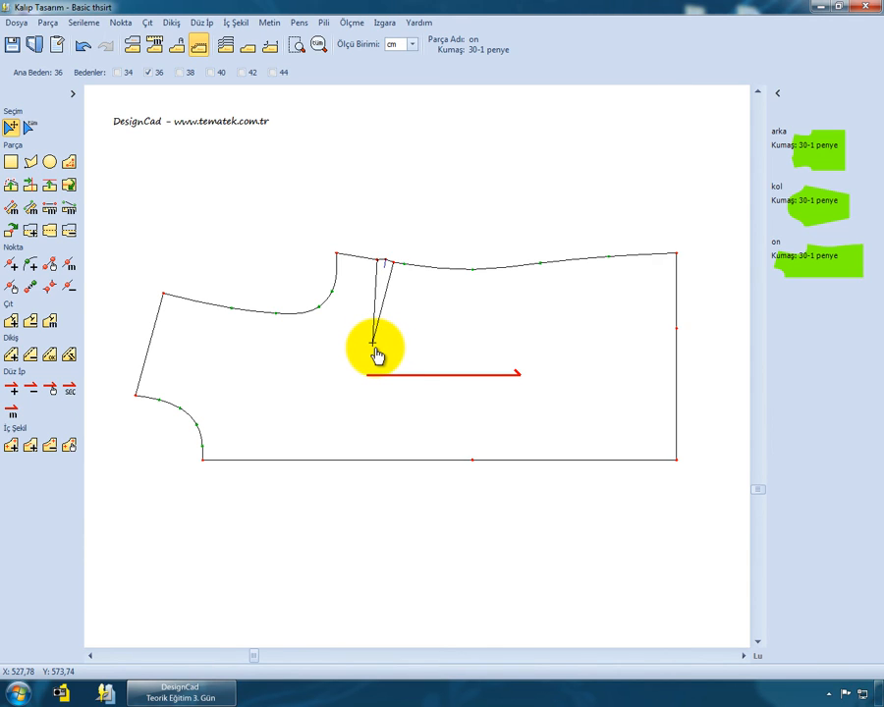
- Shift the side seam dart's tip by X -2 and Y -1 cm, towards the shoulder and the centre front
left_click(69, 446)
left_click(348, 353)
left_click(373, 343)
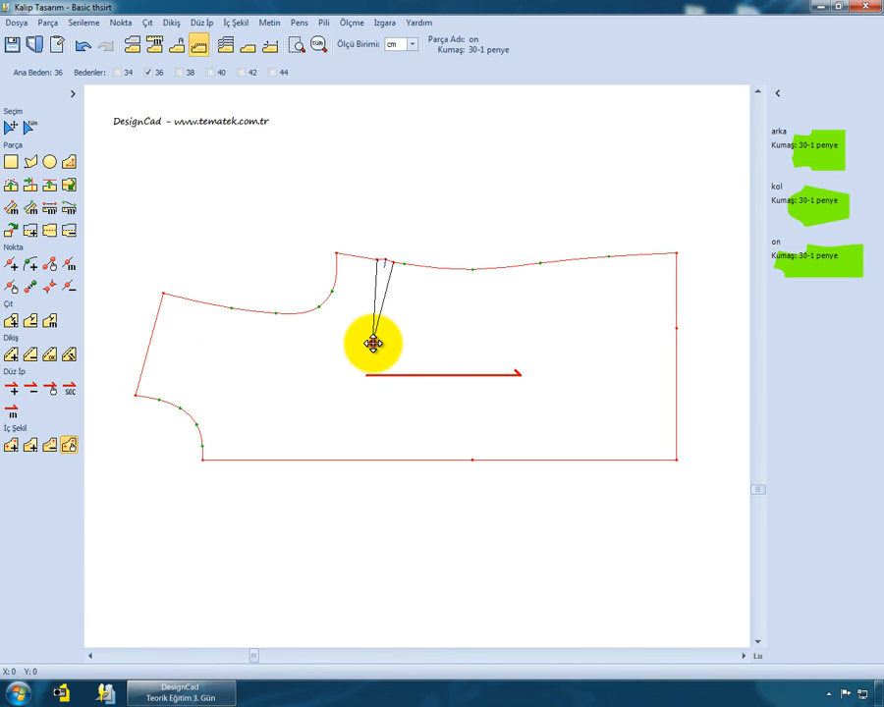
key("Left")
key("Left")
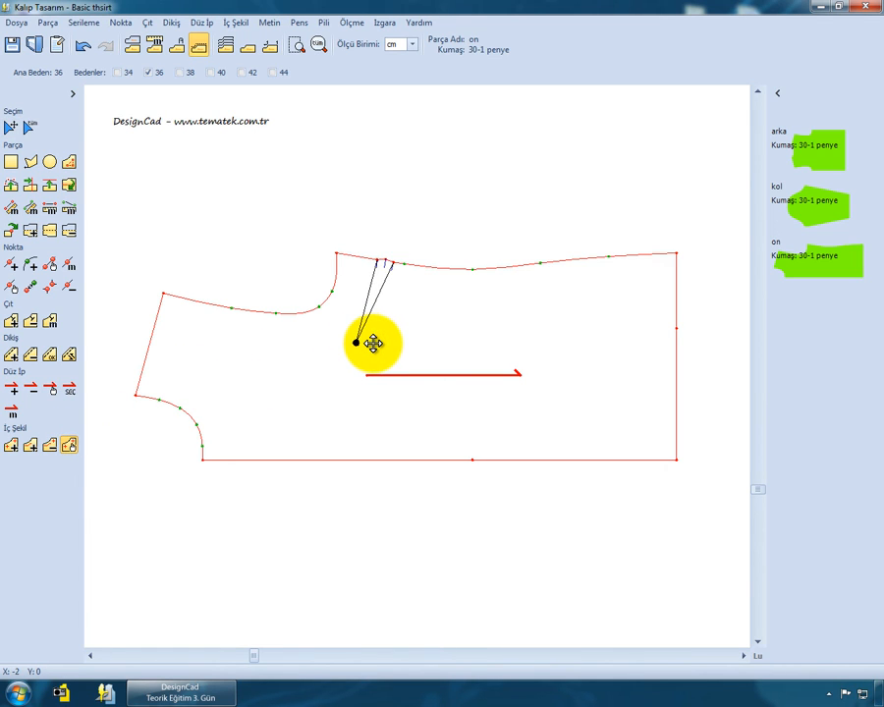
key("Right")
key("Right")
key("Down")
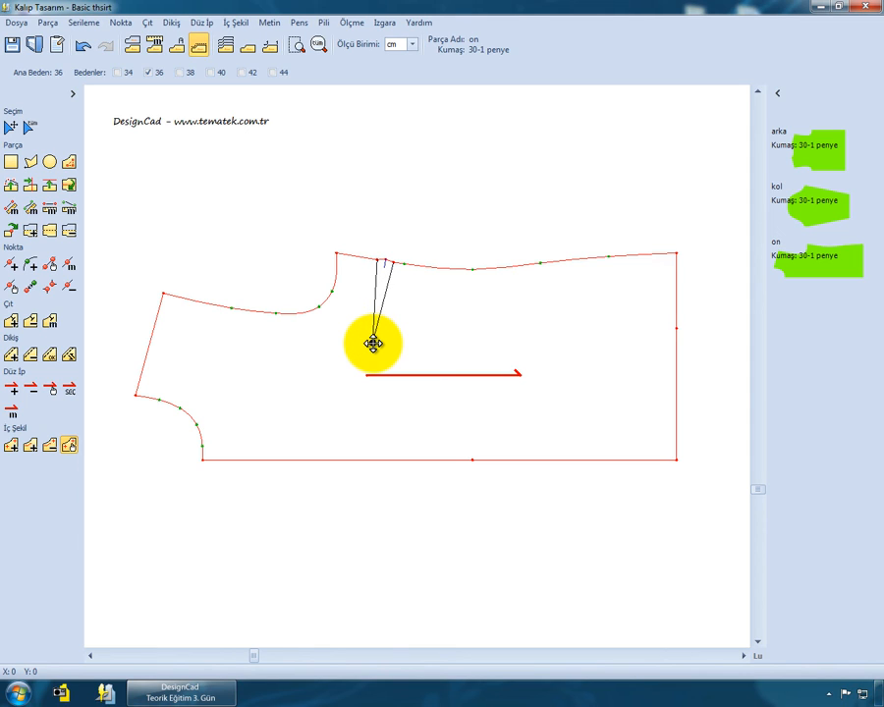
key("Left")
key("Left")
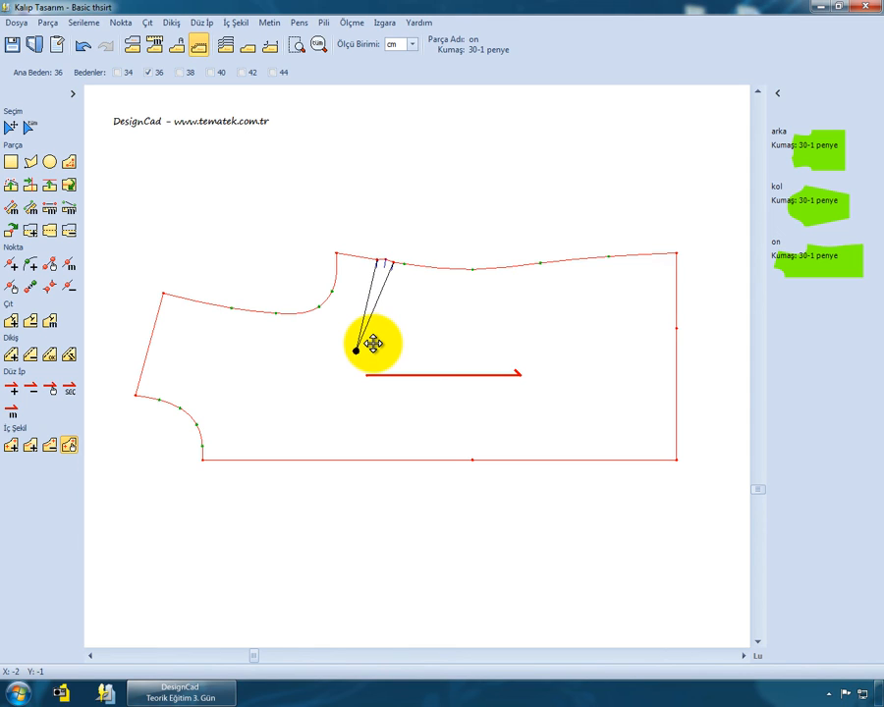
key("Right")
key("Right")
key("Left")
key("Left")
- Move the dart tip point freehand slightly back towards the hem and side seam, then deselect the front piece
left_click(11, 288)
mouse_move(354, 350)
left_mouse_down()
mouse_move(372, 351)
mouse_move(375, 340)
mouse_move(366, 338)
left_mouse_up()
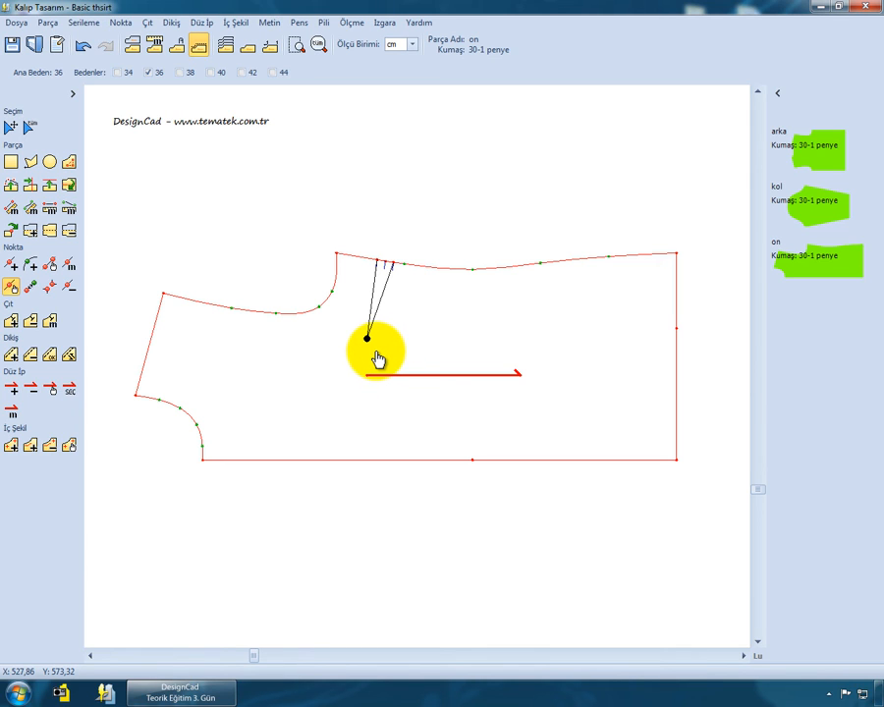
left_click(10, 127)
left_click(290, 348)
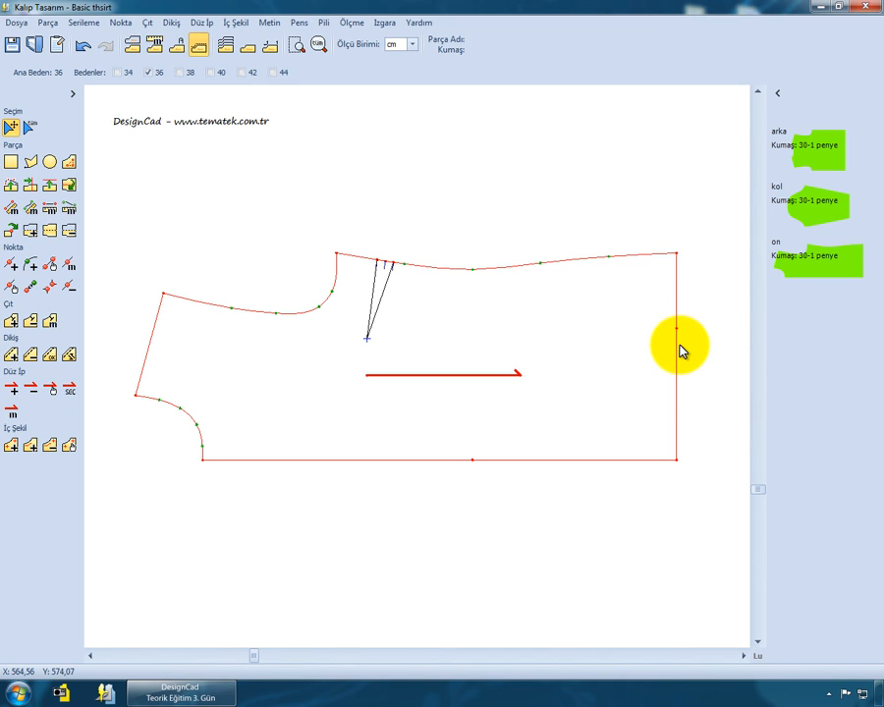
left_click(536, 330)
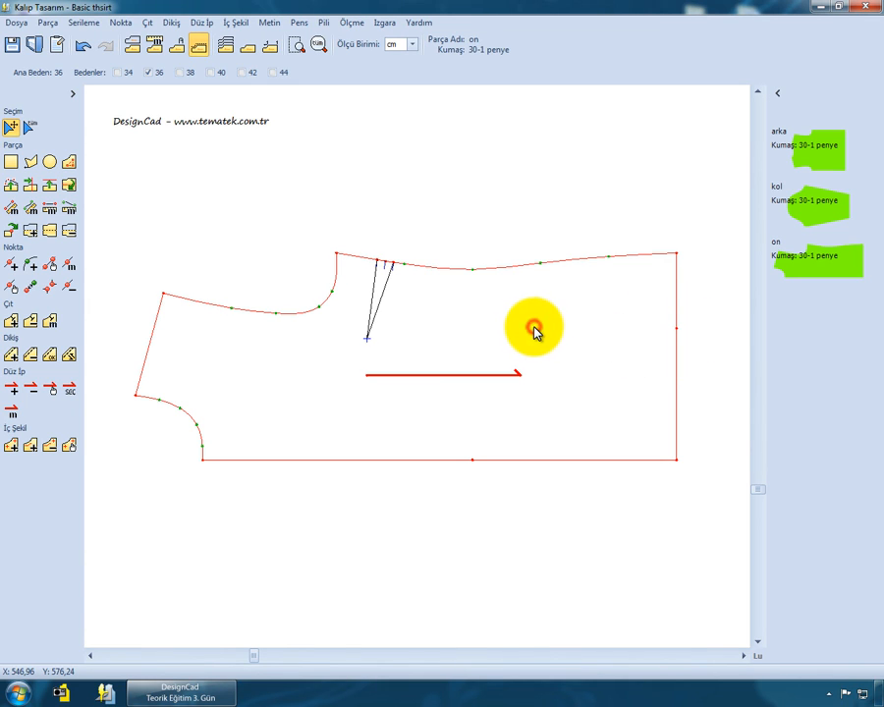
- Define a second dart line from the side seam dart's tip to the middle point of the hem
left_click(302, 23)
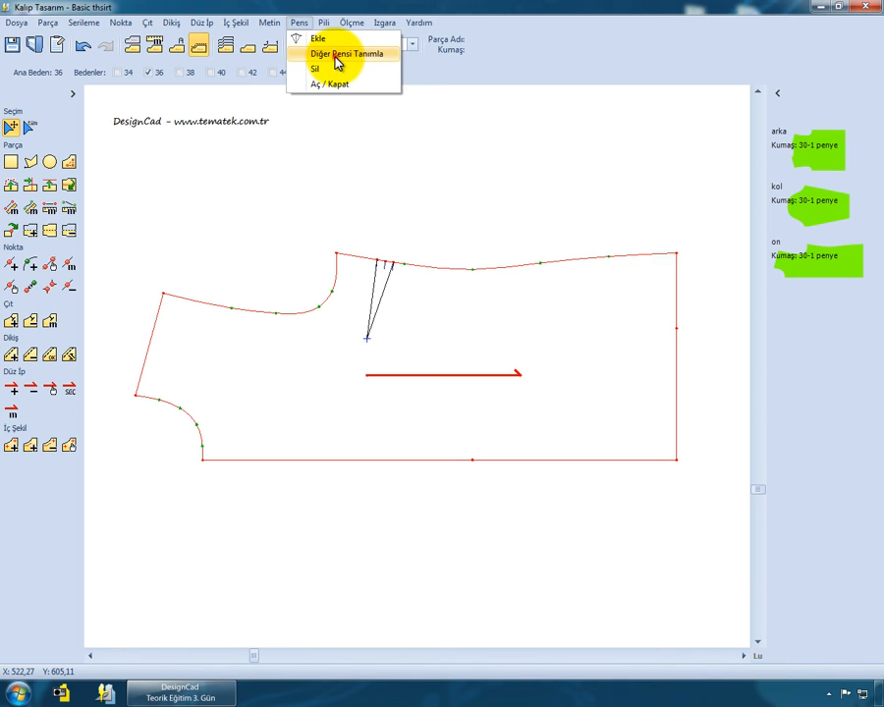
left_click(337, 61)
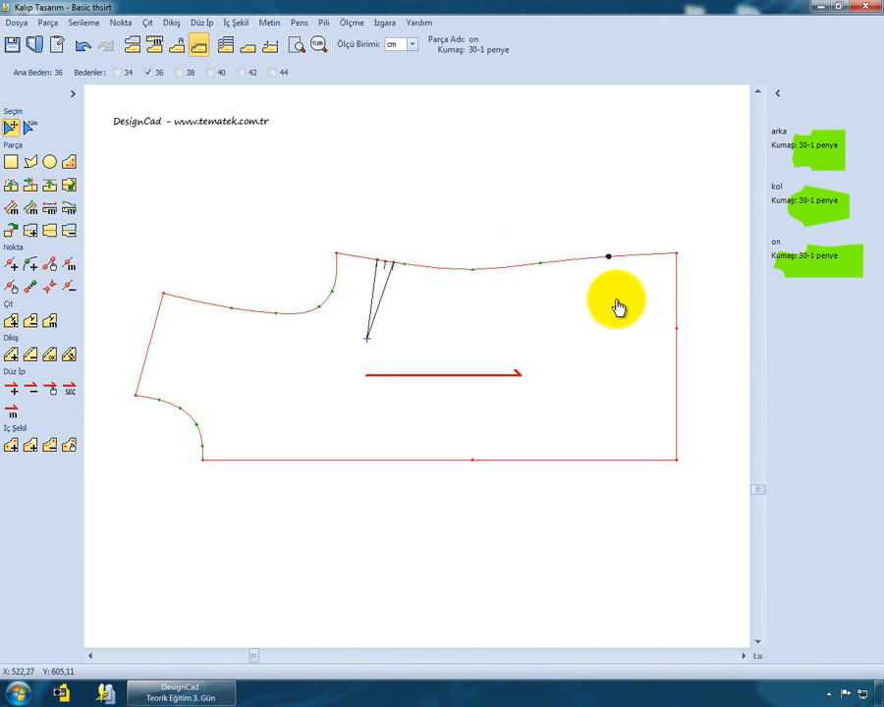
left_click(677, 329)
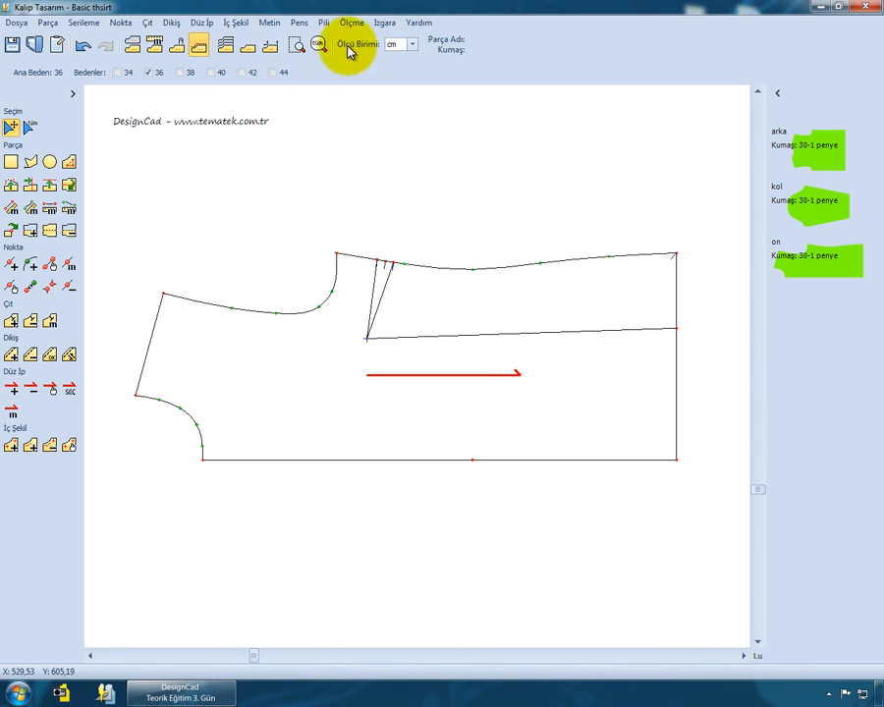
- Rotate the lower side section about the dart tip to close the side seam dart and open the hem dart about 7.7 cm
left_click(301, 23)
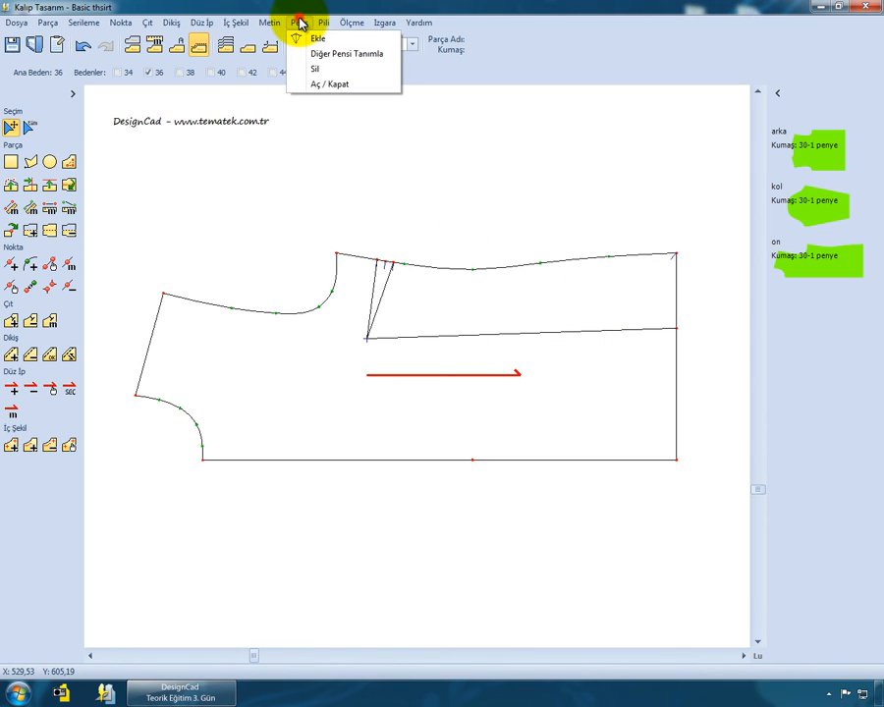
left_click(332, 84)
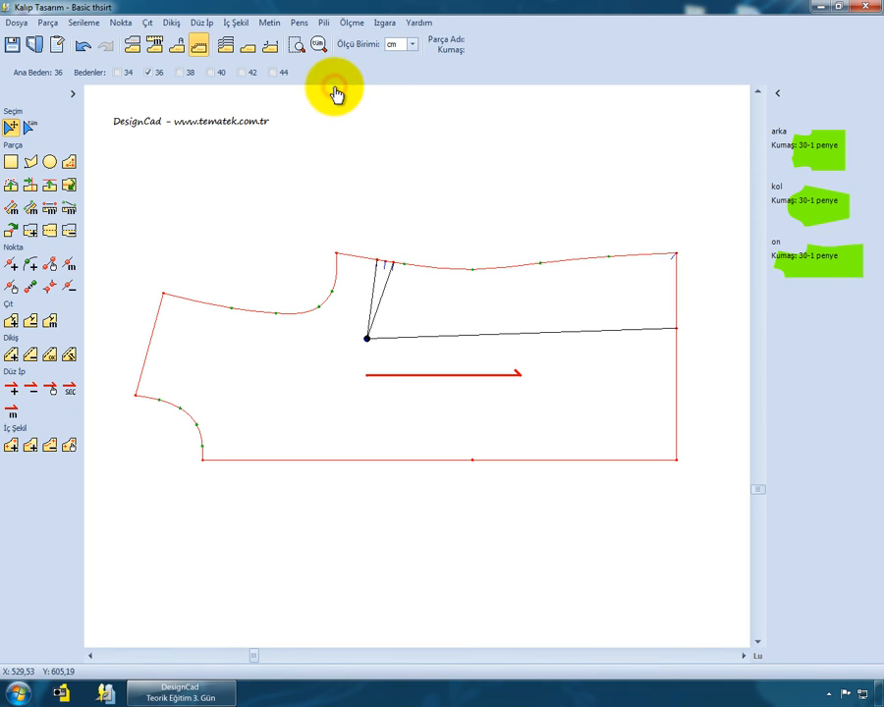
left_click(367, 339)
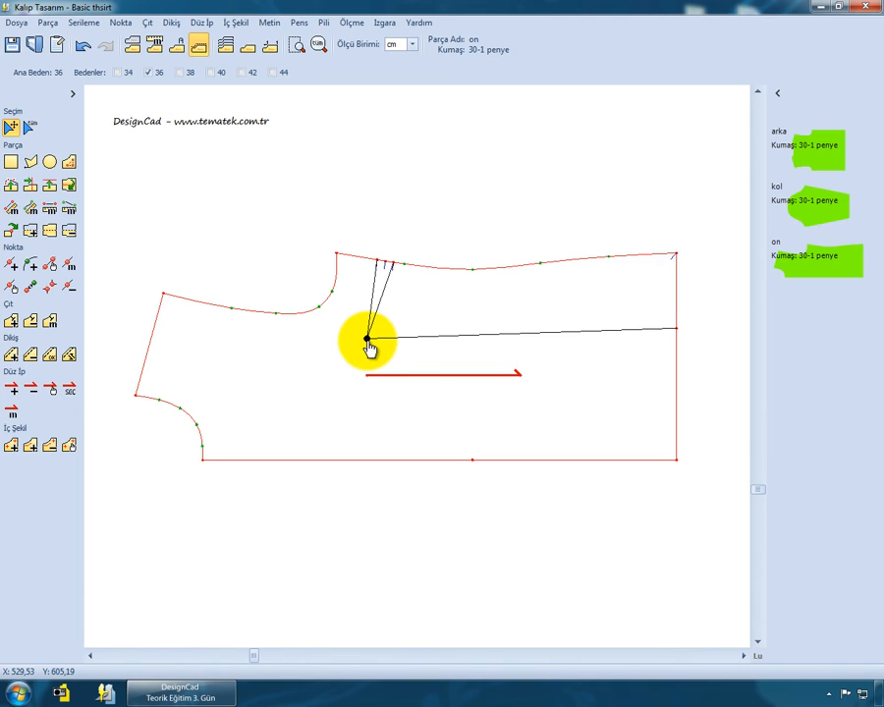
left_click(368, 341)
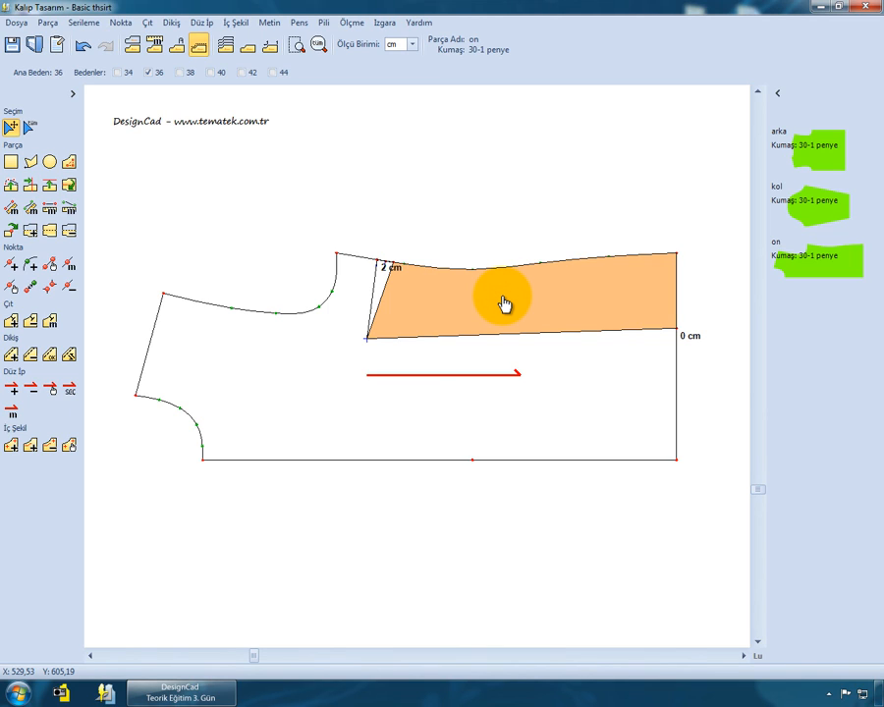
left_click_drag(505, 302, 496, 268)
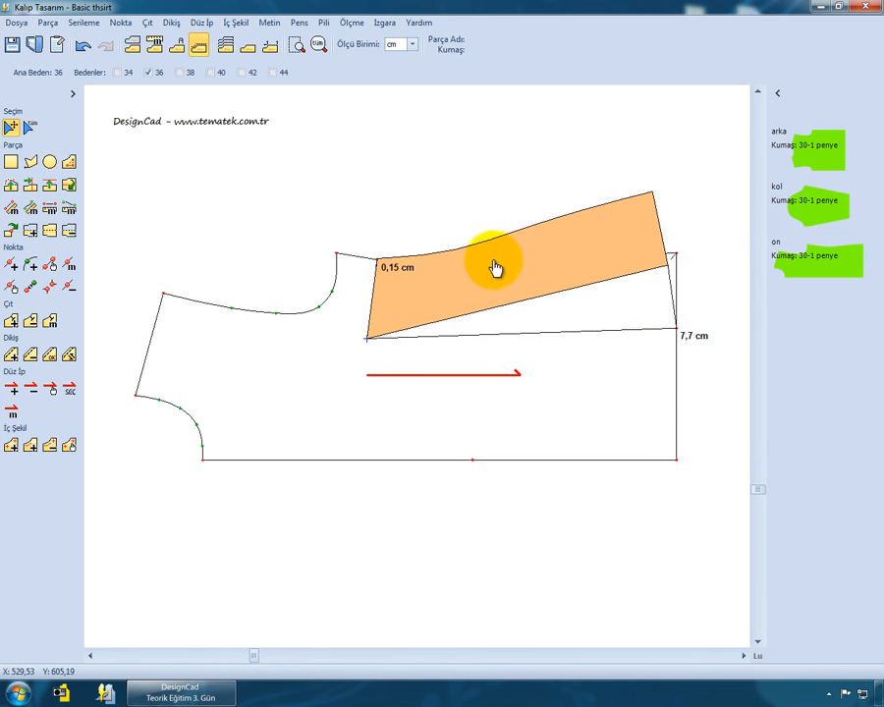
left_click(425, 224)
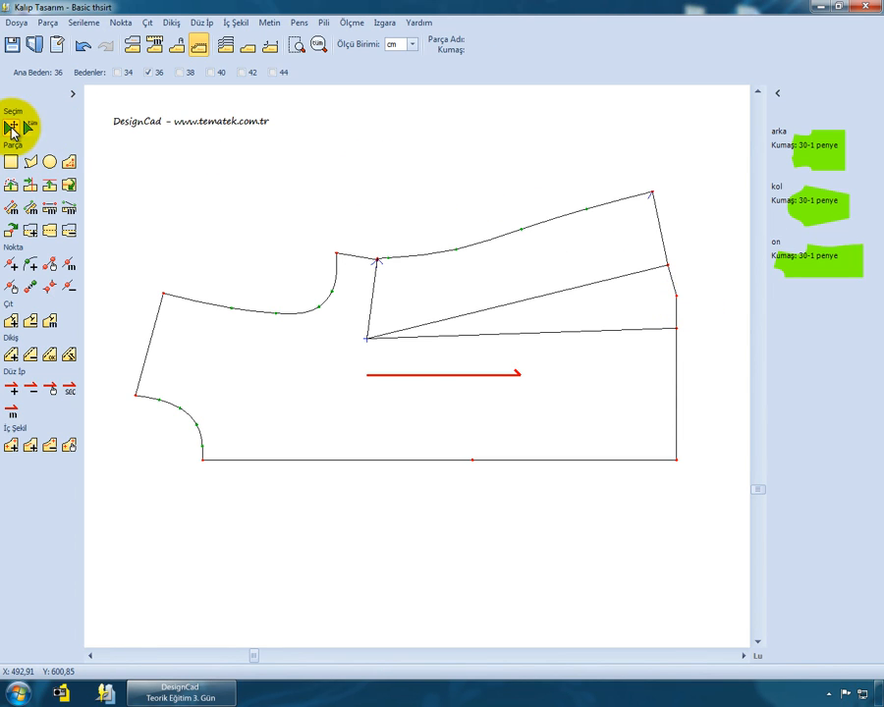
left_click(312, 358)
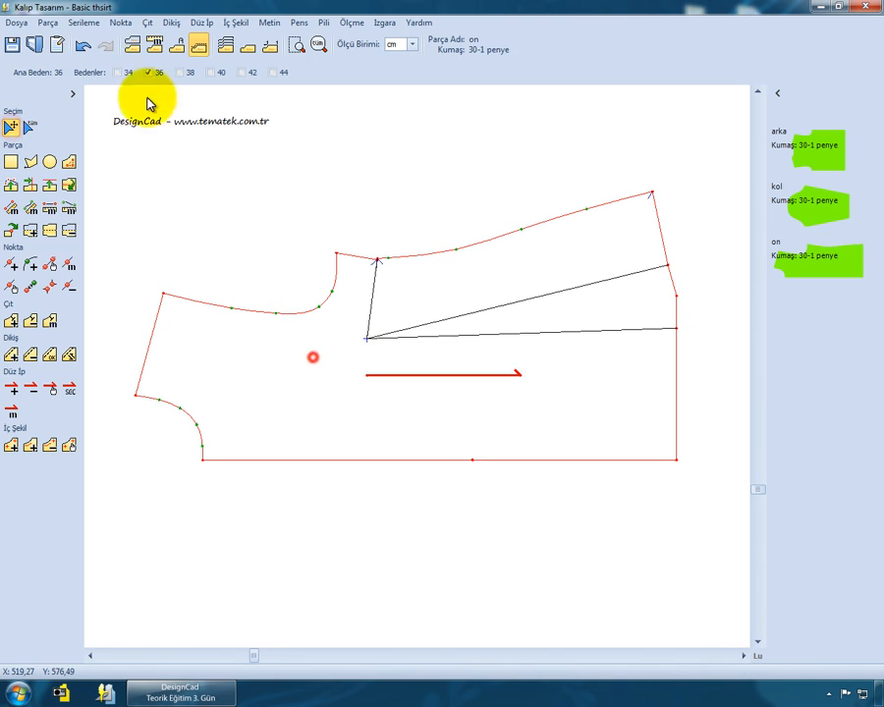
- Undo the hem dart, the dart tip moves and the side seam dart on the front piece
left_click(82, 45)
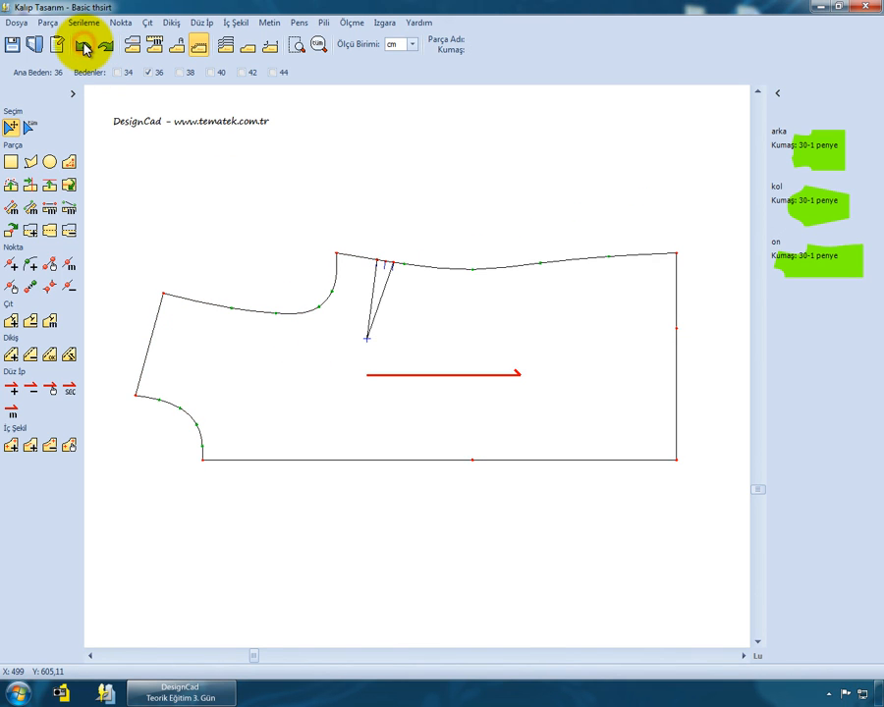
left_click(82, 45)
left_click(83, 46)
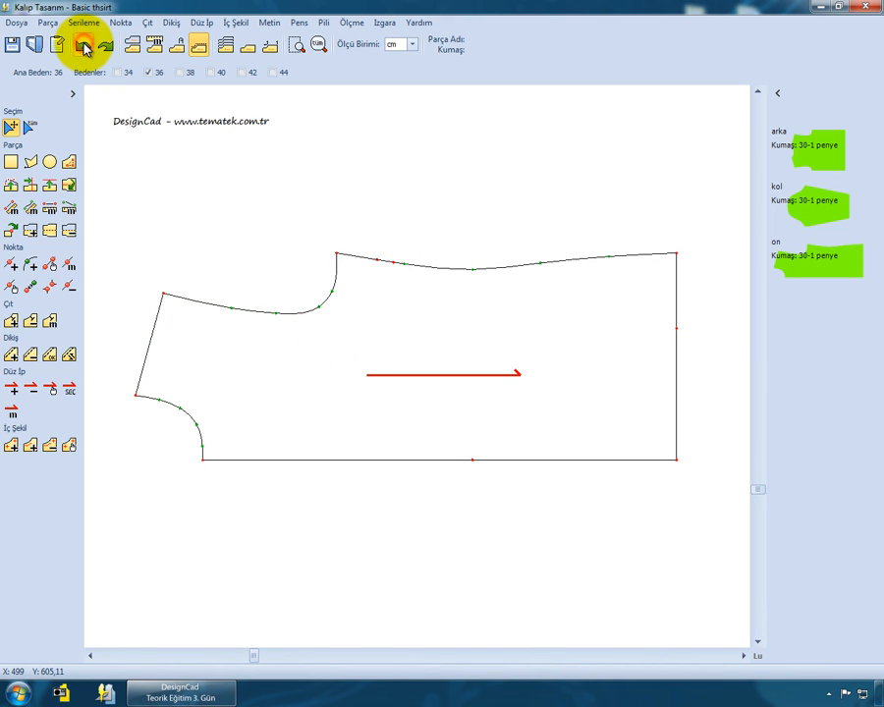
- Add a shorter dart between the two side seam points, with direction Sol and Üstüne Katla and Serileme Kullan enabled
left_click(348, 266)
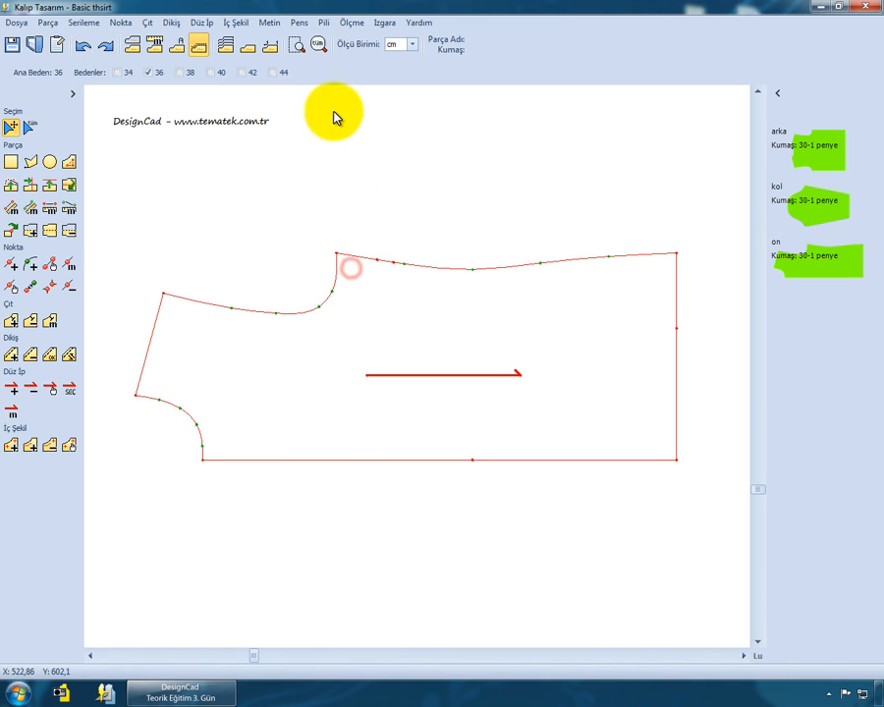
left_click(300, 25)
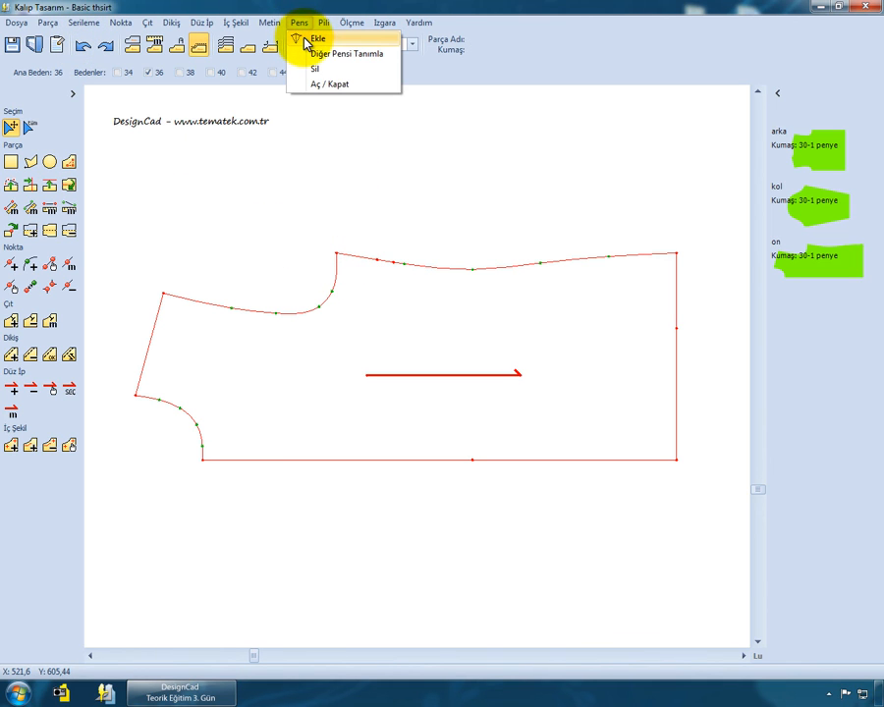
left_click(313, 39)
left_click(376, 260)
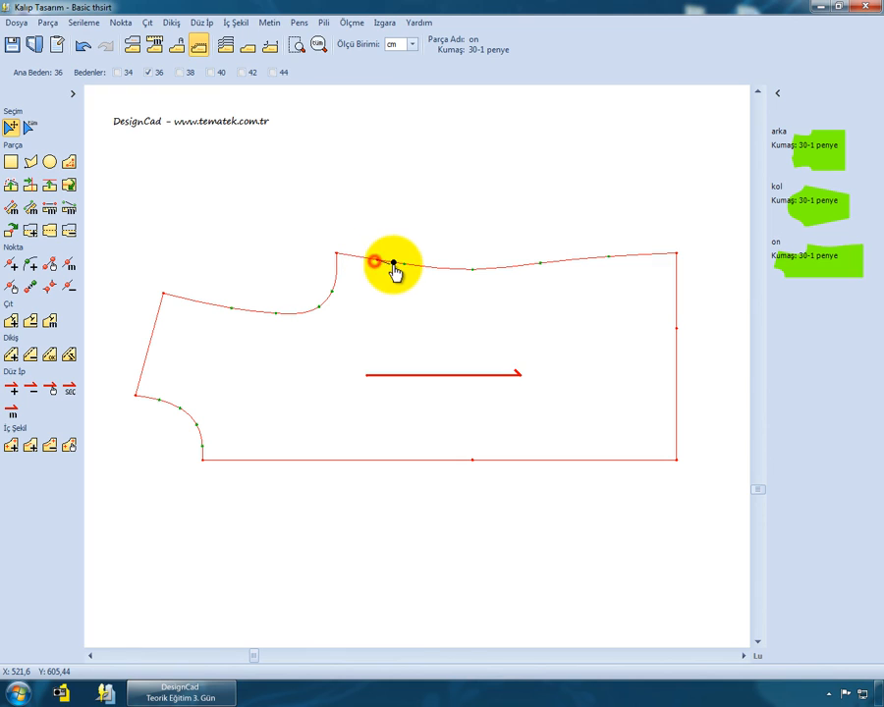
left_click(394, 264)
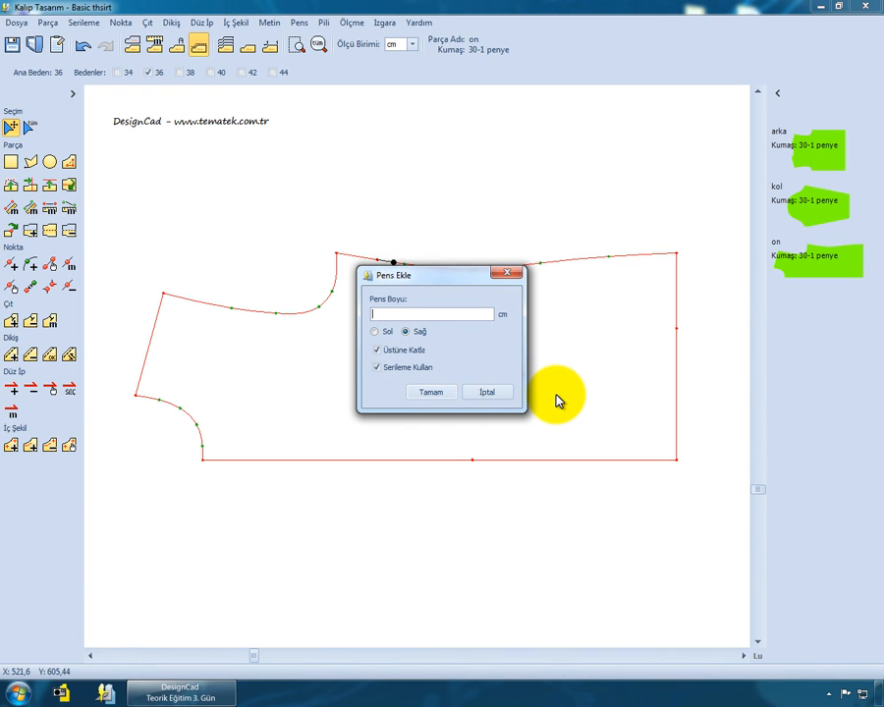
left_click(374, 332)
left_click(430, 392)
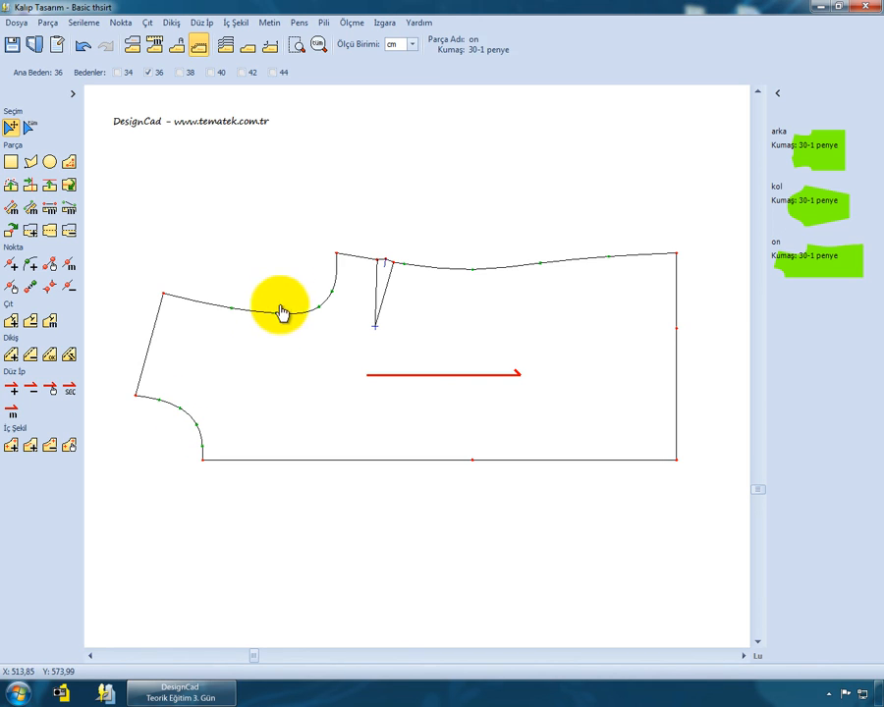
- Define a second dart line from the side seam dart's tip to the curve point on the lower neckline
left_click(299, 24)
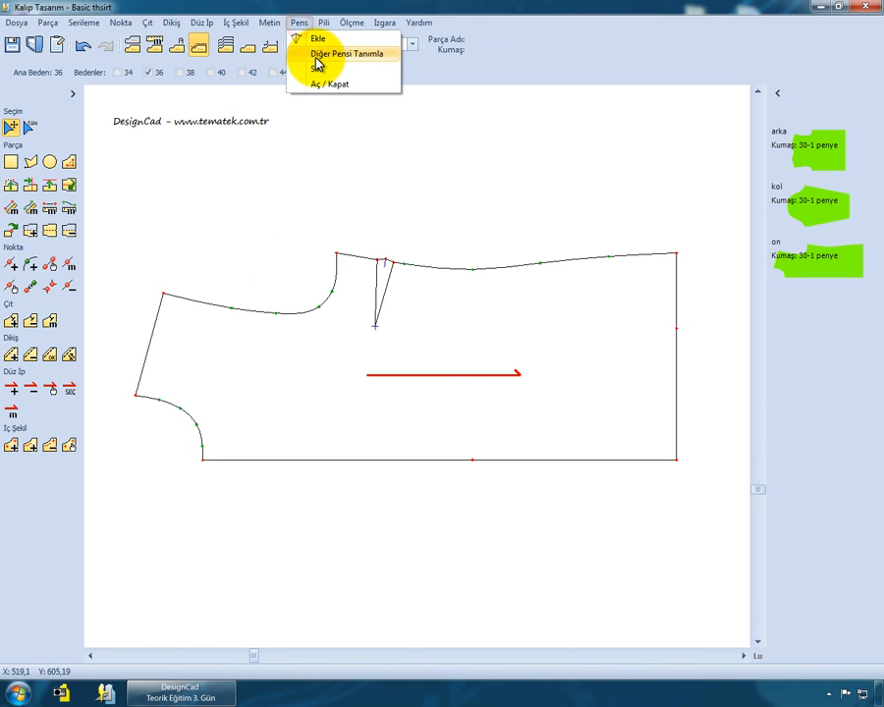
left_click(318, 56)
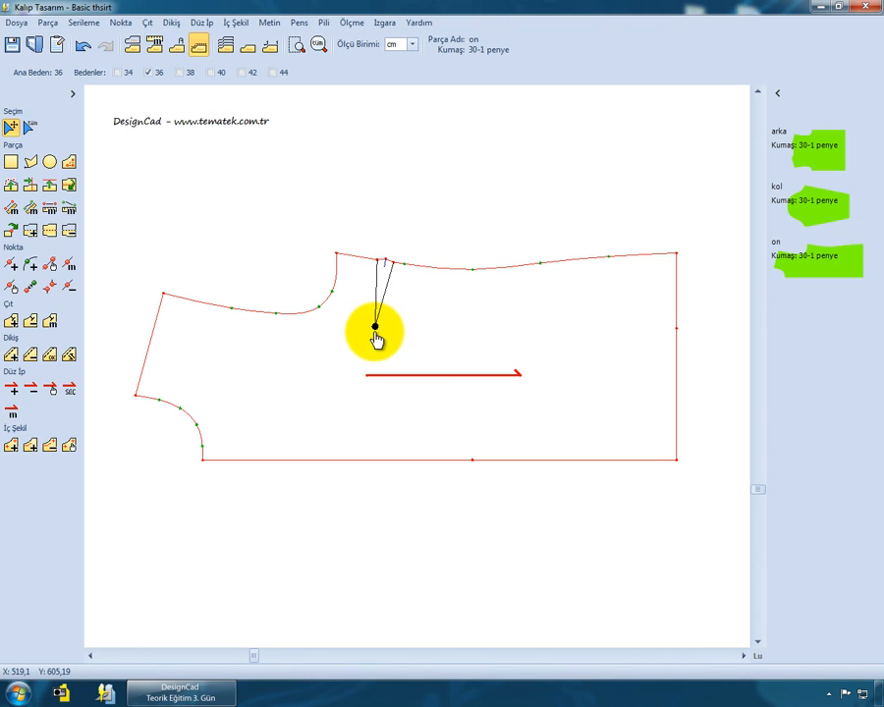
left_click(374, 327)
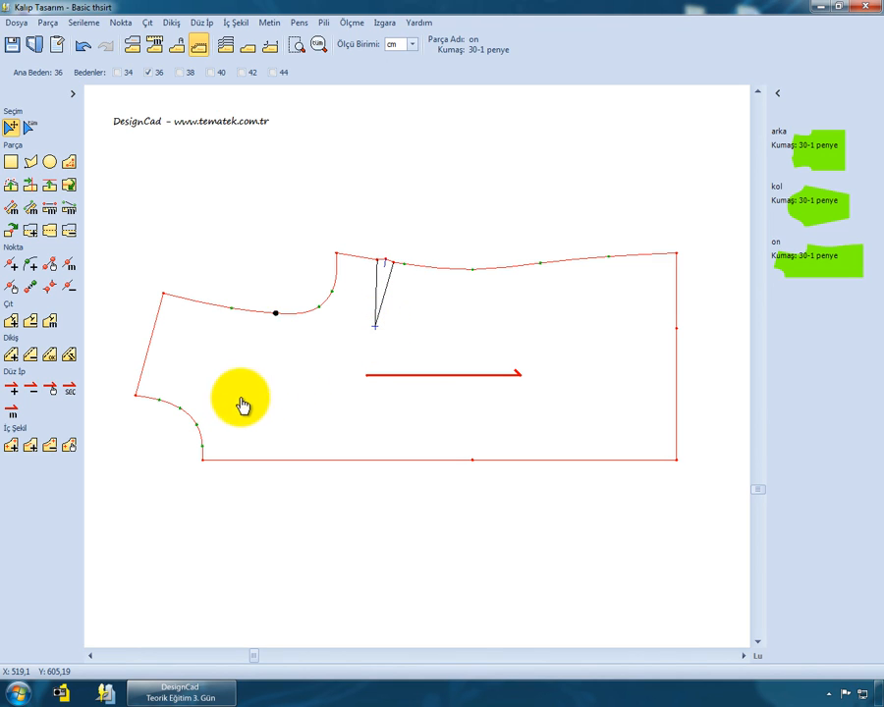
left_click(196, 427)
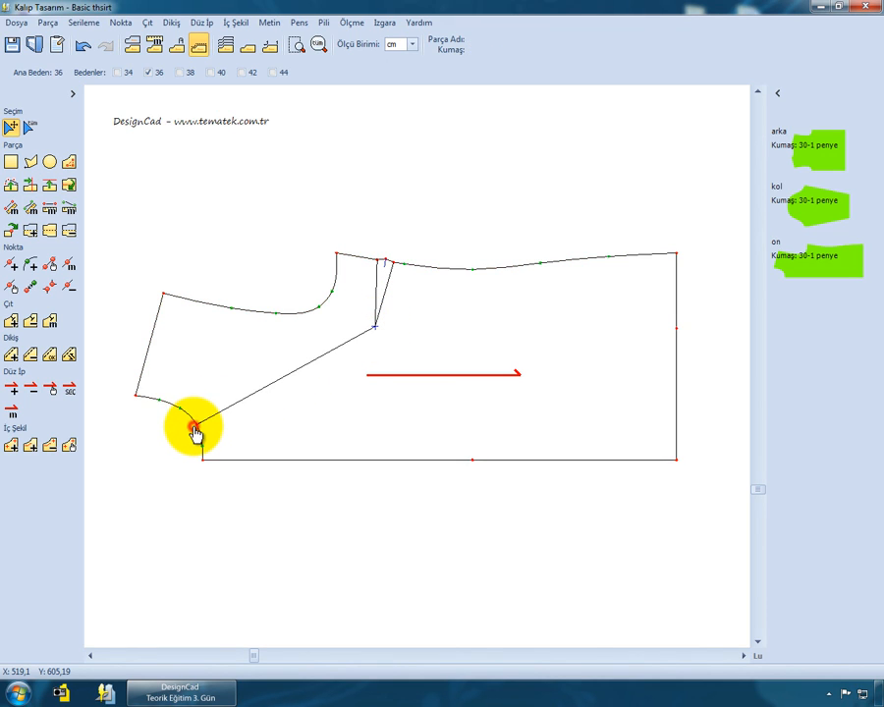
- Rotate the shoulder section about the dart tip, opening the neckline dart about 2.9 cm and narrowing the side seam dart to about 1.05 cm
left_click(299, 24)
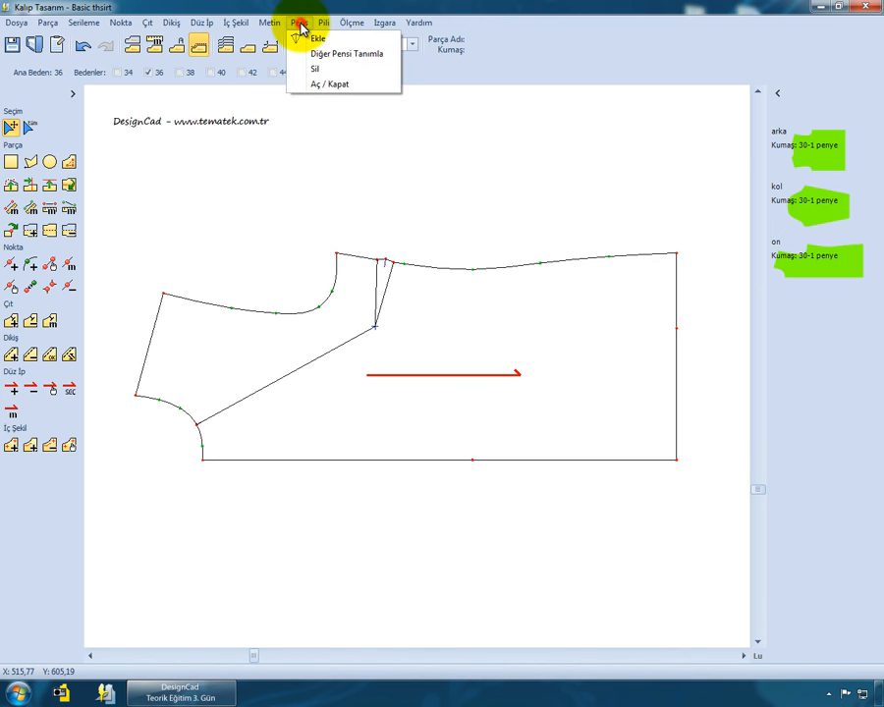
left_click(325, 85)
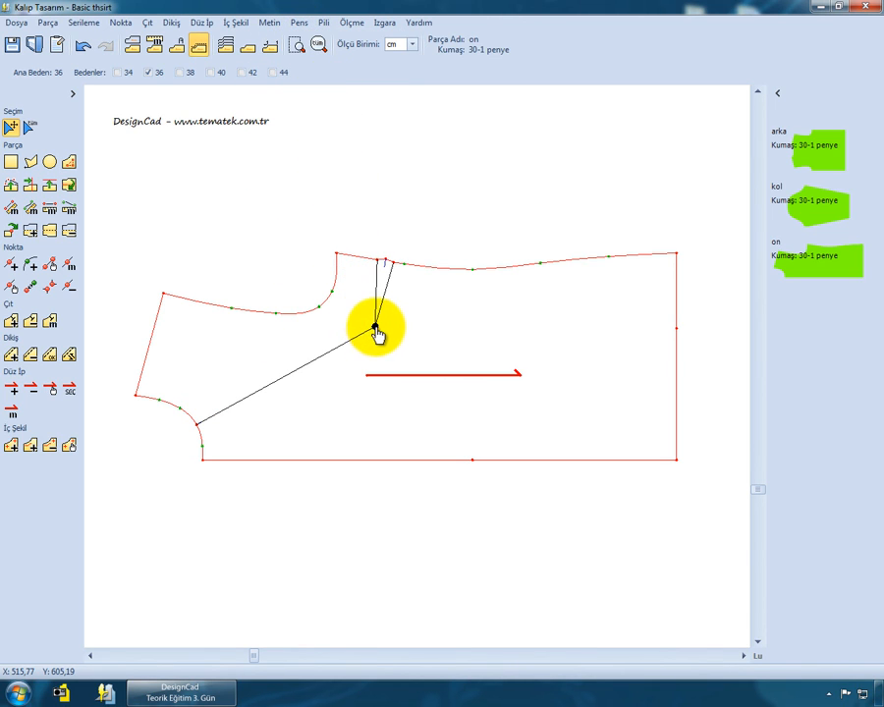
left_click(375, 327)
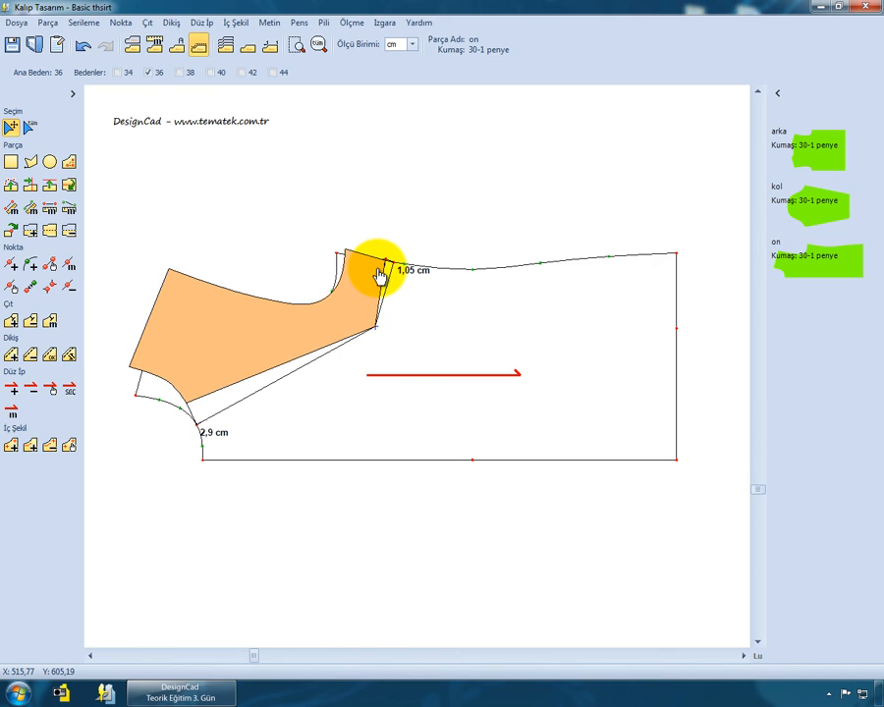
left_click(378, 265)
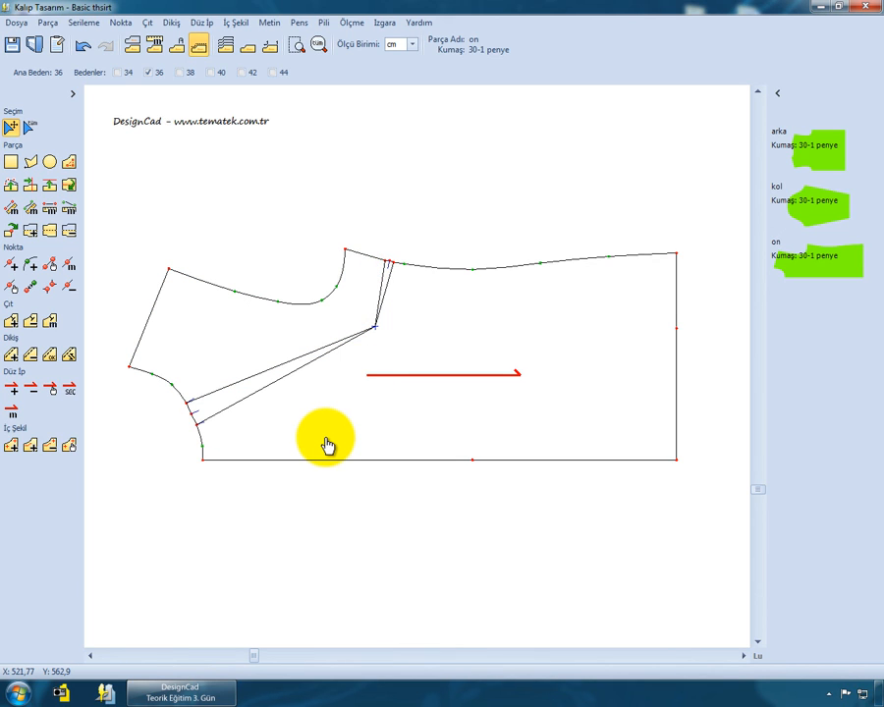
- Define another dart line from the shared dart tip to the middle point of the hem
left_click(300, 22)
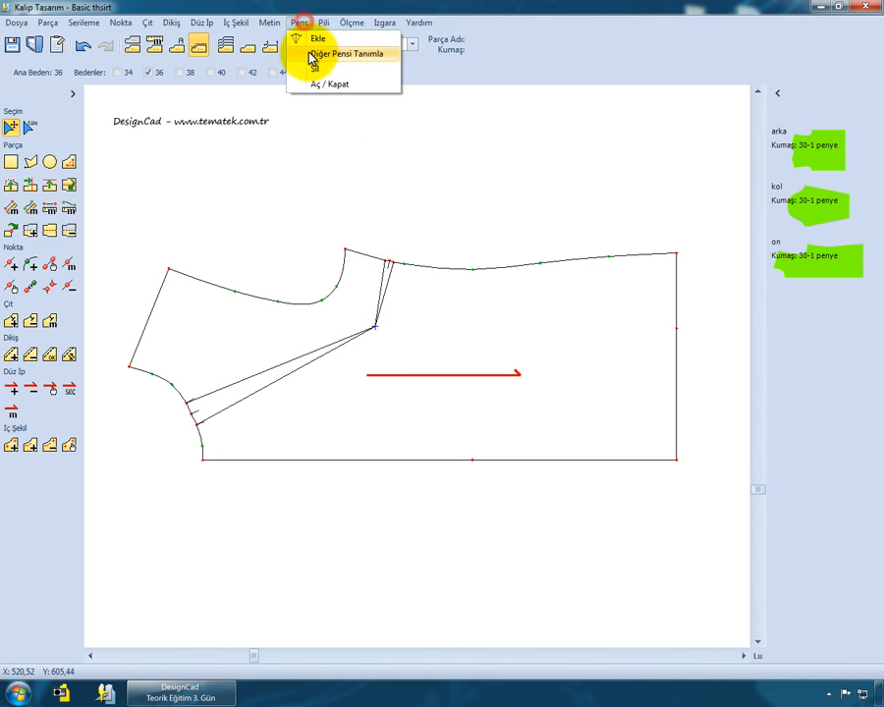
left_click(313, 54)
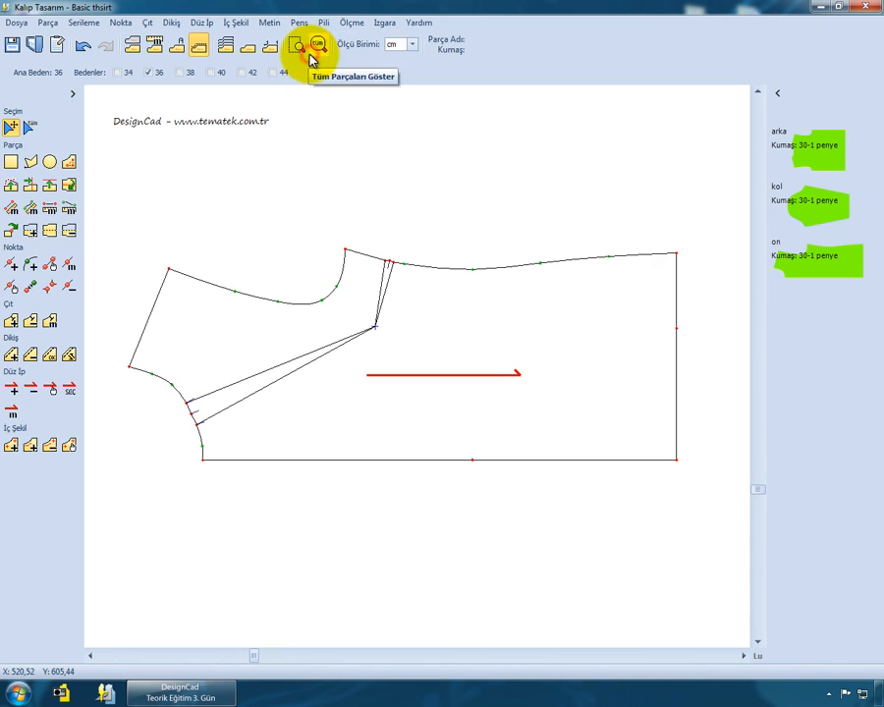
left_click(375, 327)
left_click(675, 329)
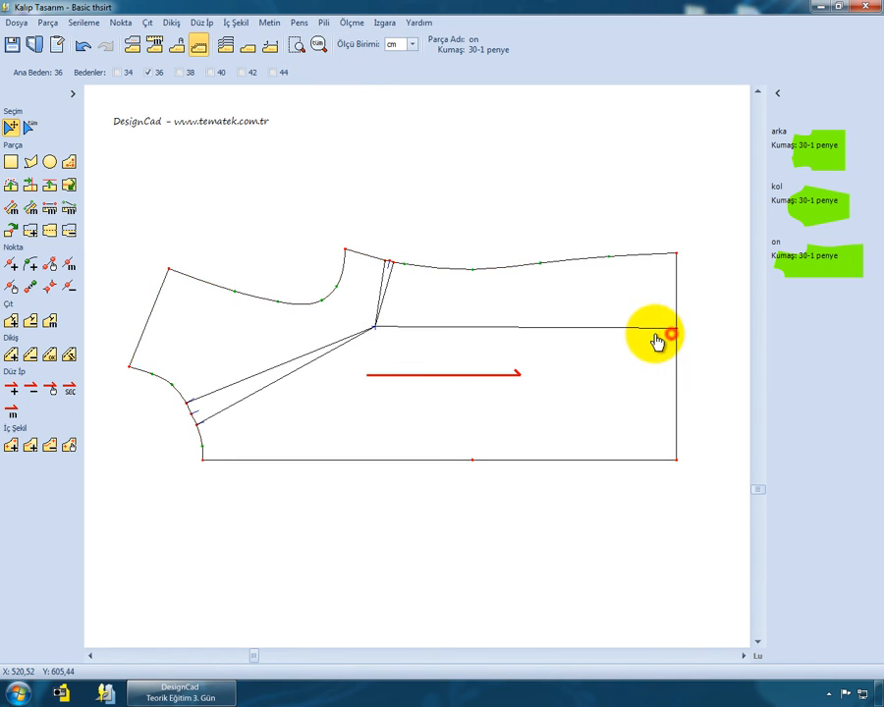
- Rotate the lower side section about the dart tip, closing the side seam dart and opening it at the hem
left_click(303, 23)
left_click(325, 85)
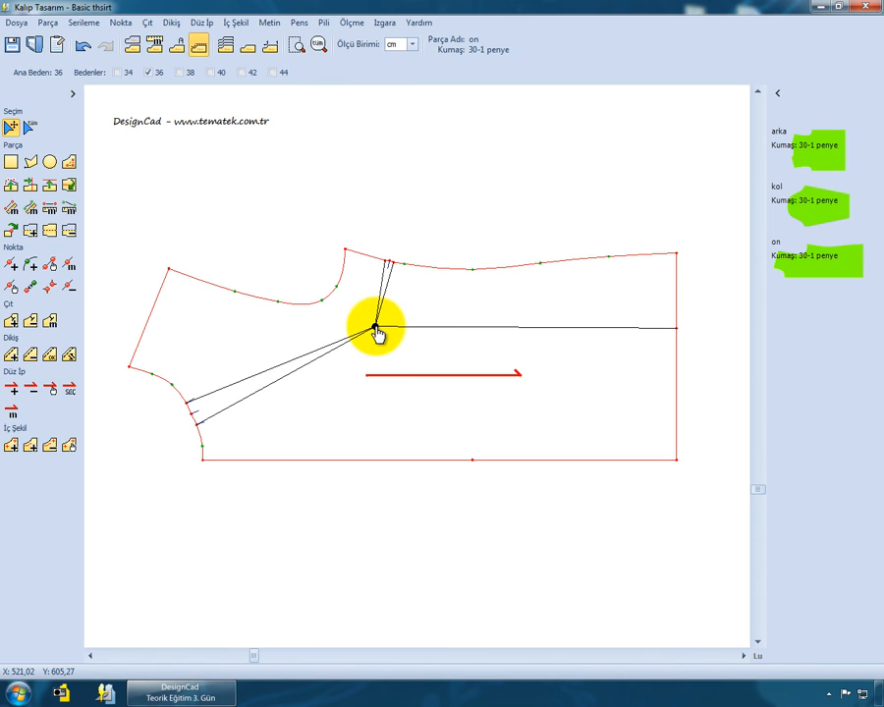
left_click_drag(474, 297, 439, 253)
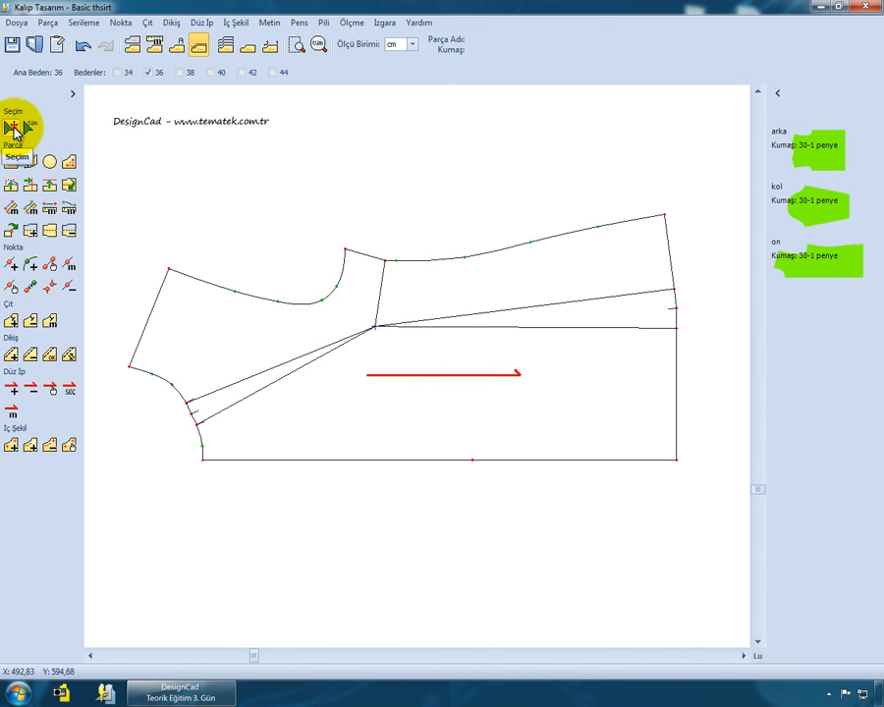
left_click(233, 349)
- Undo the dart transfers and the added darts on the front piece, back to its plain outline
left_click(82, 46)
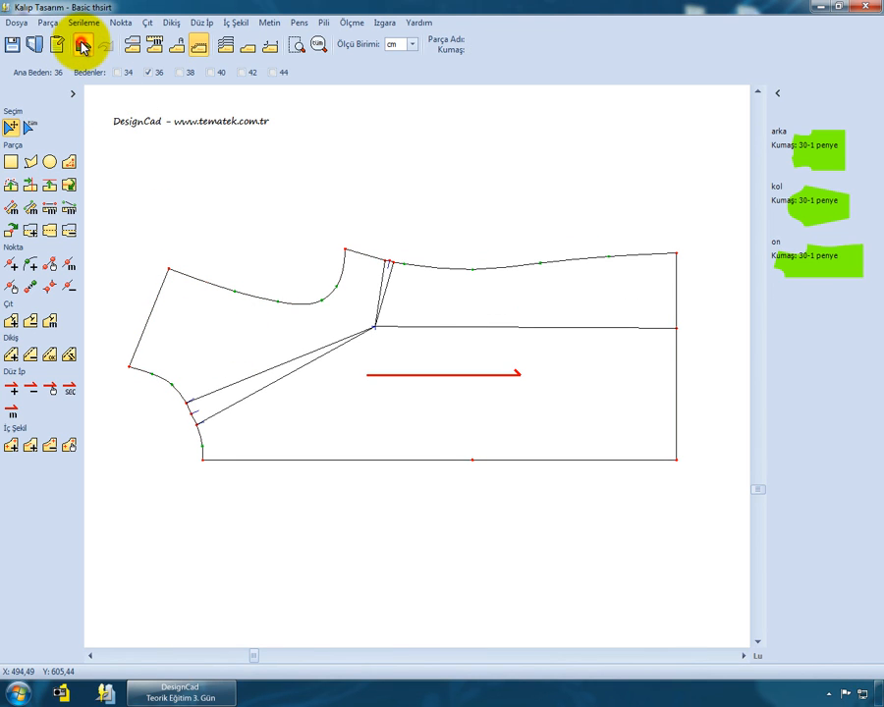
left_click(83, 47)
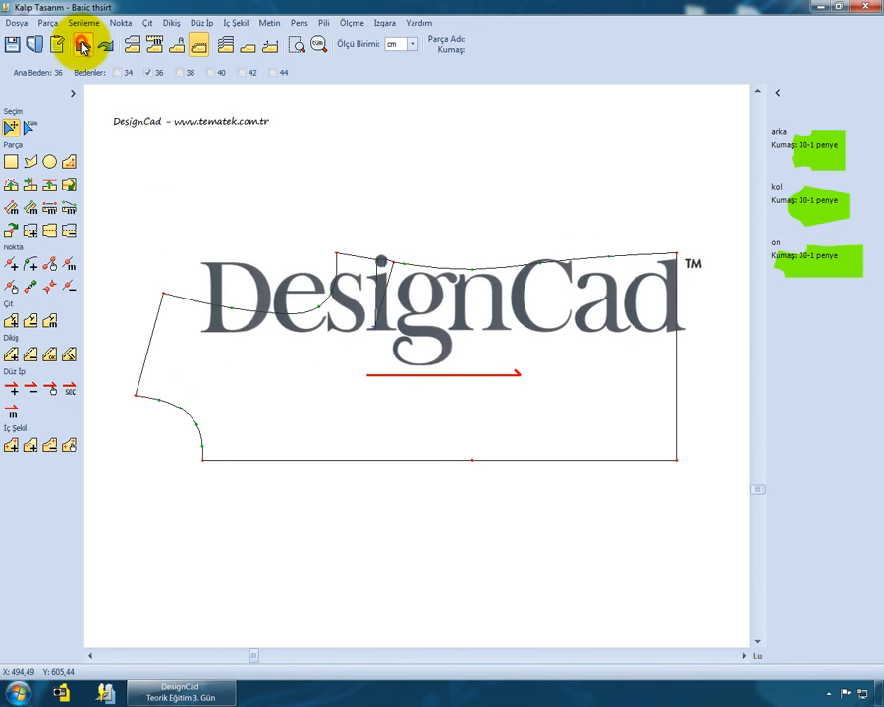
left_click(83, 46)
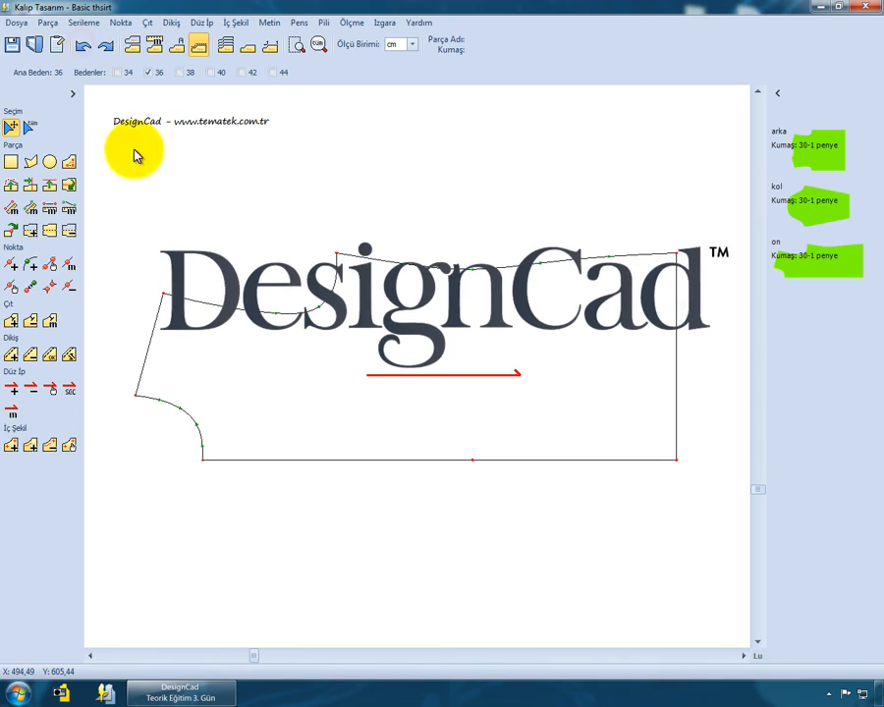
left_click(321, 371)
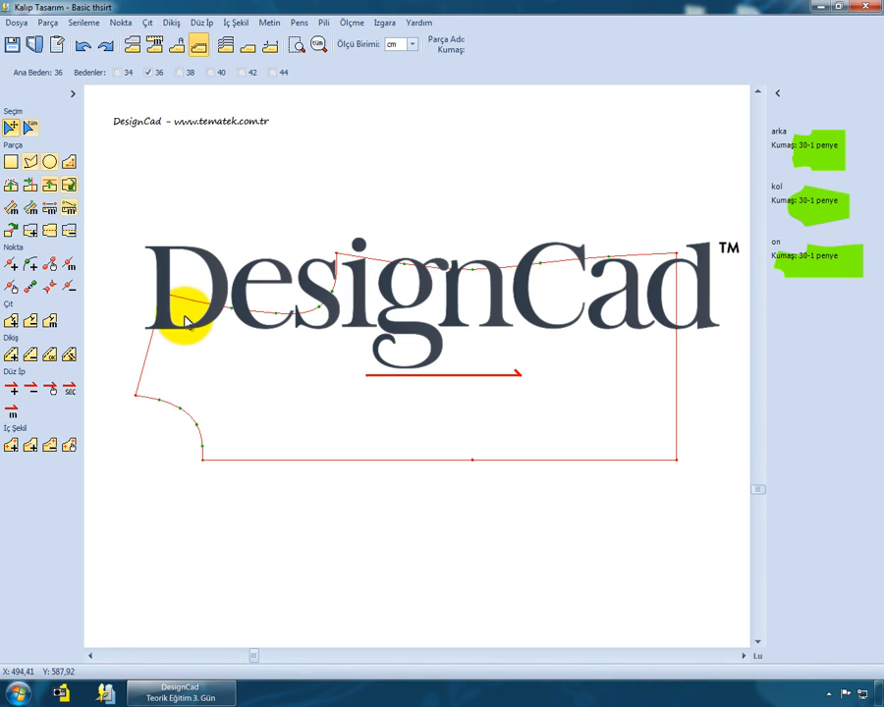
- Delete the leftover middle point on the front piece's hem line and reselect the piece
left_click(77, 289)
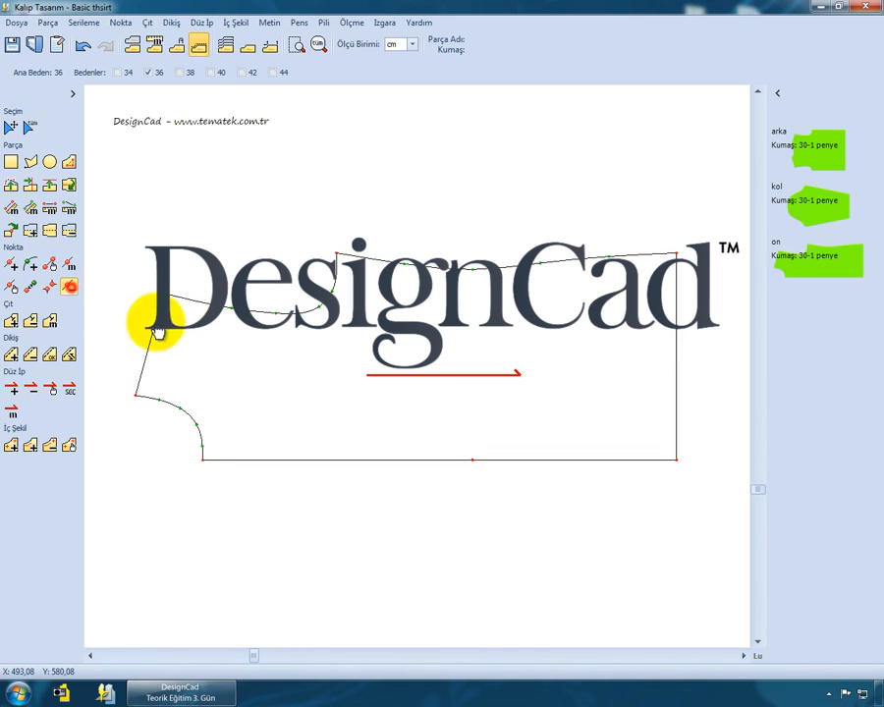
left_click(668, 338)
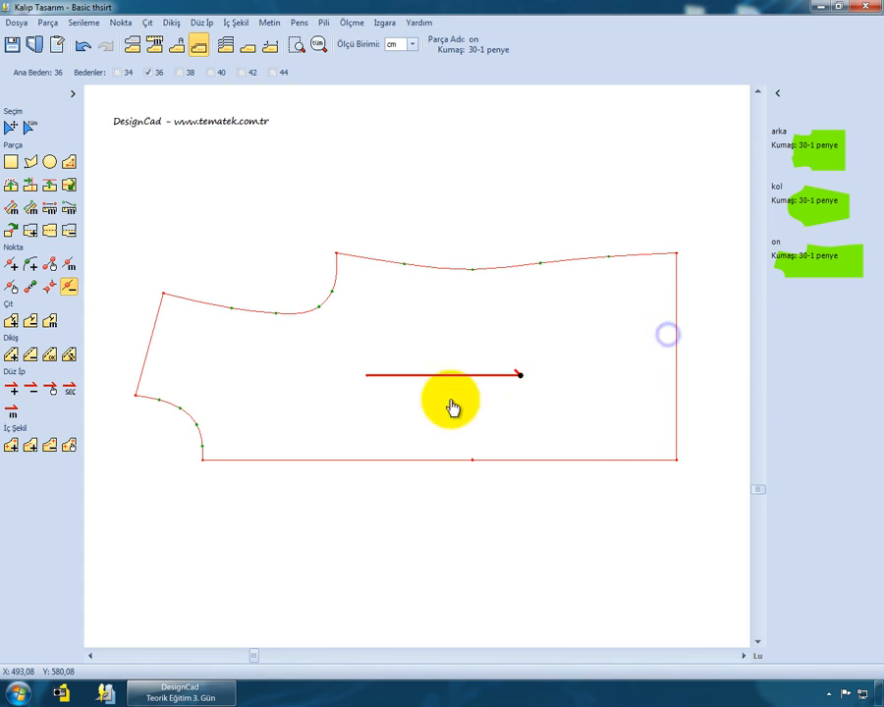
left_click(11, 125)
left_click(225, 358)
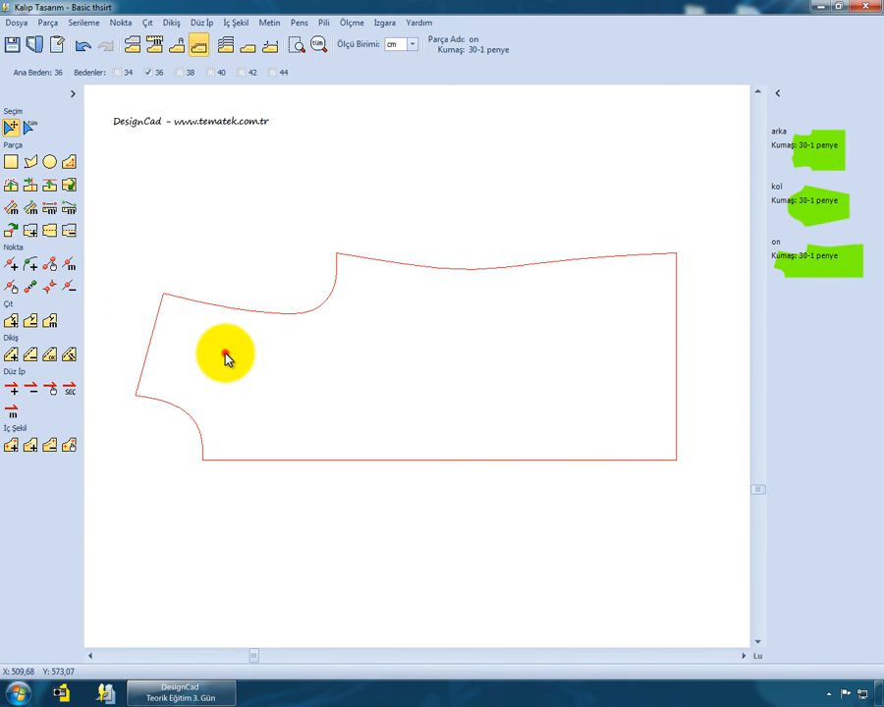
- Add a measured point on the shoulder line, 3 cm from its neckline end
left_click(69, 265)
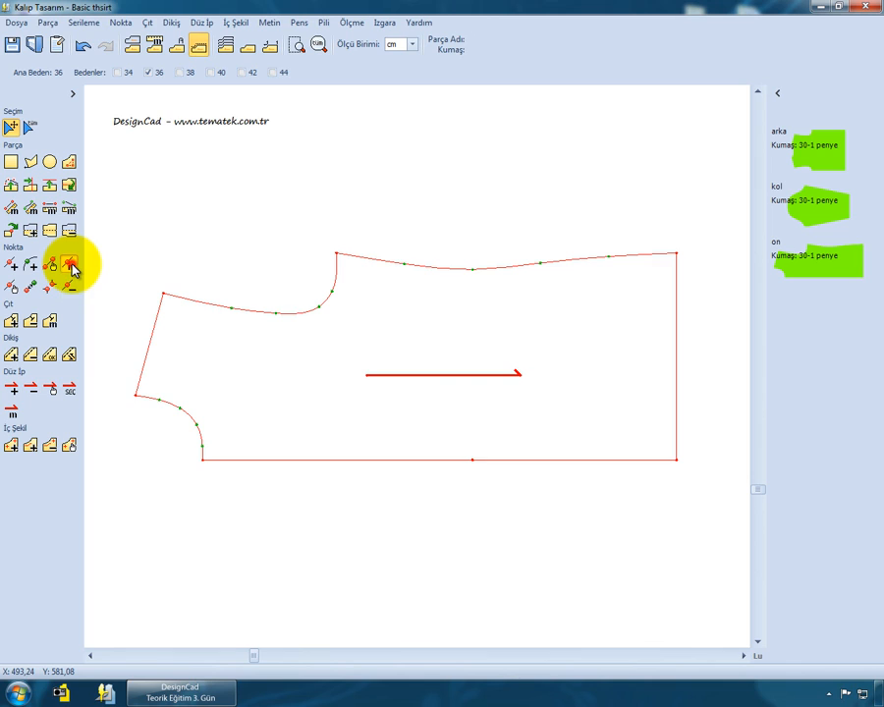
left_click(135, 397)
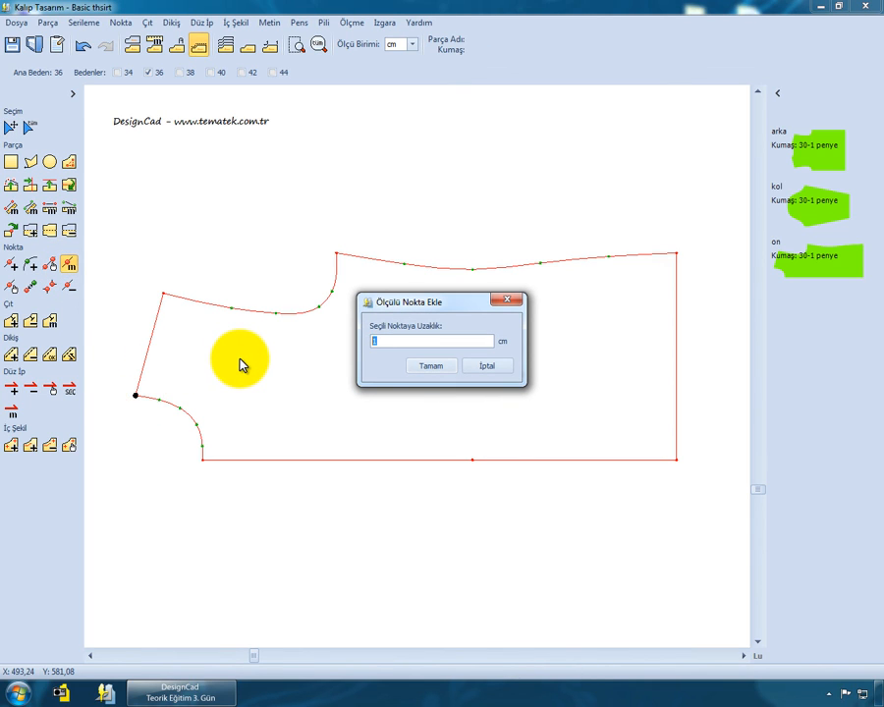
type("3")
left_click(427, 367)
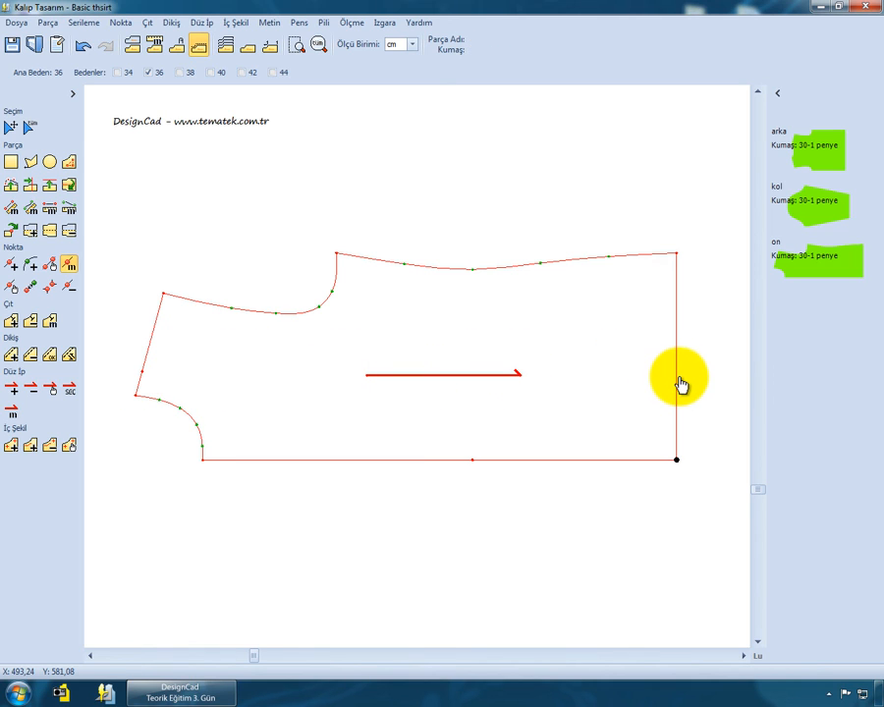
- Add a measured point on the hem line, 15 cm from the side seam corner
left_click(677, 255)
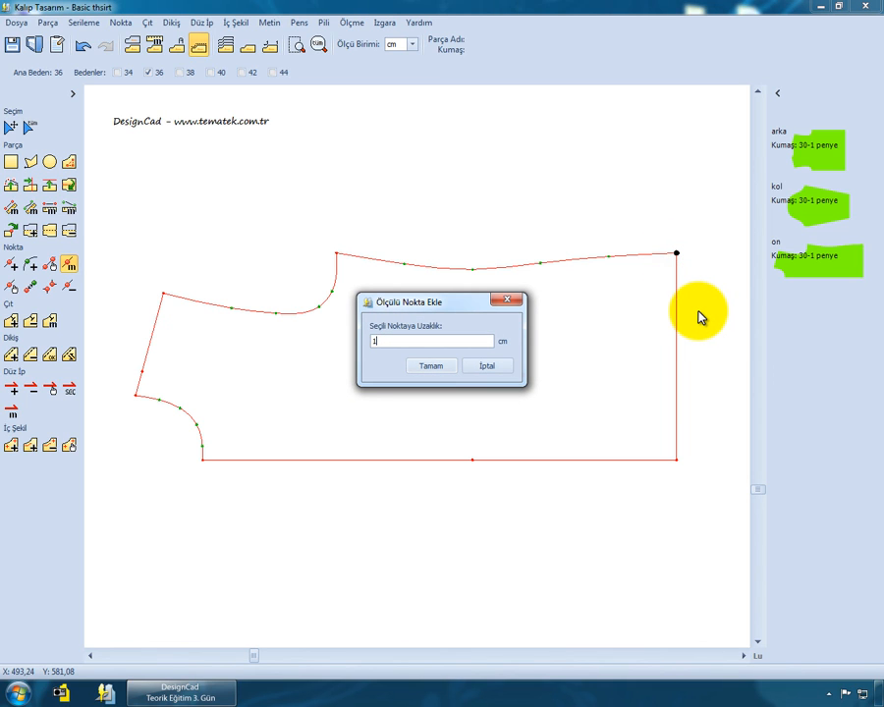
type("5")
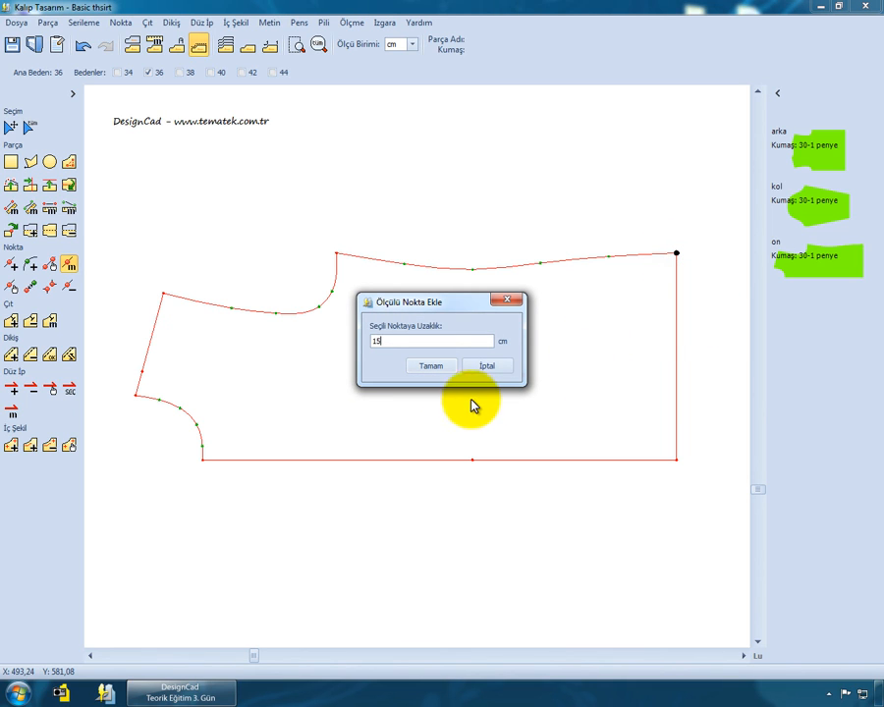
left_click(431, 367)
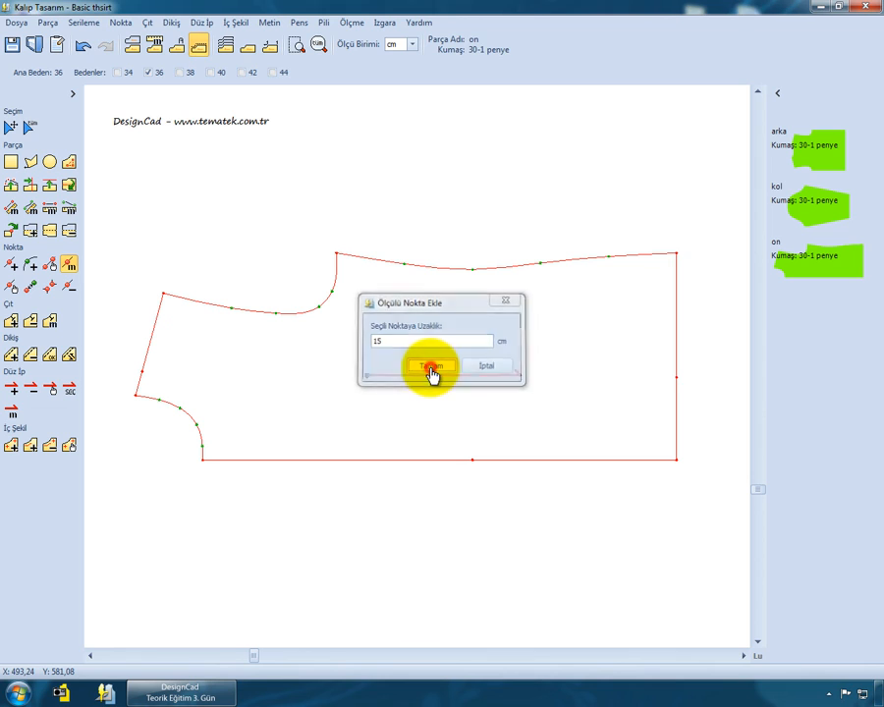
- Align the new hem point horizontally with the new shoulder point using Noktaları Hizala
left_click(121, 23)
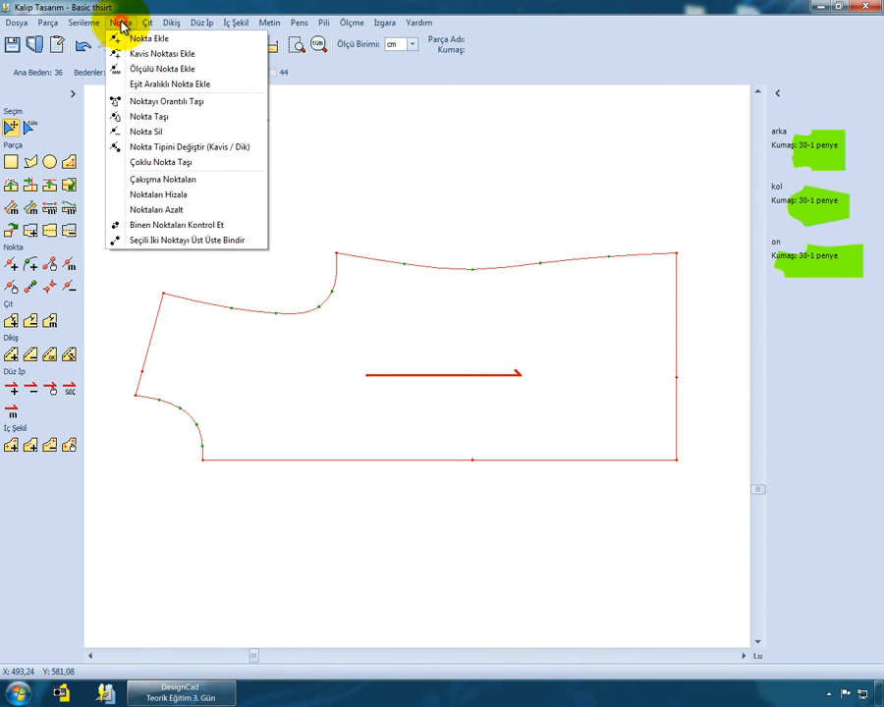
left_click(162, 196)
left_click(143, 372)
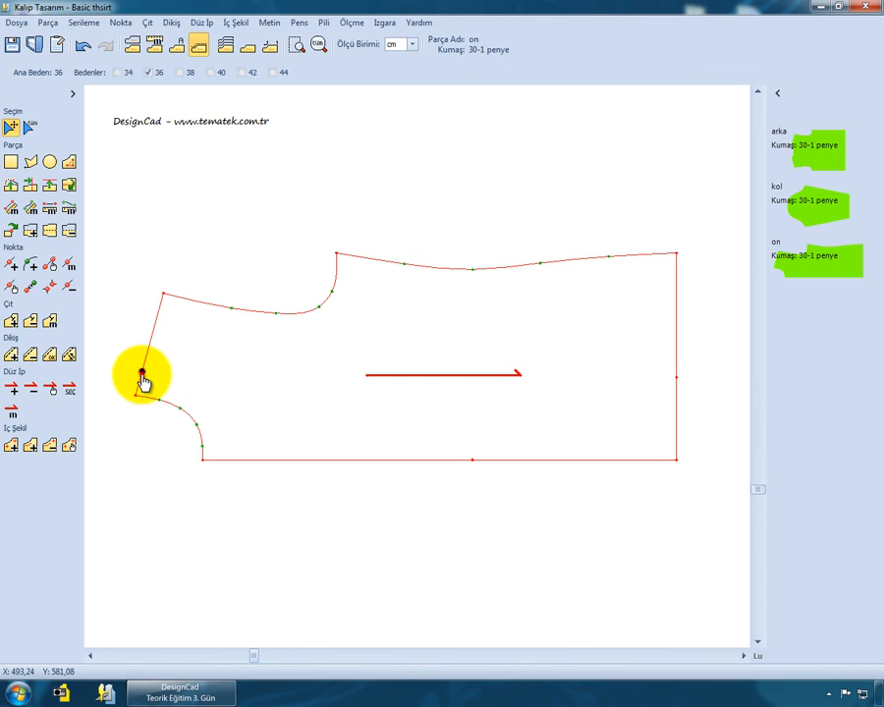
left_click(674, 376)
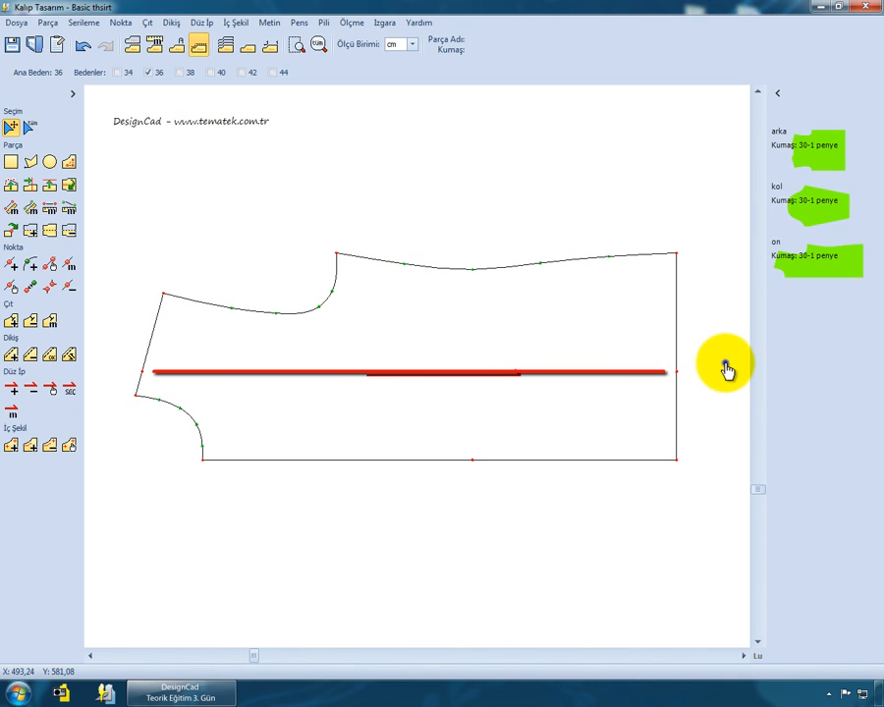
left_click(725, 364)
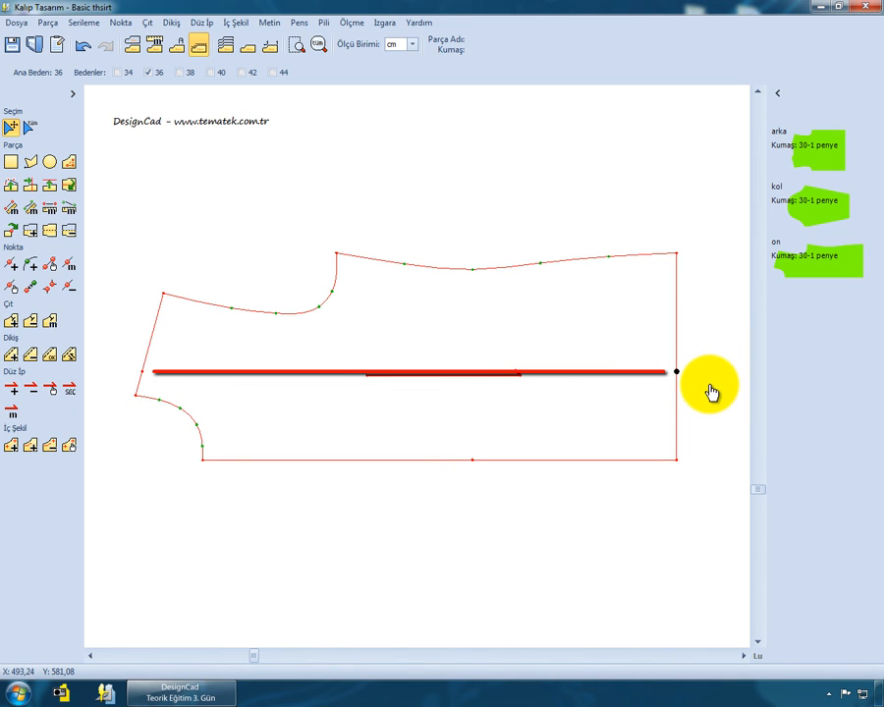
left_click(11, 125)
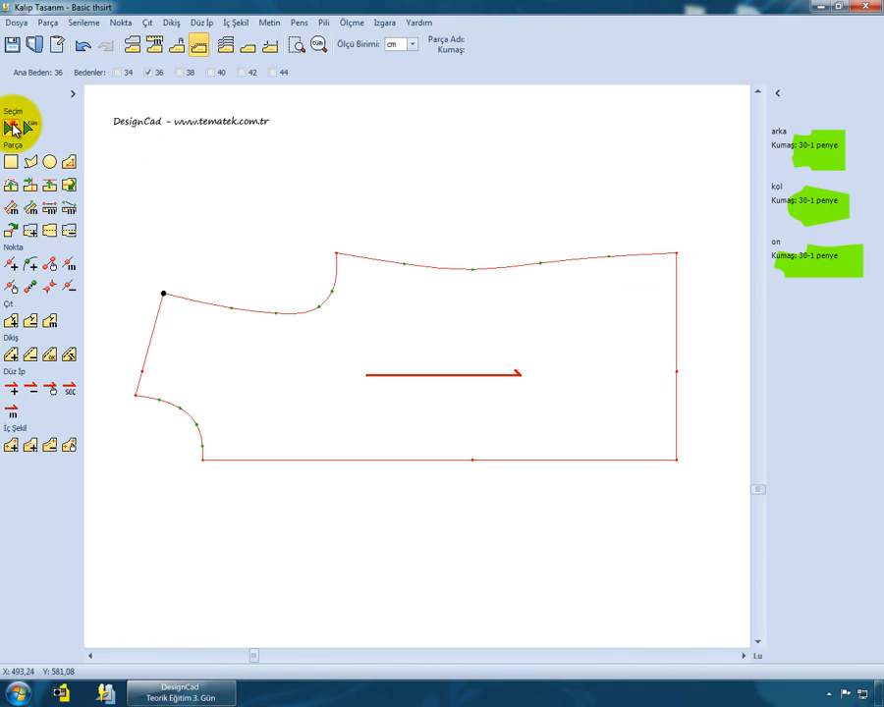
left_click(280, 334)
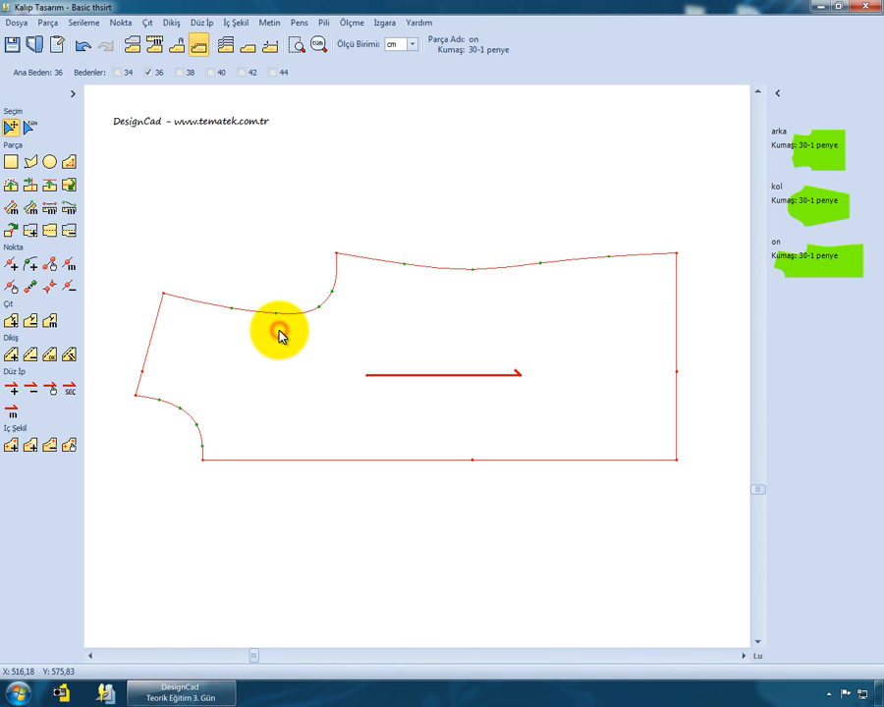
- Add 2 pleats from the shoulder point to the hem point, 3 cm deep at both points, Kıvırma Mesafesi 2 cm, direction Sol
left_click(324, 23)
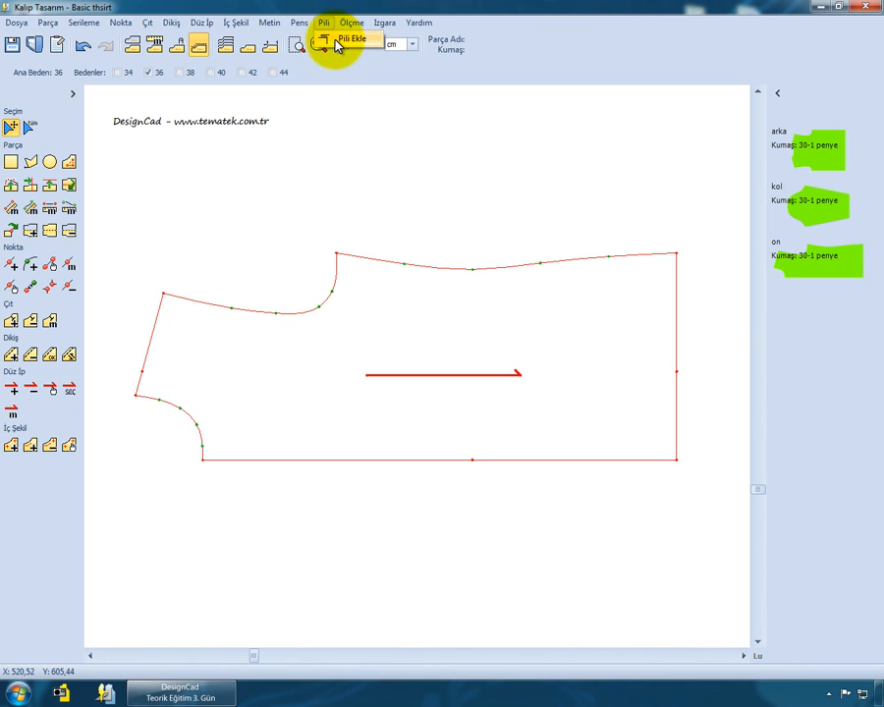
left_click(336, 41)
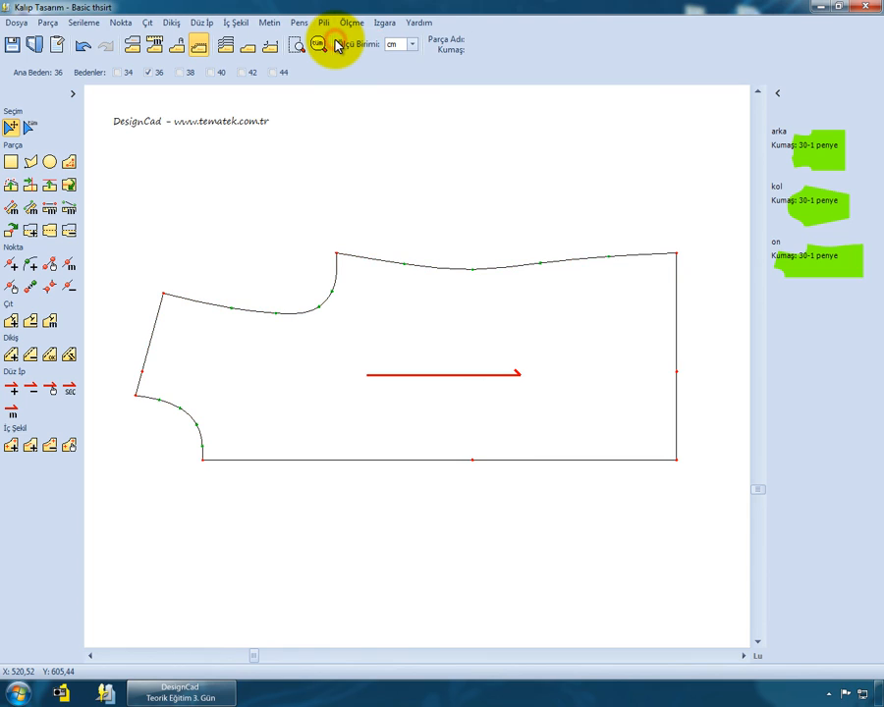
left_click(142, 372)
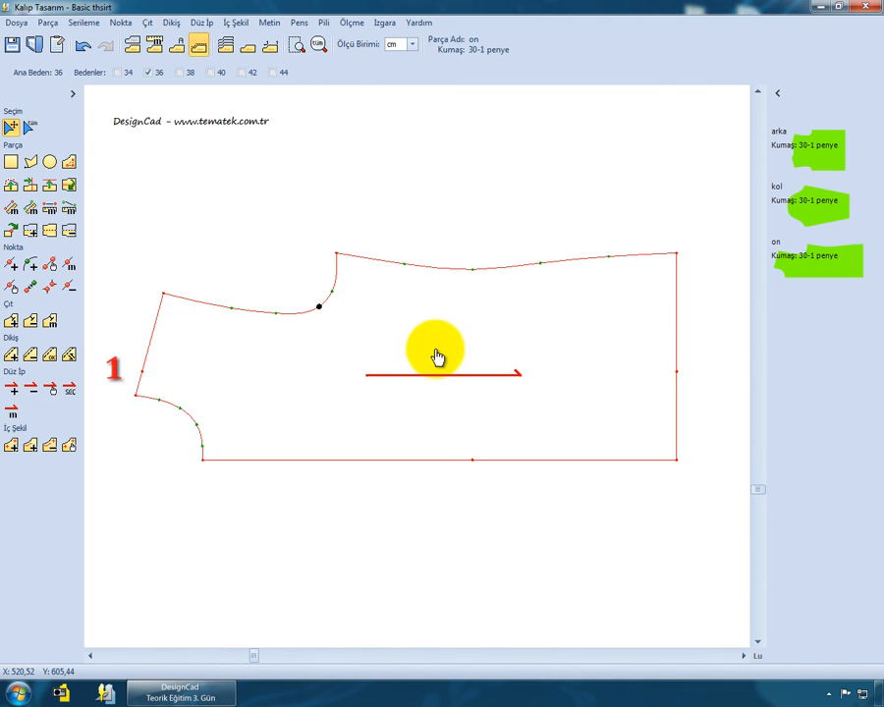
left_click(677, 373)
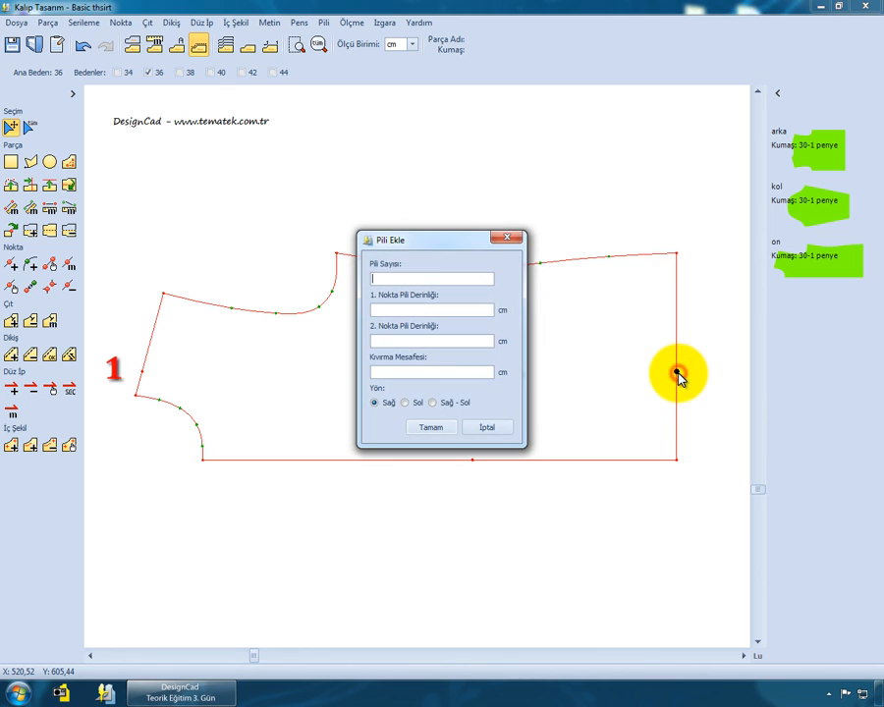
left_click_drag(449, 242, 439, 318)
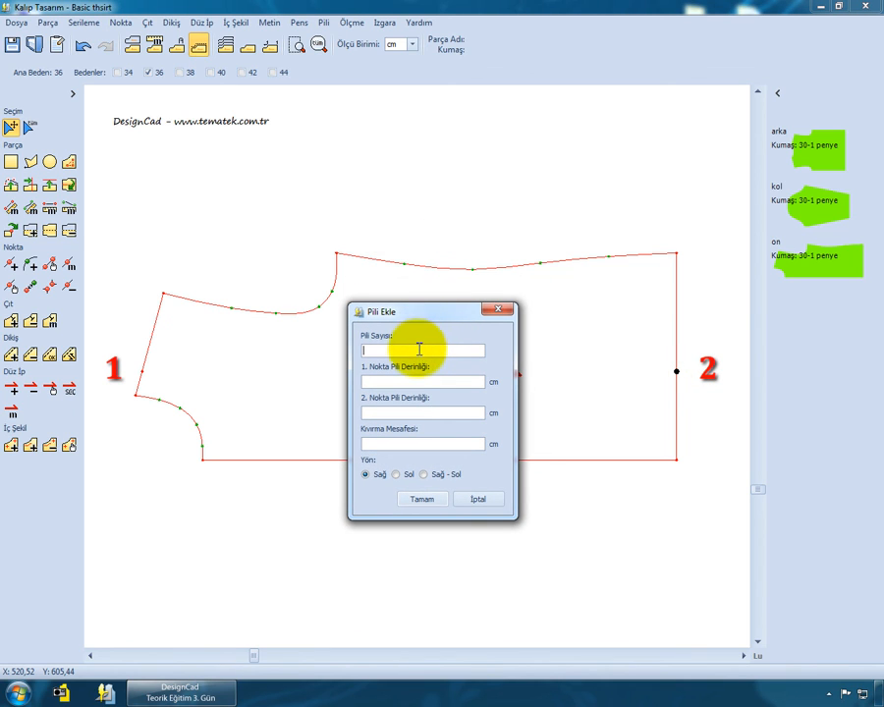
left_click(419, 351)
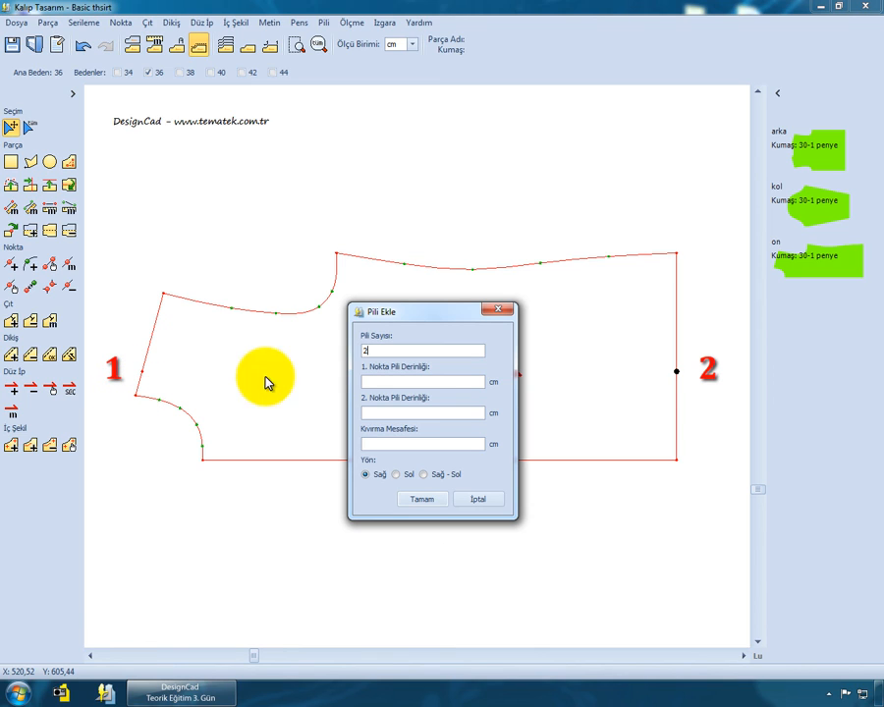
left_click(394, 380)
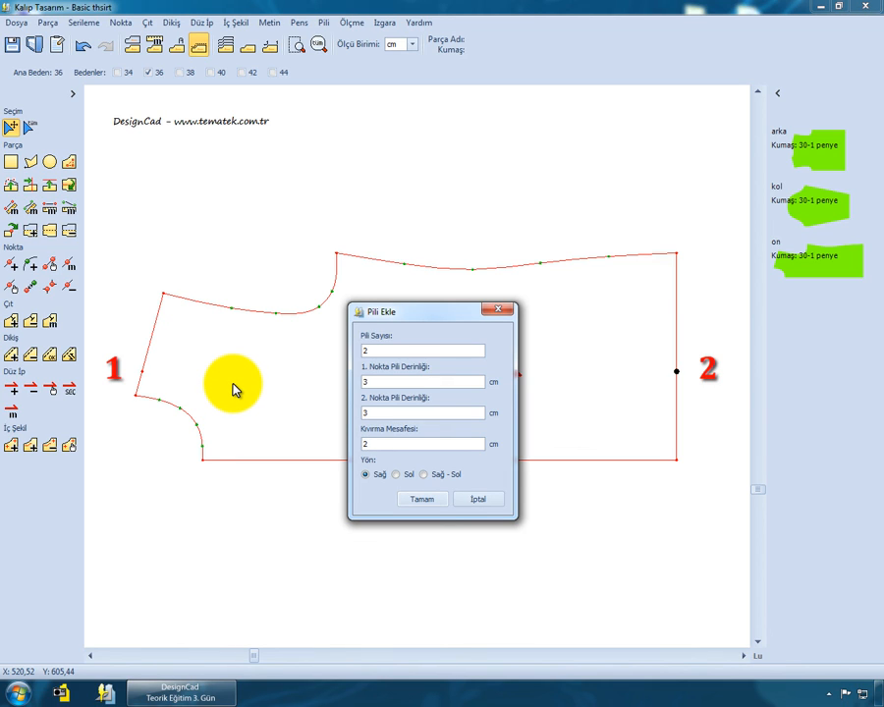
left_click(398, 476)
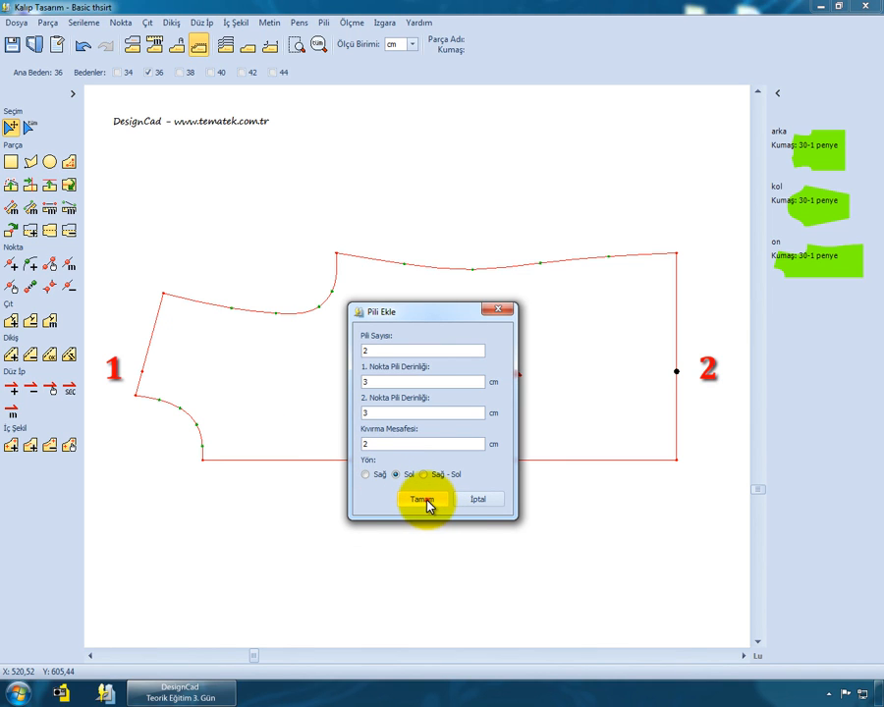
left_click(427, 503)
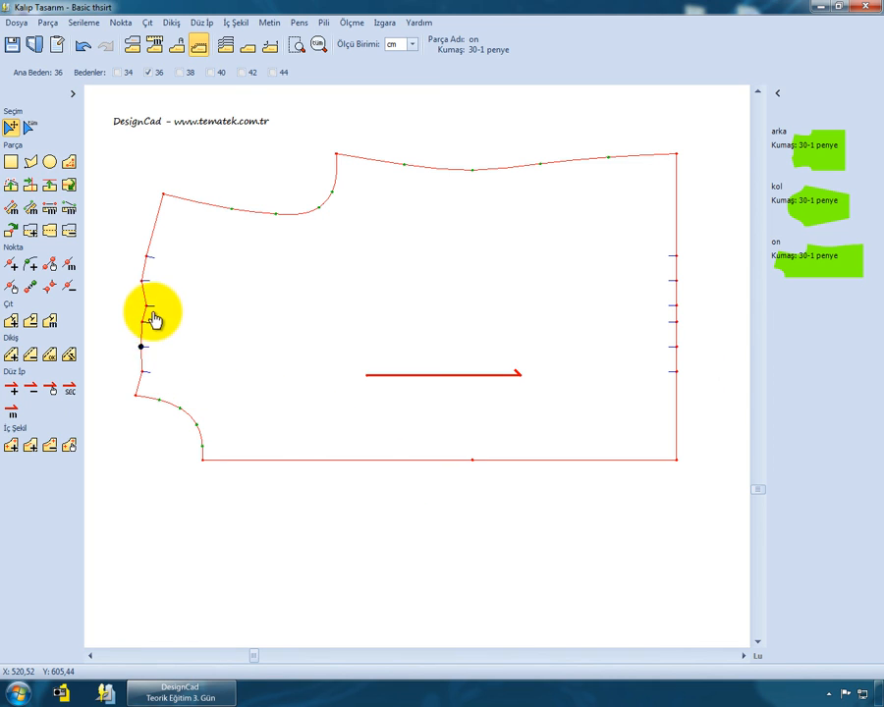
- Examine the pleat notches and fold shaping along the front piece's shoulder line
scroll(143, 334, "up", 2)
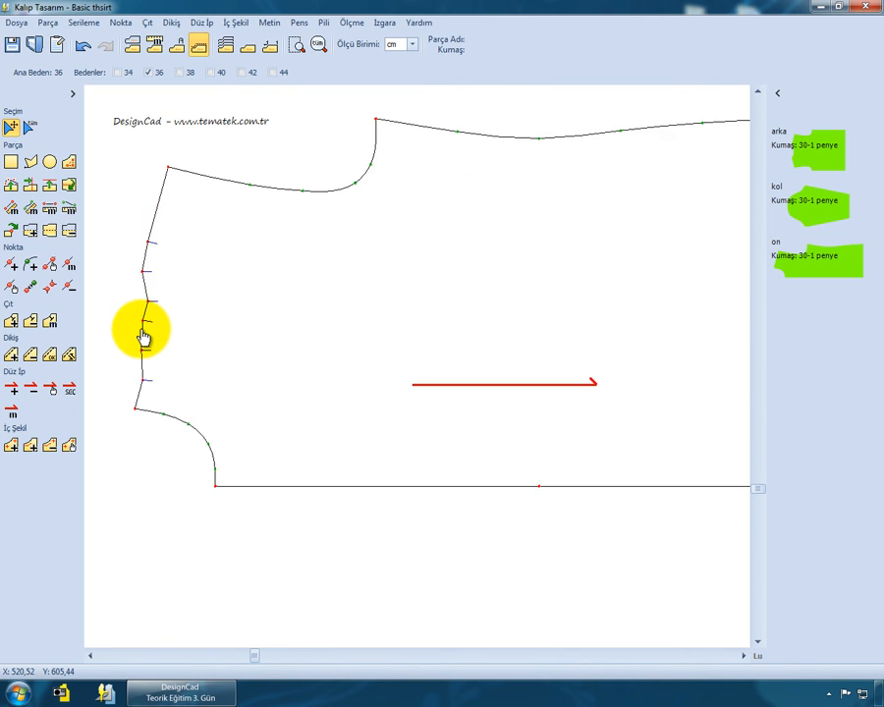
left_click(143, 337)
scroll(143, 337, "up", 1)
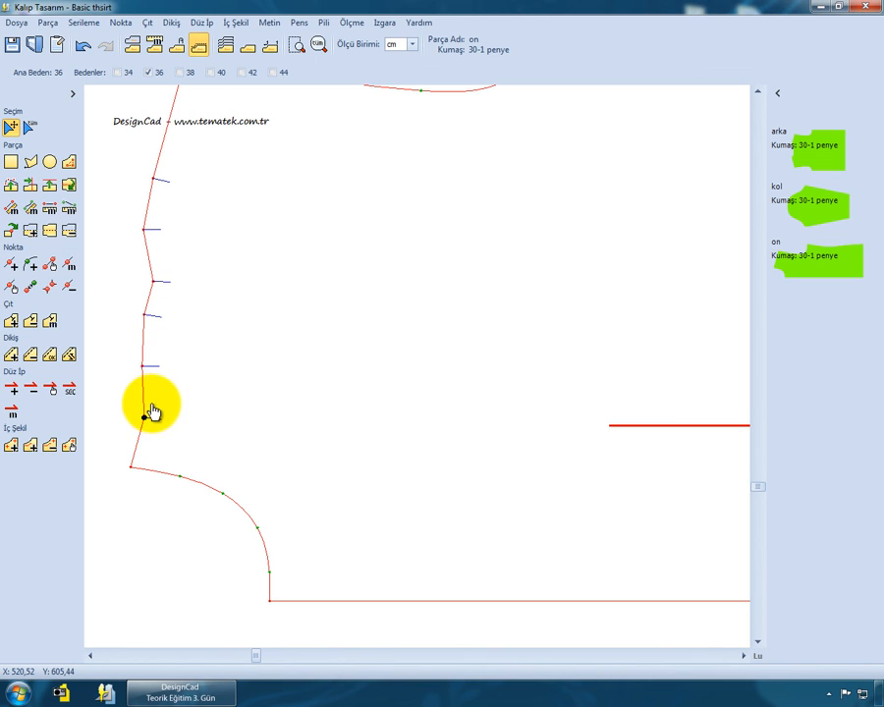
scroll(154, 327, "down", 1)
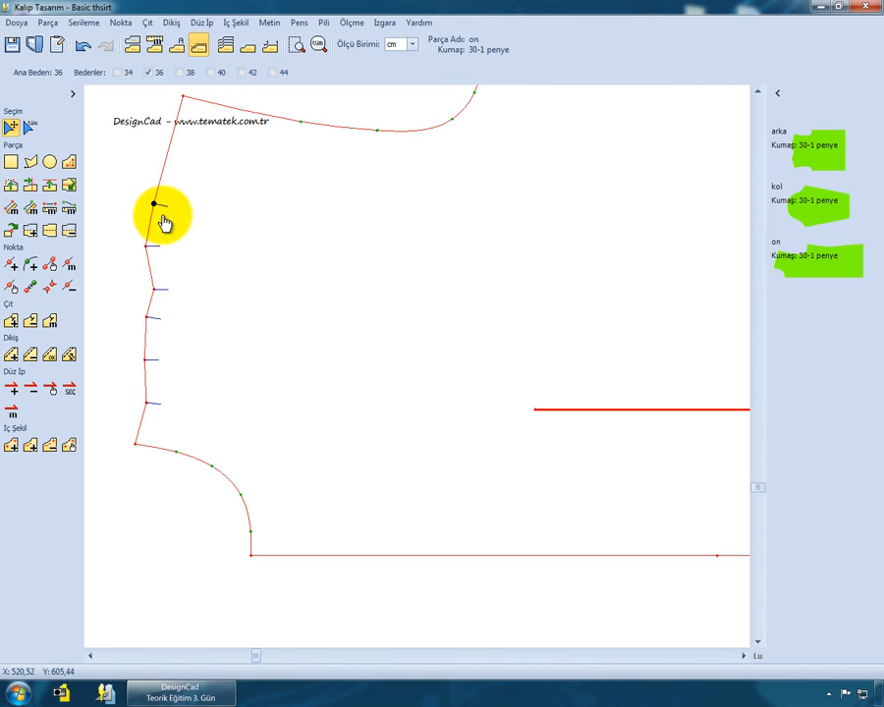
scroll(157, 281, "down", 3)
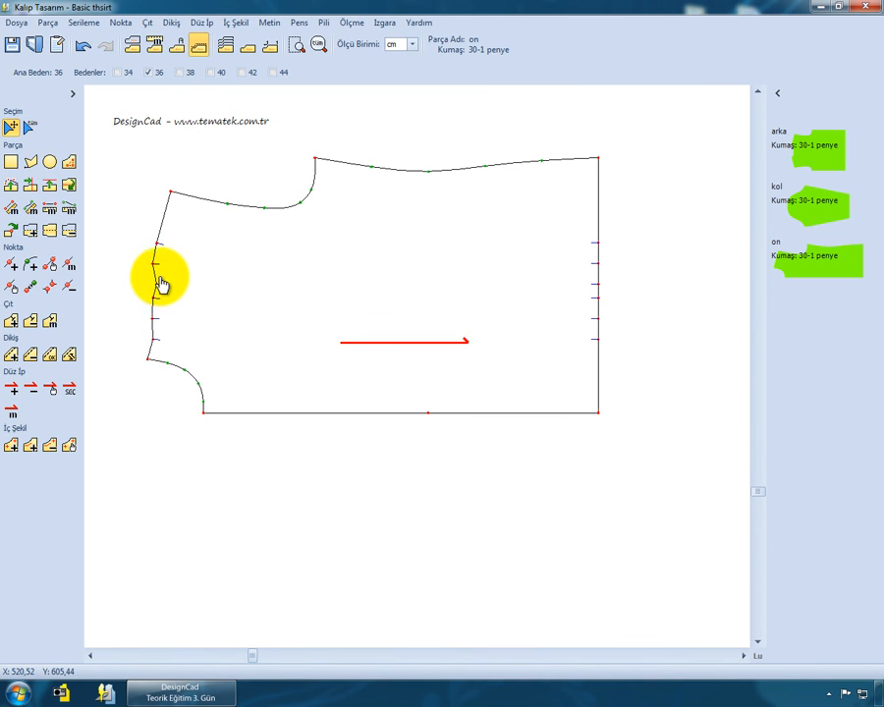
scroll(248, 209, "up", 1)
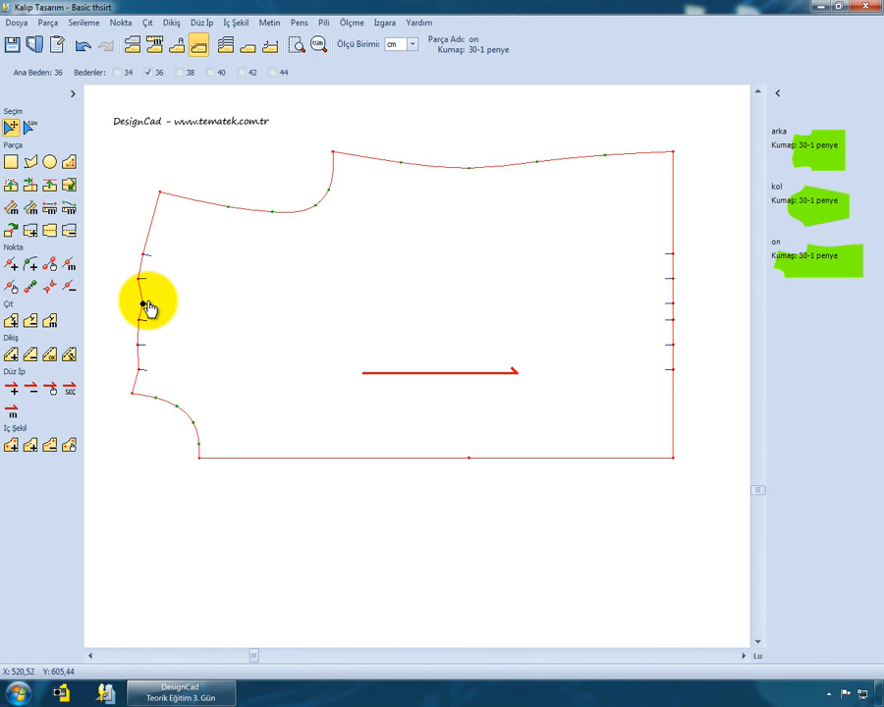
- Undo the two 3 cm pleats on the front piece and shift the piece slightly in the workspace
left_click(11, 127)
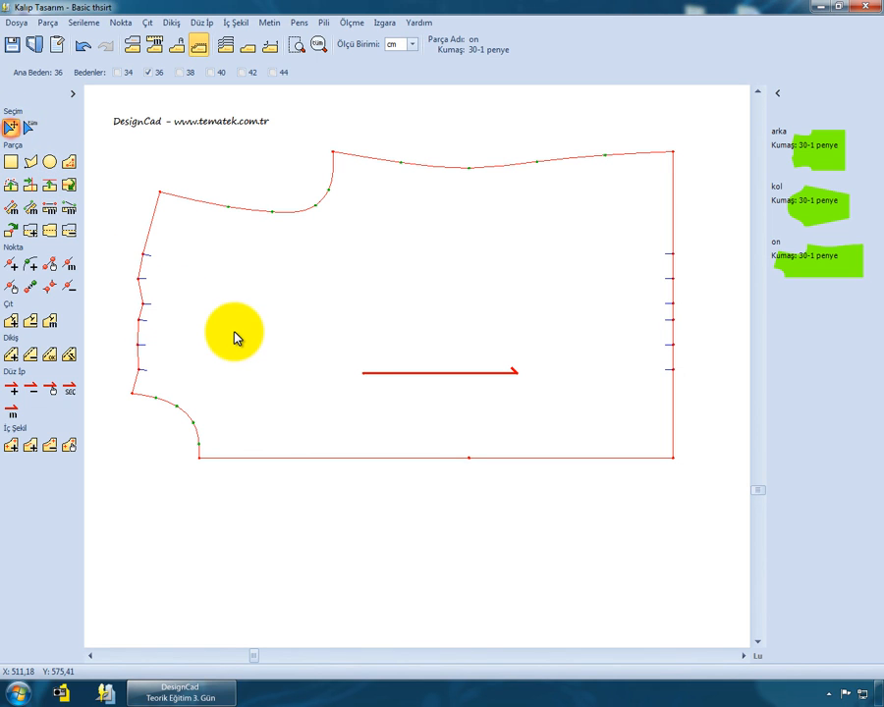
left_click(234, 332)
left_click(83, 47)
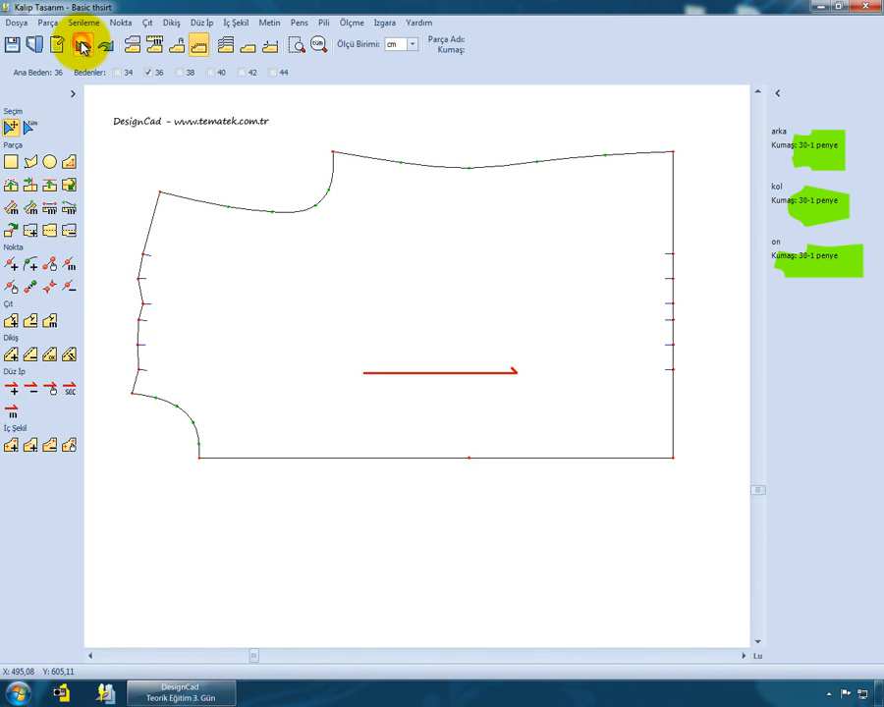
left_click(82, 47)
left_click_drag(233, 341, 242, 374)
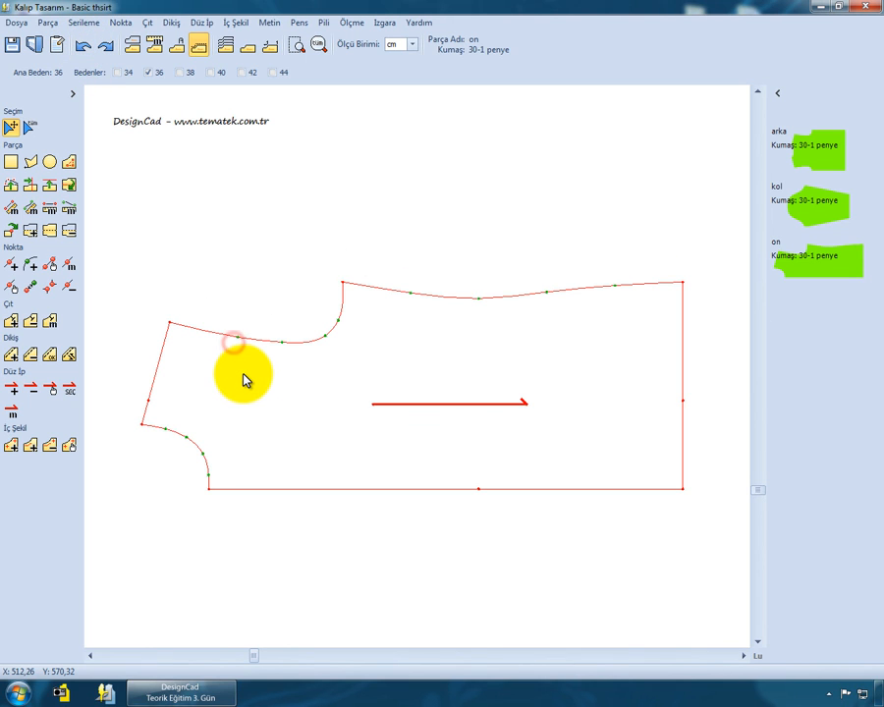
- Add 3 pleats from the shoulder point to the hem point, 0 cm deep at the shoulder, 2 cm at the hem, Kıvırma Mesafesi 3 cm
left_click(323, 23)
left_click(335, 40)
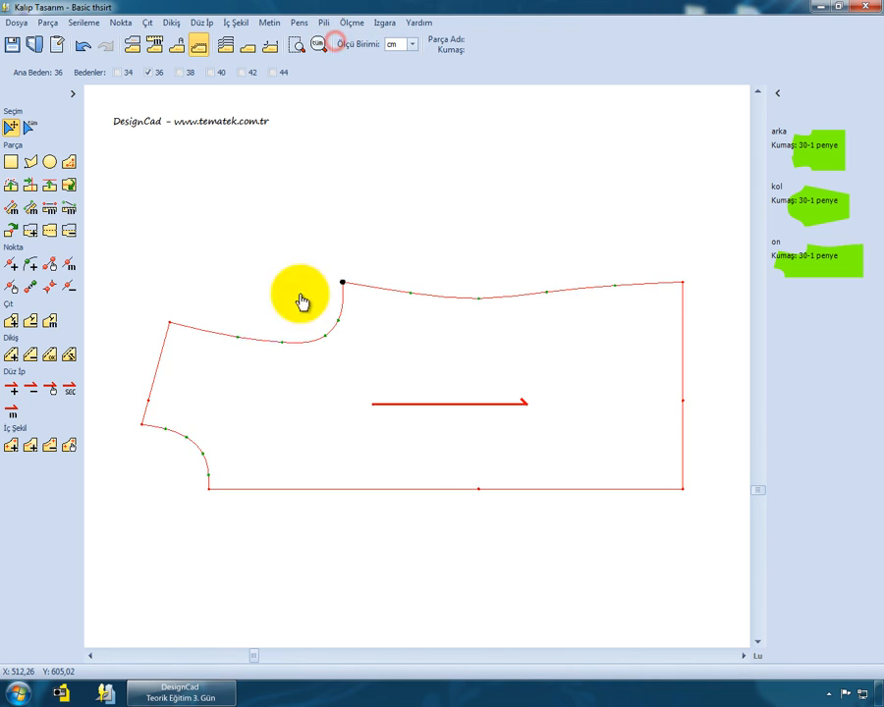
left_click(147, 402)
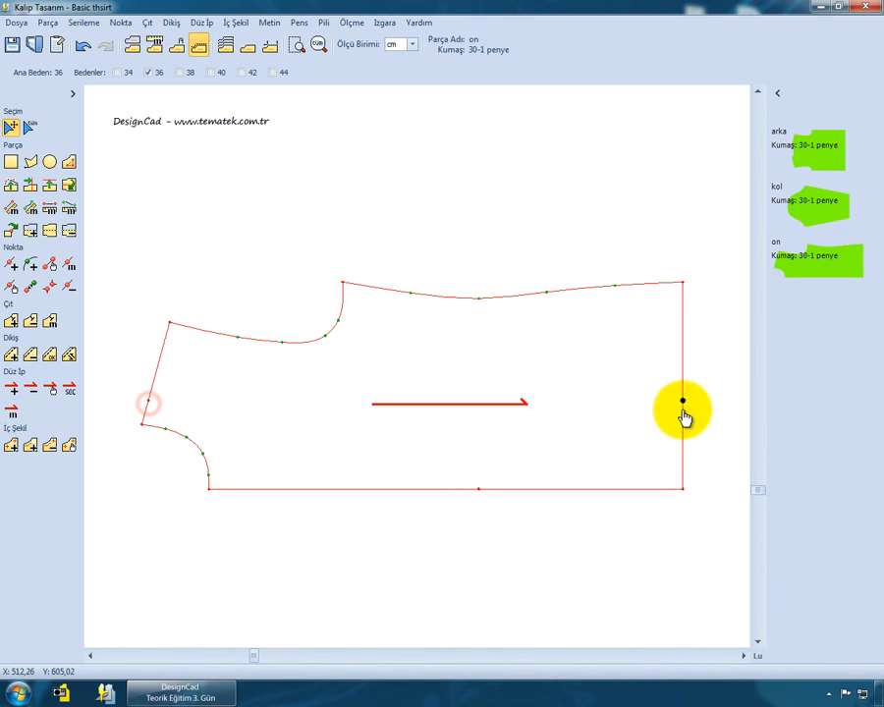
left_click(684, 402)
left_click_drag(422, 260, 414, 382)
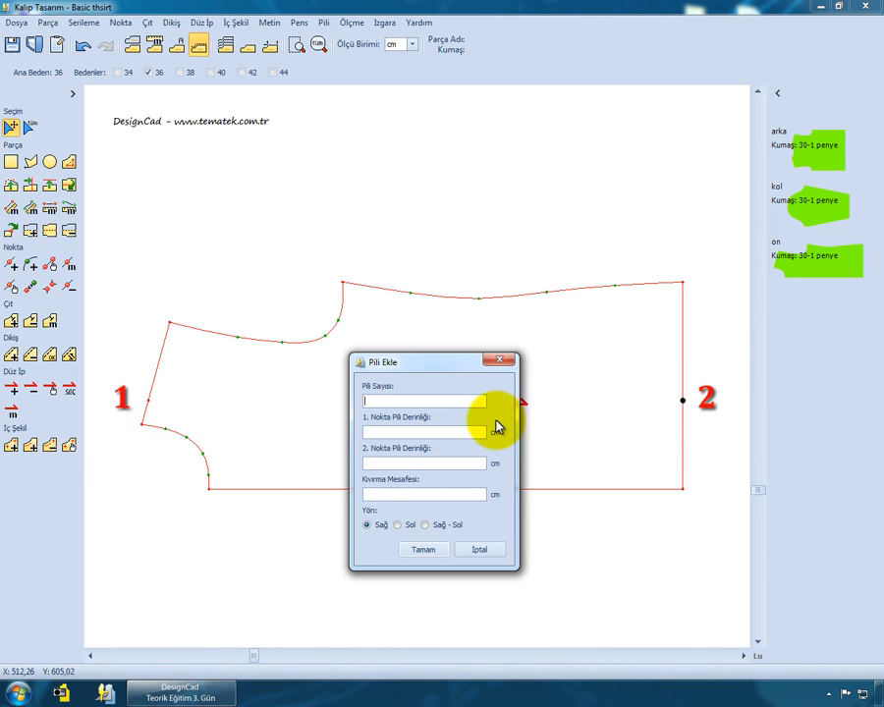
left_click(461, 402)
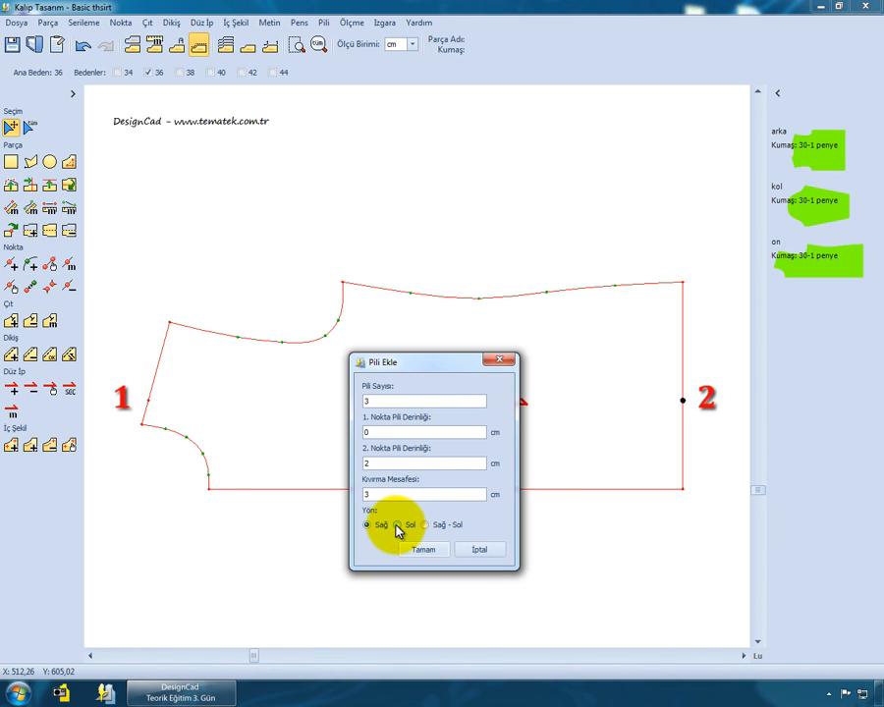
left_click(424, 550)
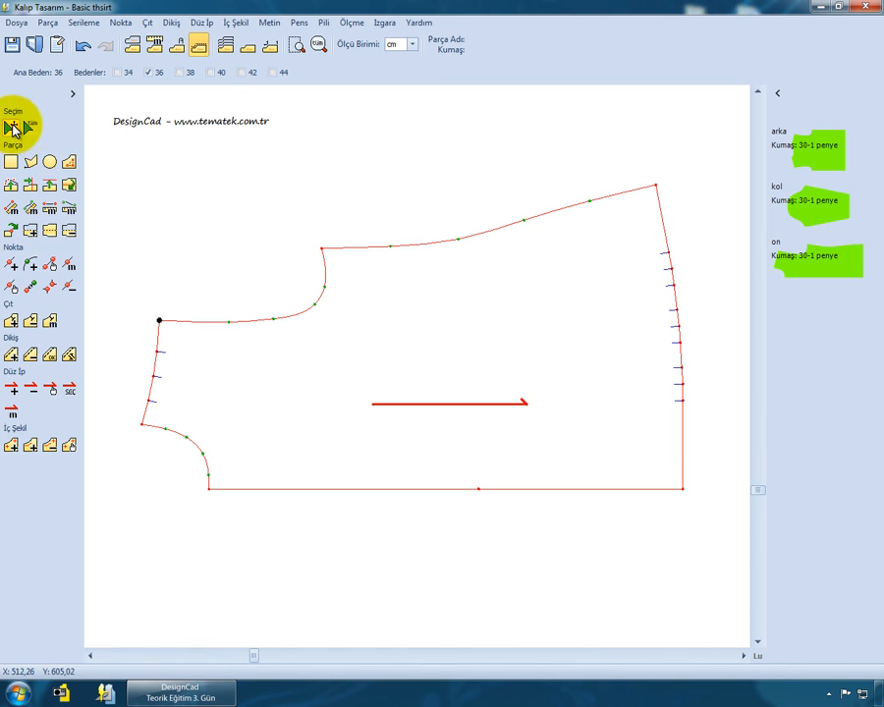
- Undo the three pleats that open only toward the hem and reselect the front piece
left_click(295, 356)
left_click(84, 45)
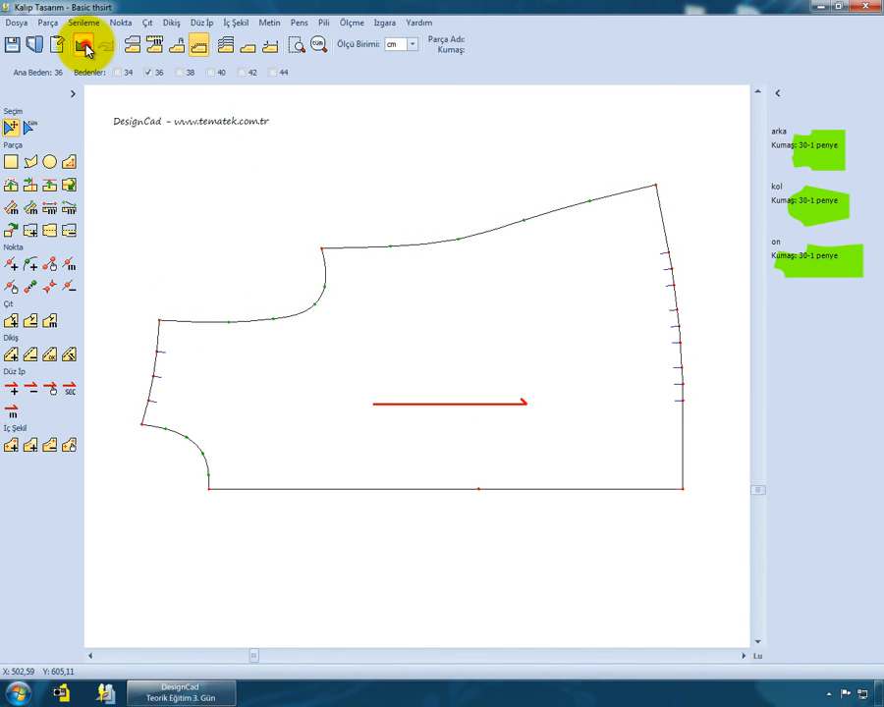
left_click(84, 46)
left_click(319, 373)
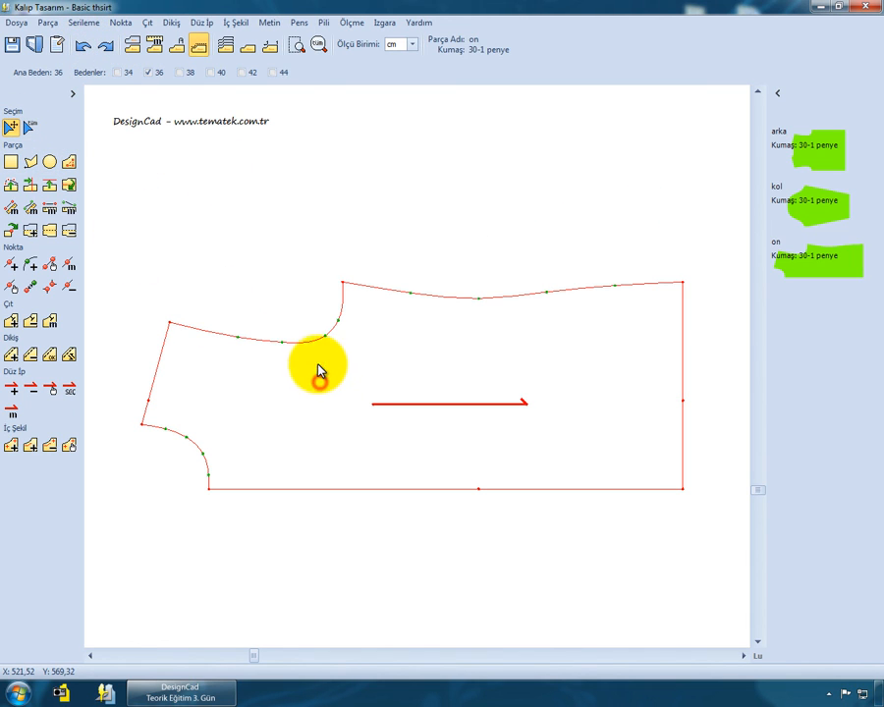
- Add 2 pleats from the shoulder point to the hem point, 3,5 cm deep at both points, Kıvırma Mesafesi 4 cm, direction Sağ - Sol
left_click(324, 24)
left_click(330, 37)
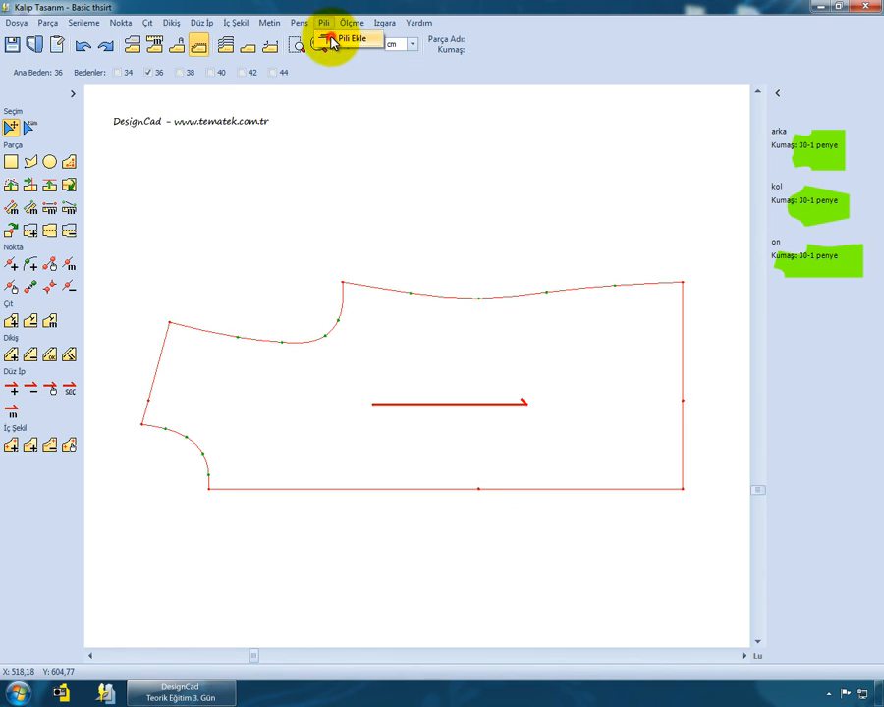
left_click(148, 399)
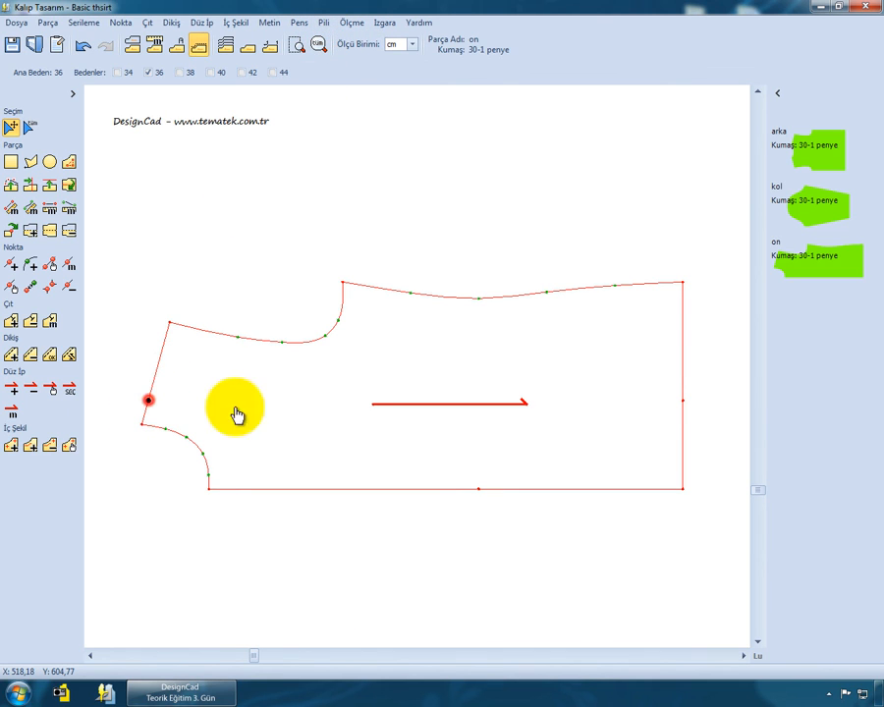
left_click(691, 405)
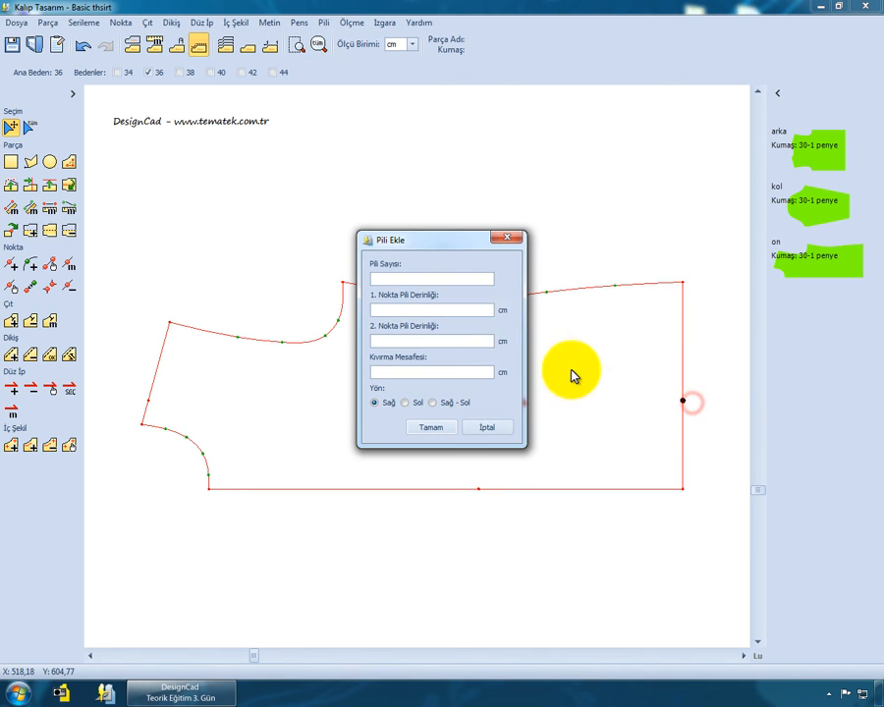
left_click(457, 278)
type("2")
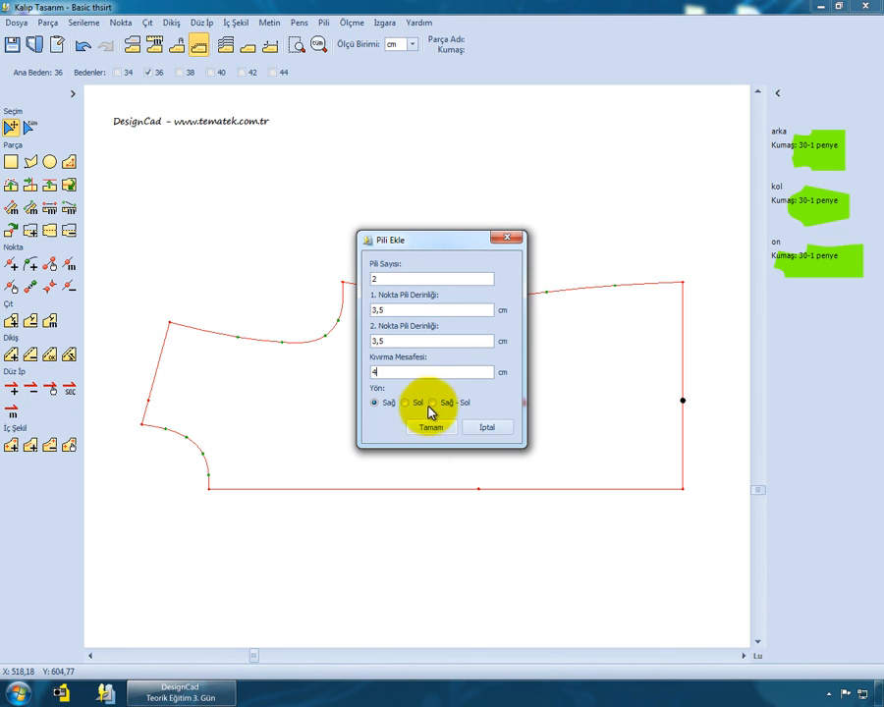
left_click(432, 402)
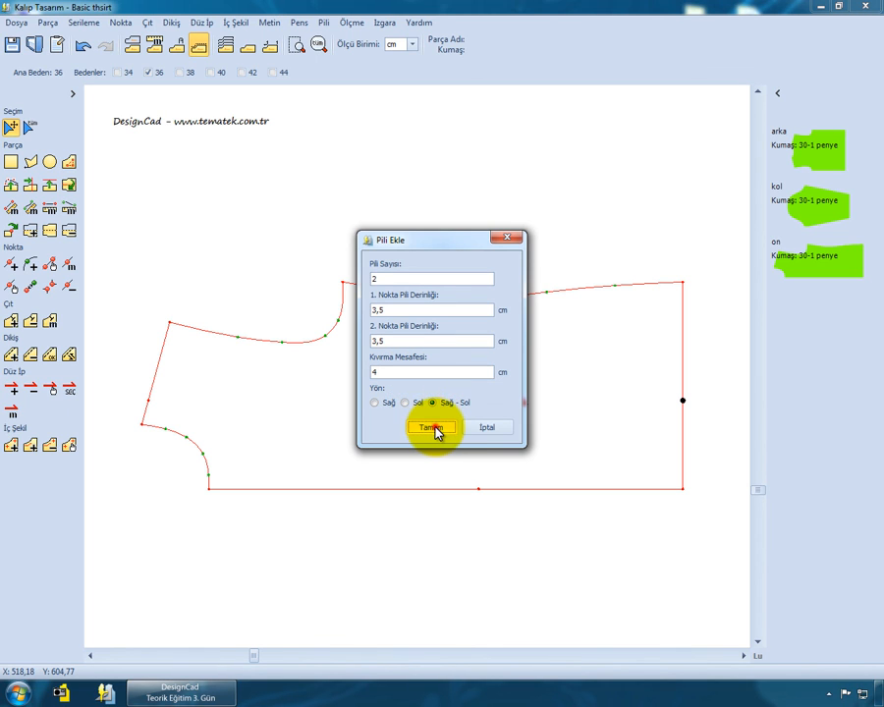
left_click(432, 429)
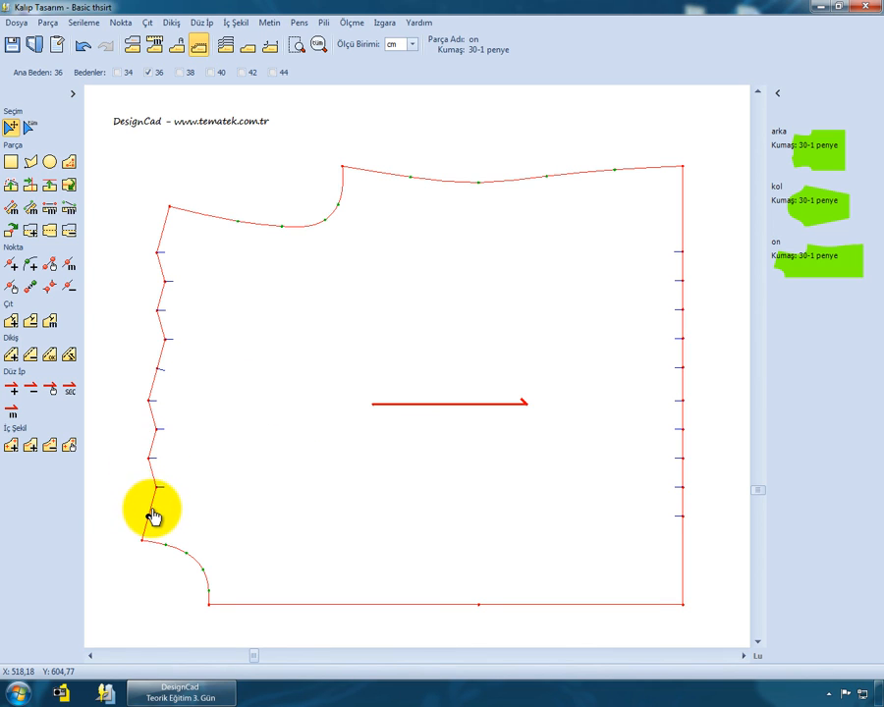
- Undo the two Sağ - Sol pleats and reselect the front piece
left_click(11, 127)
left_click(84, 47)
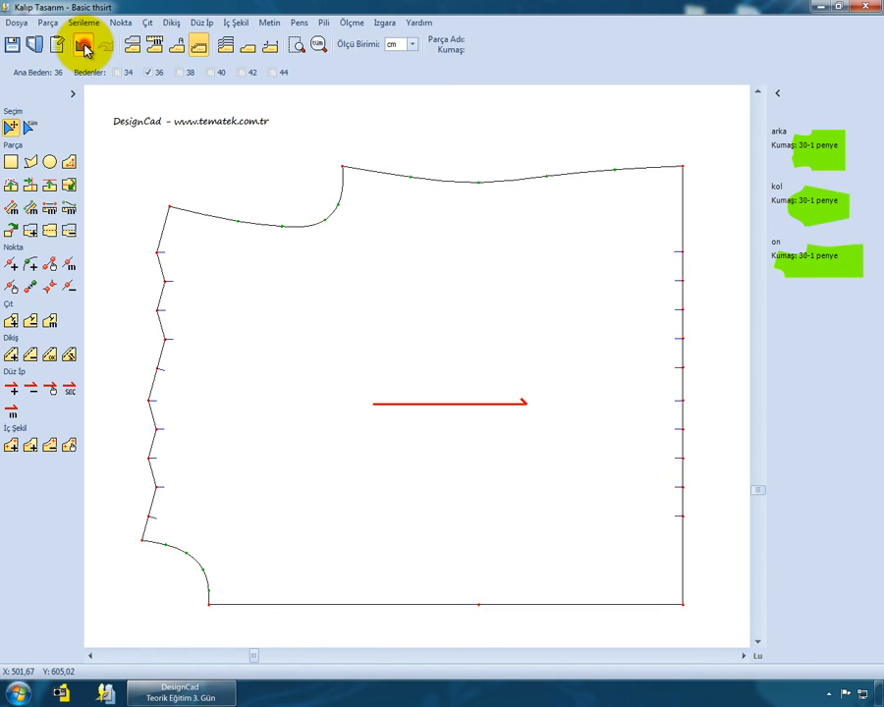
left_click(84, 47)
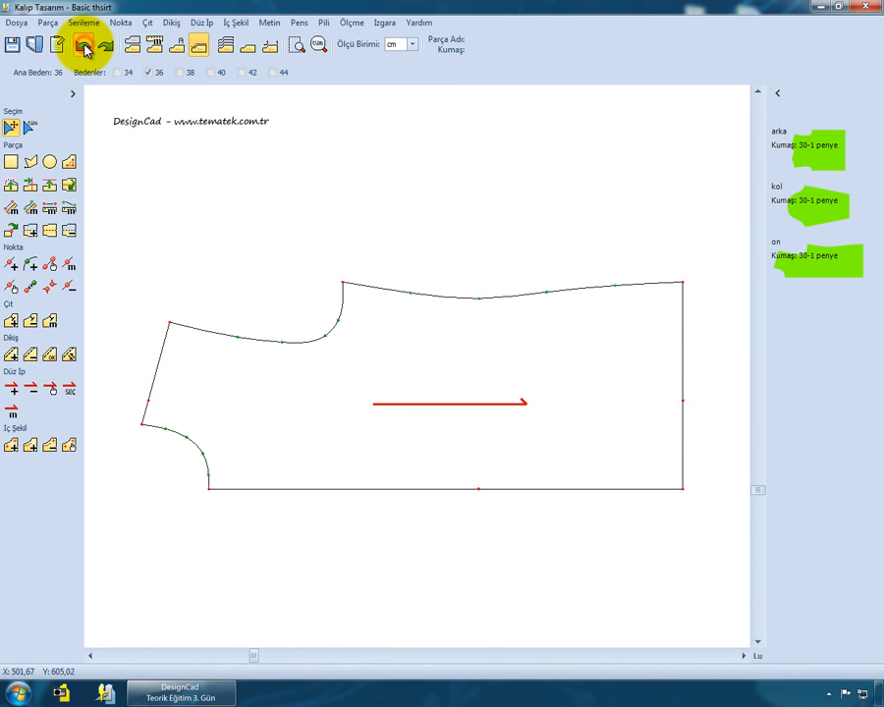
left_click(260, 384)
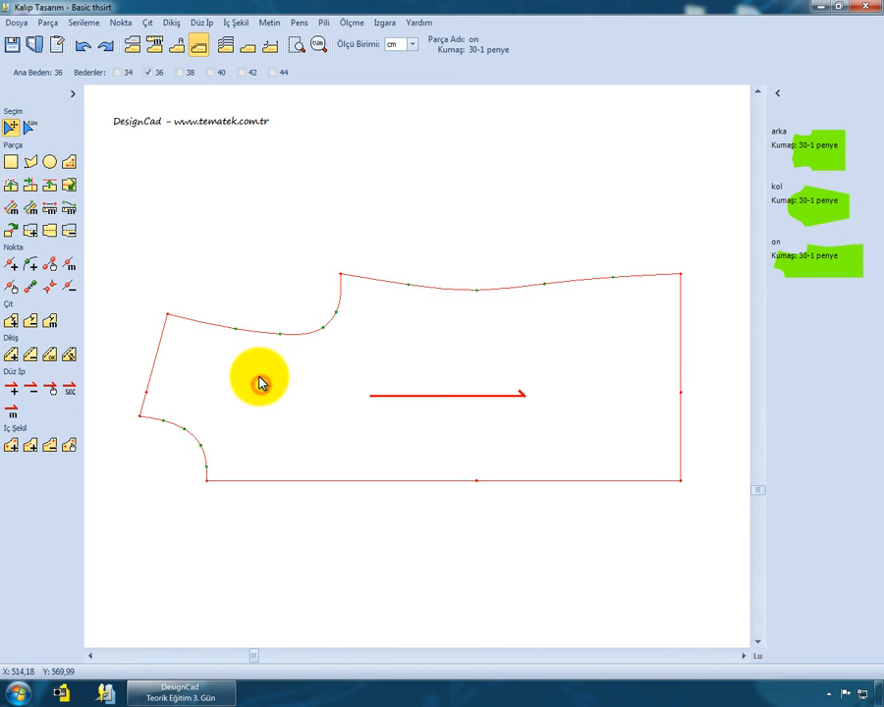
- Add 3 pleats from shoulder point to hem point, 2 cm deep at the shoulder, 4 cm at the hem, Kıvırma Mesafesi 2 cm, direction Sol
left_click(323, 22)
left_click(339, 40)
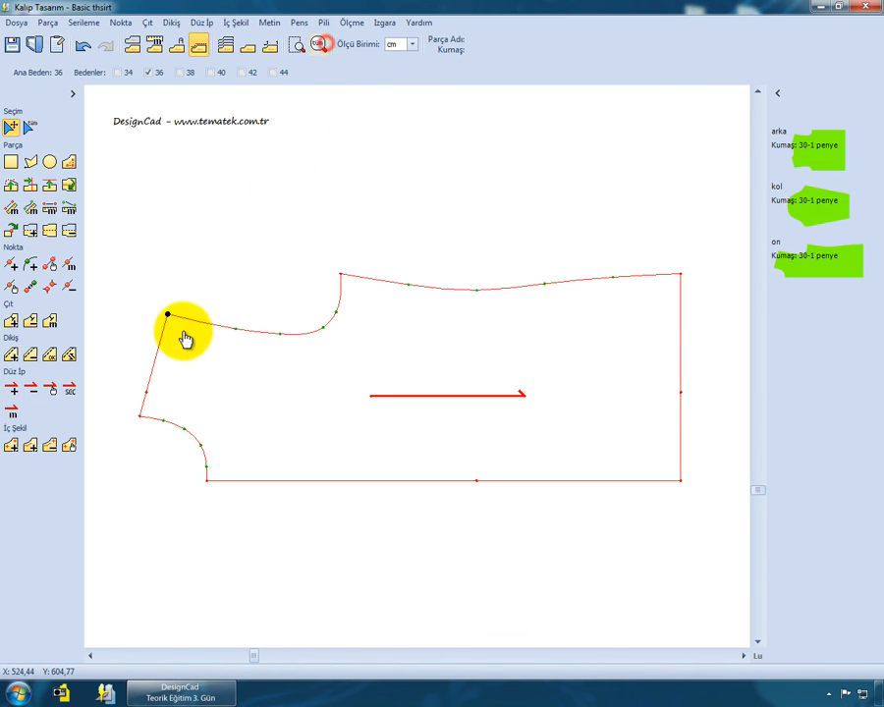
left_click(147, 392)
left_click(681, 393)
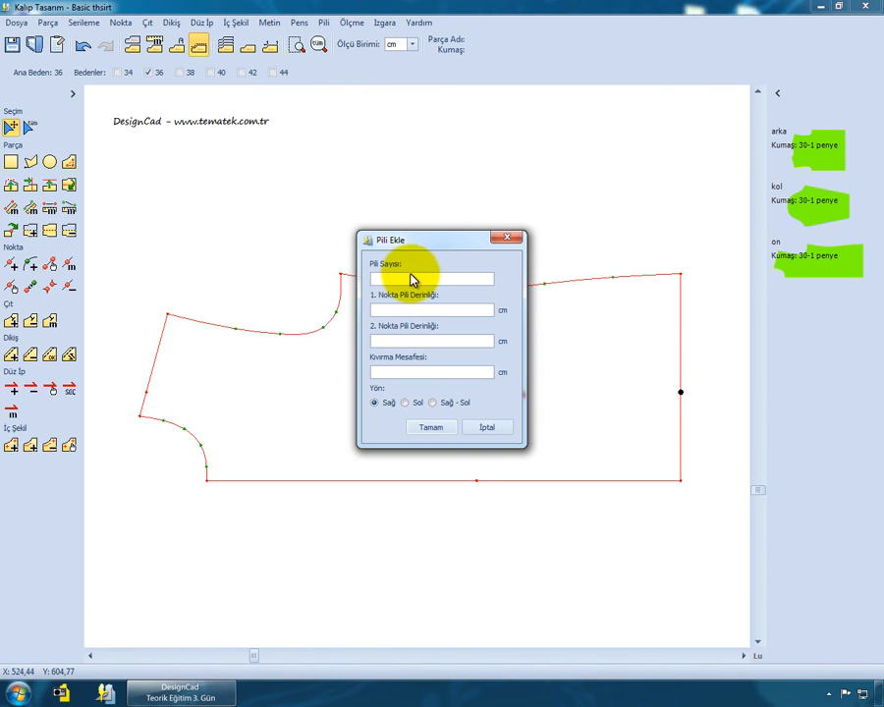
left_click(416, 279)
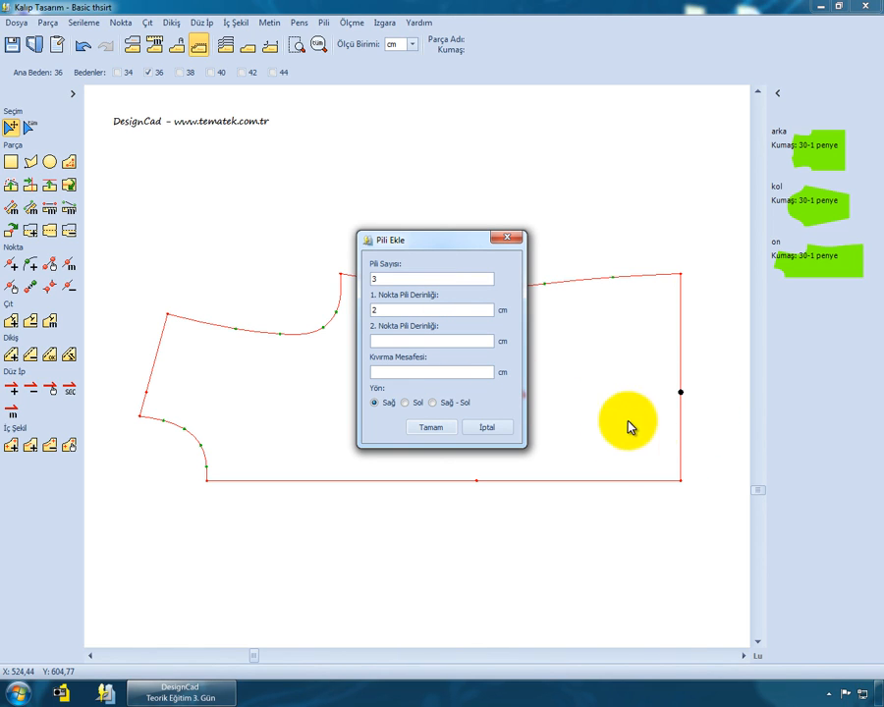
left_click(430, 342)
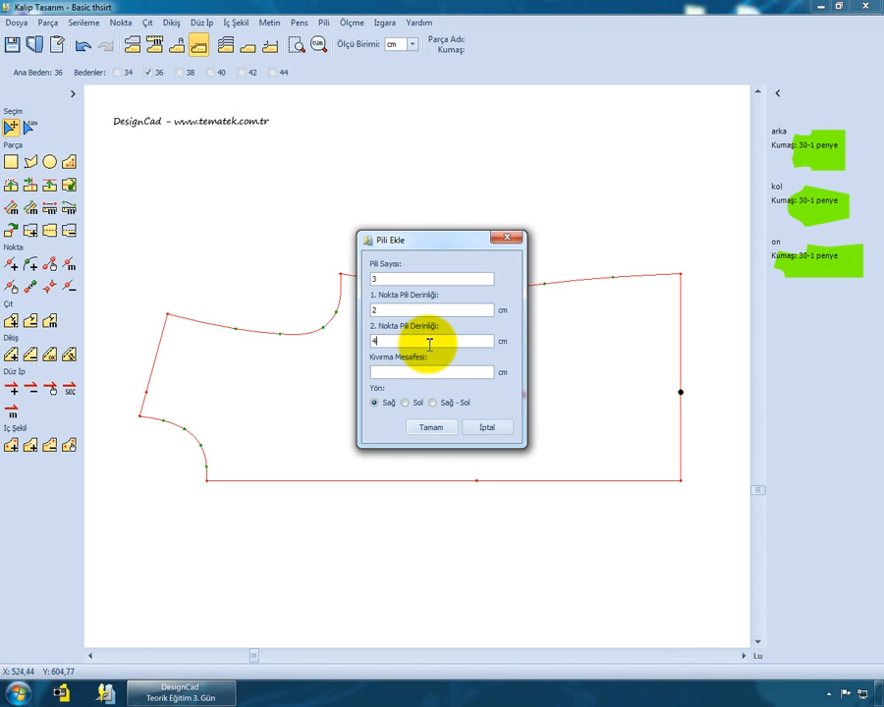
type("4")
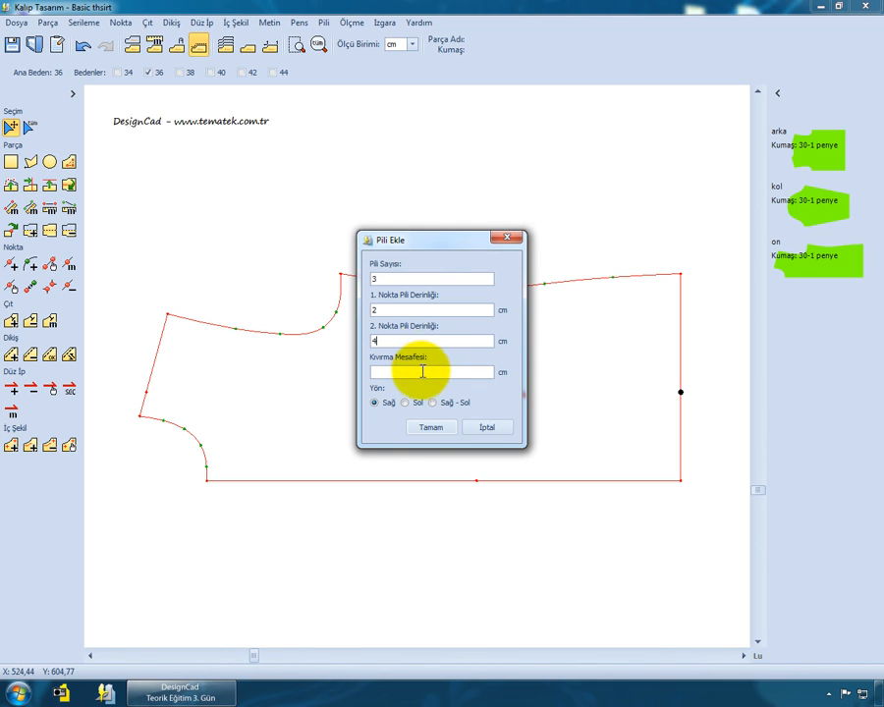
left_click(420, 370)
type("2")
left_click(405, 403)
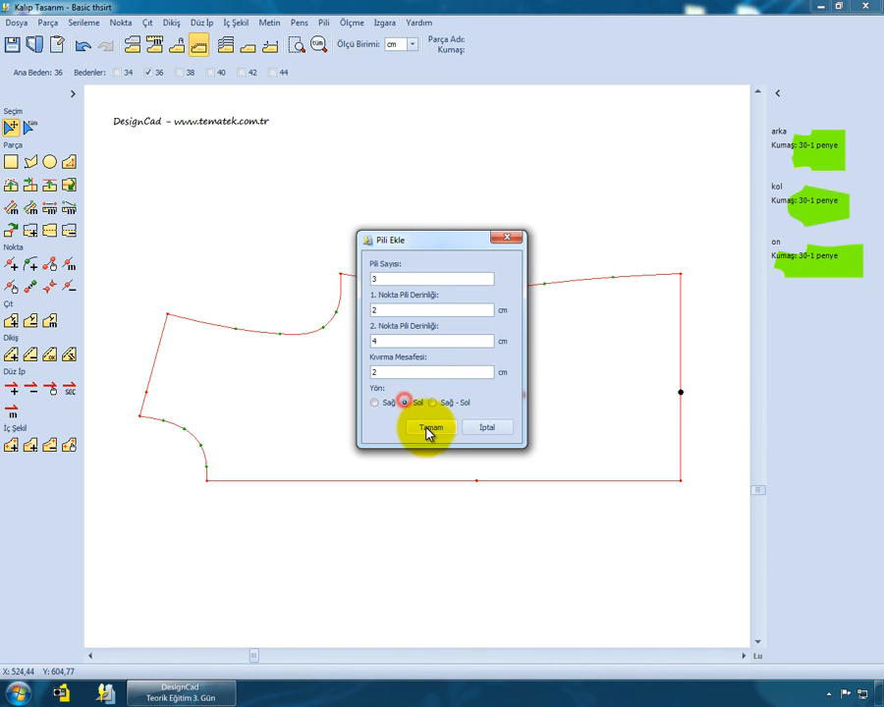
left_click(428, 431)
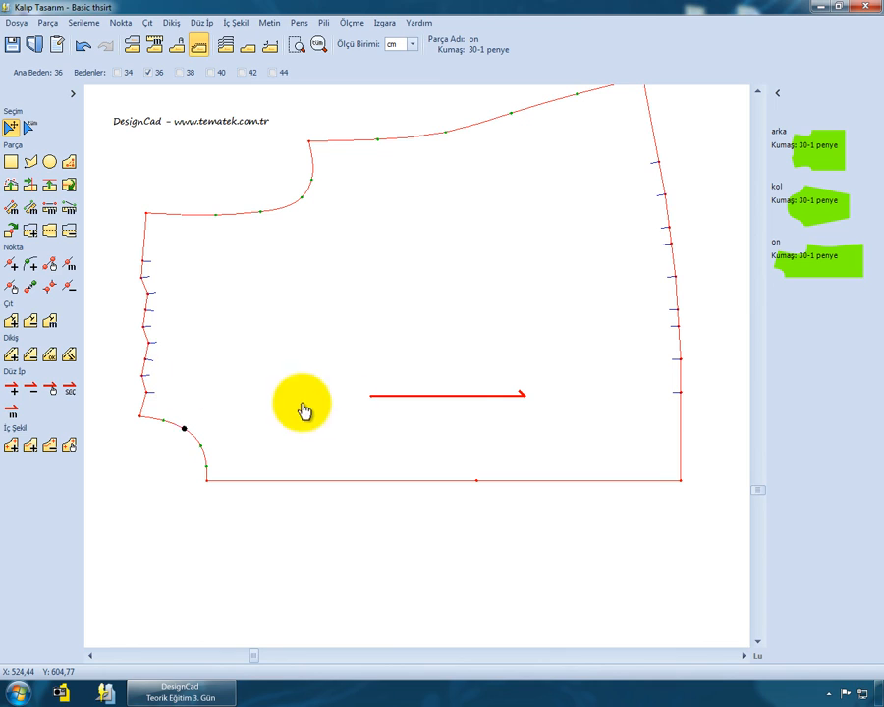
- Display the edge measurements to check the pleat depths and spacing along the front piece's shoulder and hem
left_click(658, 385)
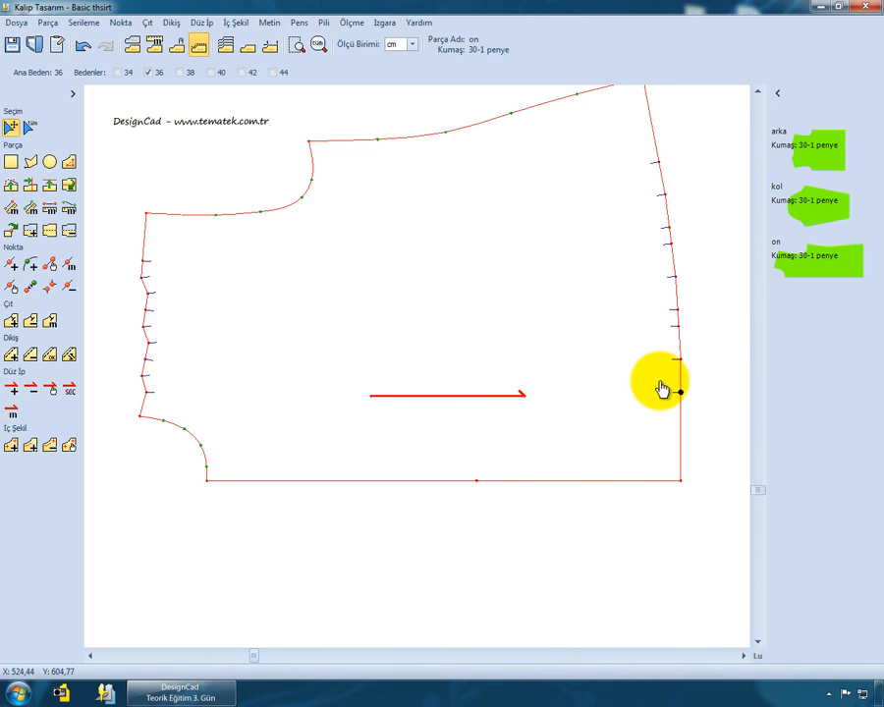
left_click(666, 360)
key("m")
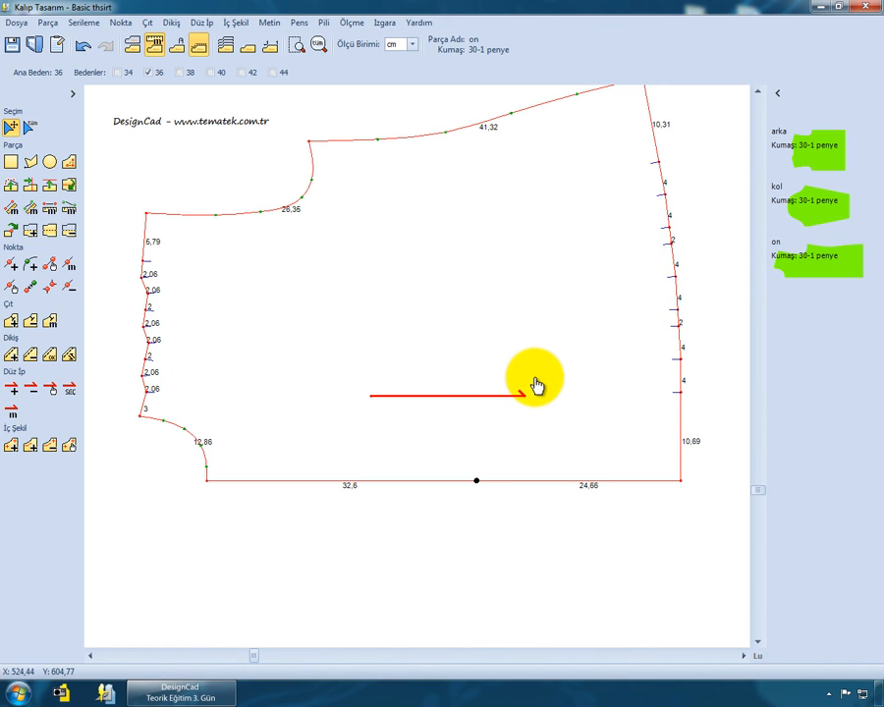
scroll(287, 370, "down", 1)
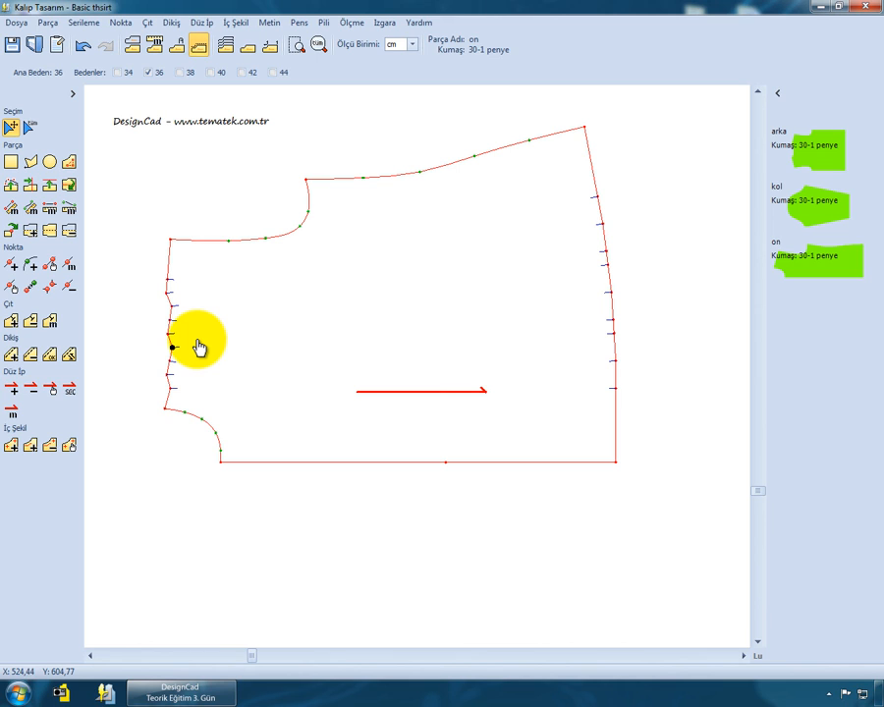
- Undo the three unequal-depth pleats and reselect the front piece
left_click(11, 124)
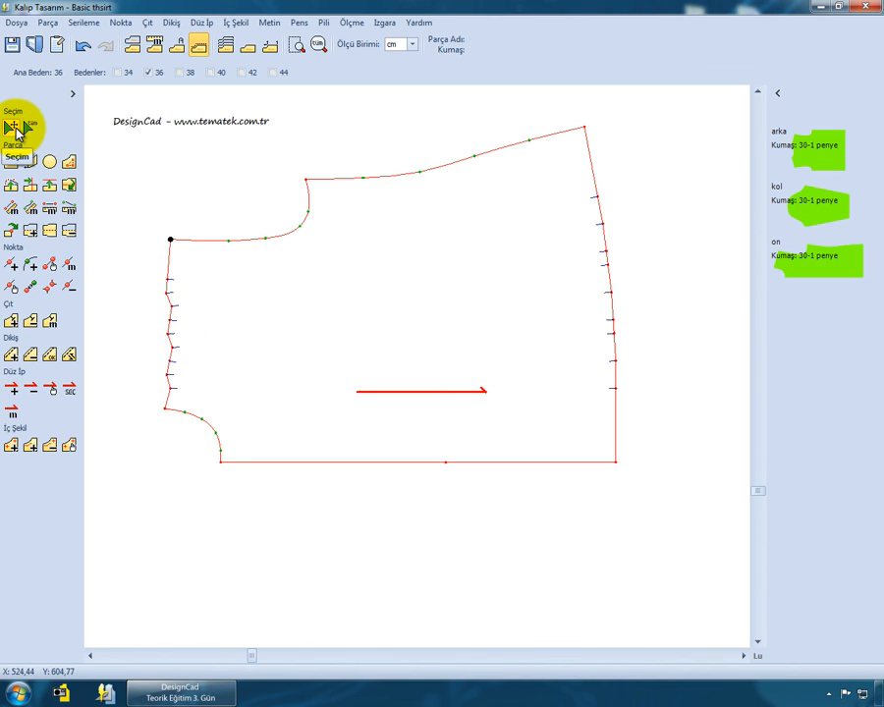
left_click(174, 298)
left_click(83, 45)
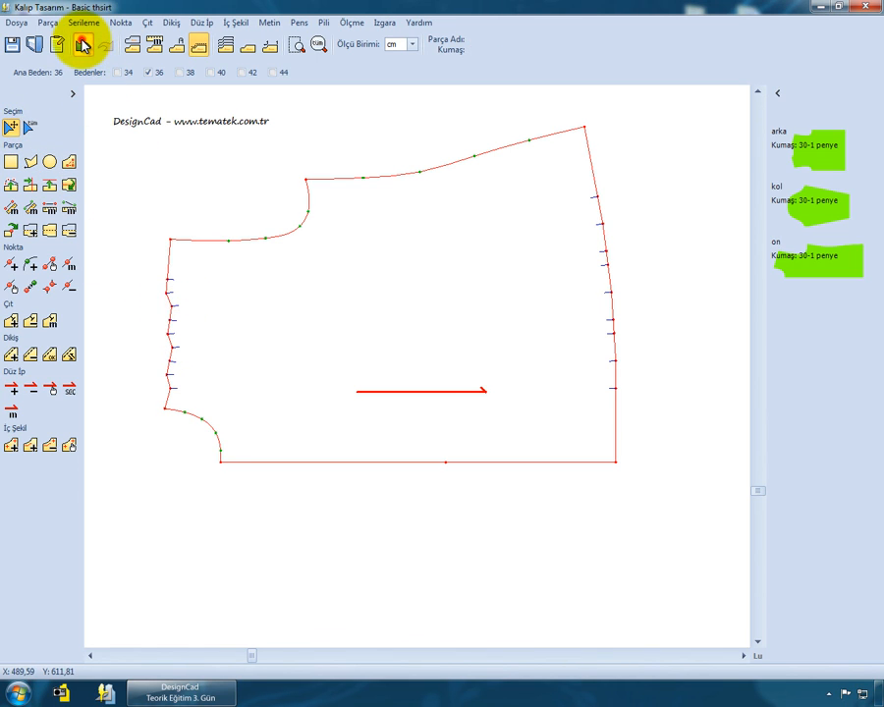
left_click(232, 384)
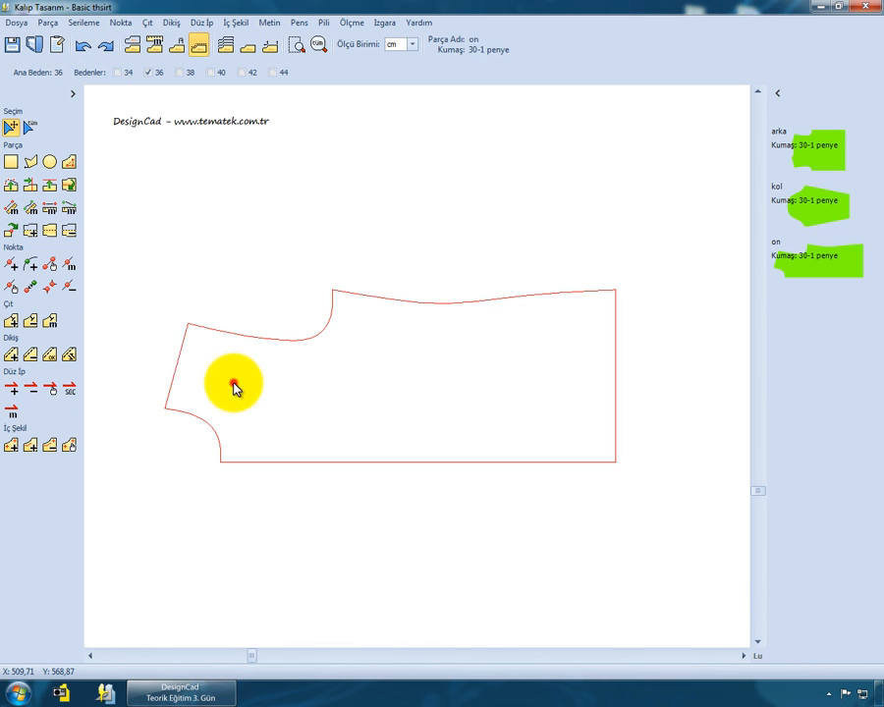
- Delete the added pleat points from the front piece's shoulder line and hem line, and reselect the piece
left_click(69, 285)
left_click(163, 383)
left_click(618, 401)
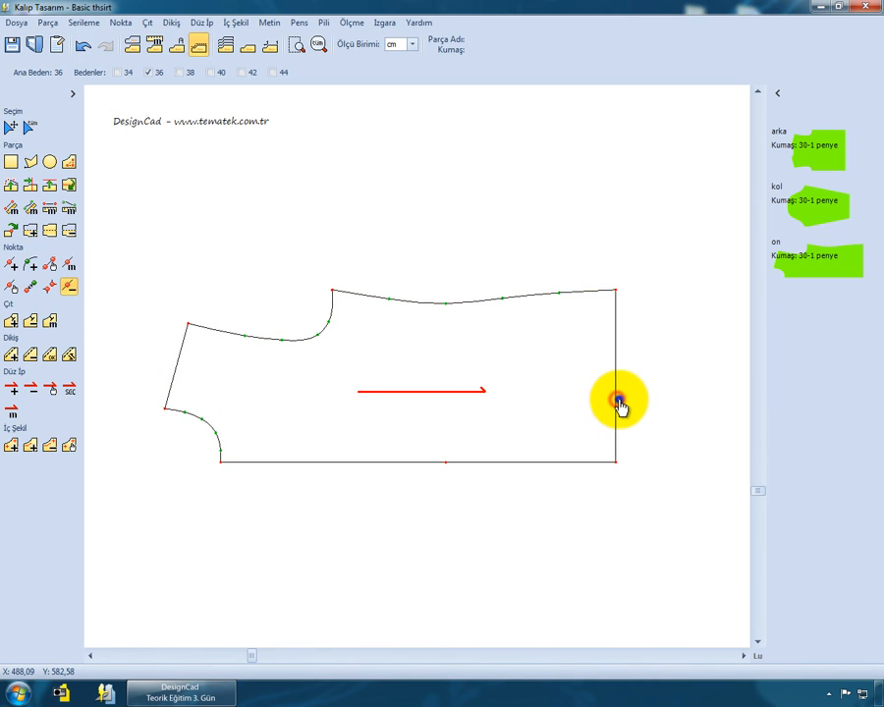
left_click(11, 127)
left_click(225, 365)
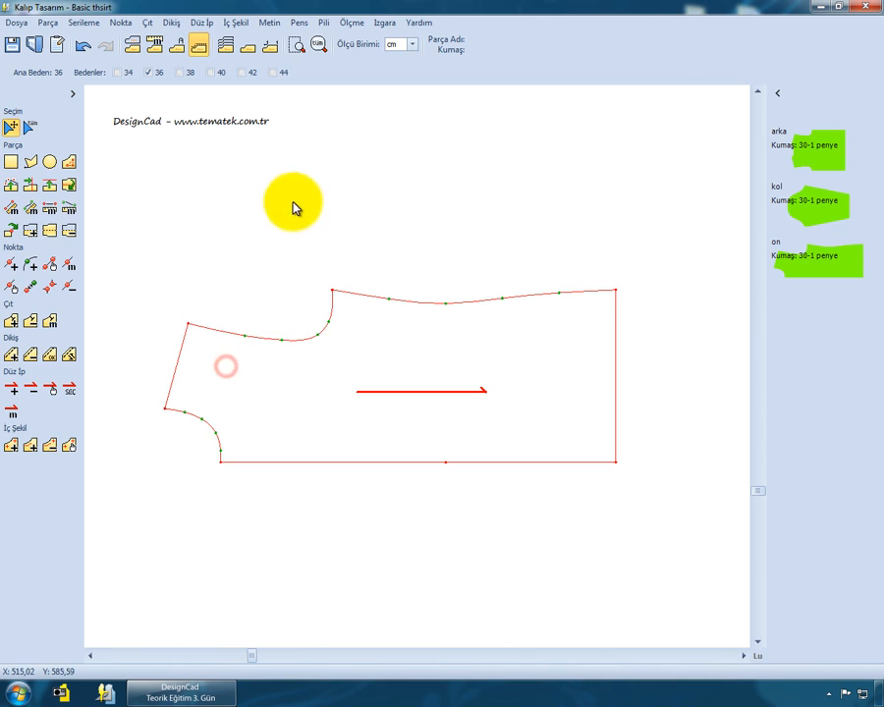
- Set up a grid with Izgara Eni 10 cm and Izgara Boyu 10 cm
left_click(382, 24)
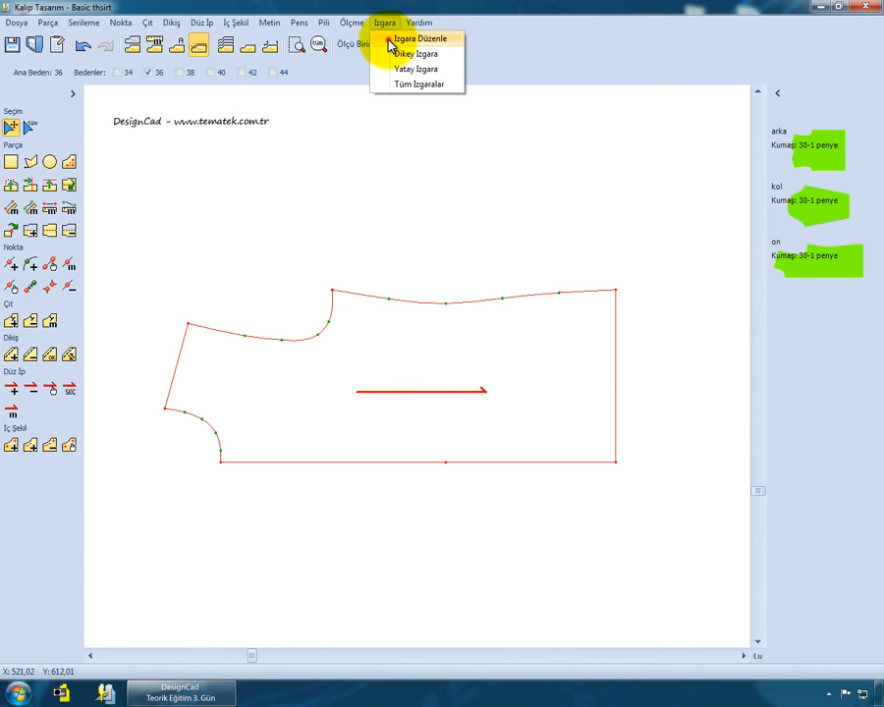
left_click(390, 39)
double_click(383, 325)
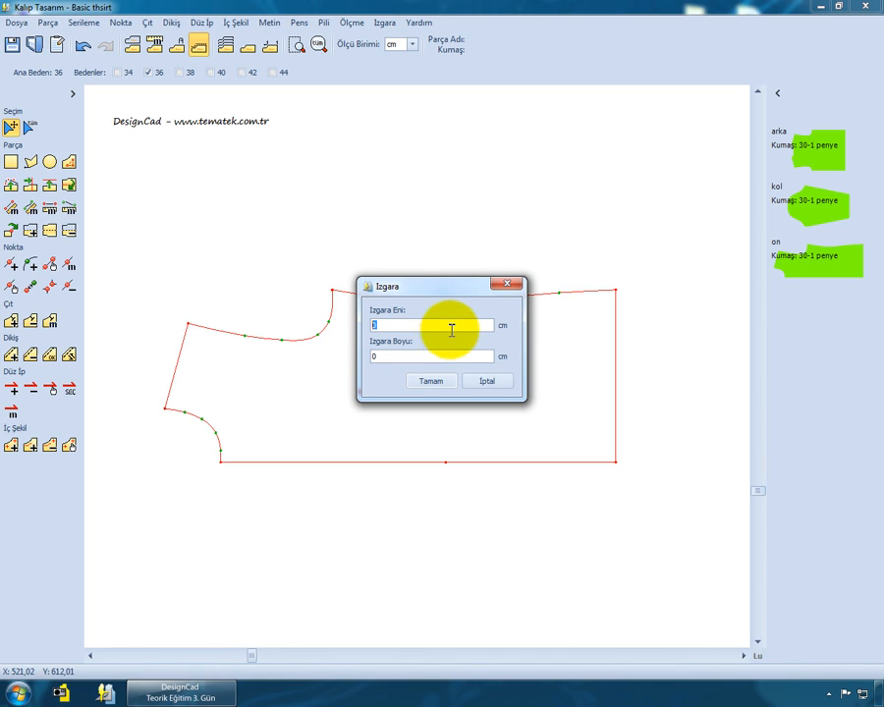
double_click(385, 356)
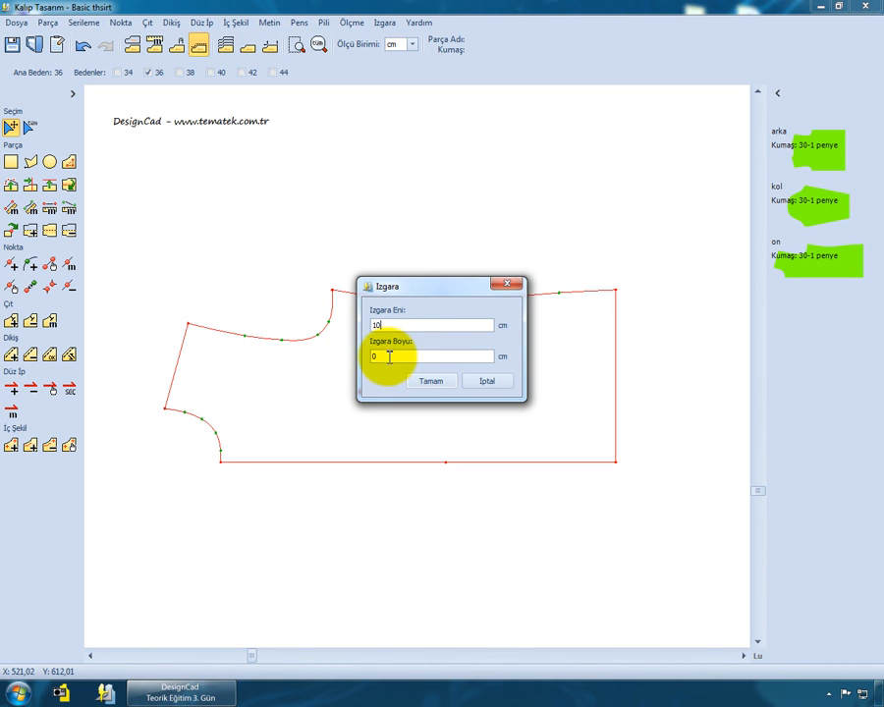
type("10")
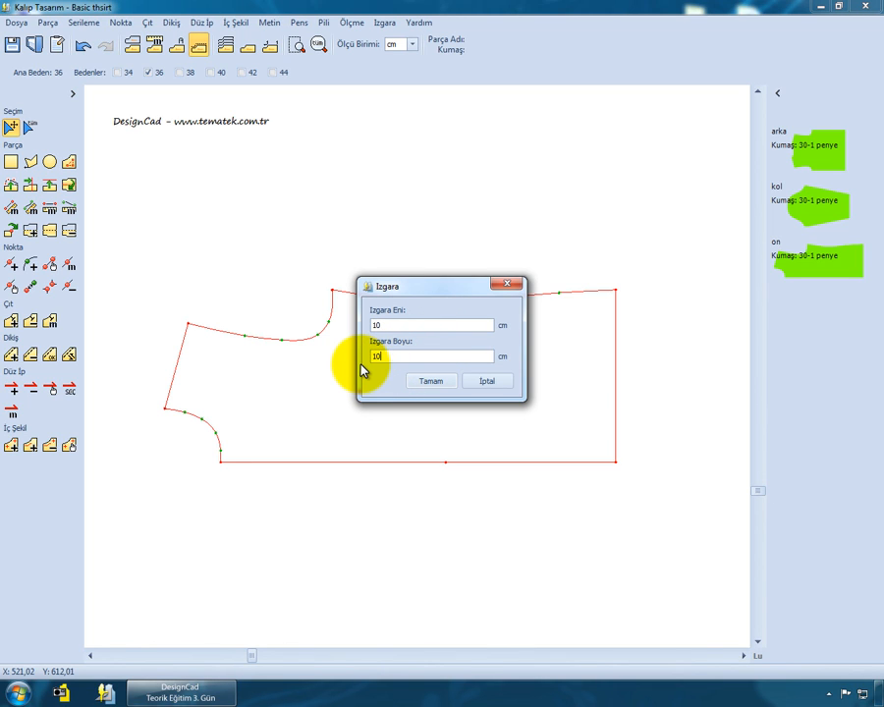
left_click(436, 382)
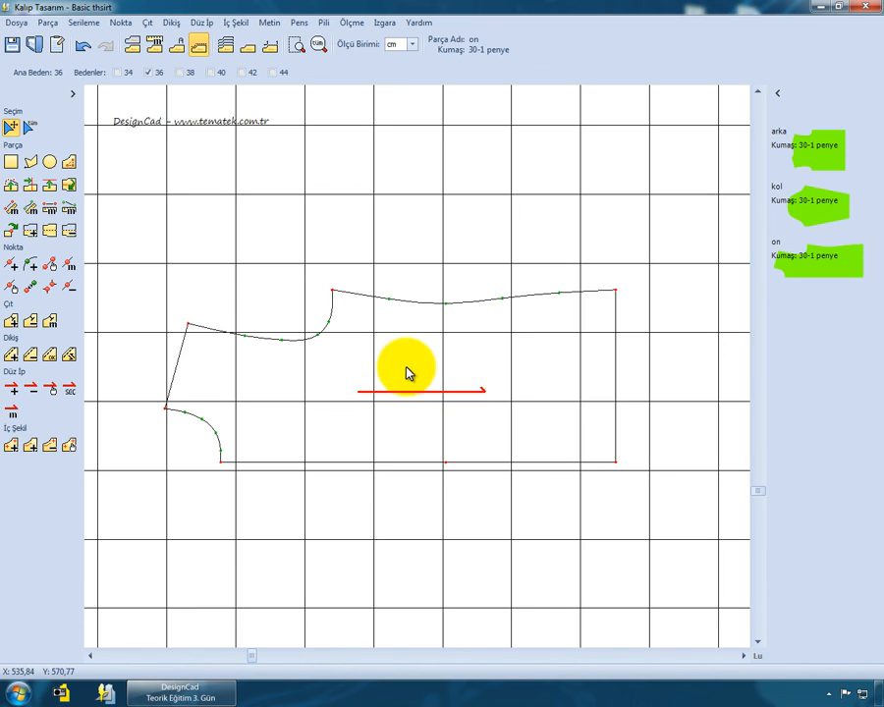
- Move the front piece down slightly so its straight lower edge lies on a horizontal grid line
left_click(396, 373)
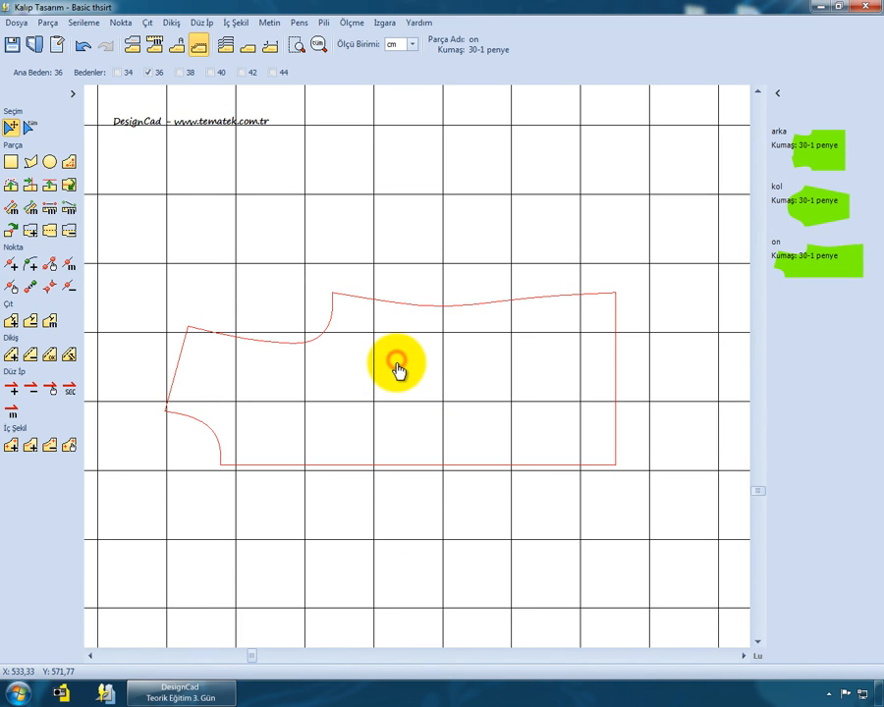
left_click(397, 373)
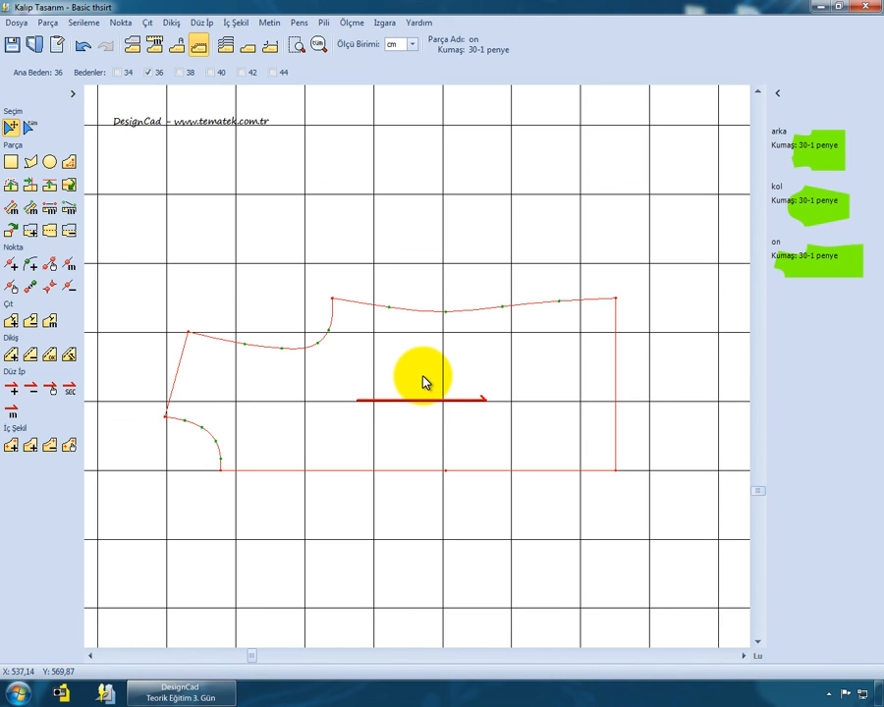
- Show only the vertical grid lines (Dikey Izgara), and switch the grid to horizontal lines only (Yatay Izgara)
left_click(385, 23)
left_click(393, 55)
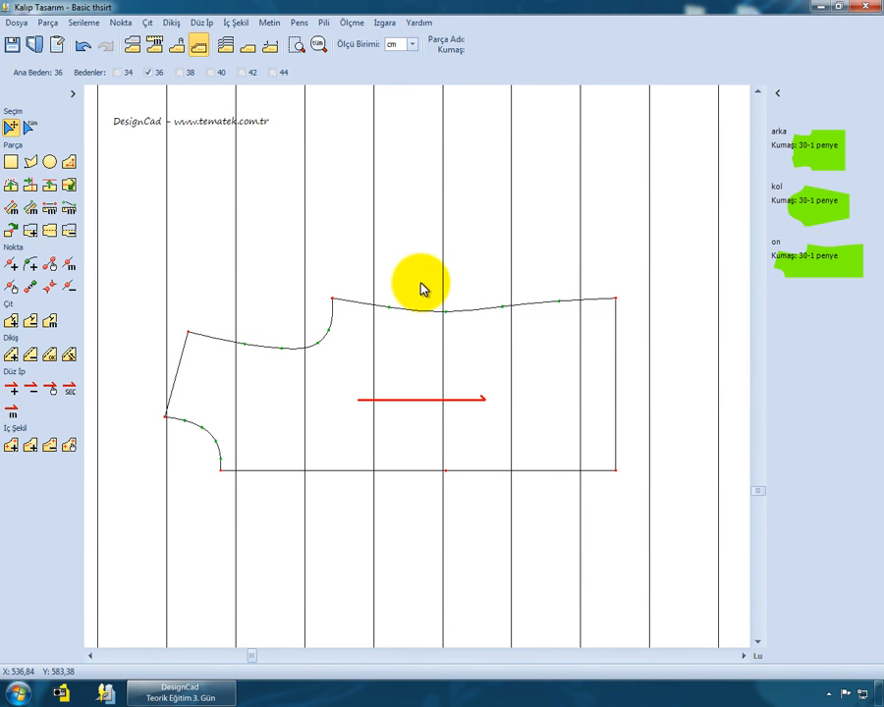
left_click(360, 25)
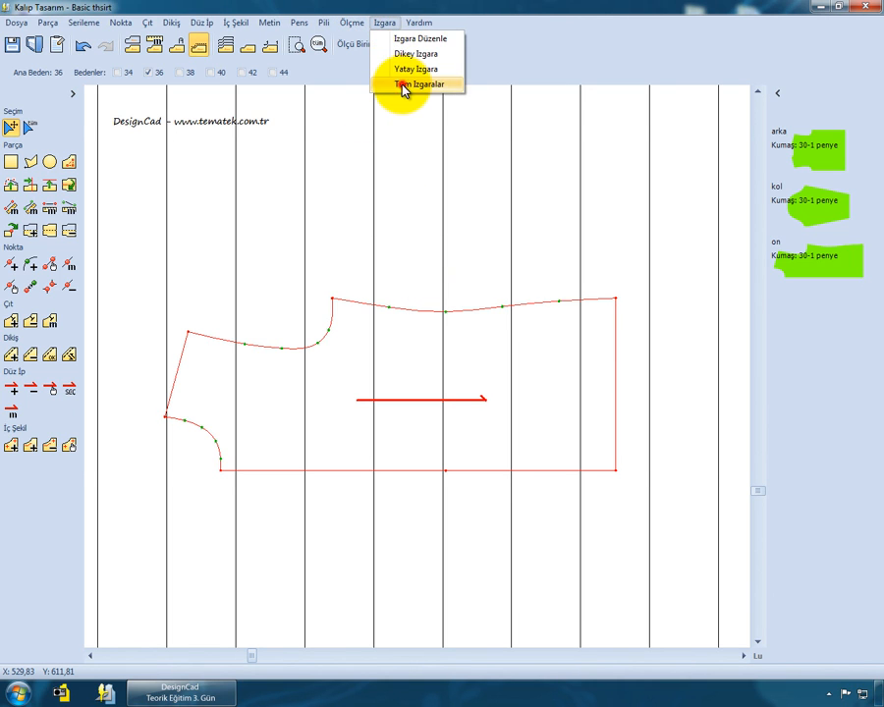
left_click(403, 84)
left_click(384, 22)
left_click(400, 70)
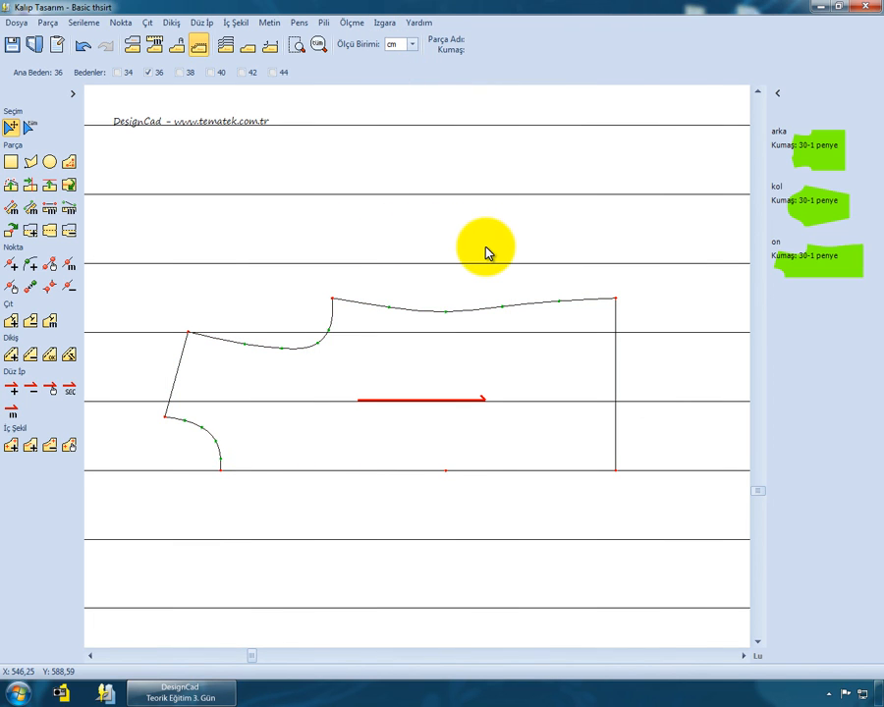
- Restore the full grid with Tüm Izgaralar, and toggle all grid lines off and on repeatedly
left_click(383, 23)
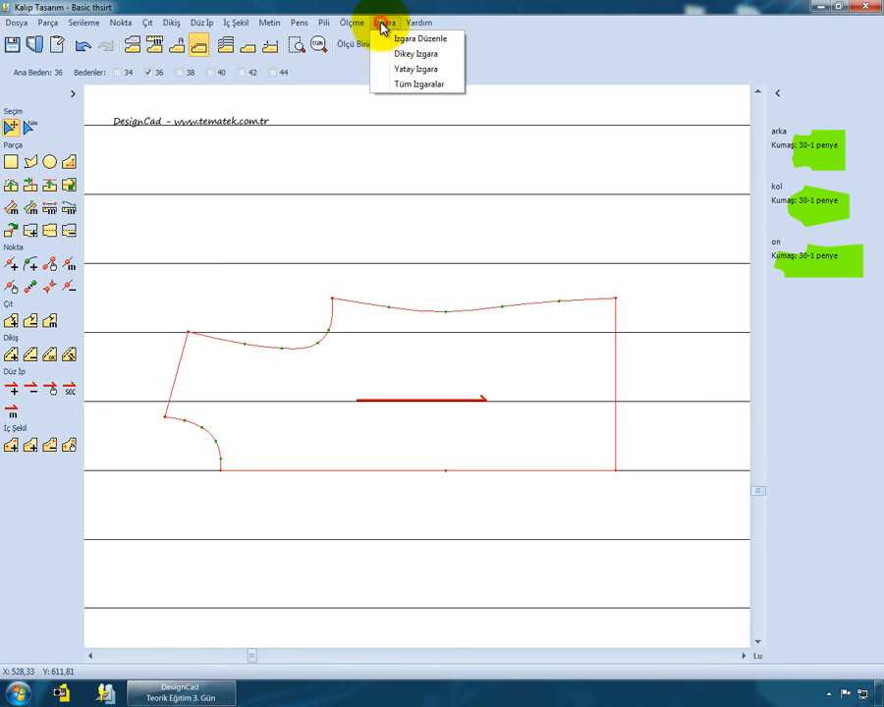
left_click(383, 87)
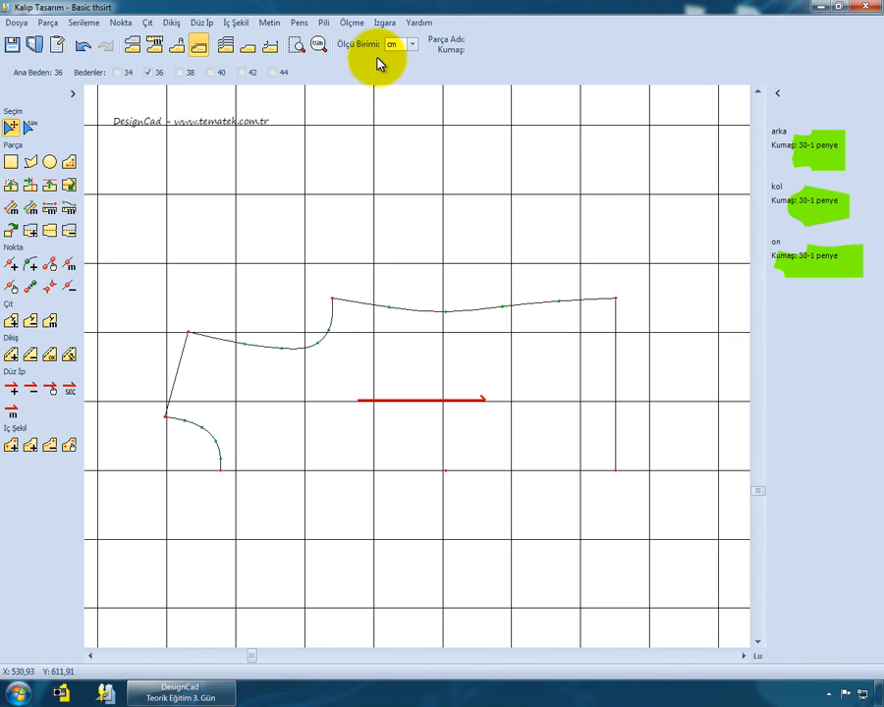
left_click(381, 24)
left_click(394, 83)
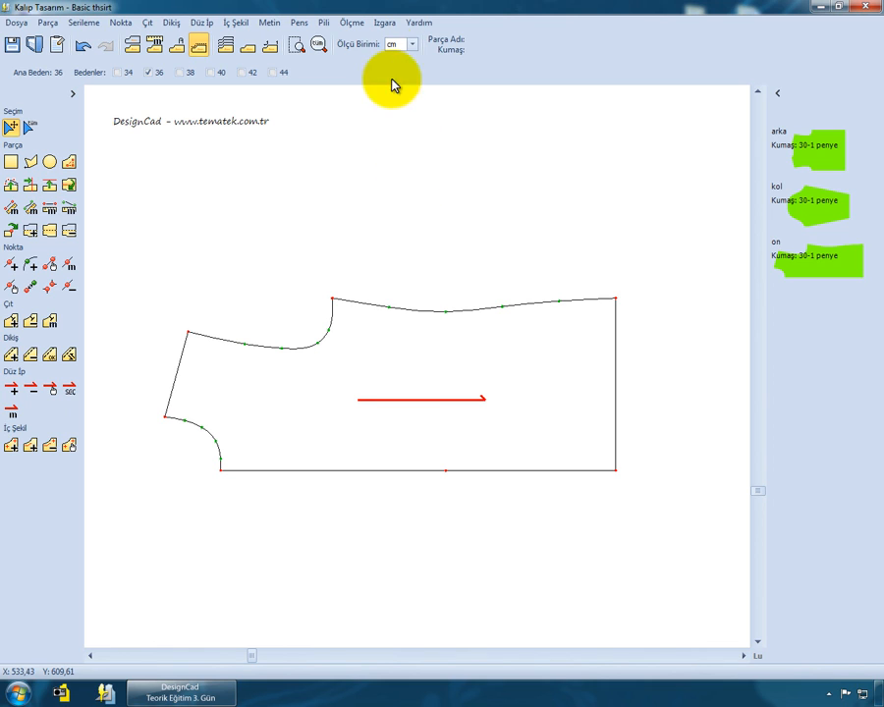
left_click(383, 23)
left_click(418, 85)
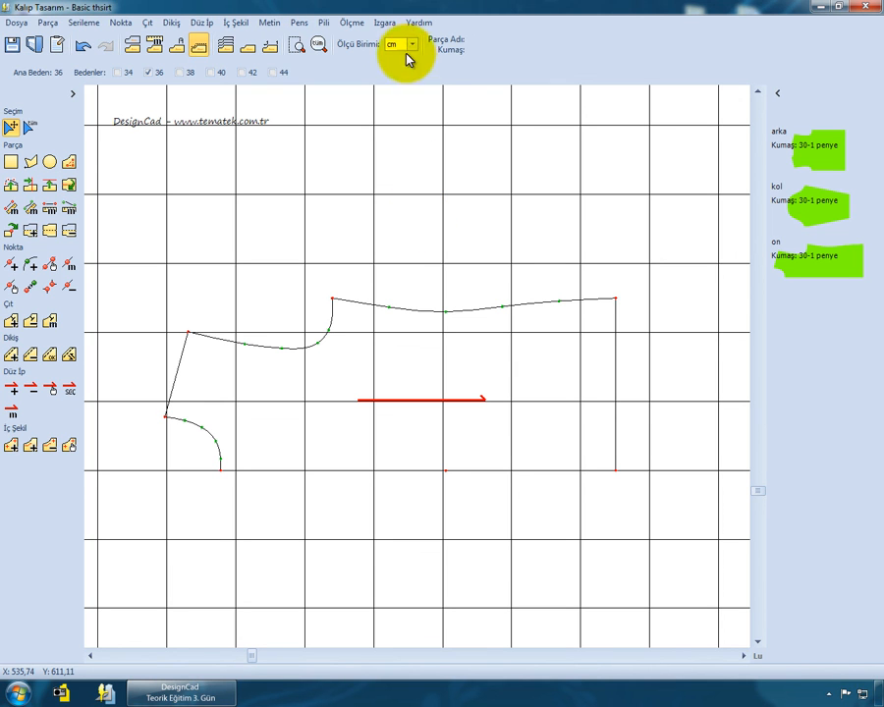
left_click(383, 22)
left_click(385, 84)
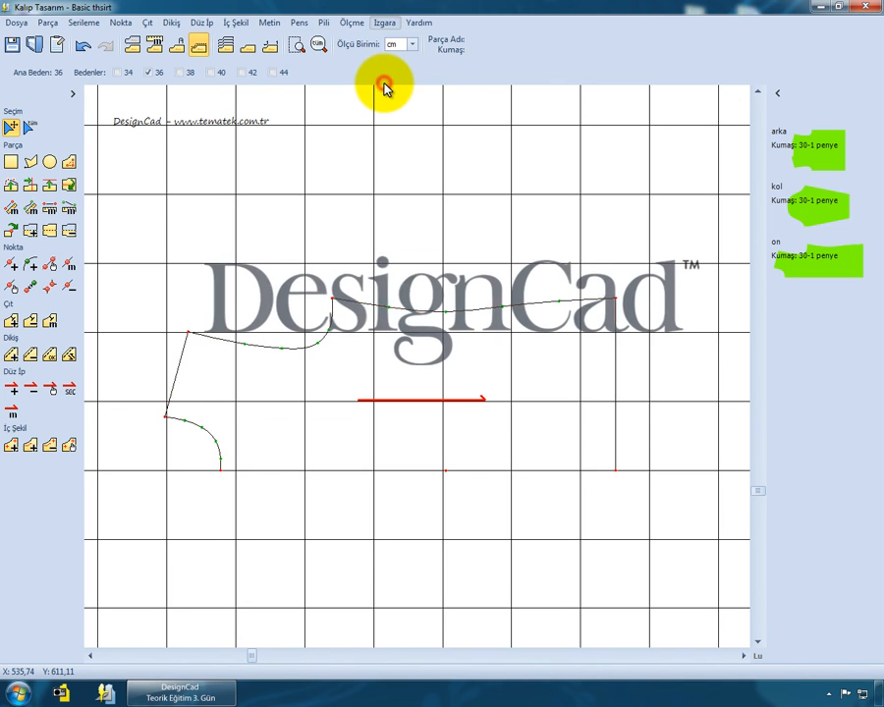